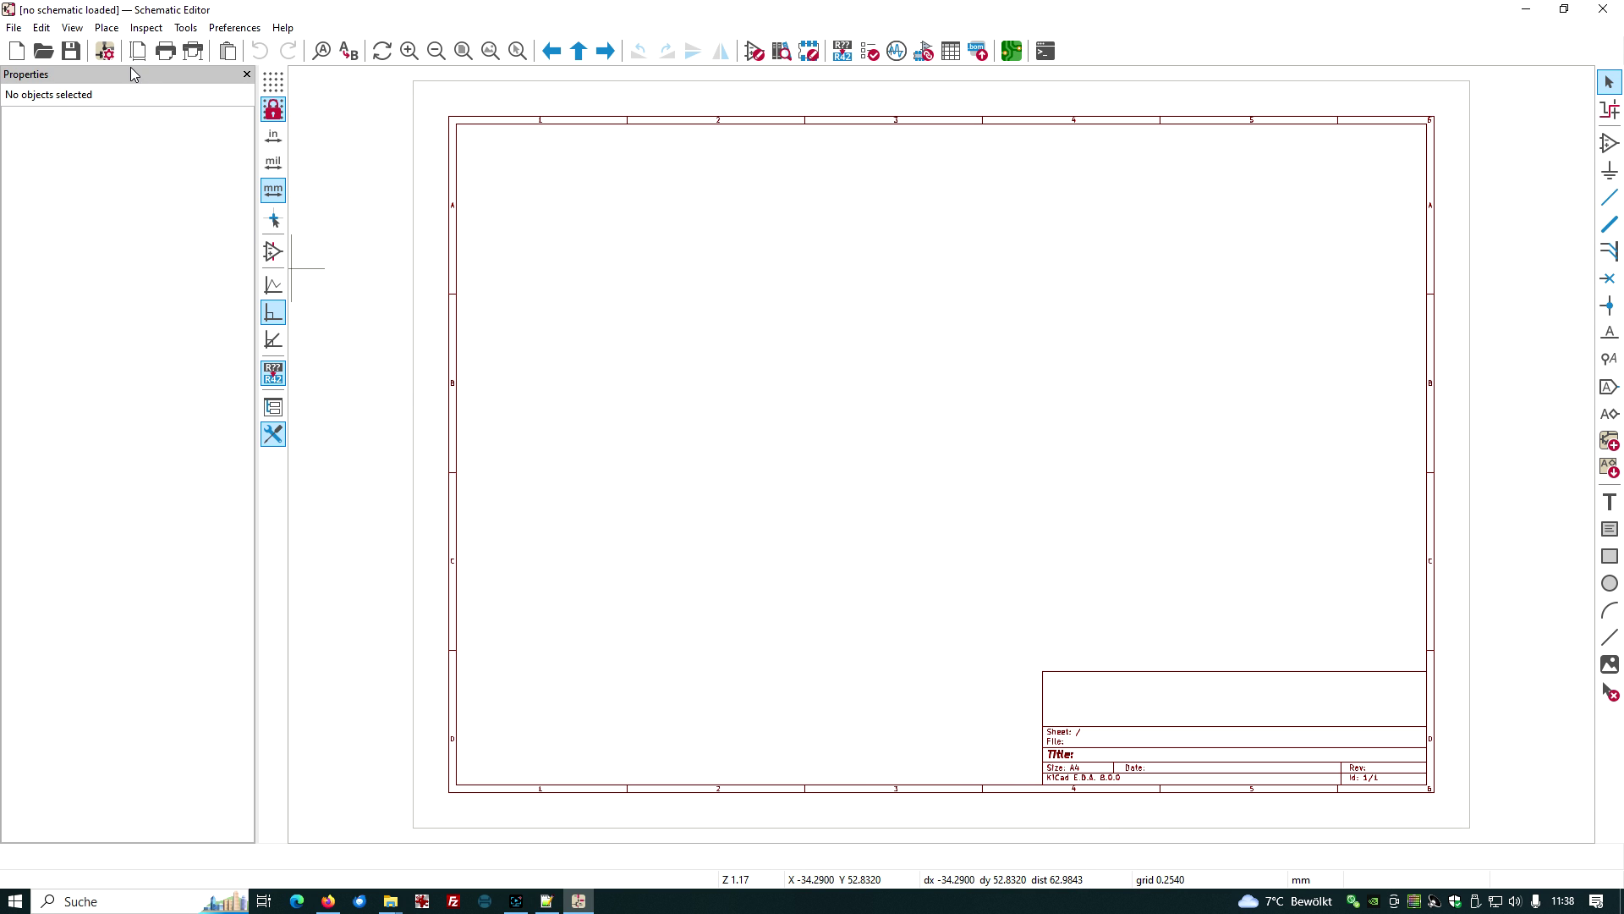
- Create a new schematic named opa1641 in the opa1641 folder and save it
{"action": "left_click", "coordinate": [14, 28]}
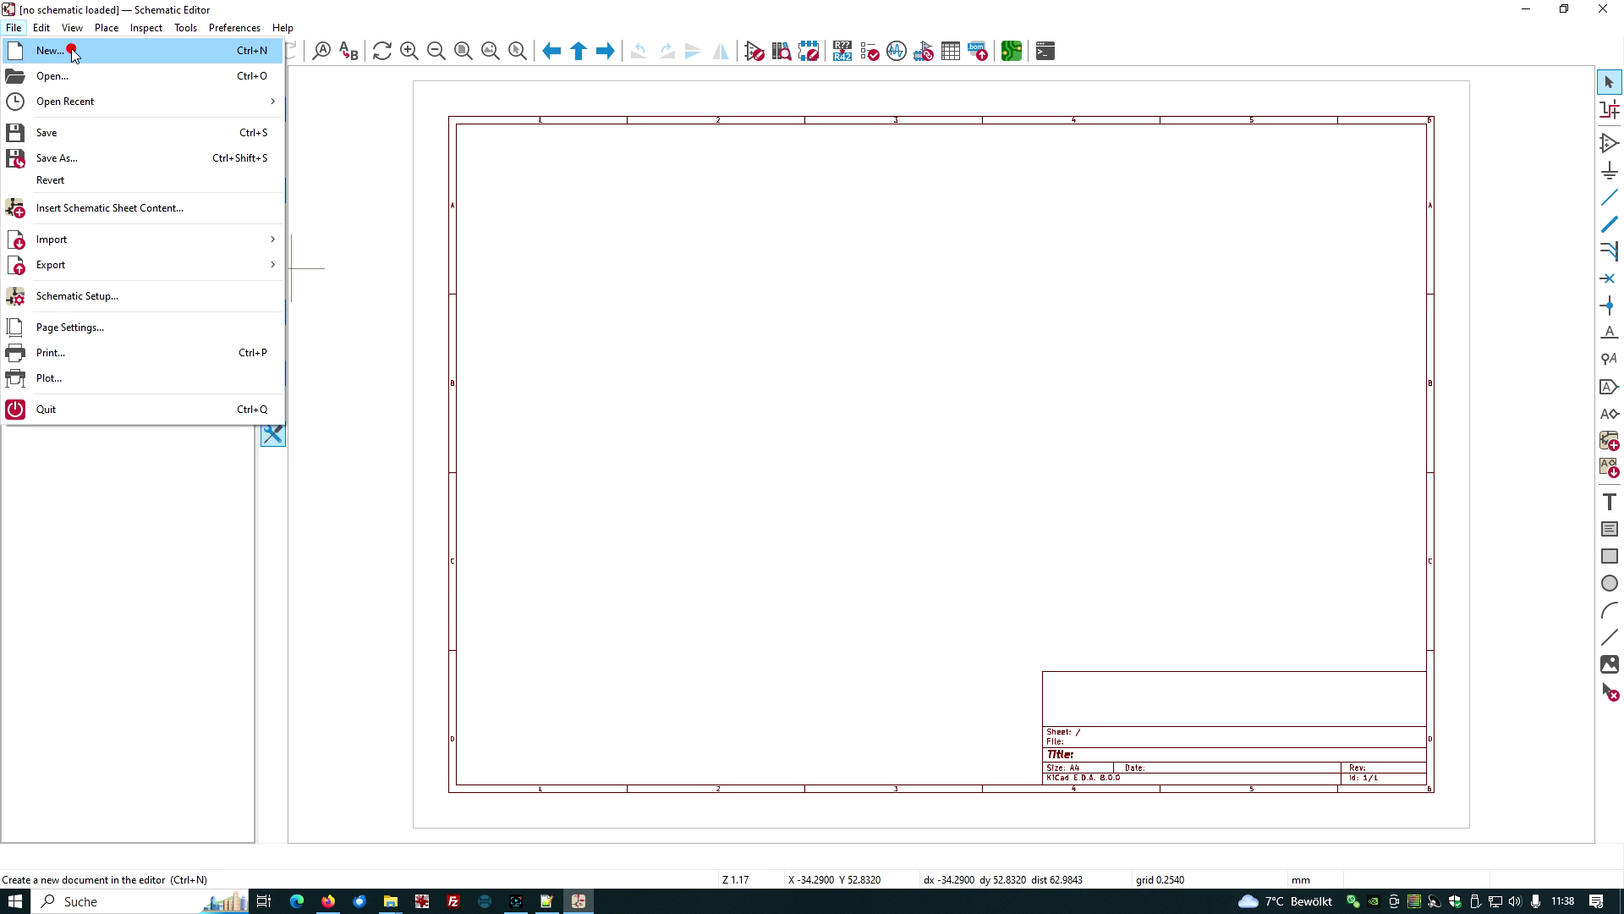
{"action": "left_click", "coordinate": [666, 343]}
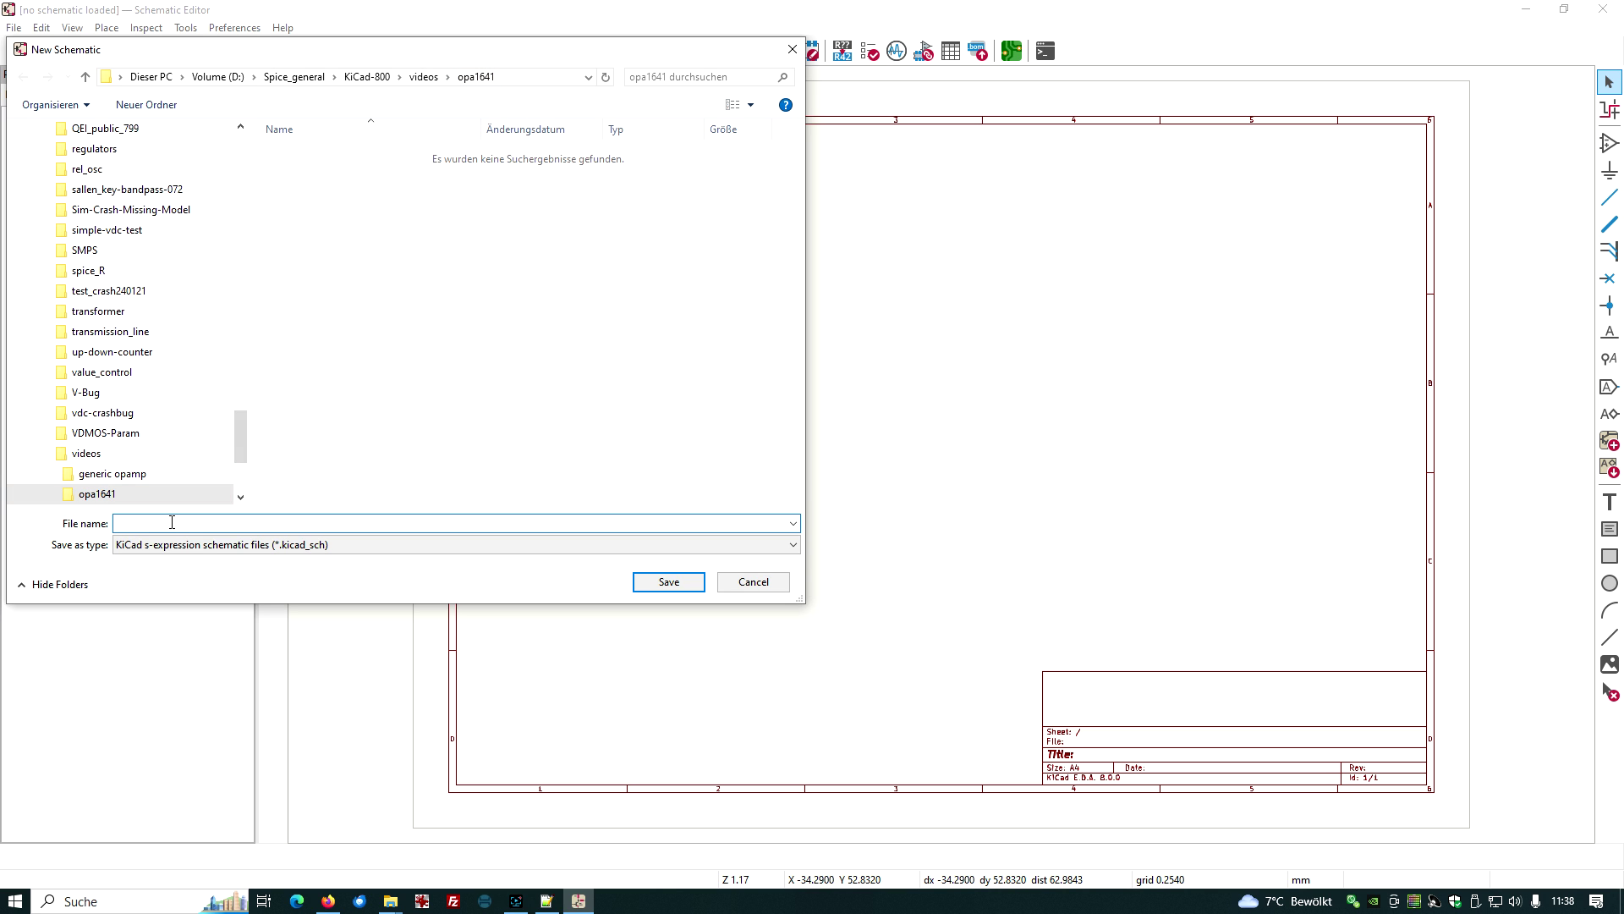
{"action": "type", "text": "pa1641"}
{"action": "left_click", "coordinate": [700, 582]}
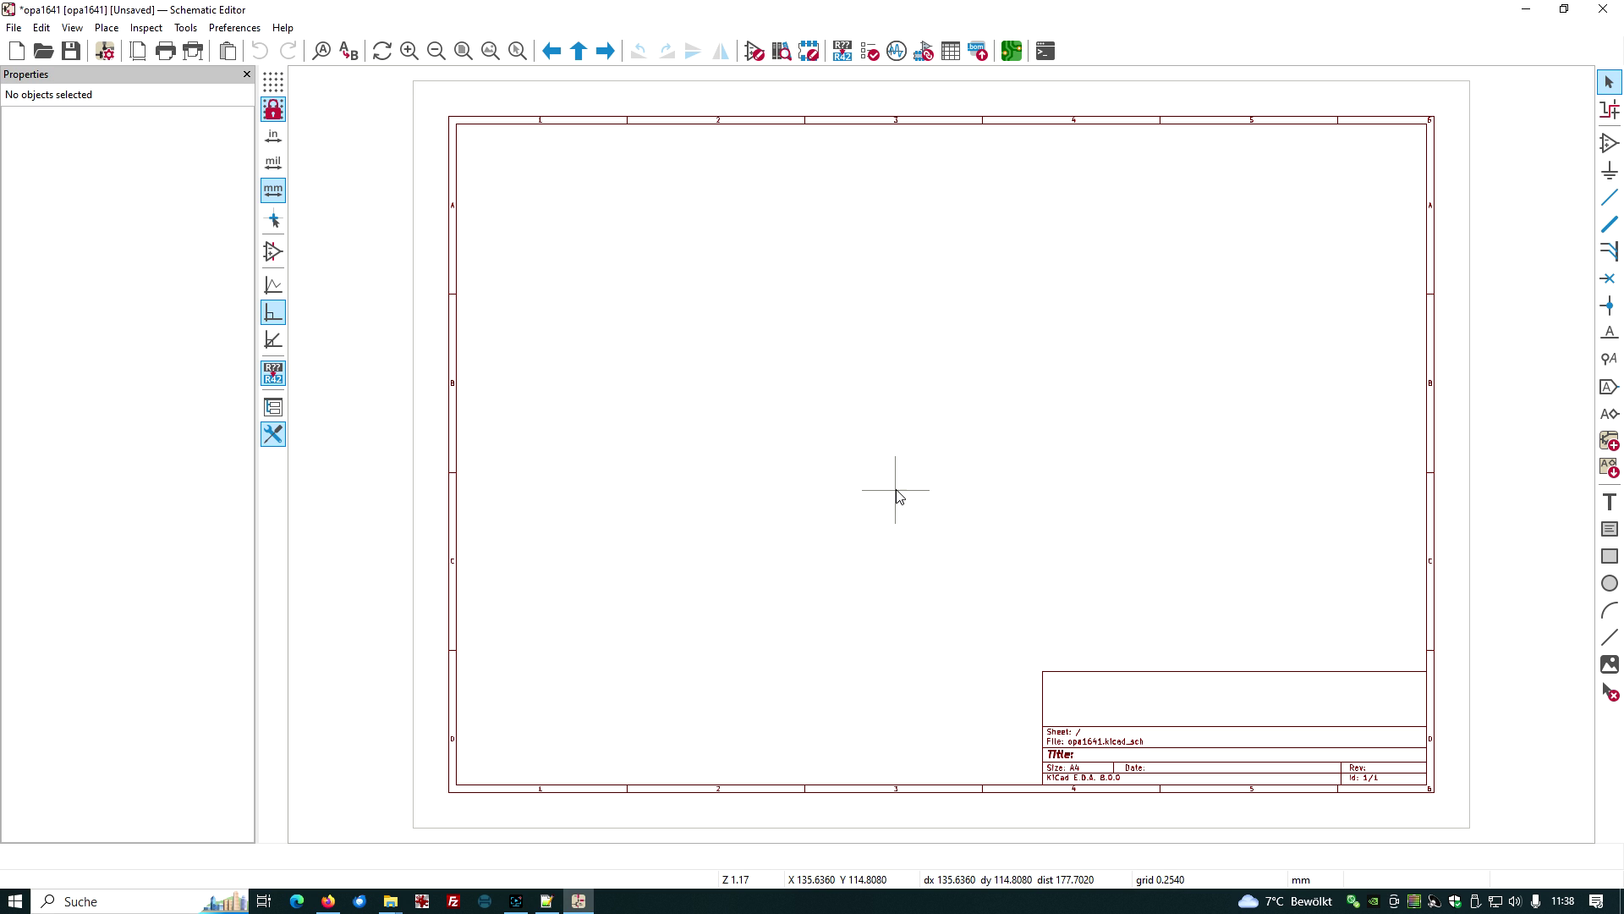
{"action": "left_click", "coordinate": [71, 51]}
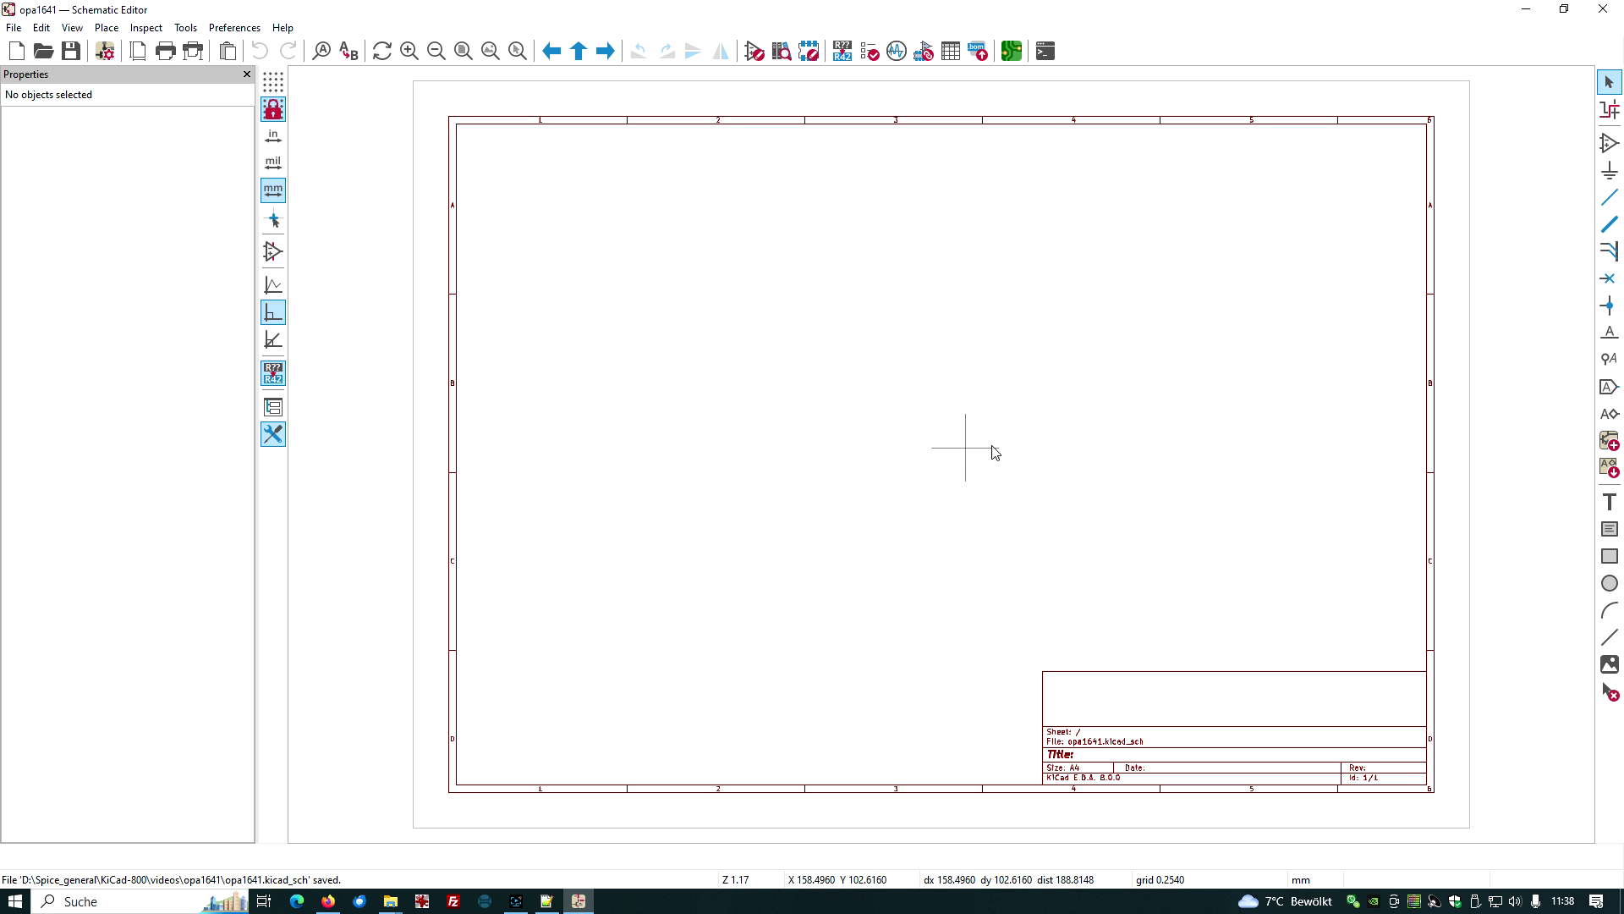
- Find the OPA1641 op-amp symbol and place it on the empty sheet
{"action": "left_click", "coordinate": [1610, 143]}
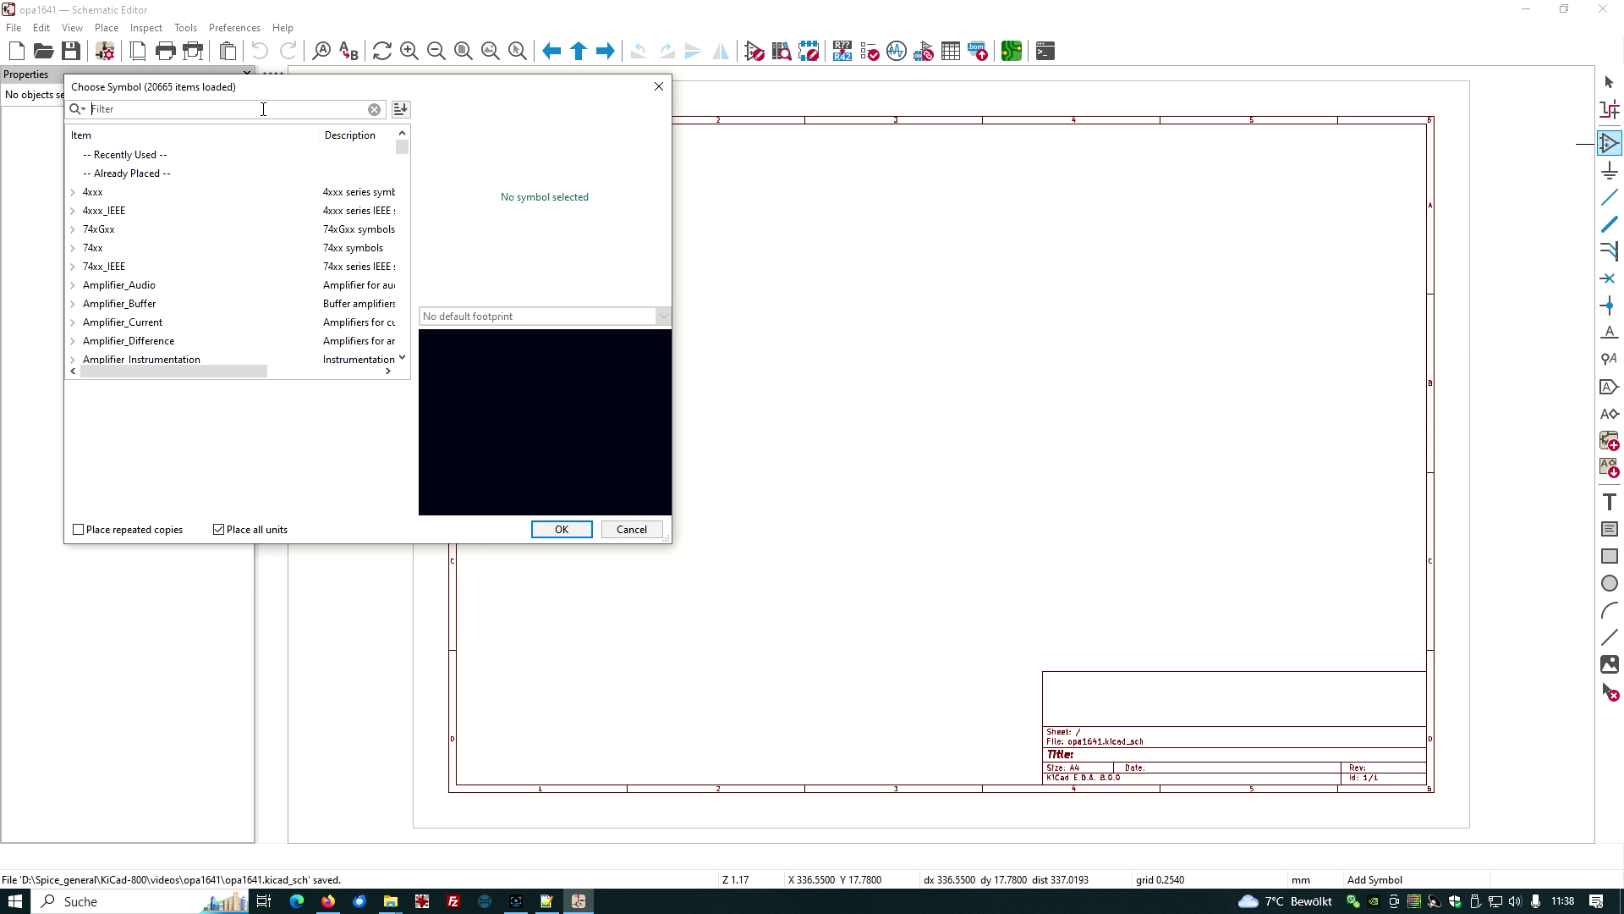
{"action": "type", "text": "opa1641"}
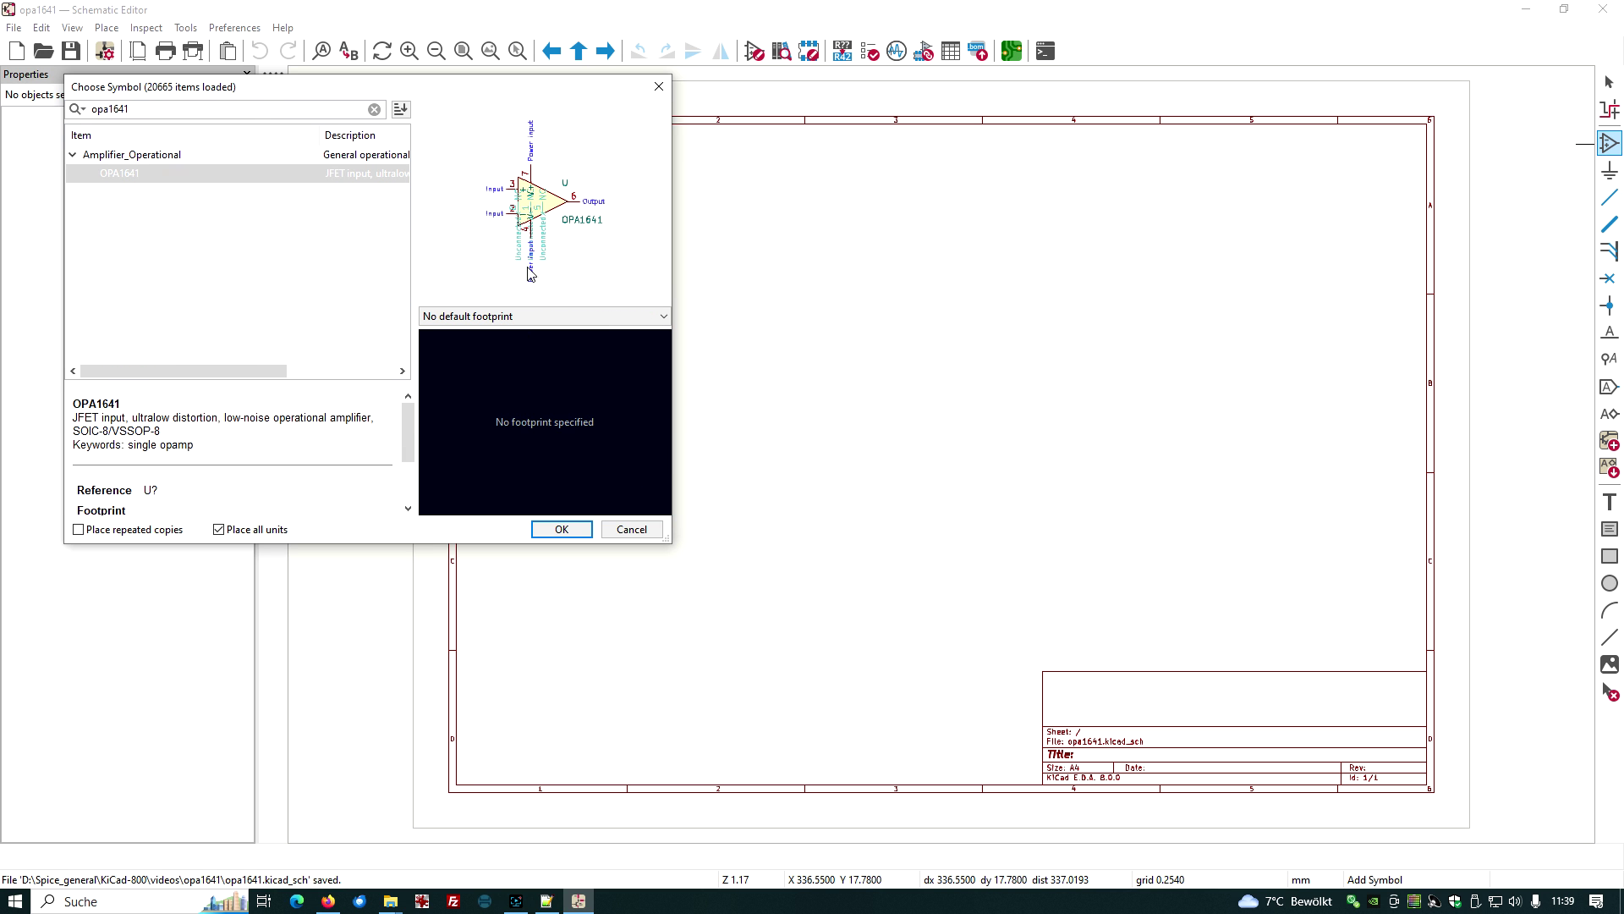
{"action": "left_click", "coordinate": [561, 529]}
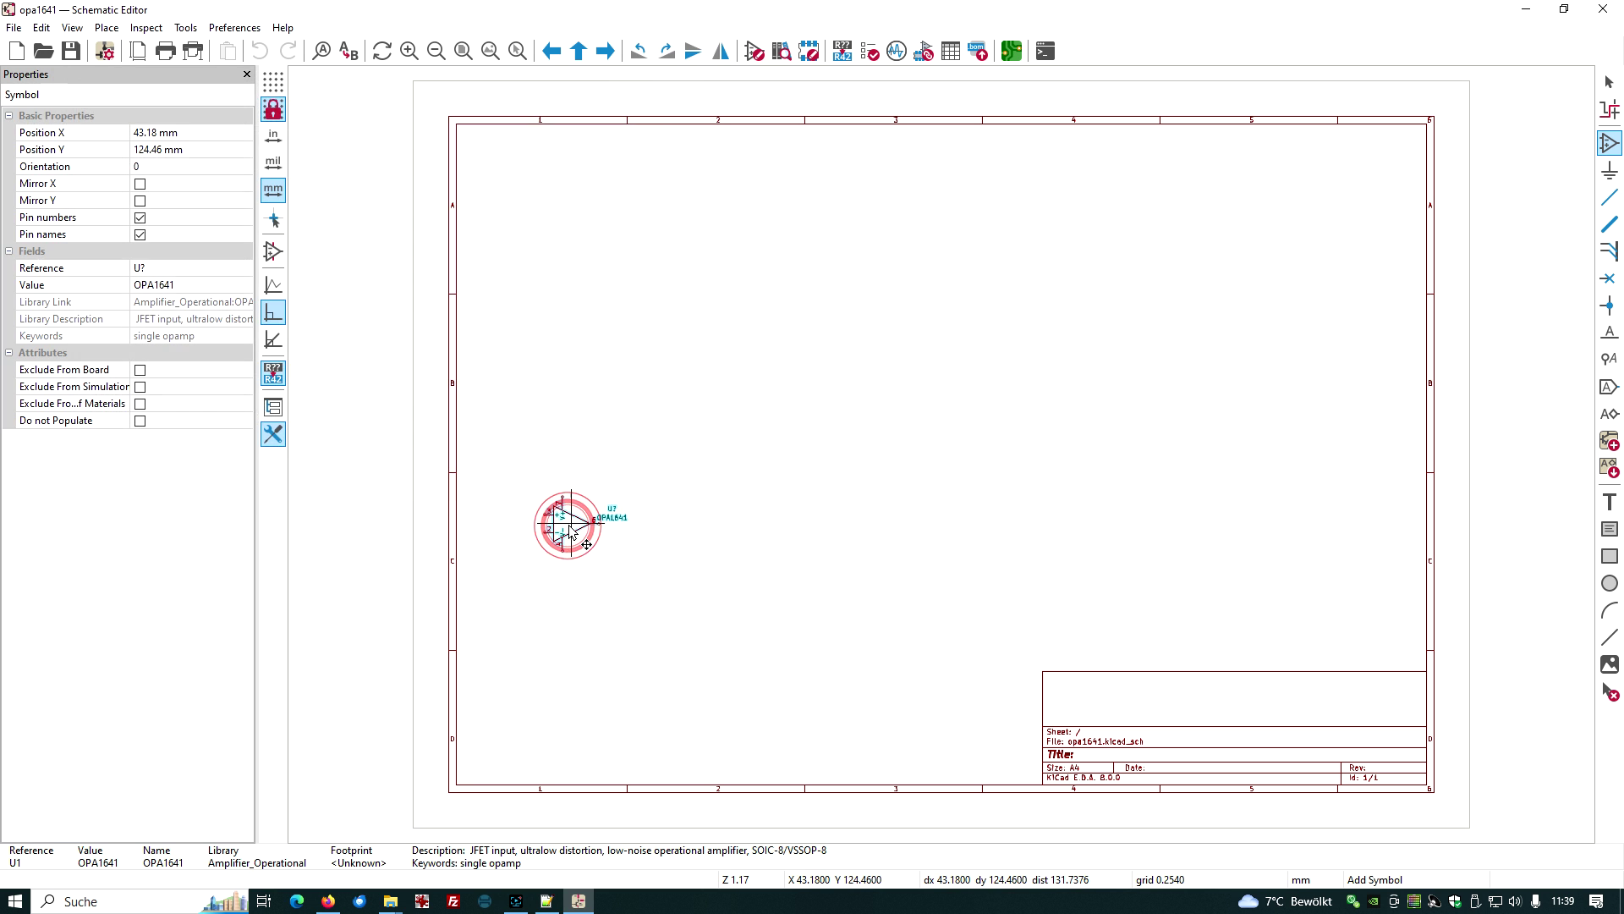
{"action": "scroll", "coordinate": [1152, 440], "scroll_direction": "up", "scroll_amount": 2}
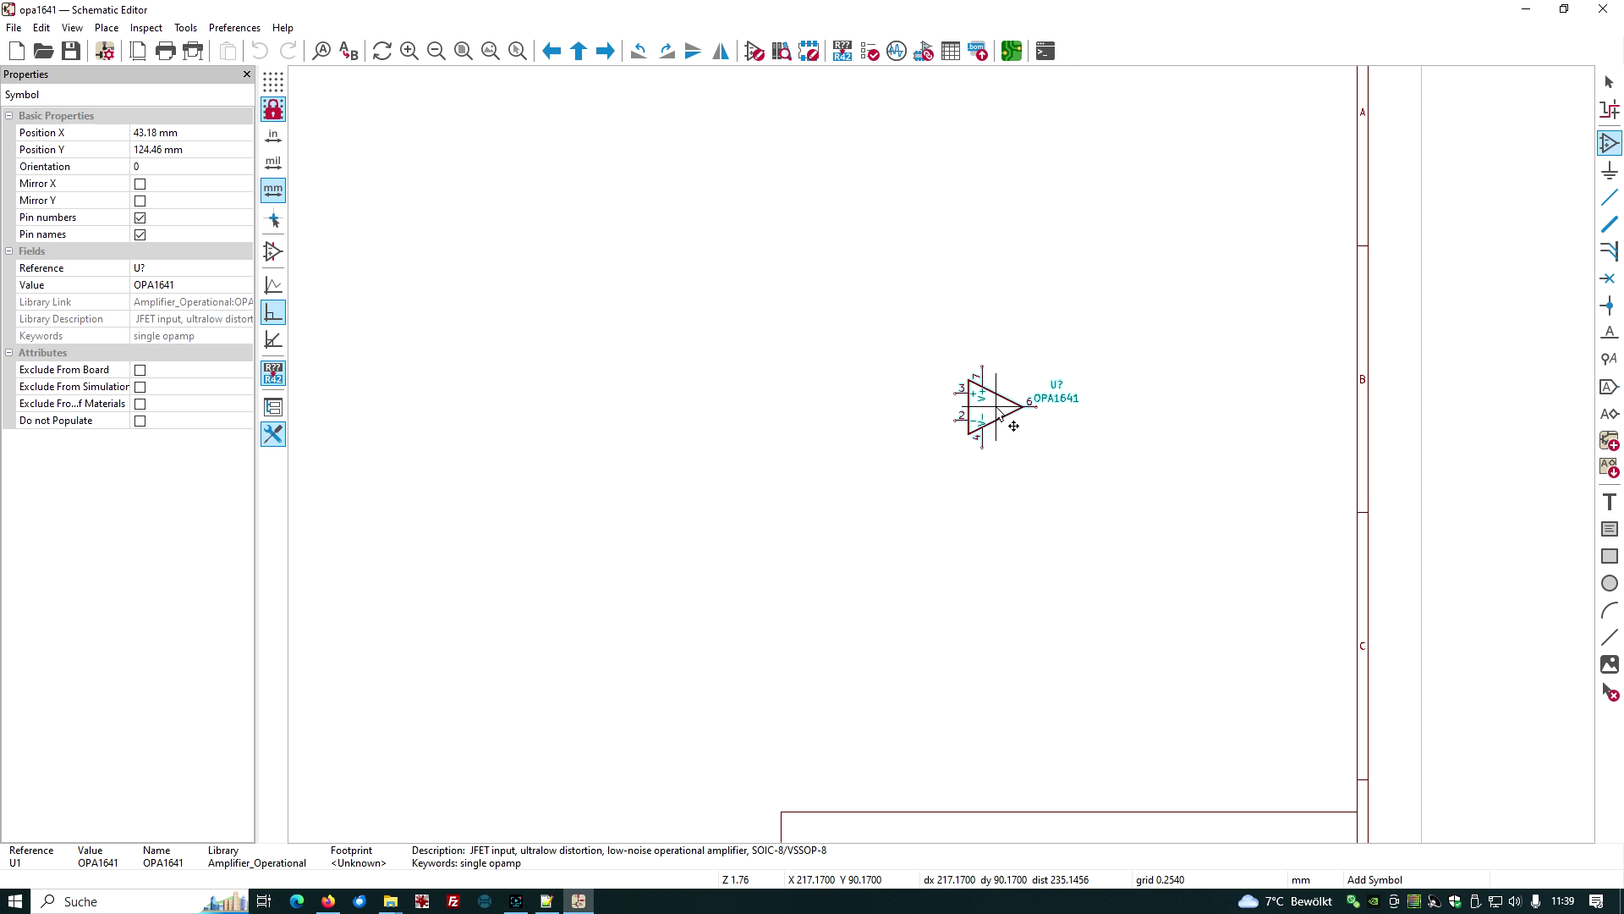
{"action": "left_click", "coordinate": [997, 408]}
- Add a resistor R, rotate it clockwise to lie horizontally, and place it below and to the right of the op-amp
{"action": "scroll", "coordinate": [1016, 457], "scroll_direction": "up", "scroll_amount": 4}
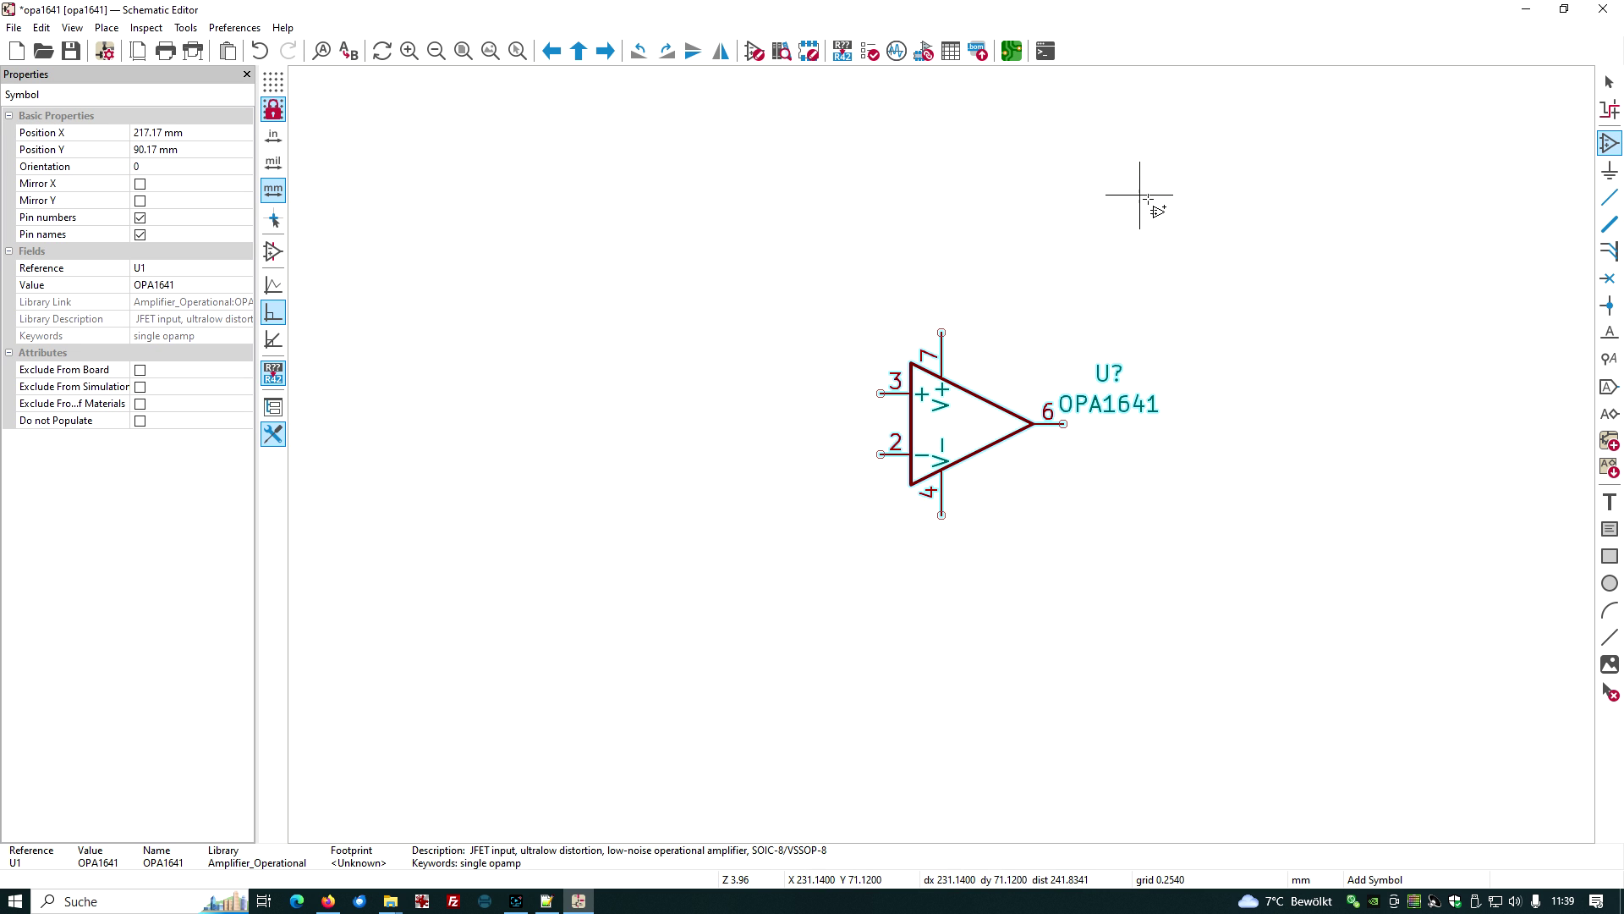
{"action": "left_click", "coordinate": [674, 195]}
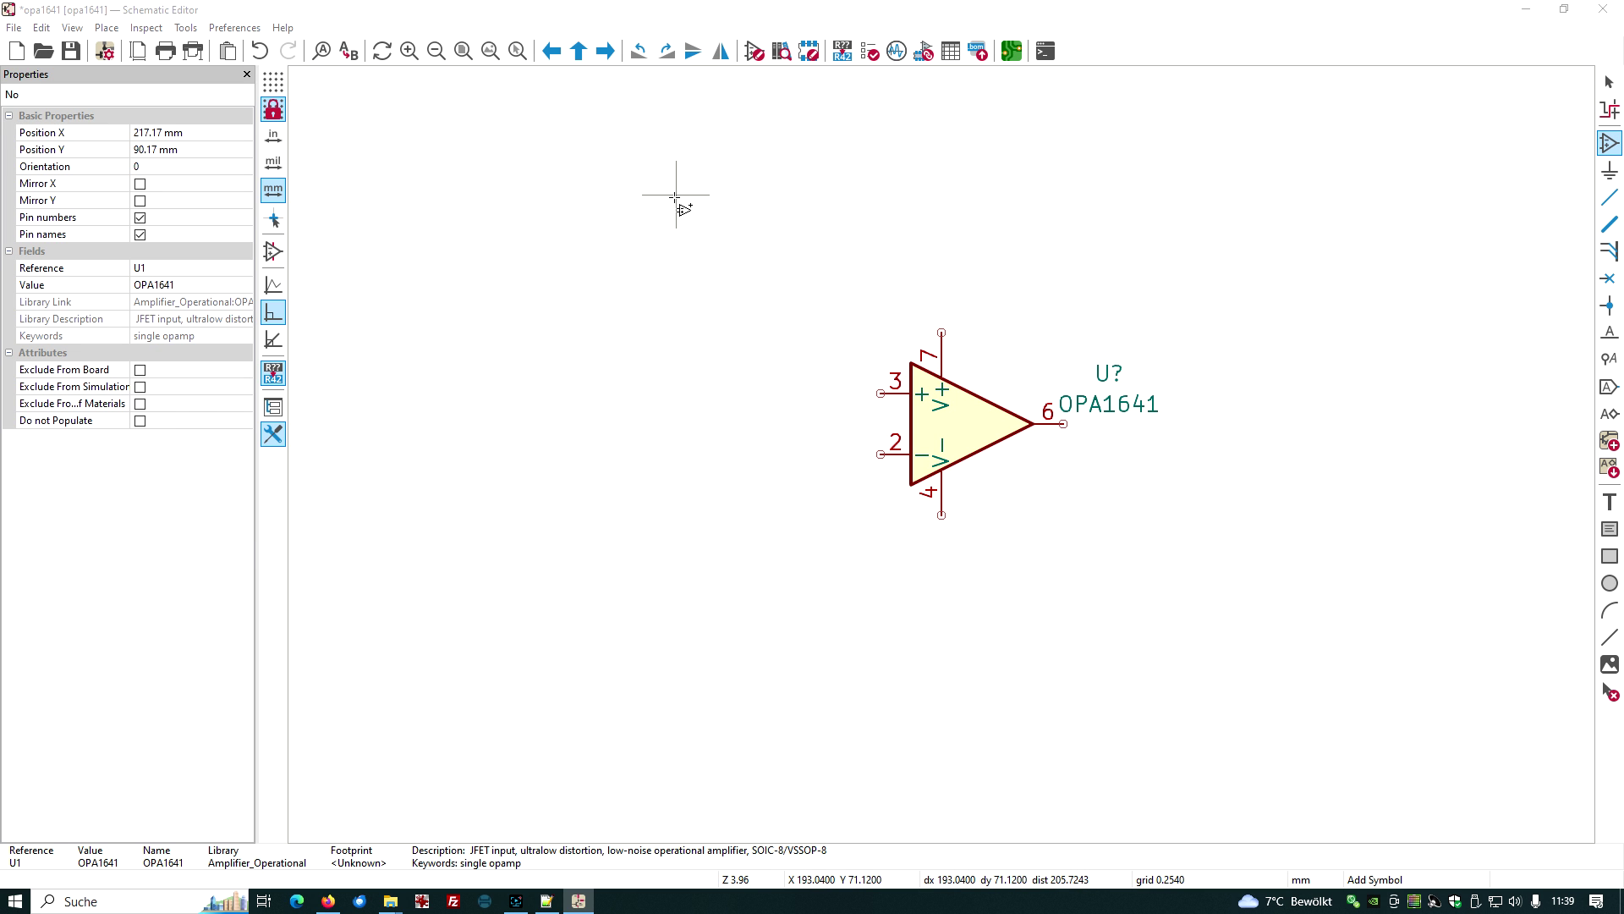
{"action": "type", "text": "r"}
{"action": "left_click", "coordinate": [562, 529]}
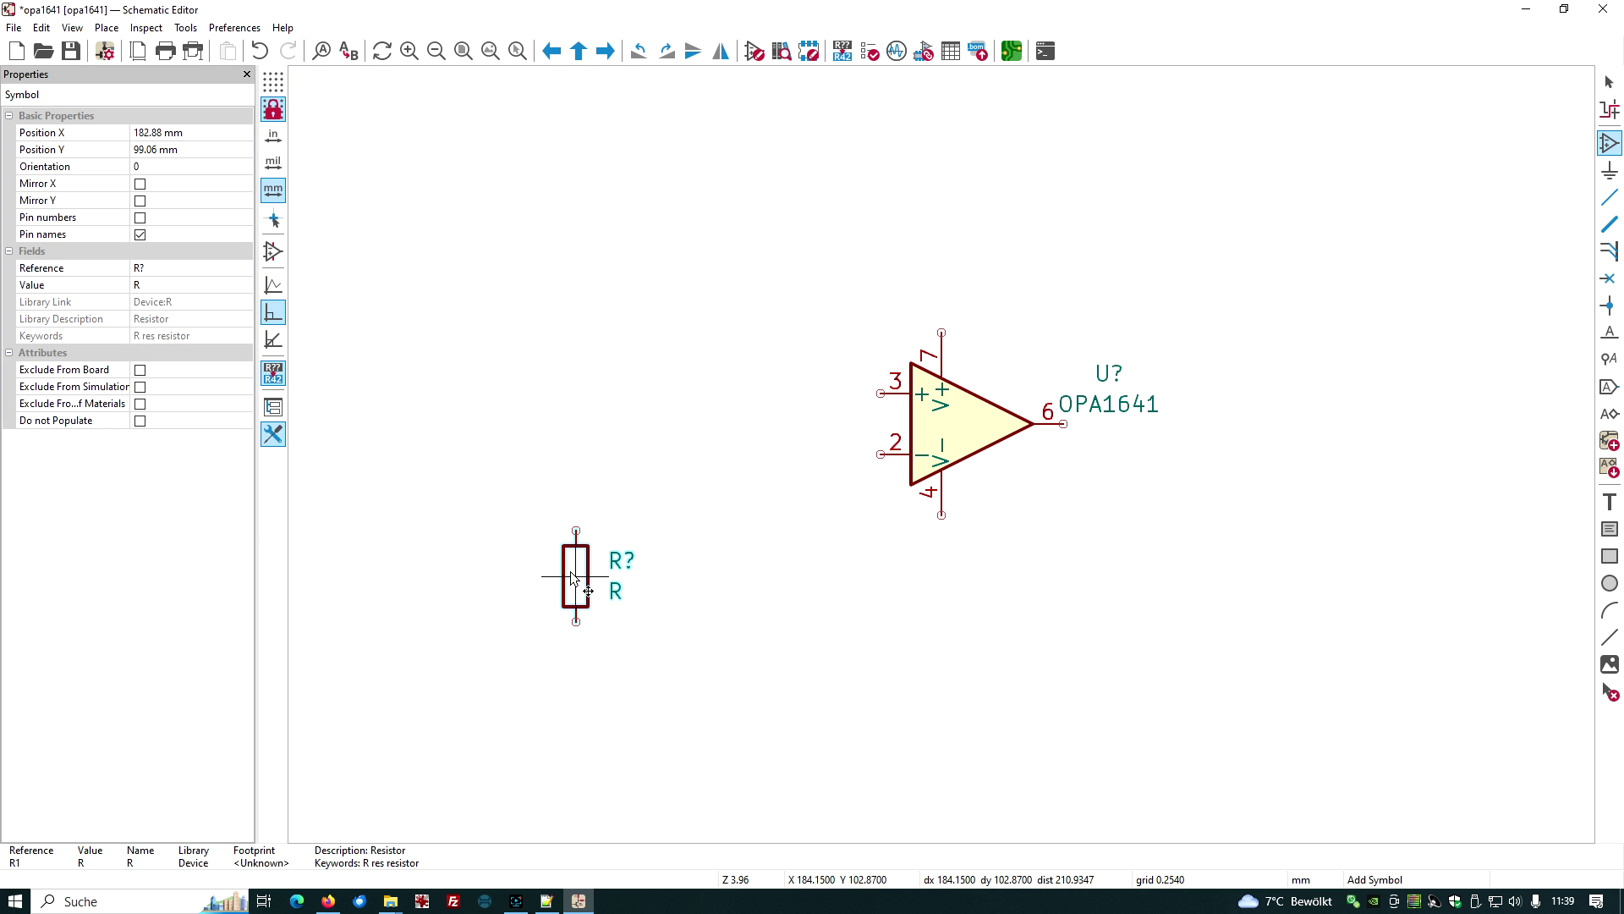
{"action": "right_click", "coordinate": [572, 575]}
{"action": "mouse_move", "coordinate": [684, 616]}
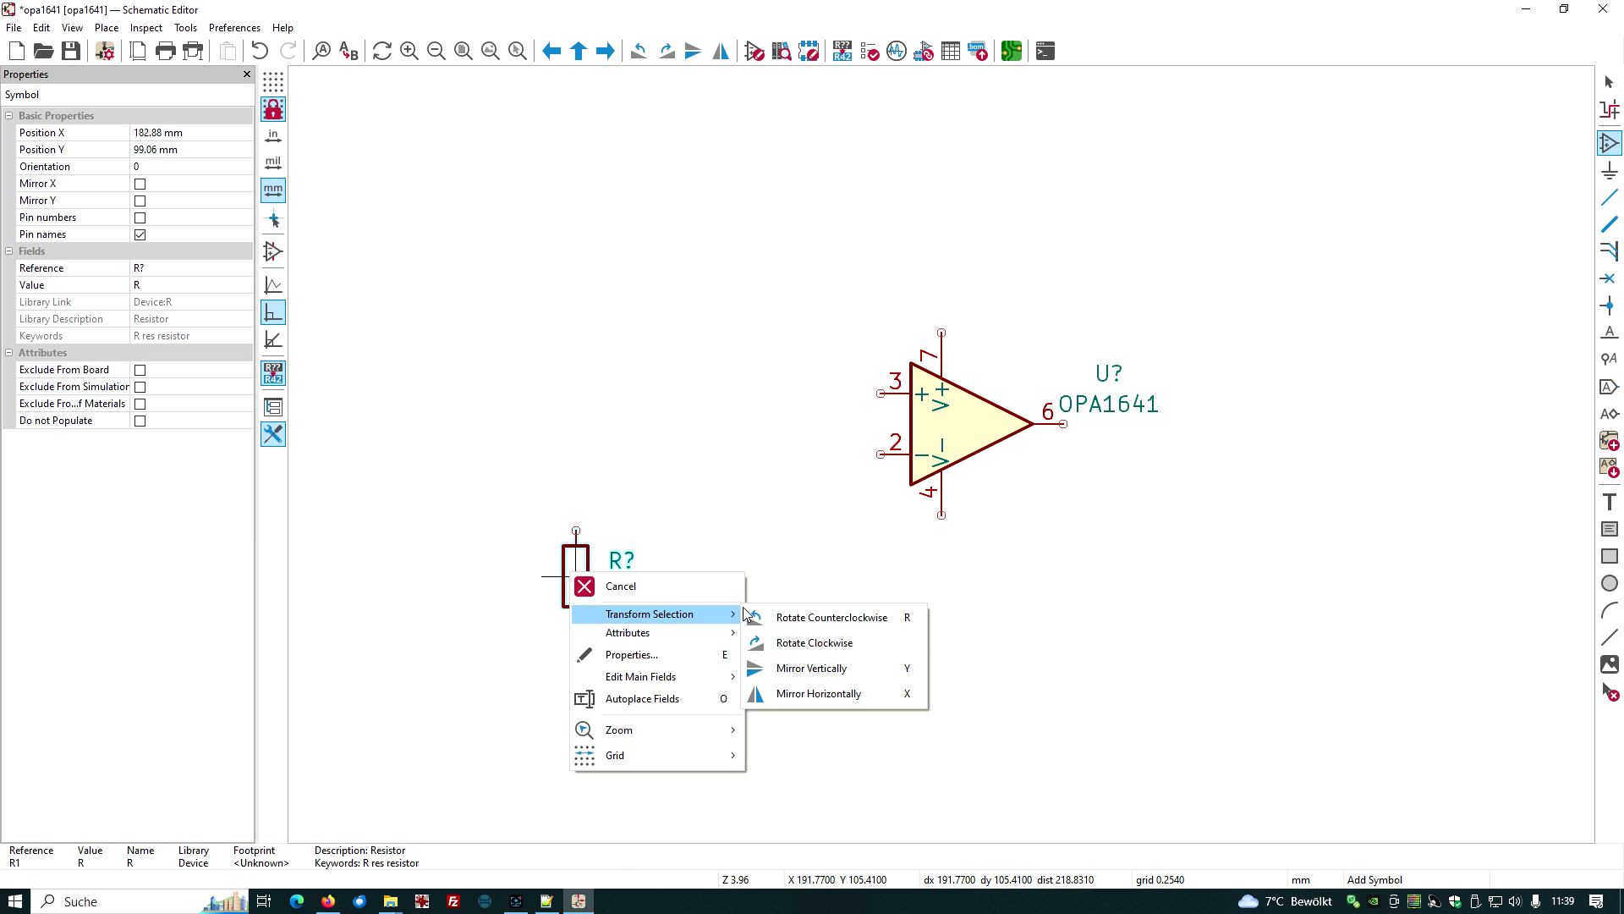
{"action": "left_click", "coordinate": [814, 642]}
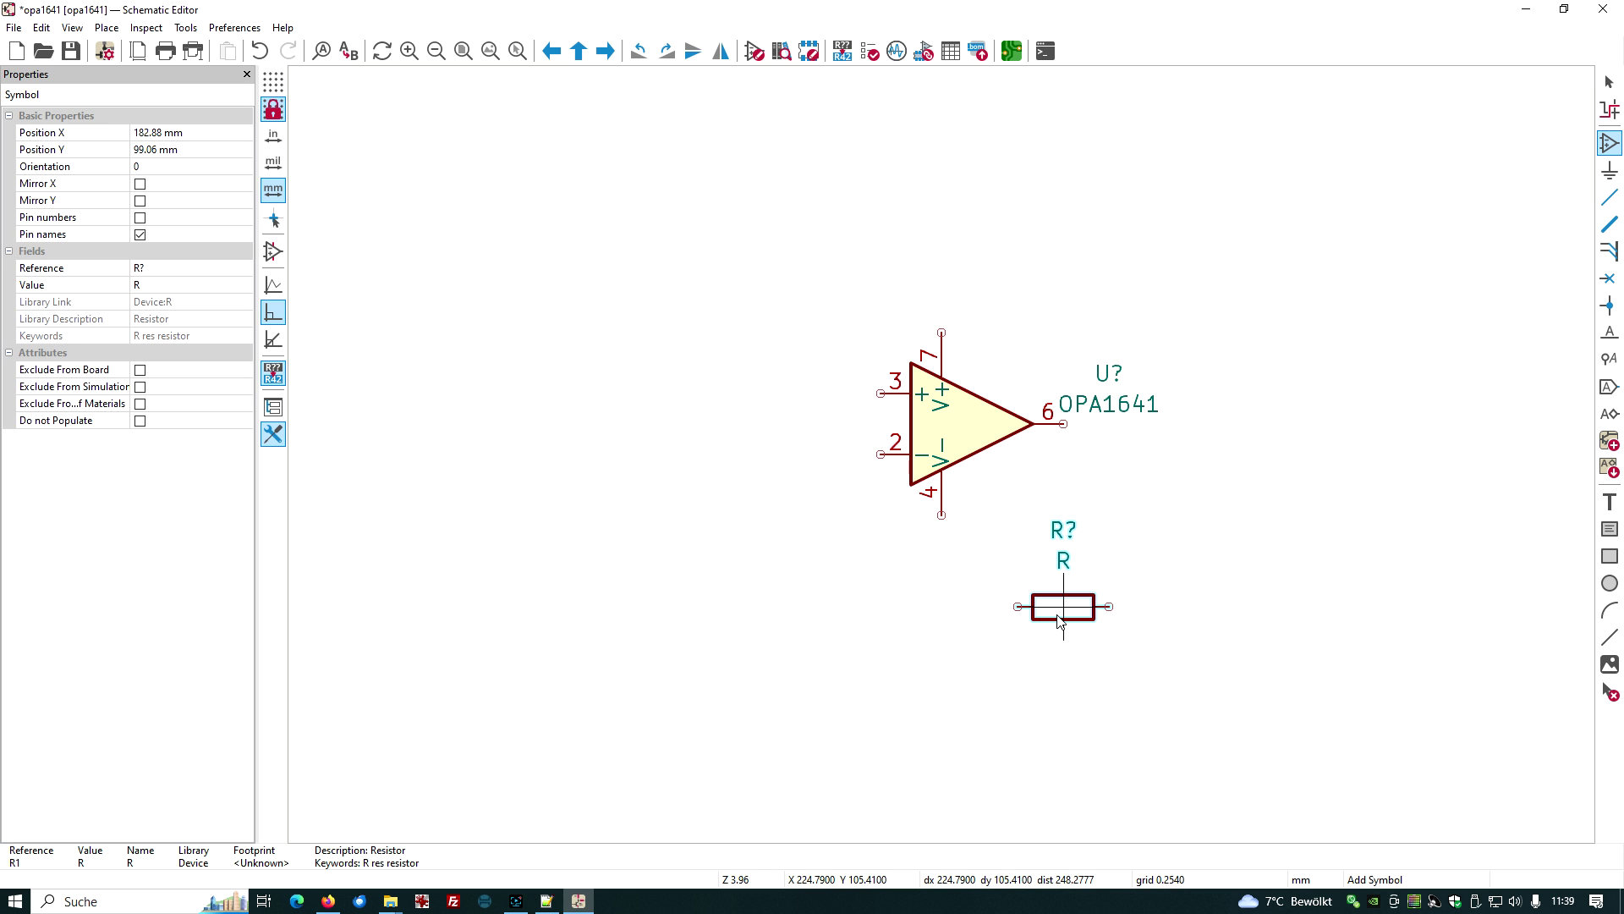
{"action": "left_click", "coordinate": [1049, 607]}
- Add a second resistor R rotated clockwise, placing it left of the op-amp in line with input pin 2
{"action": "left_click", "coordinate": [632, 574]}
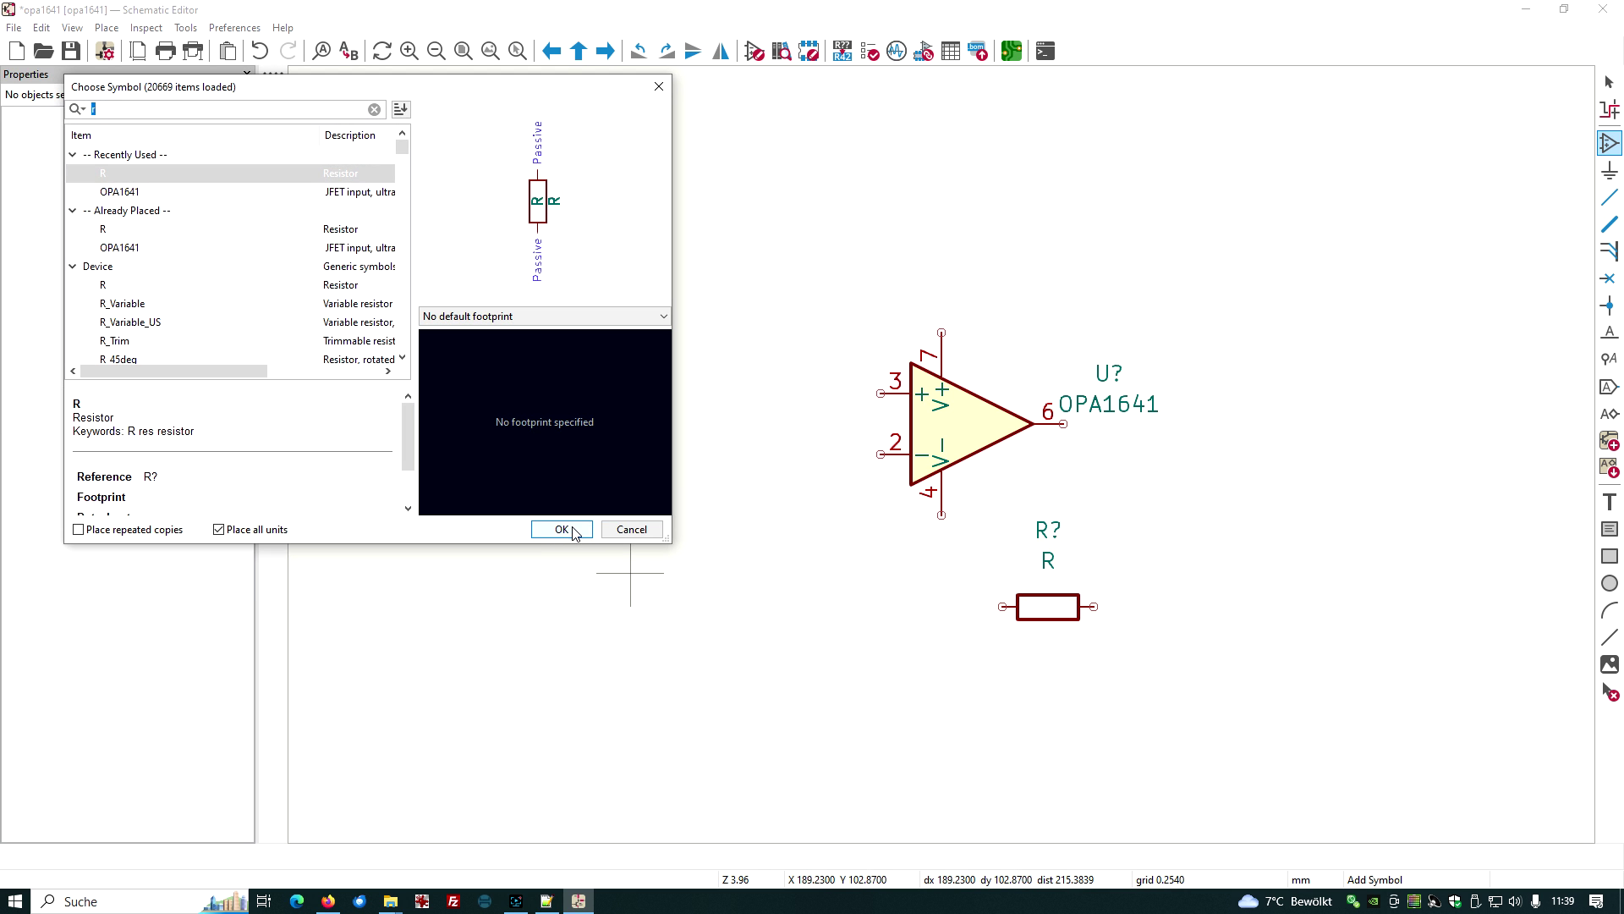
{"action": "left_click", "coordinate": [562, 528]}
{"action": "right_click", "coordinate": [589, 548]}
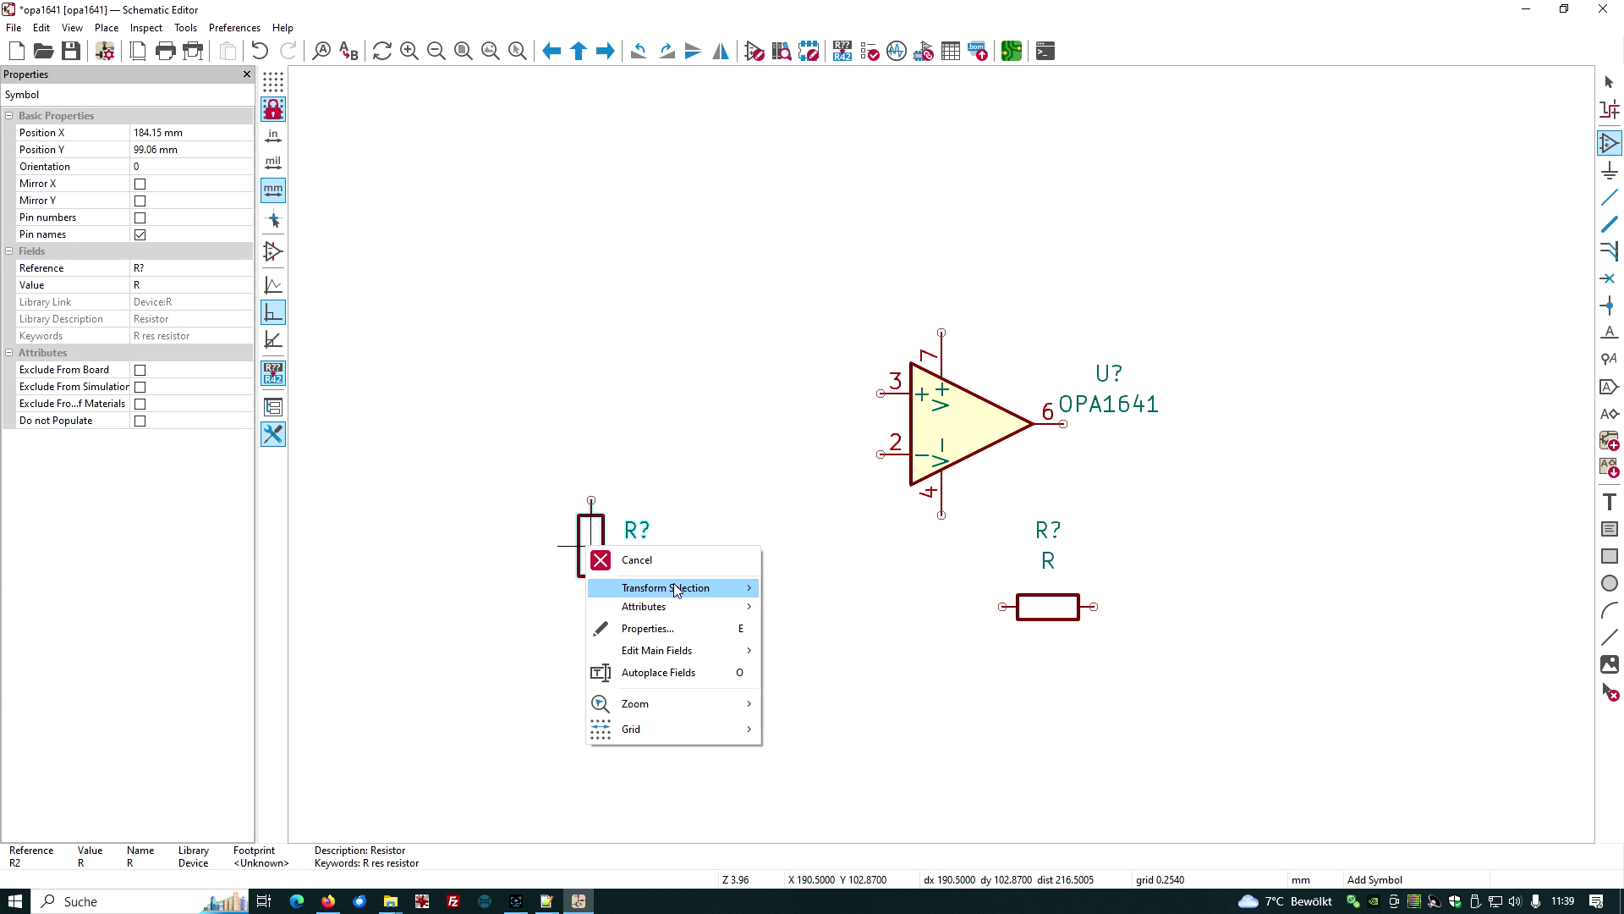
{"action": "mouse_move", "coordinate": [693, 589]}
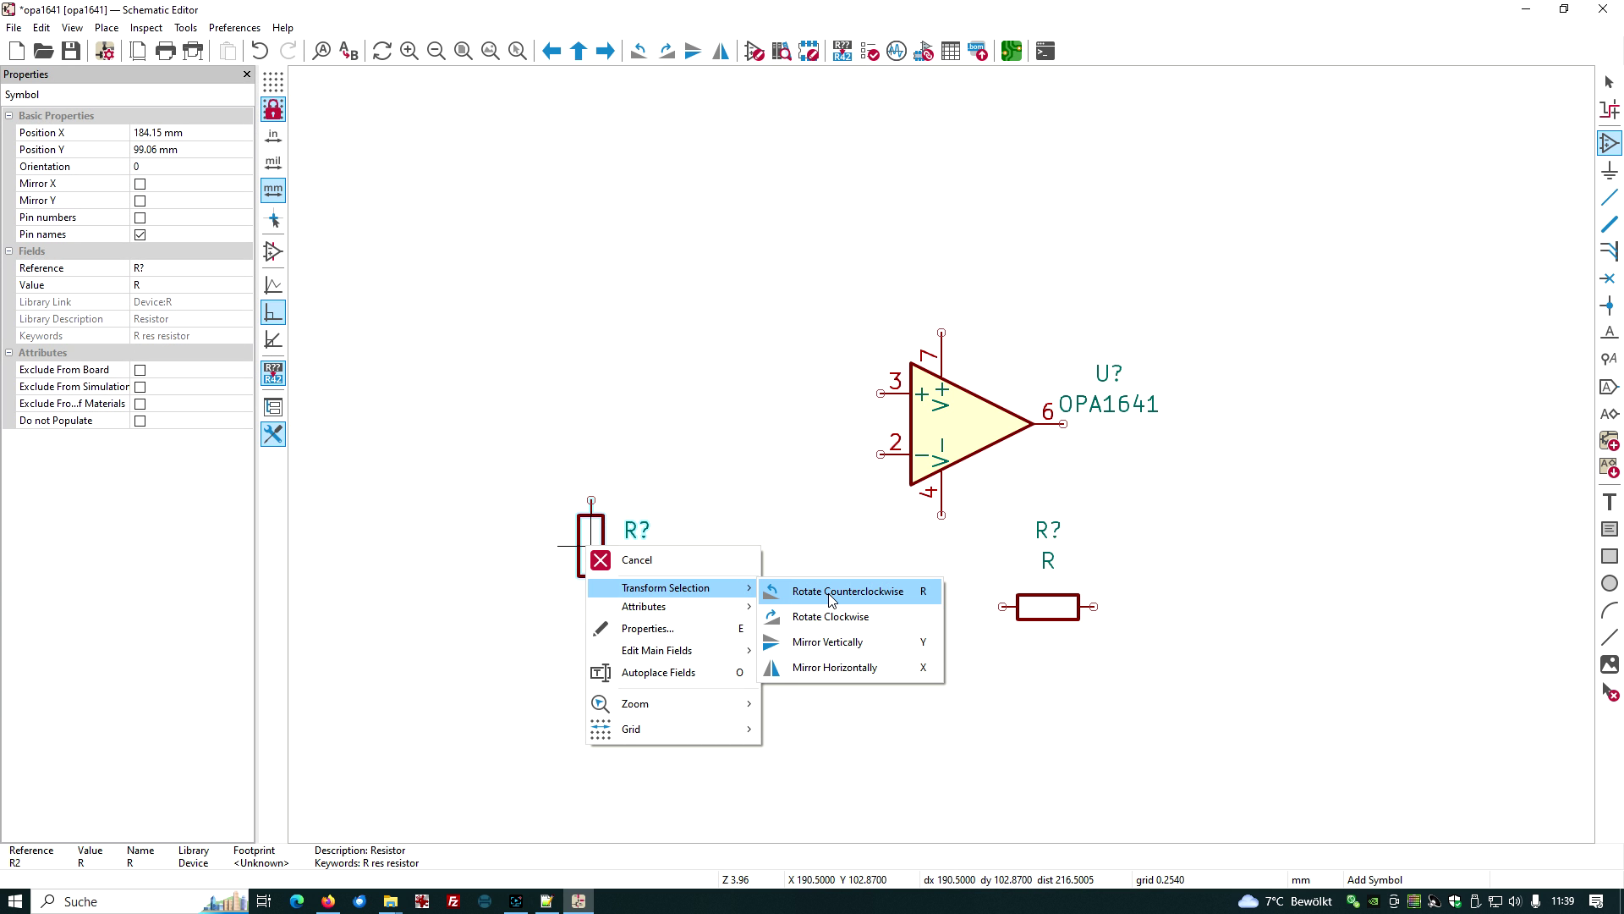
{"action": "left_click", "coordinate": [849, 618]}
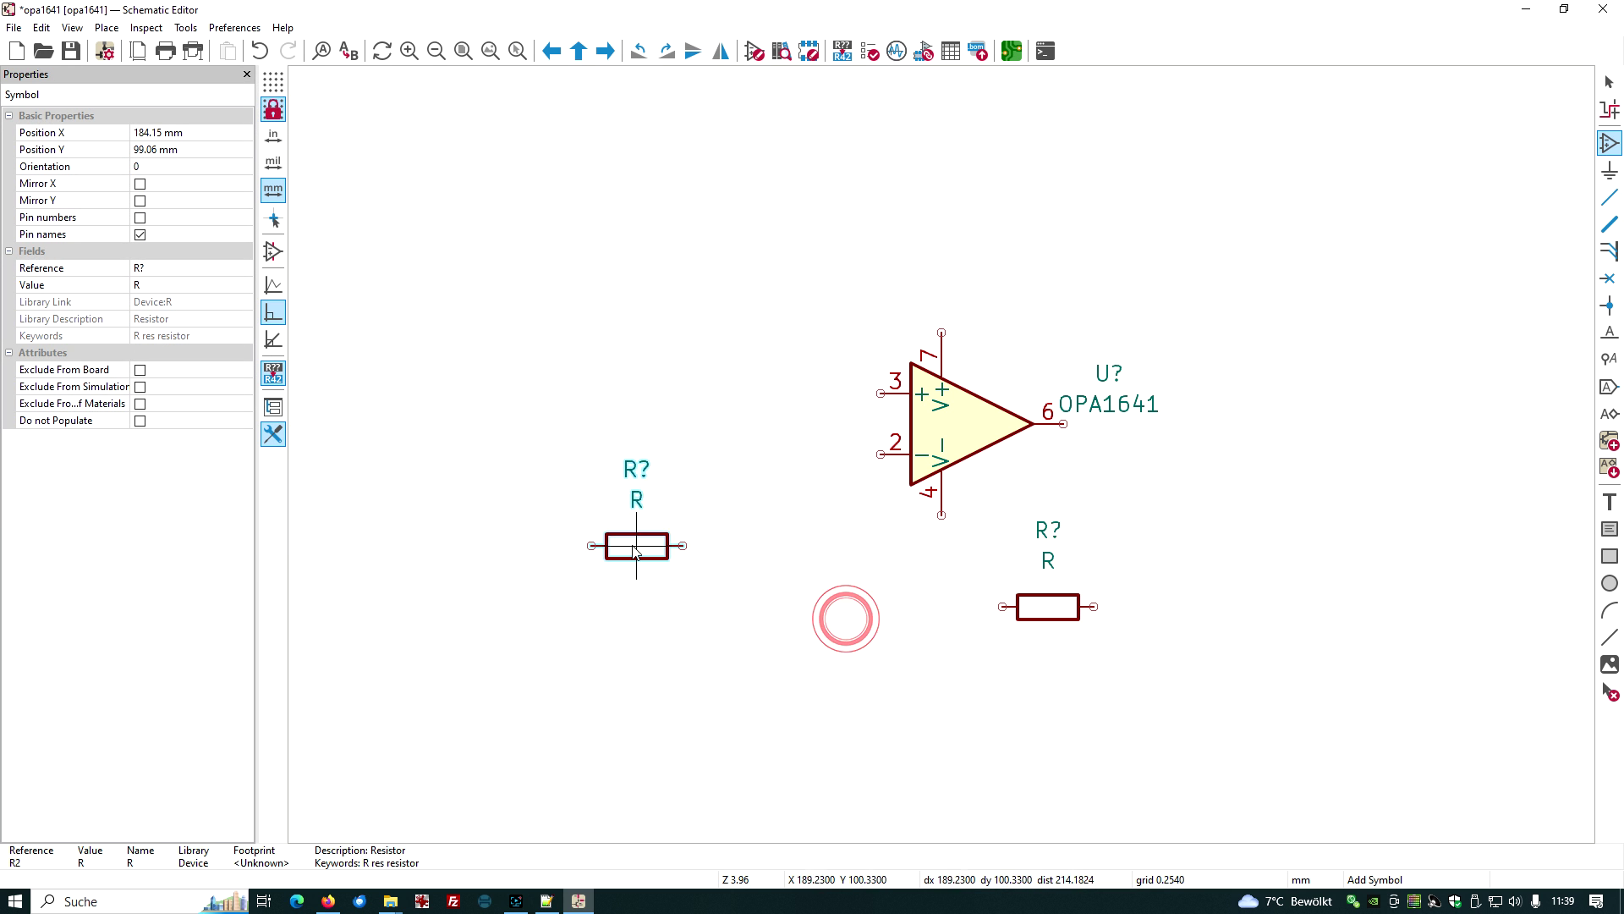
{"action": "left_click", "coordinate": [685, 457]}
- Add a GND symbol, mirror it vertically, and place it above and to the left of op-amp pin 3
{"action": "left_click", "coordinate": [766, 617]}
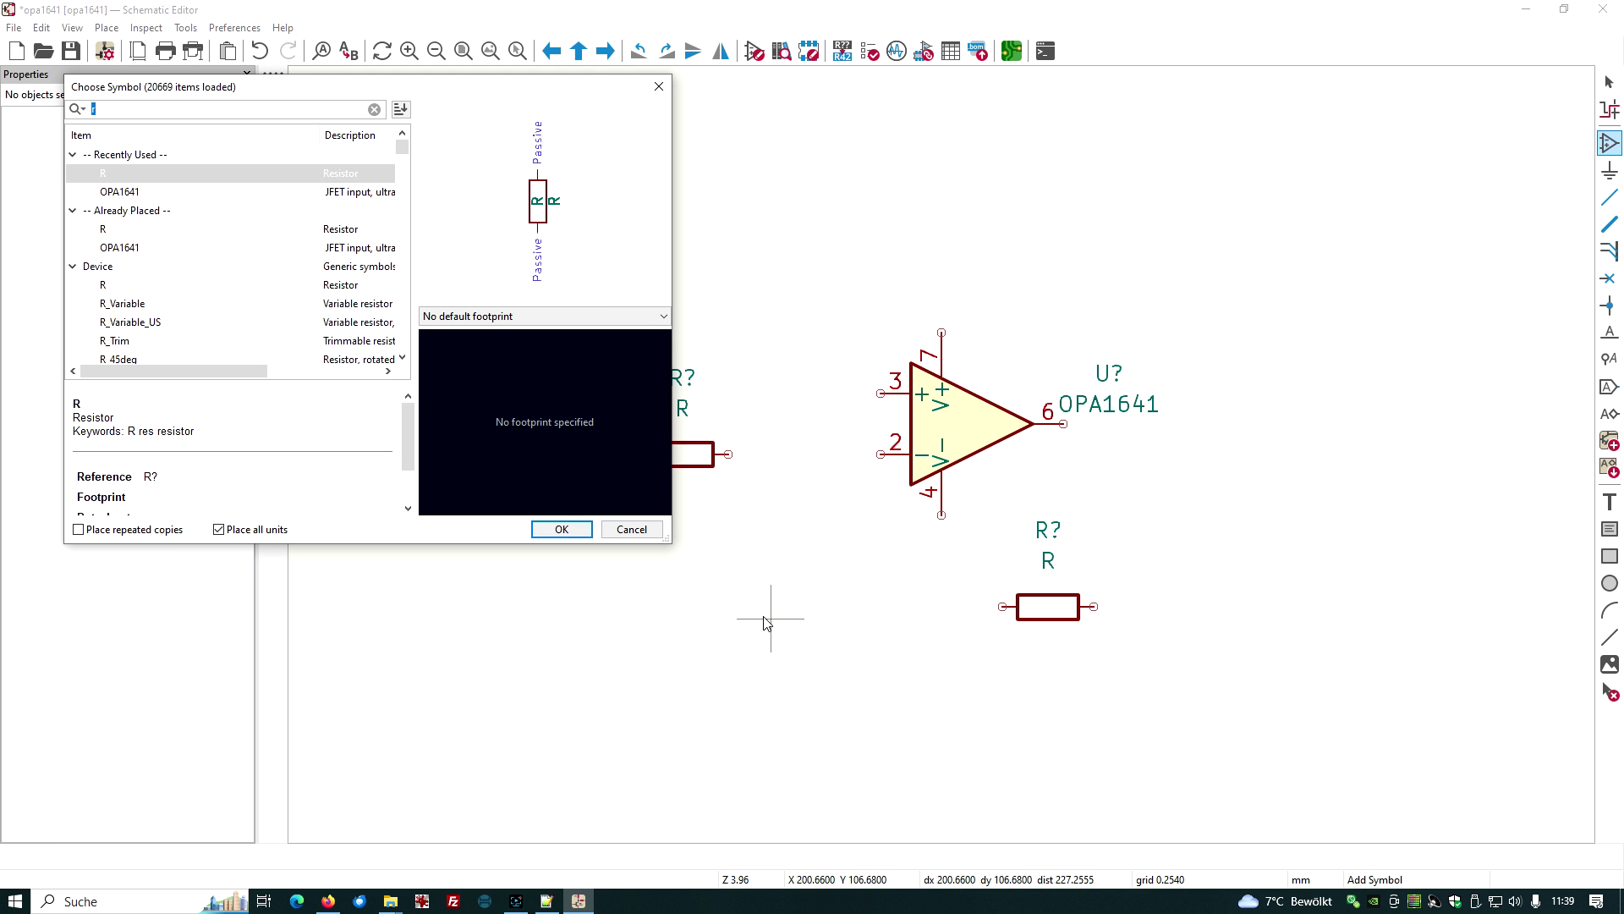
{"action": "type", "text": "gnd"}
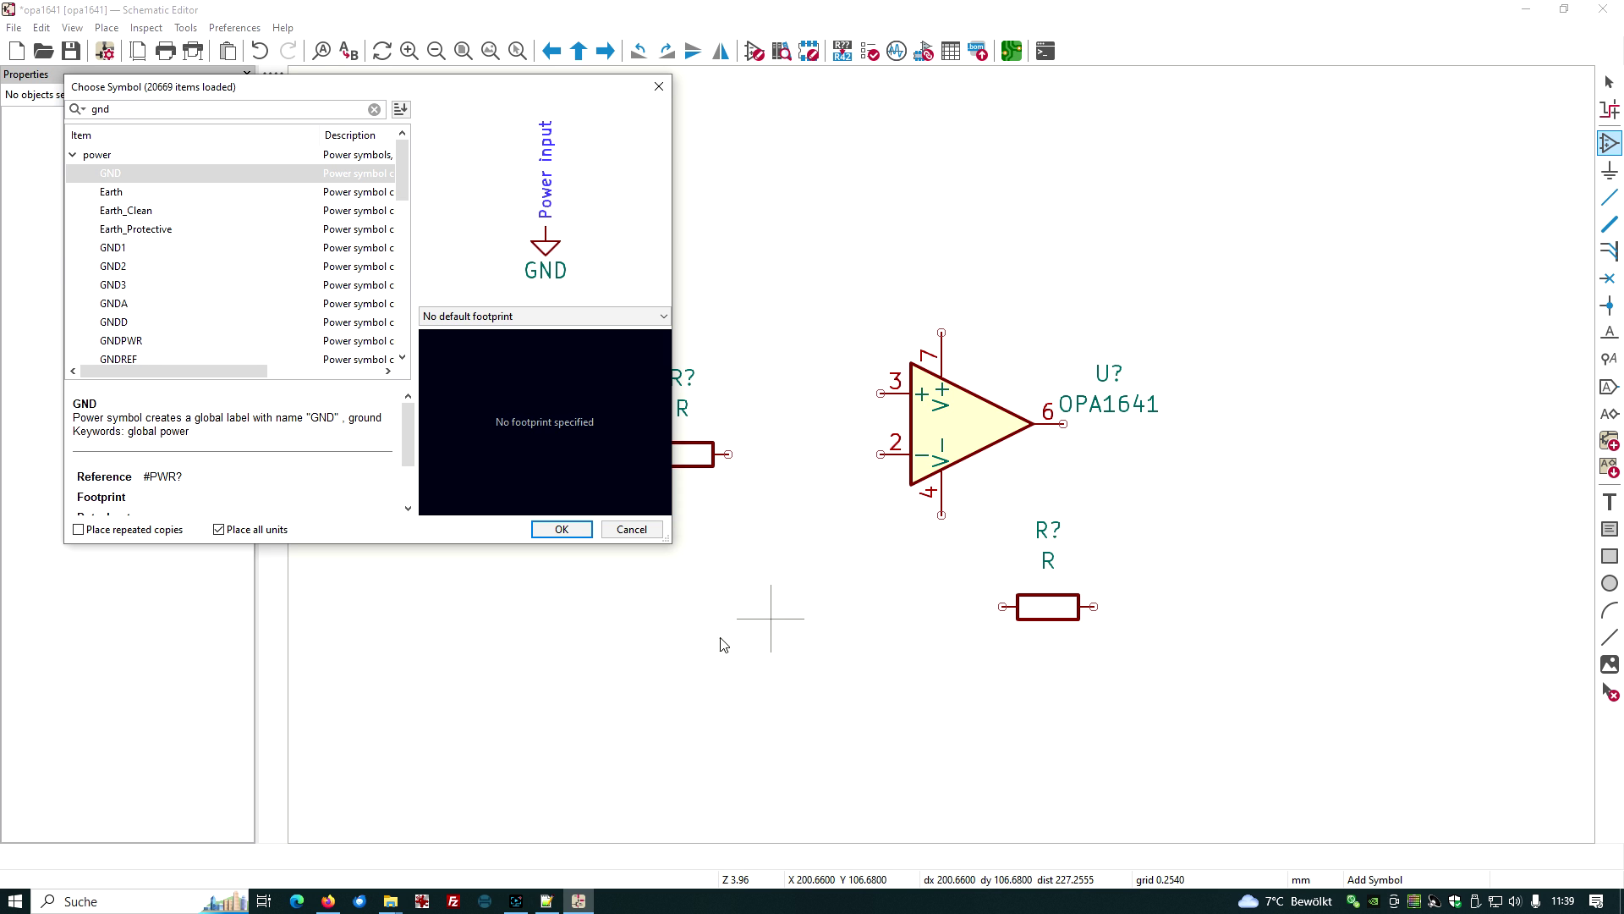
{"action": "left_click", "coordinate": [561, 530]}
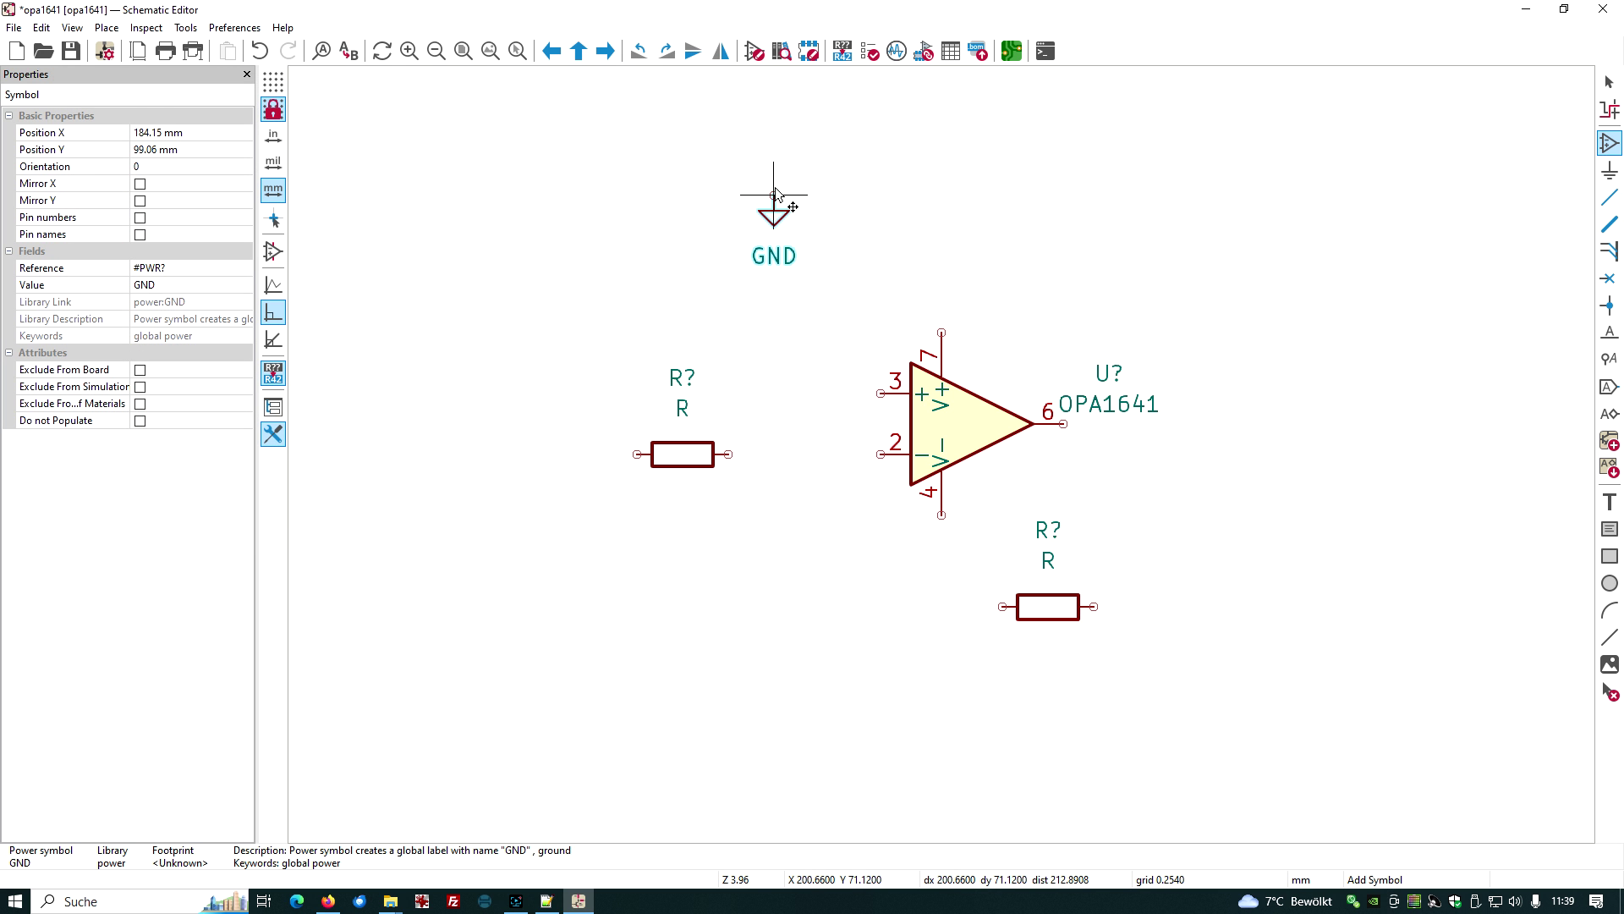
{"action": "right_click", "coordinate": [775, 200]}
{"action": "mouse_move", "coordinate": [871, 237]}
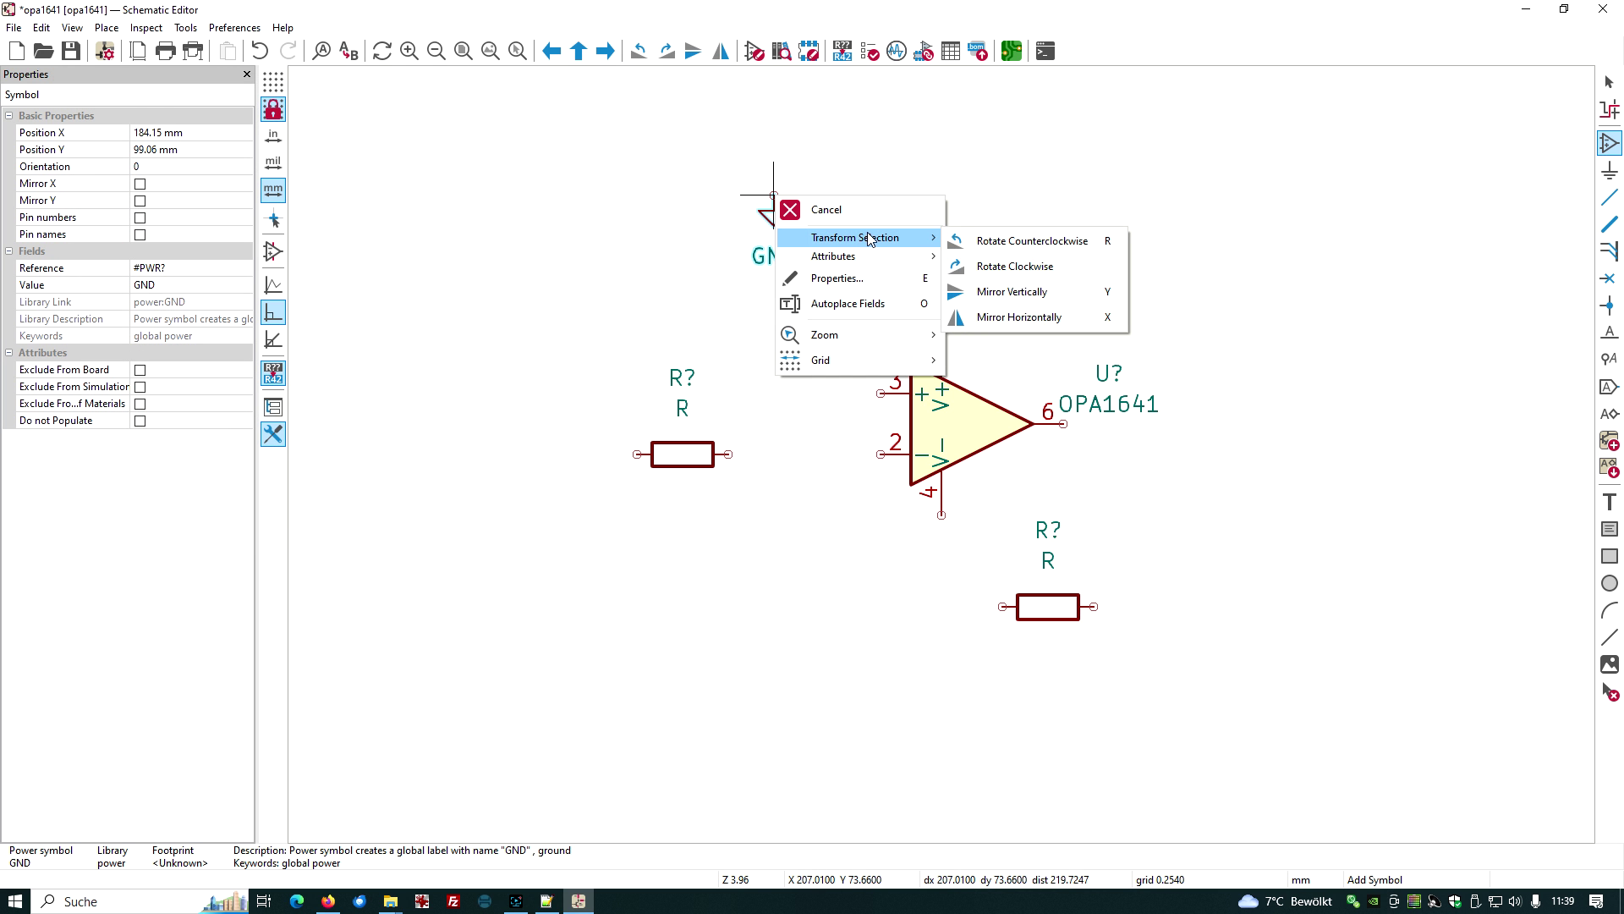
{"action": "left_click", "coordinate": [1000, 290]}
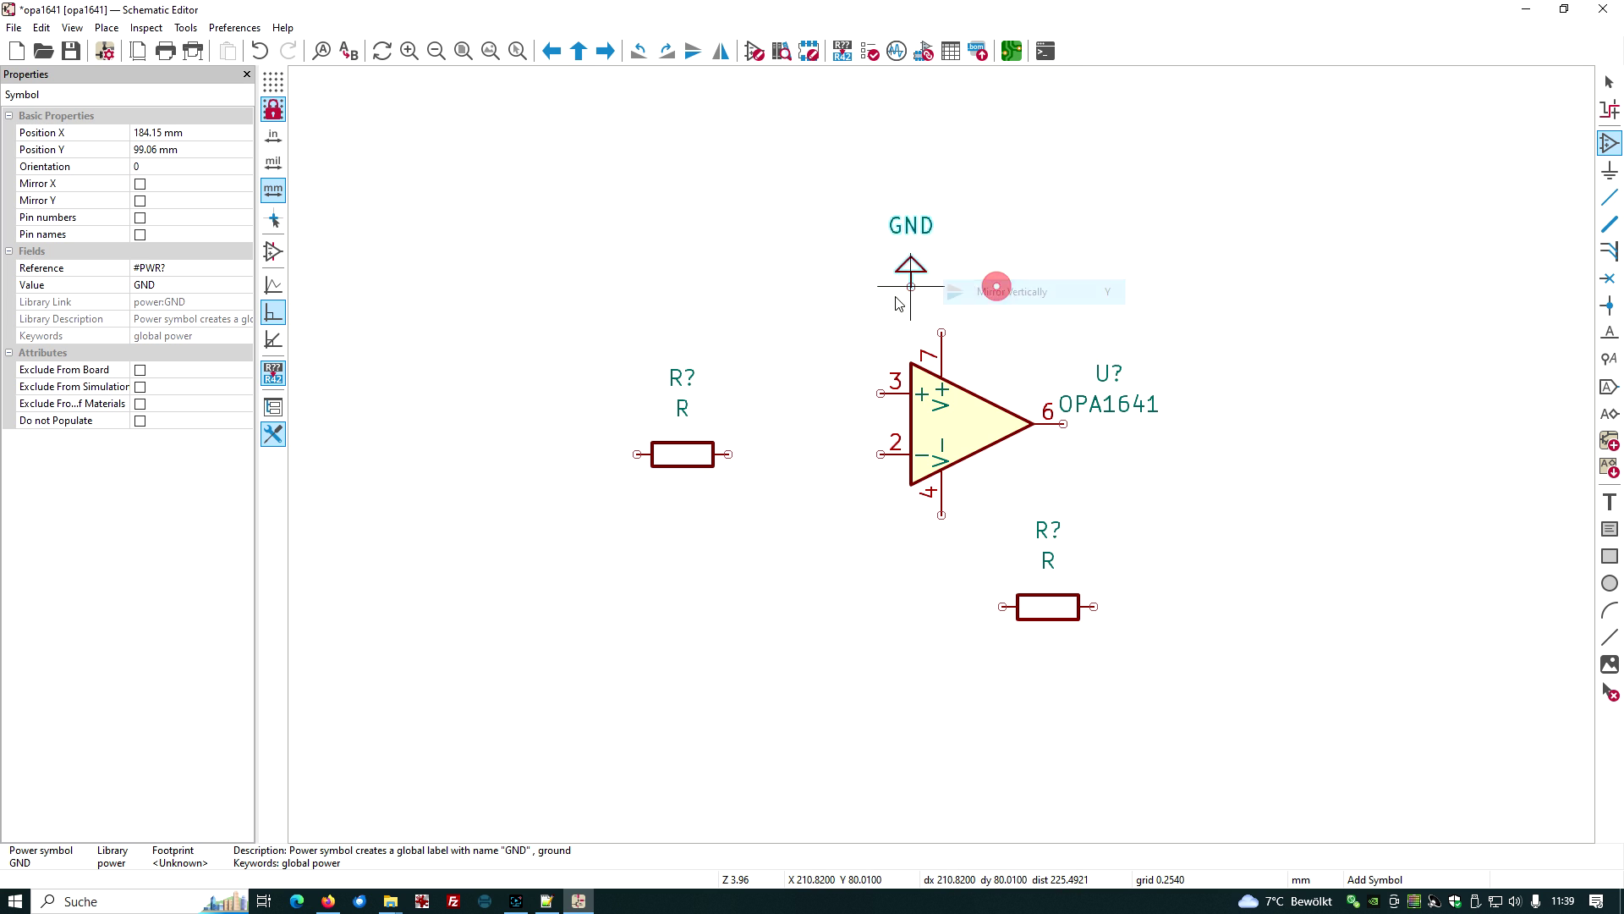
{"action": "left_click", "coordinate": [790, 331]}
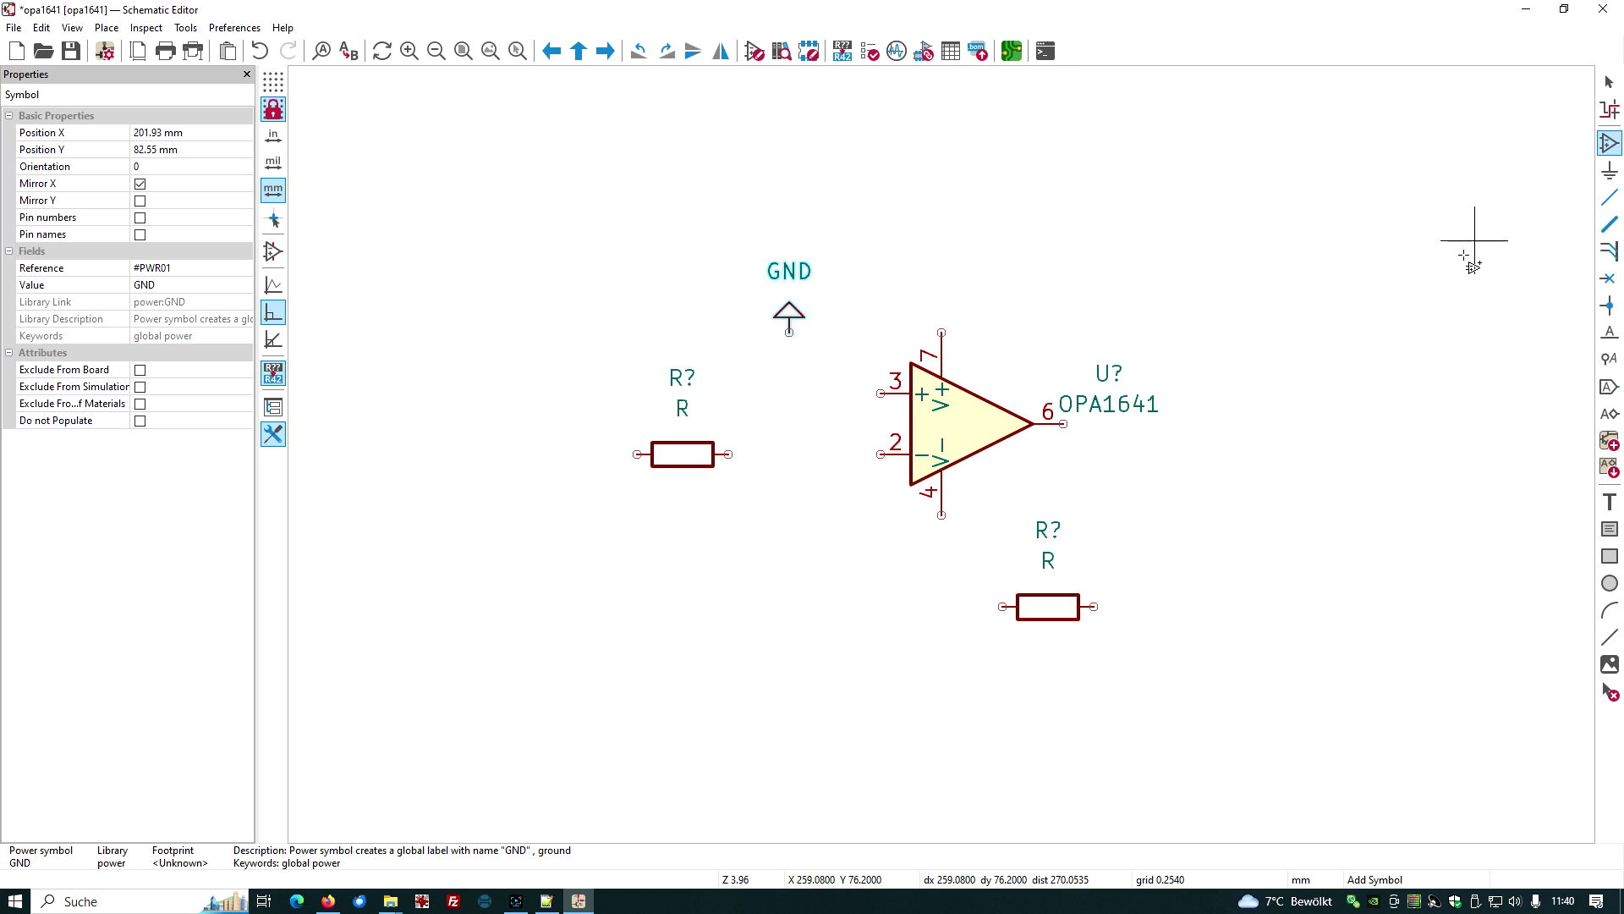
- Add a VCC power symbol directly on the op-amp's positive supply pin 7
{"action": "left_click", "coordinate": [1610, 170]}
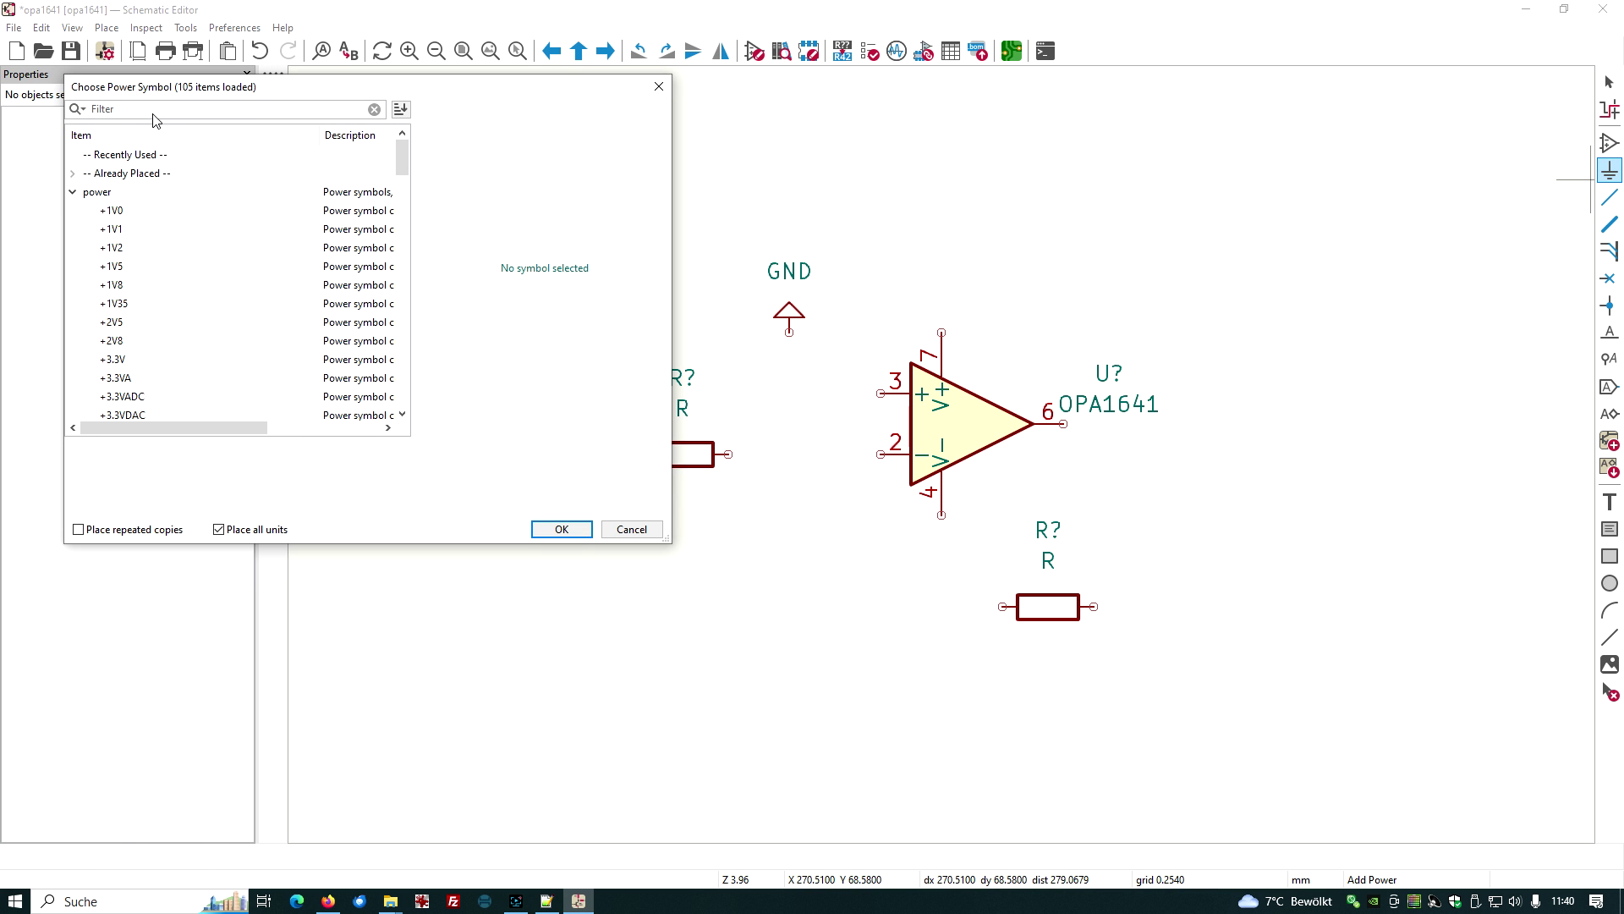
{"action": "type", "text": "vcc"}
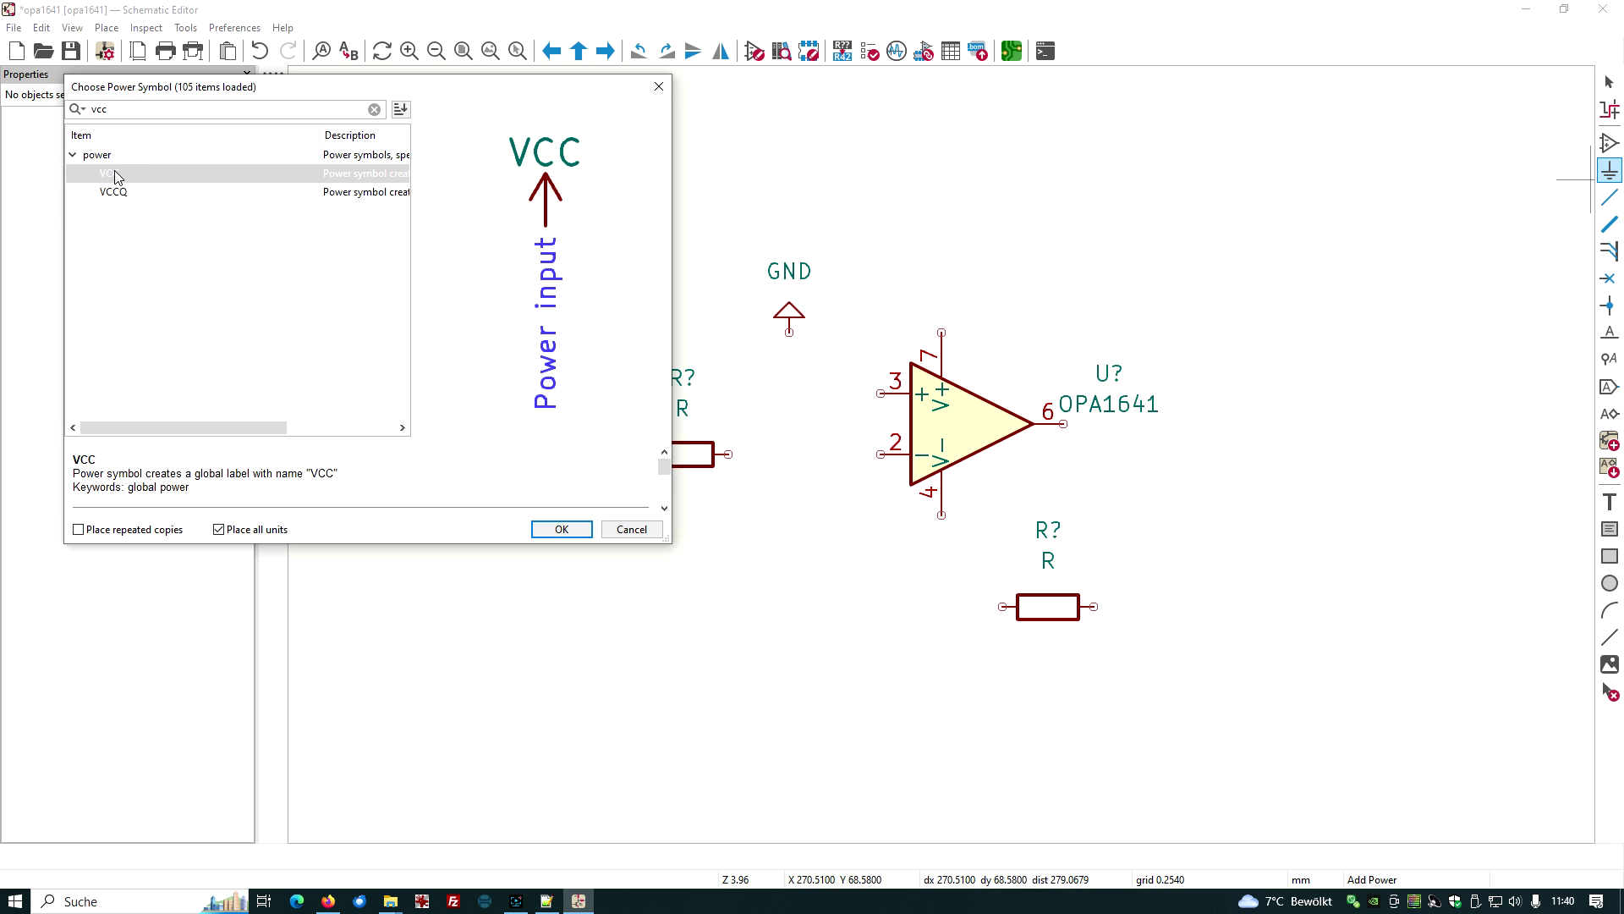
{"action": "left_click", "coordinate": [561, 529]}
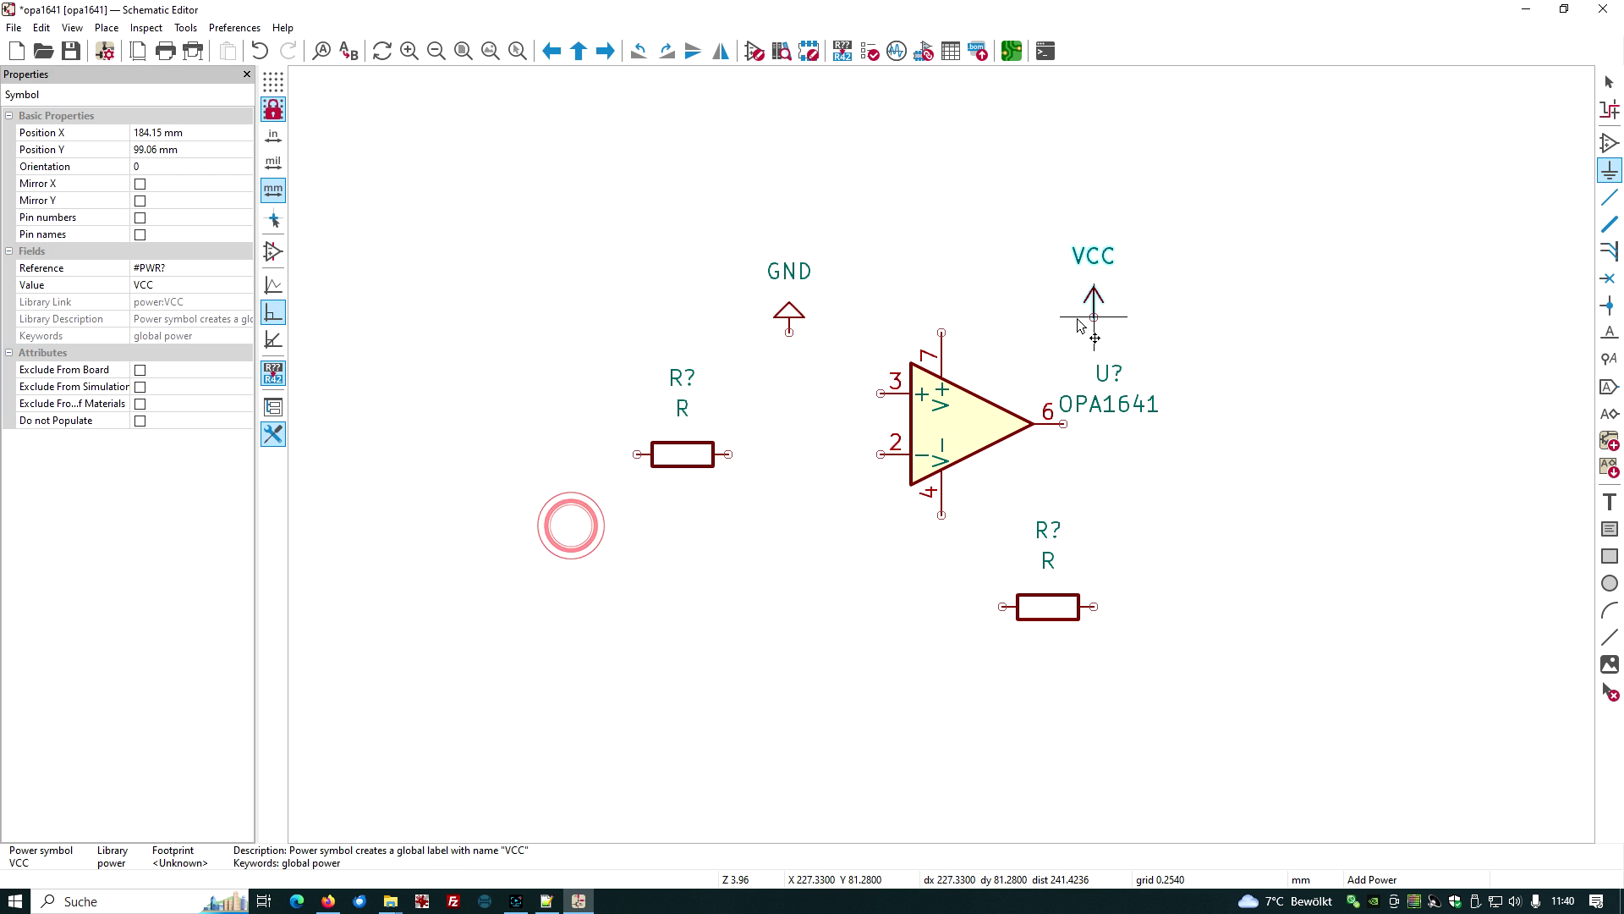
{"action": "left_click", "coordinate": [941, 332]}
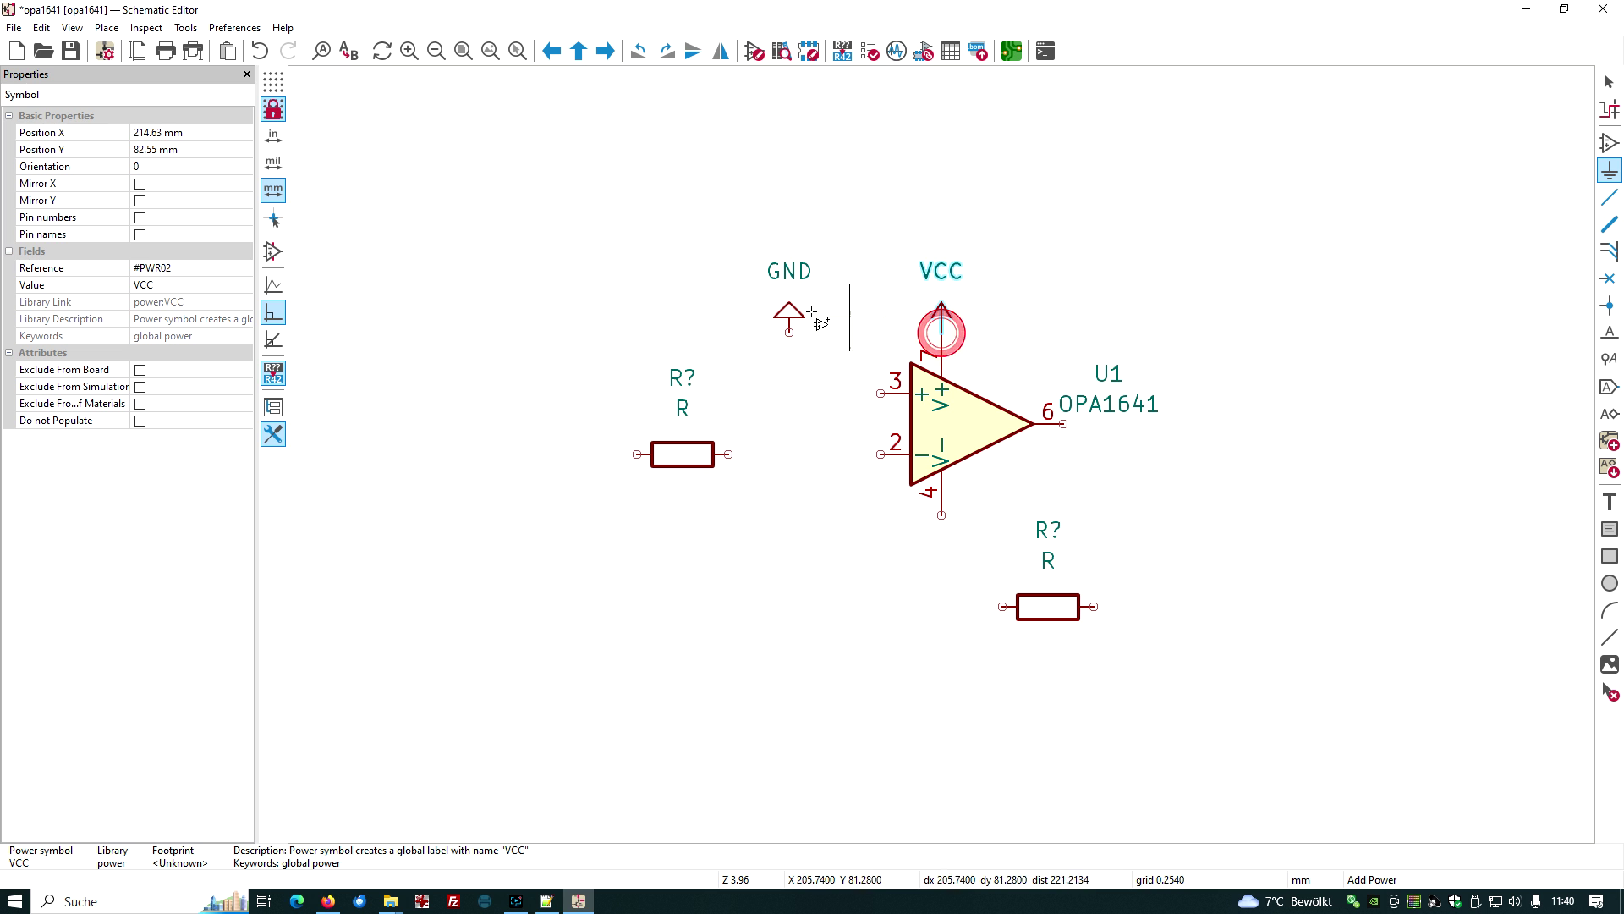
- Add a VEE power symbol, mirror it vertically, and attach it to the op-amp's negative supply pin 4
{"action": "left_click", "coordinate": [521, 240]}
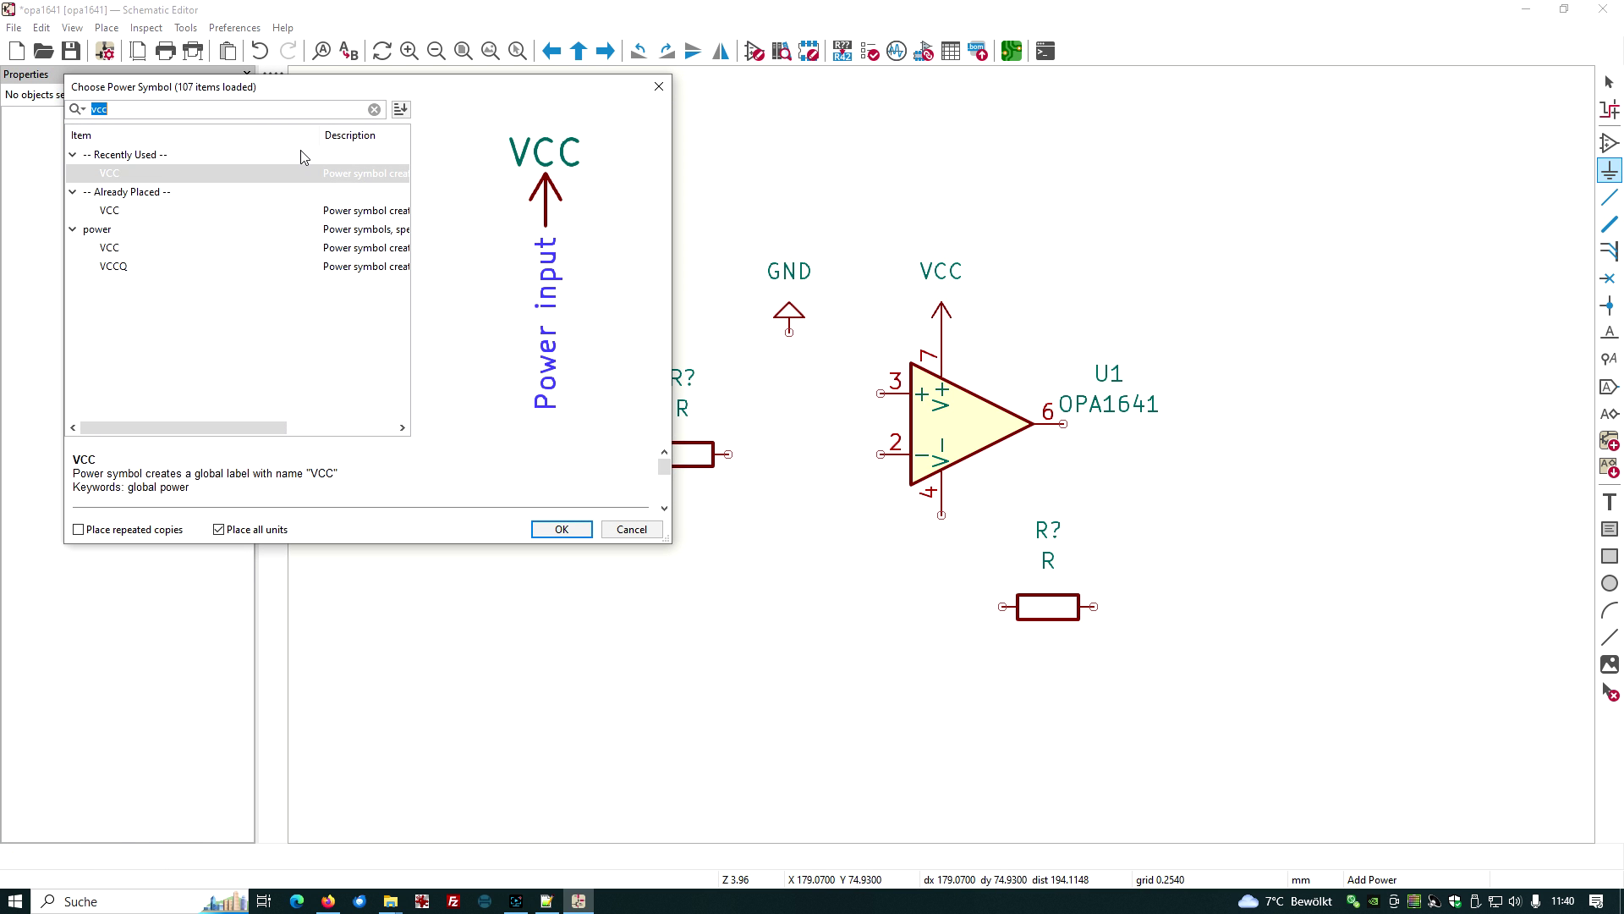
{"action": "type", "text": "vee"}
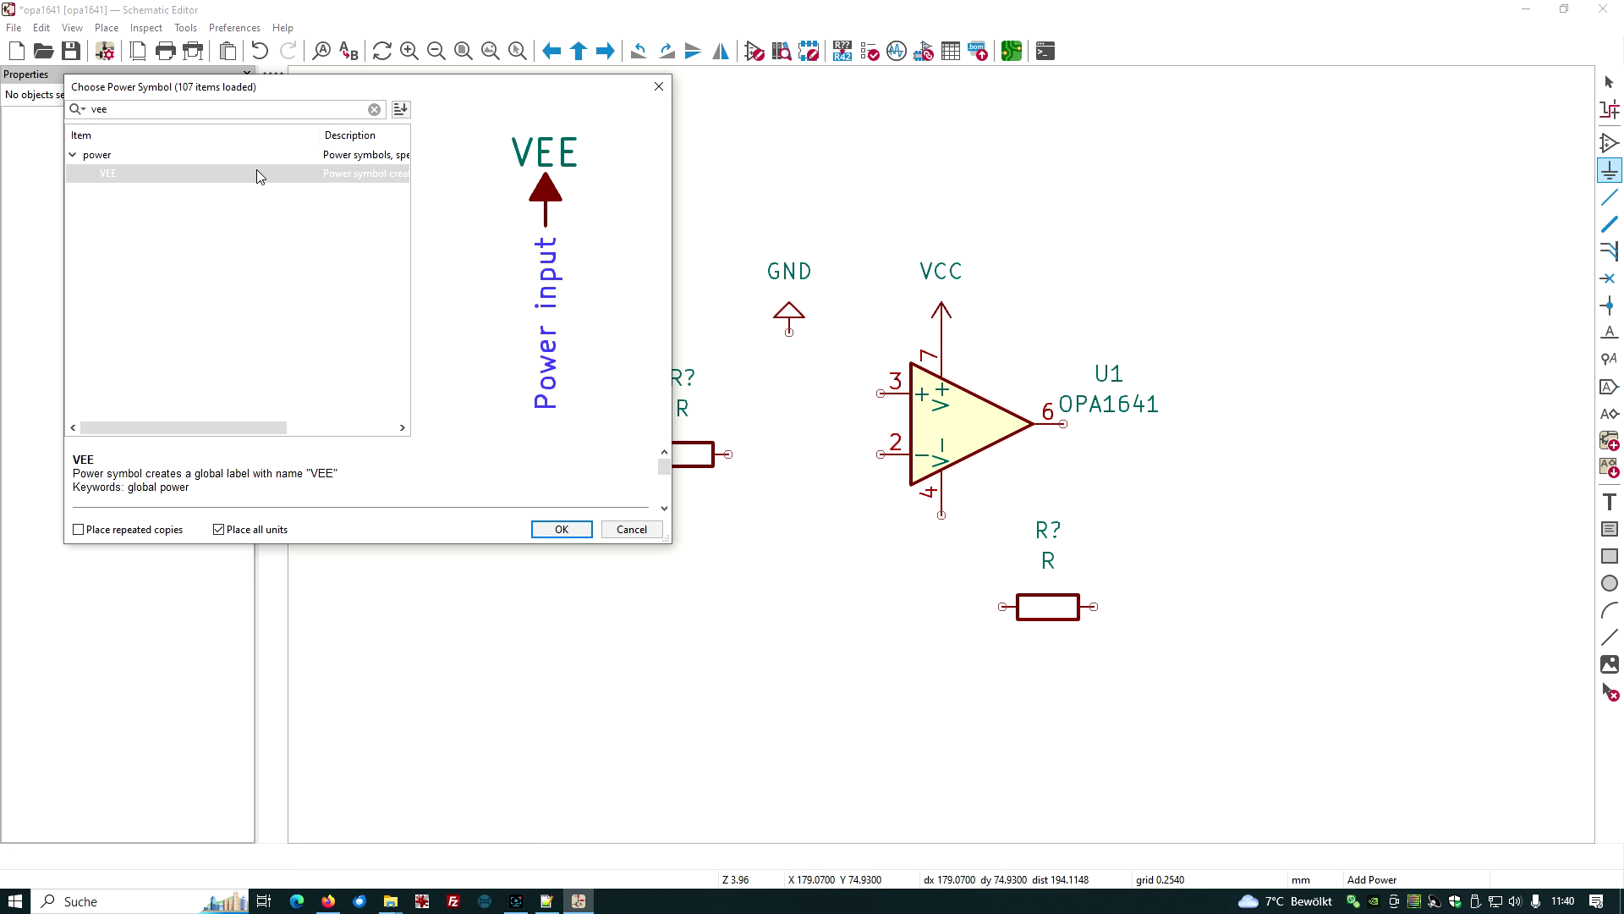
{"action": "left_click", "coordinate": [577, 529]}
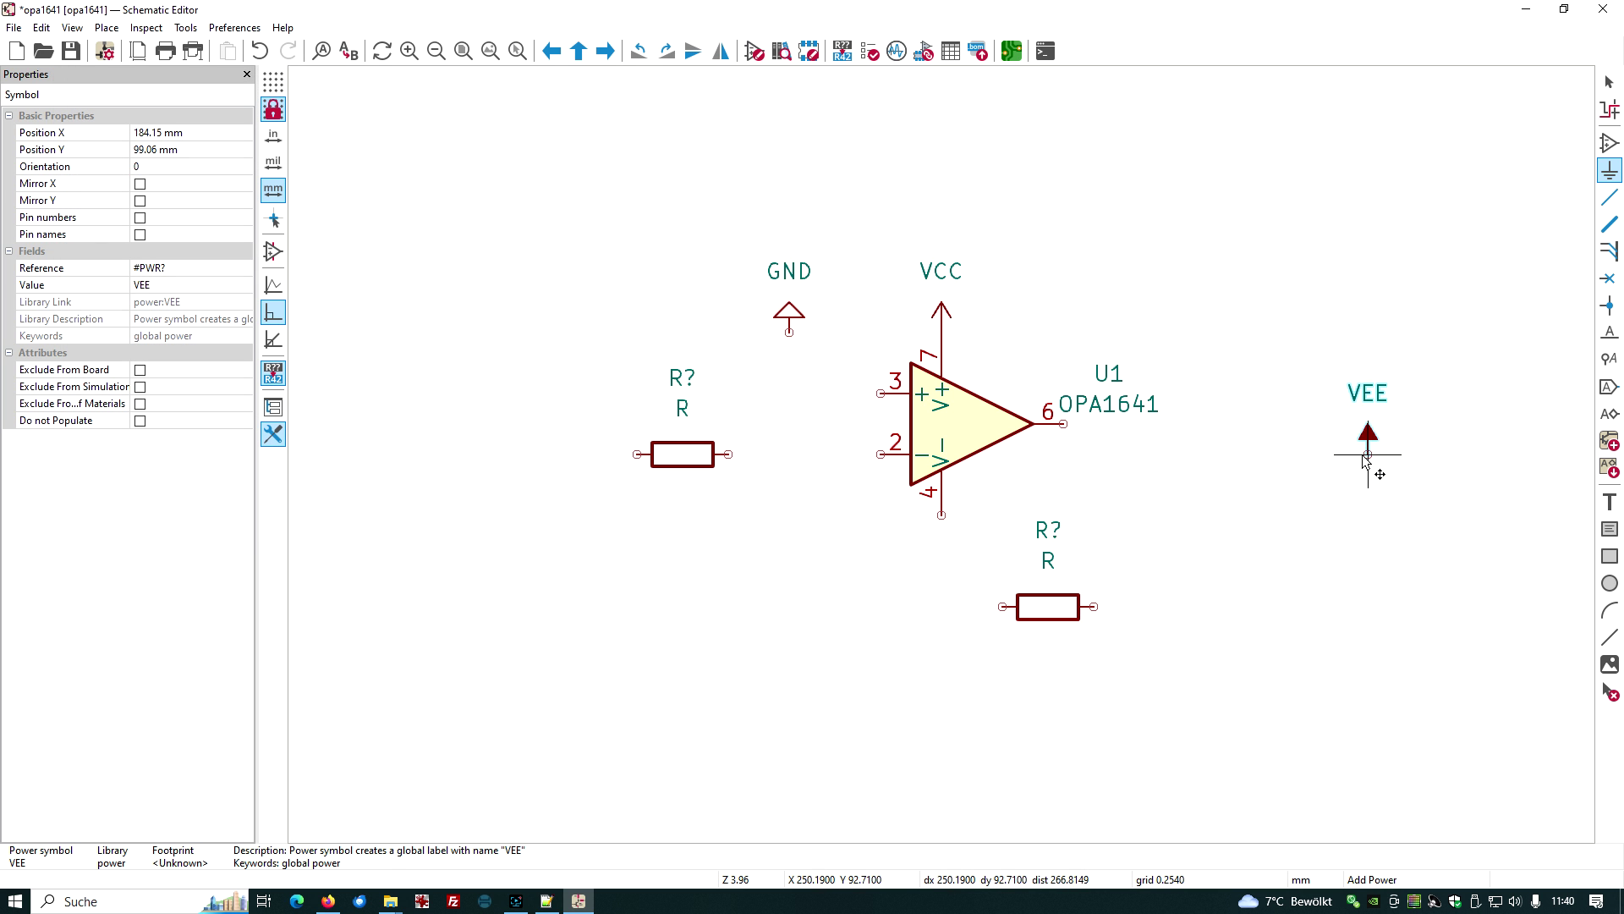
{"action": "right_click", "coordinate": [1296, 502]}
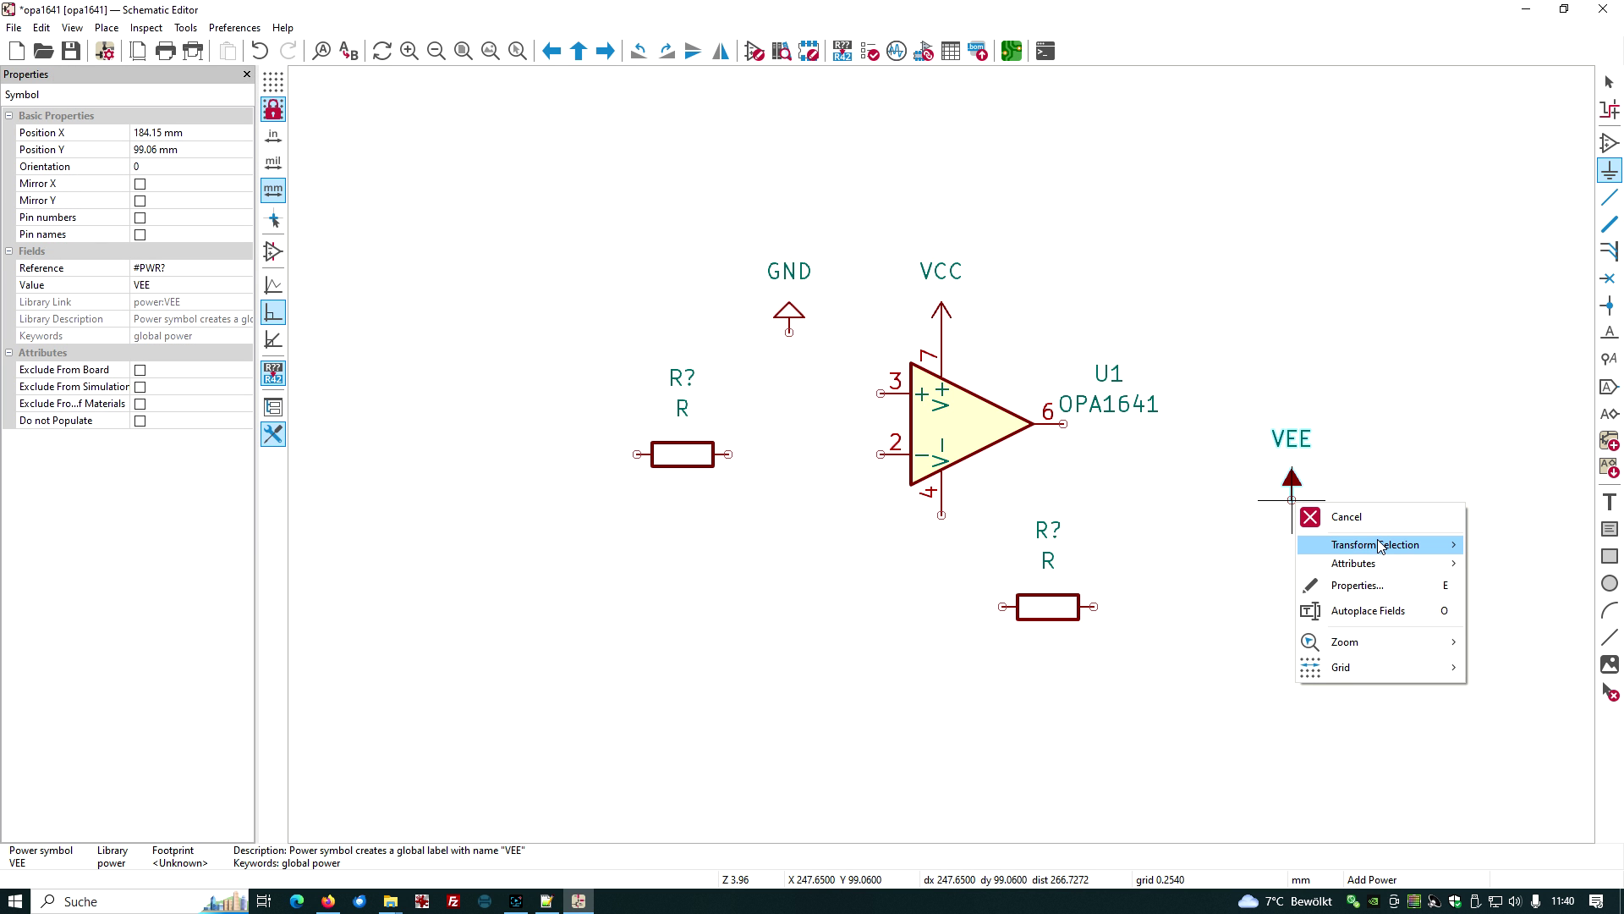
{"action": "mouse_move", "coordinate": [1381, 546]}
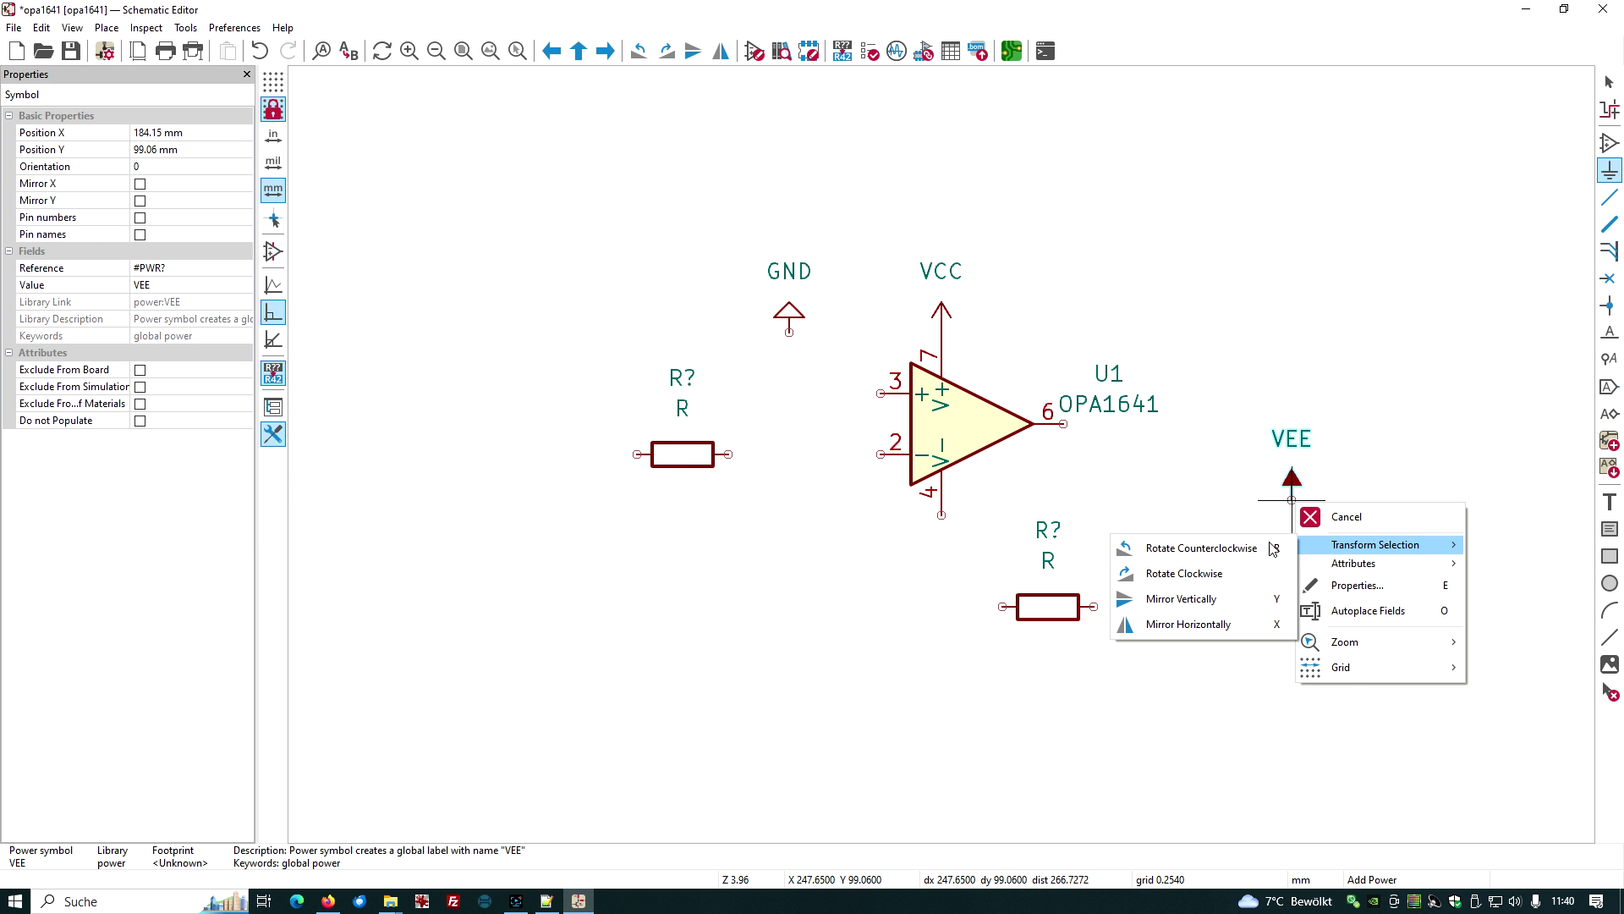
{"action": "left_click", "coordinate": [1191, 599]}
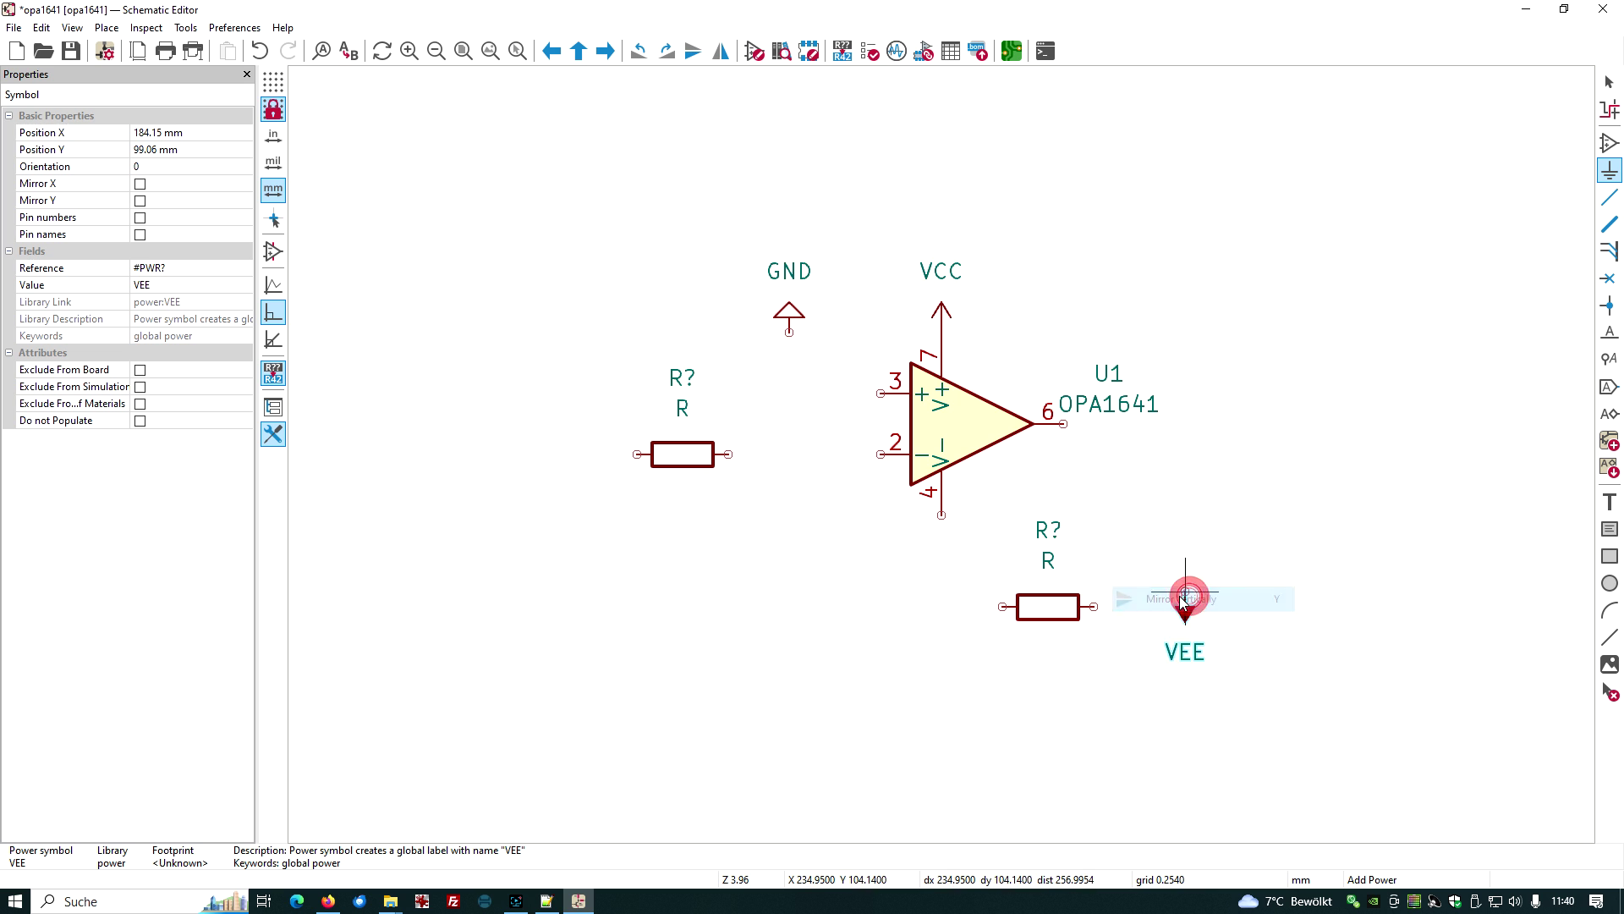
{"action": "left_click", "coordinate": [946, 526]}
- Draw a short horizontal wire outward from the left end of the resistor beside the op-amp's inputs, leaving its far end open
{"action": "left_click", "coordinate": [1610, 195]}
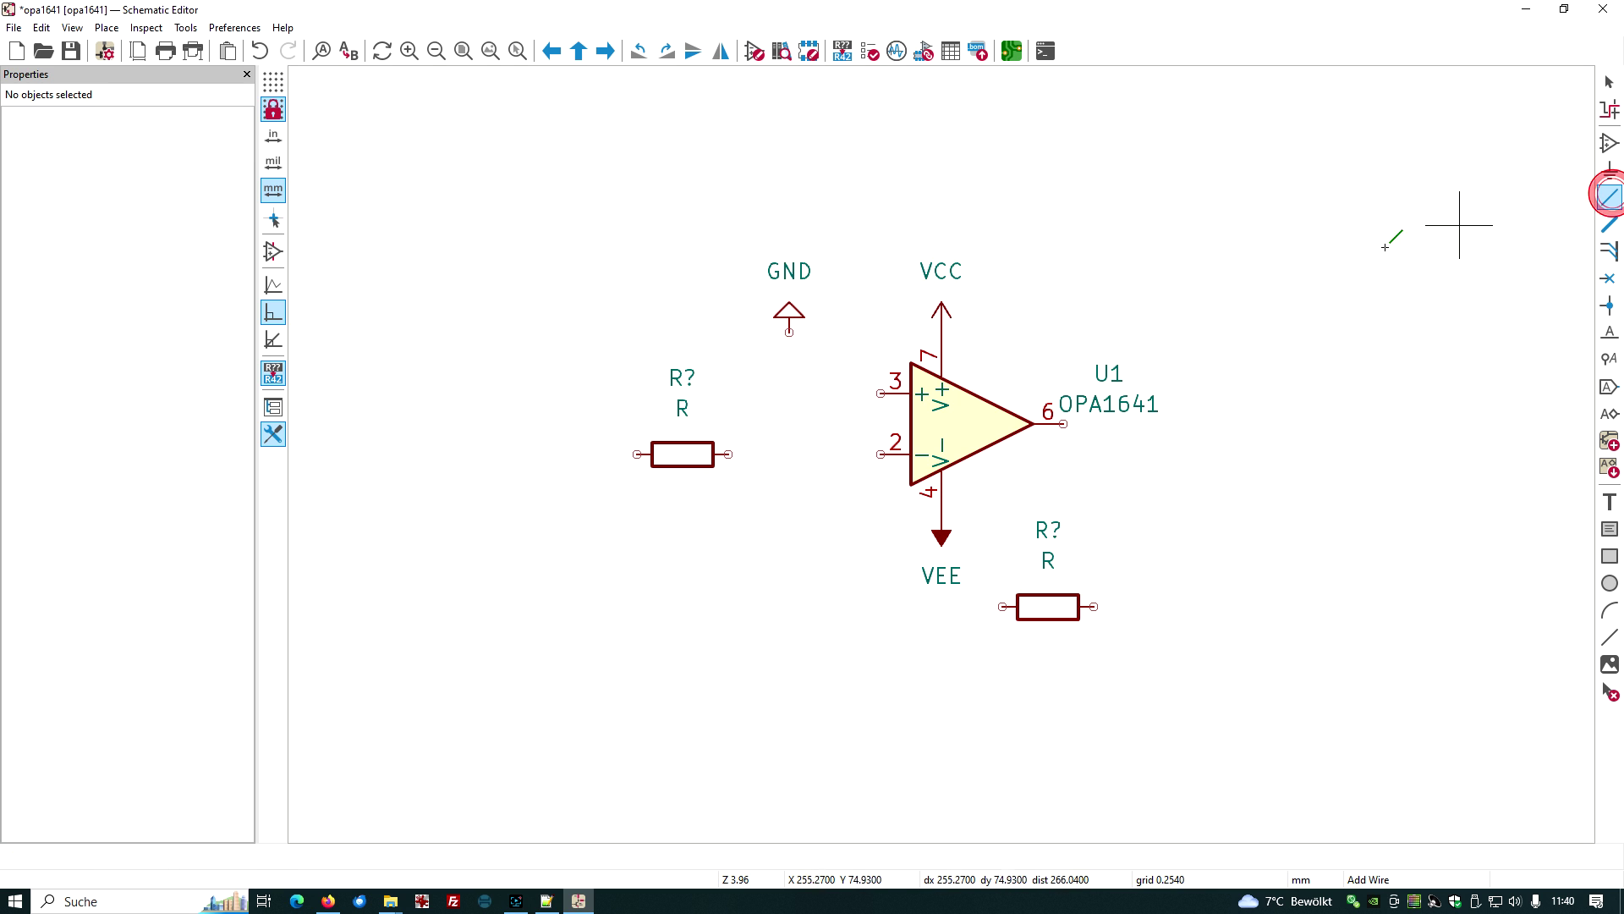
{"action": "left_click", "coordinate": [637, 454]}
{"action": "double_click", "coordinate": [568, 454]}
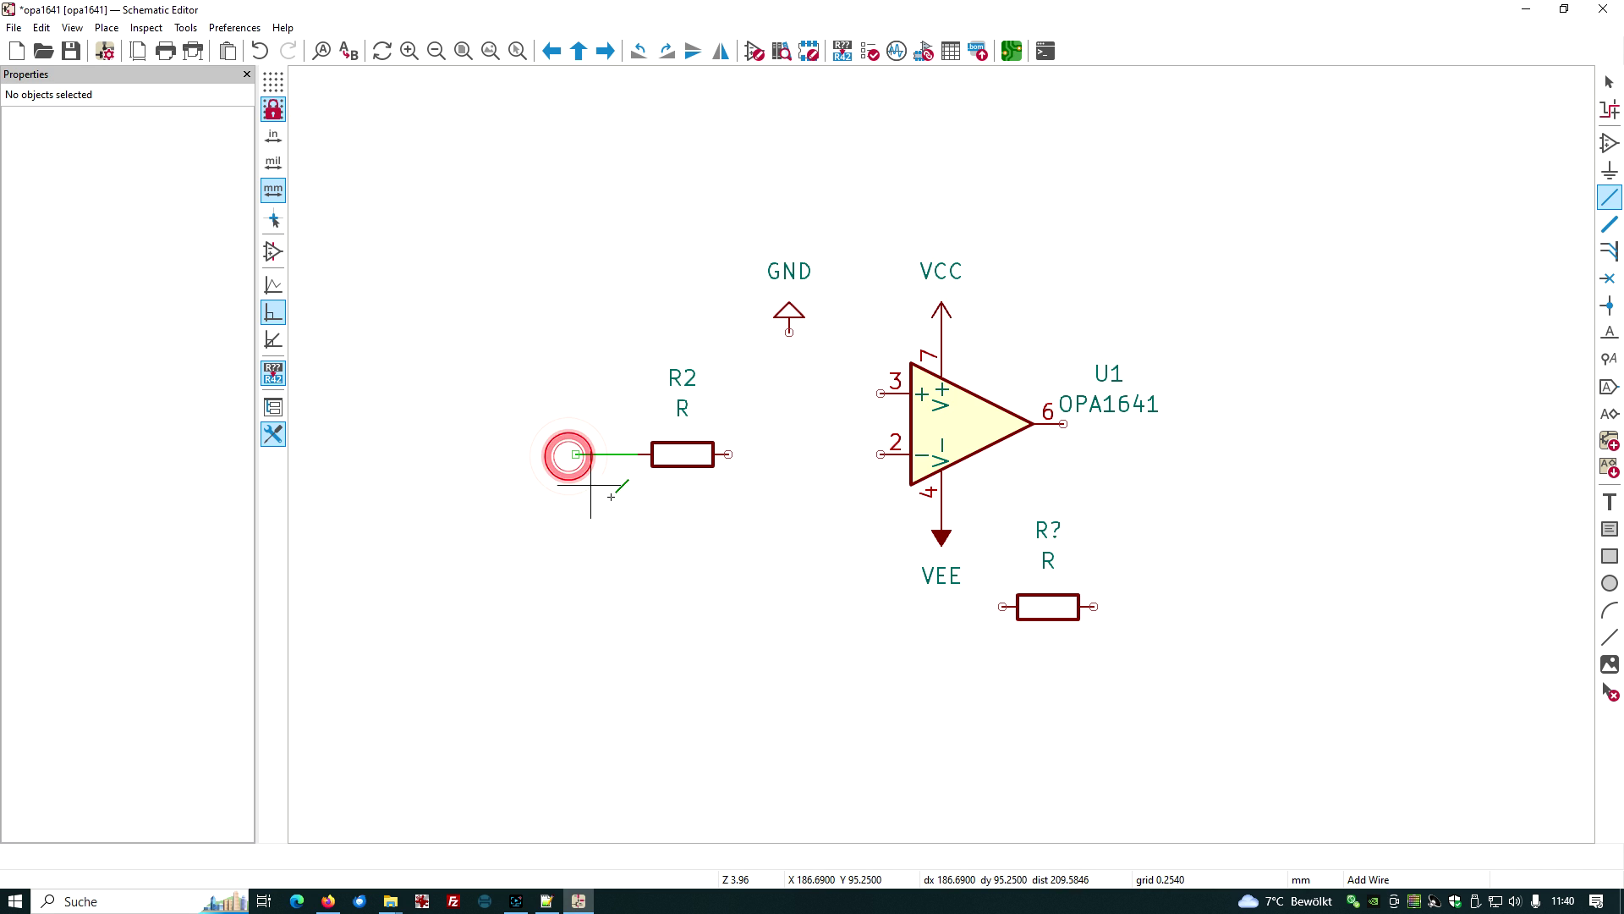
- Wire R2's right end to op-amp pin 2, and the lower resistor's left end up to that same wire
{"action": "left_click", "coordinate": [728, 454]}
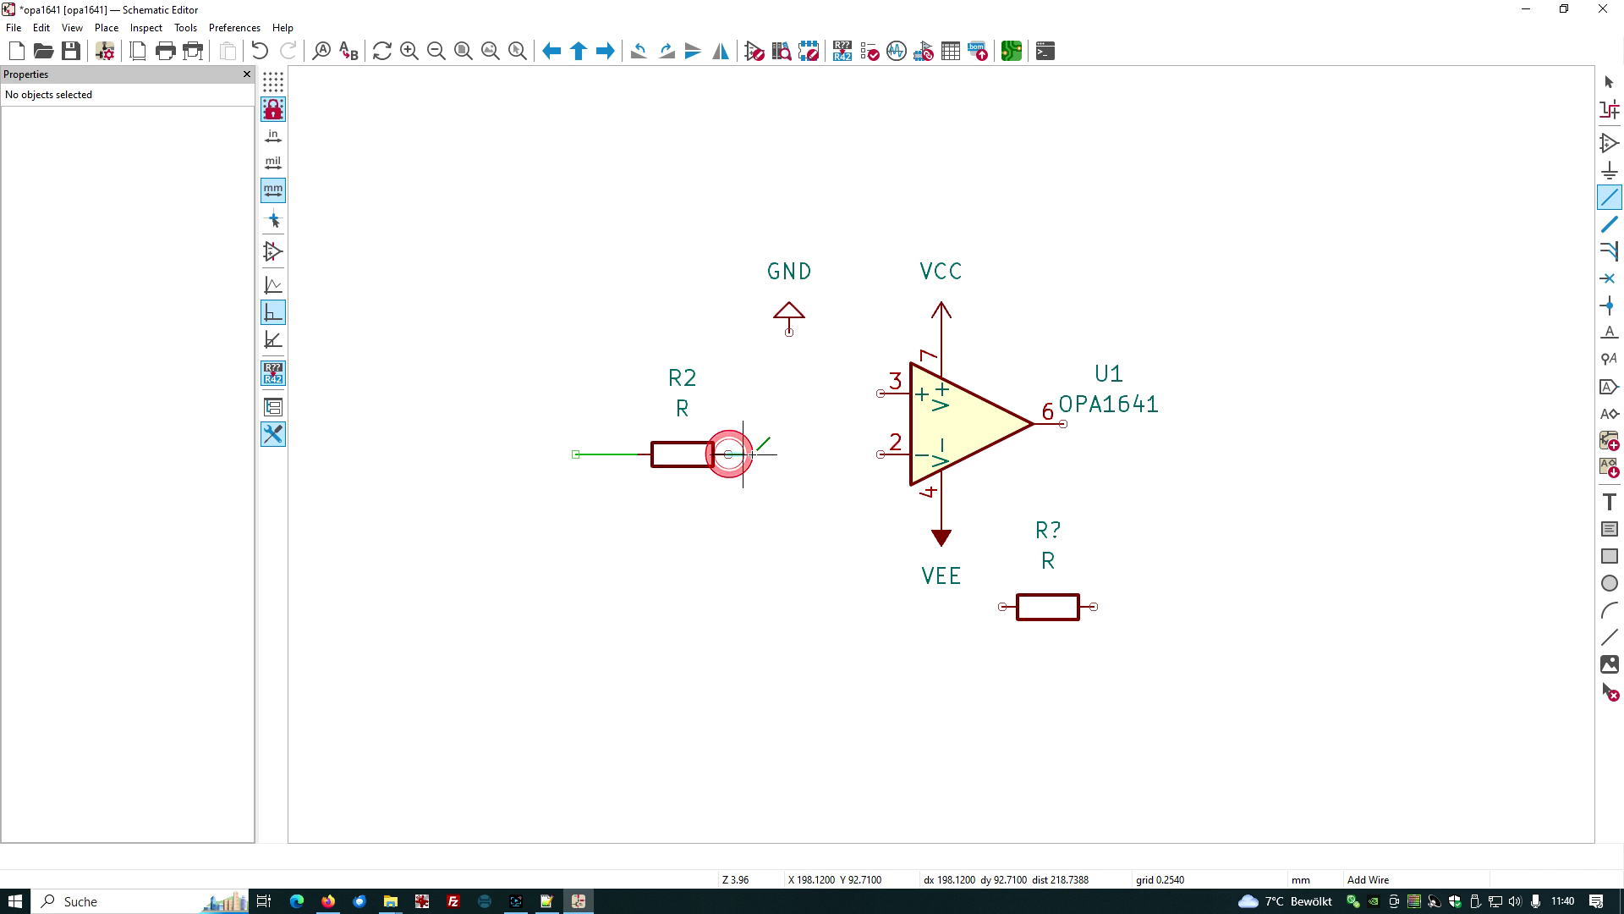
{"action": "left_click", "coordinate": [880, 454]}
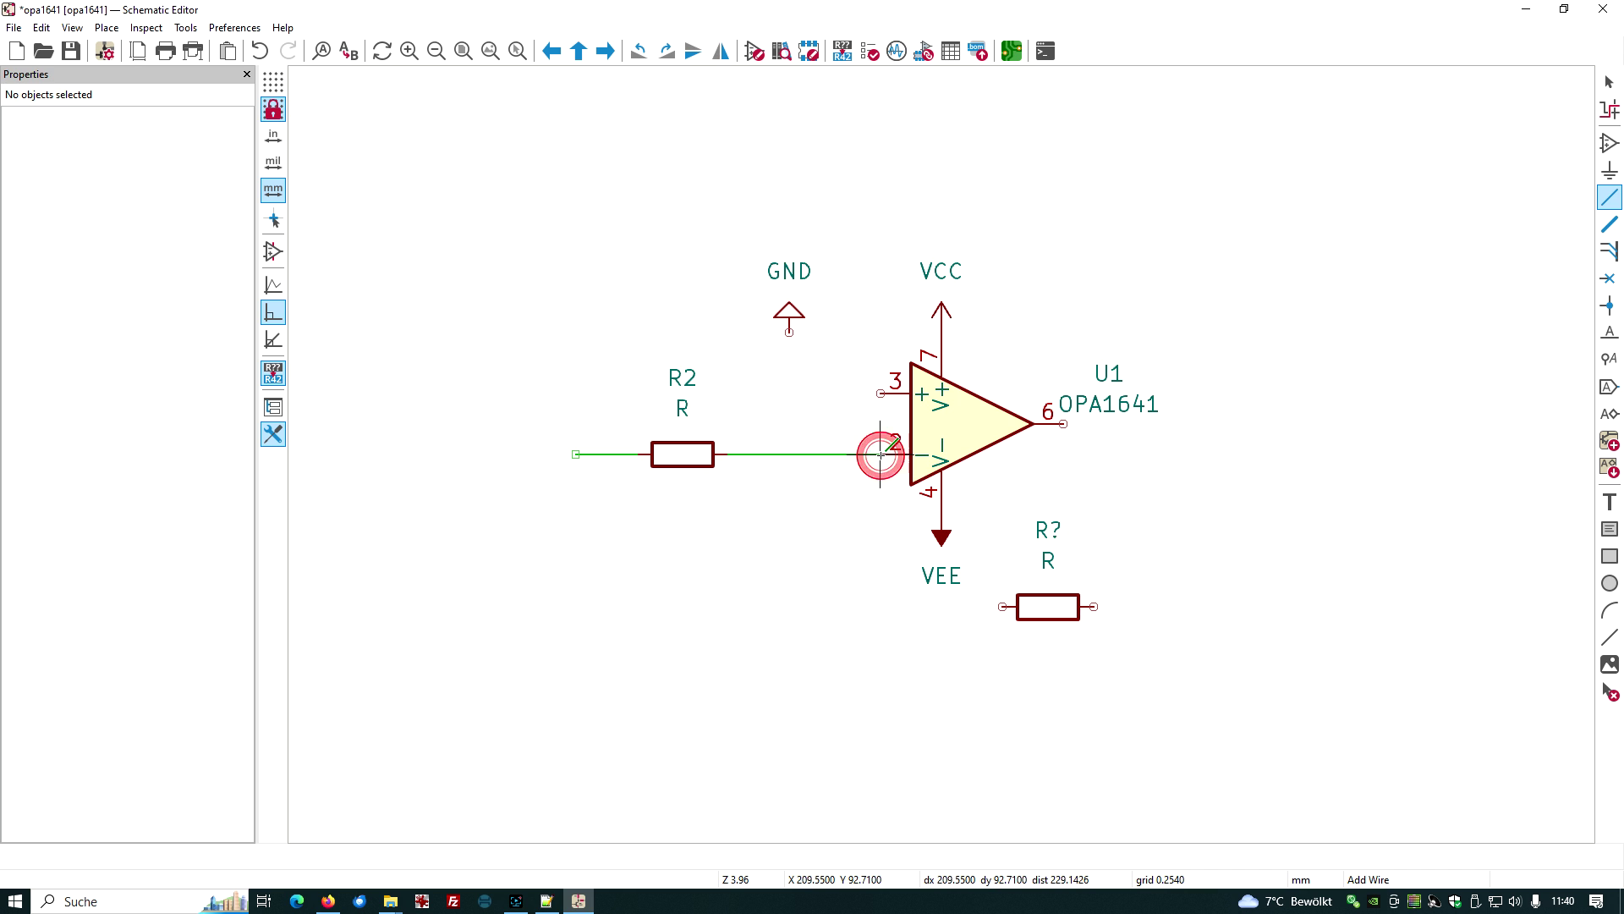
{"action": "left_click", "coordinate": [1002, 606]}
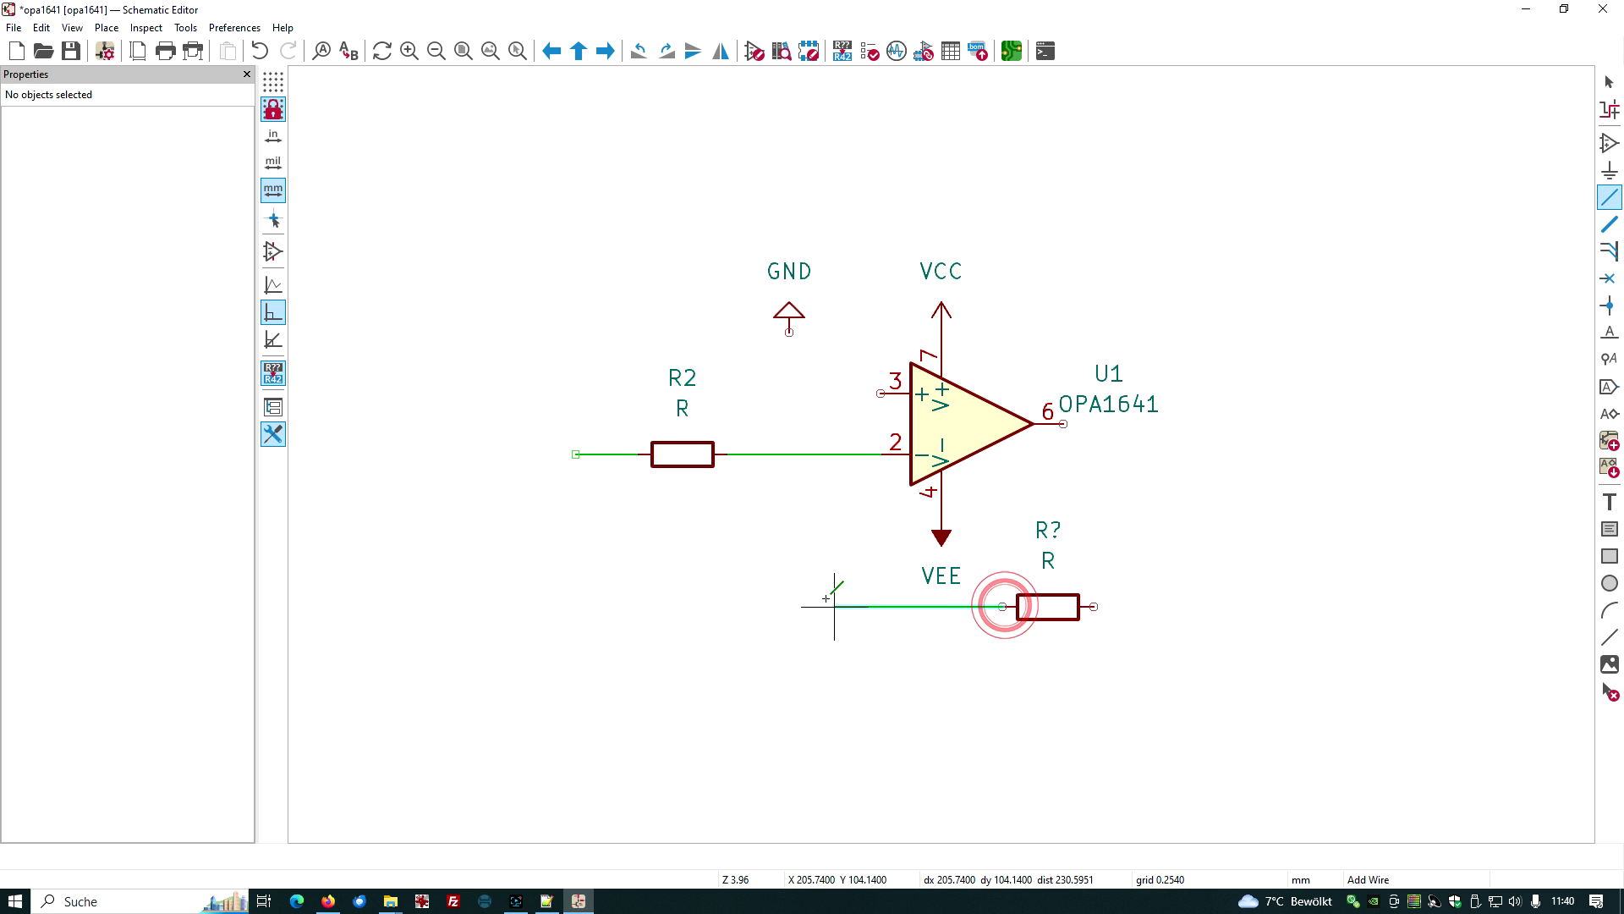
{"action": "left_click", "coordinate": [820, 454]}
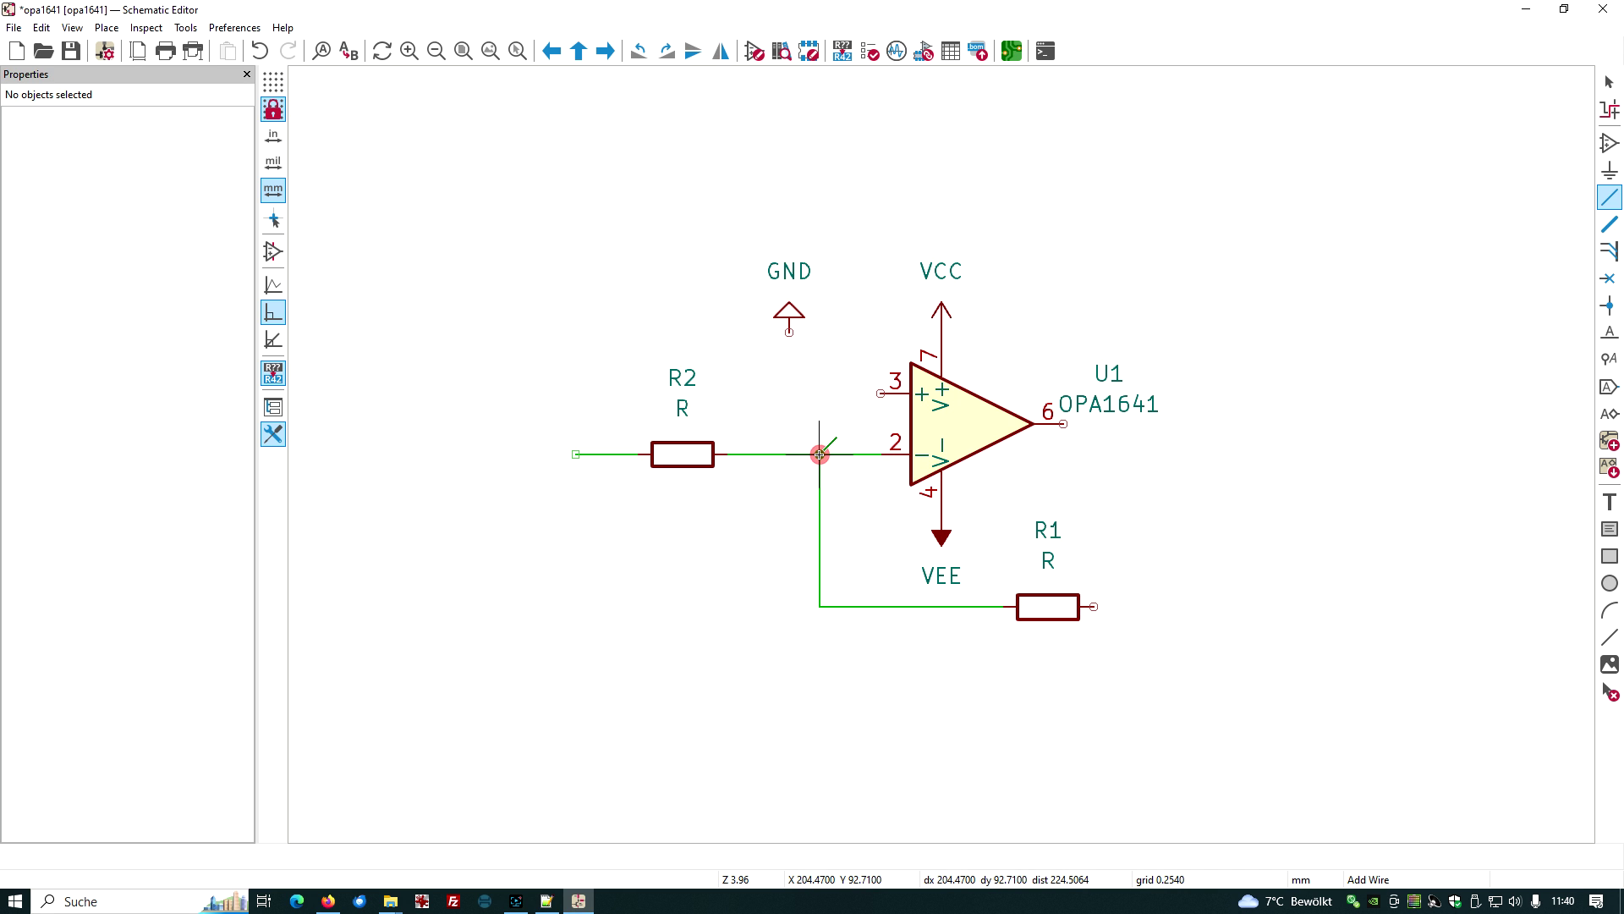
- Wire op-amp output pin 6 around to R1's right end, and connect the GND symbol to pin 3
{"action": "left_click", "coordinate": [1063, 423]}
{"action": "left_click", "coordinate": [1170, 423]}
{"action": "left_click", "coordinate": [1170, 606]}
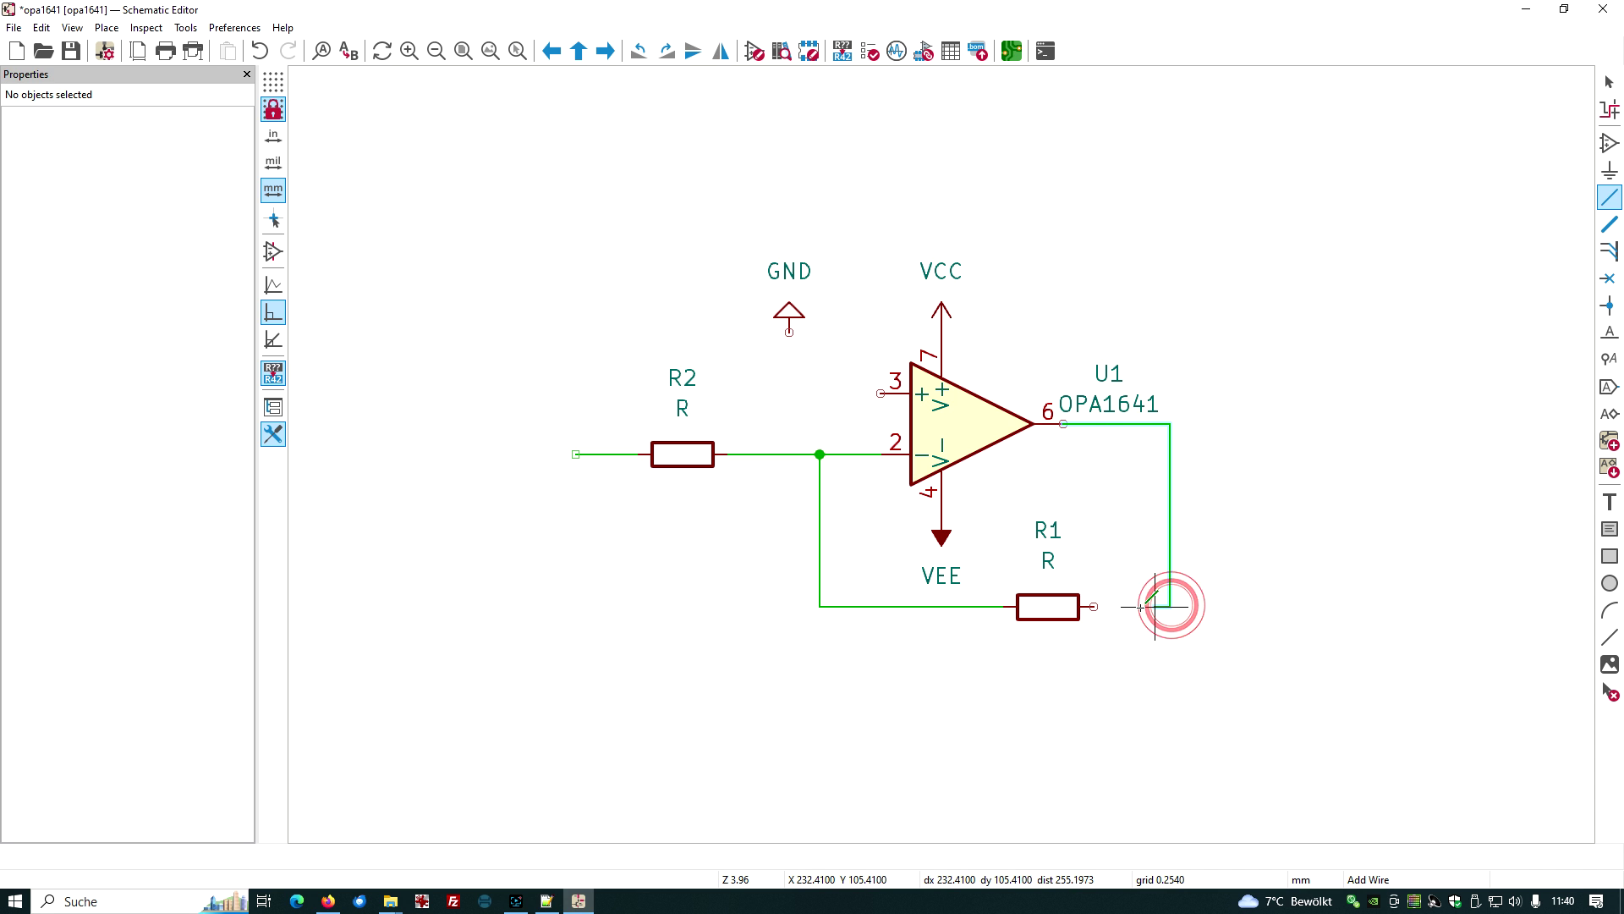
{"action": "left_click", "coordinate": [1094, 606]}
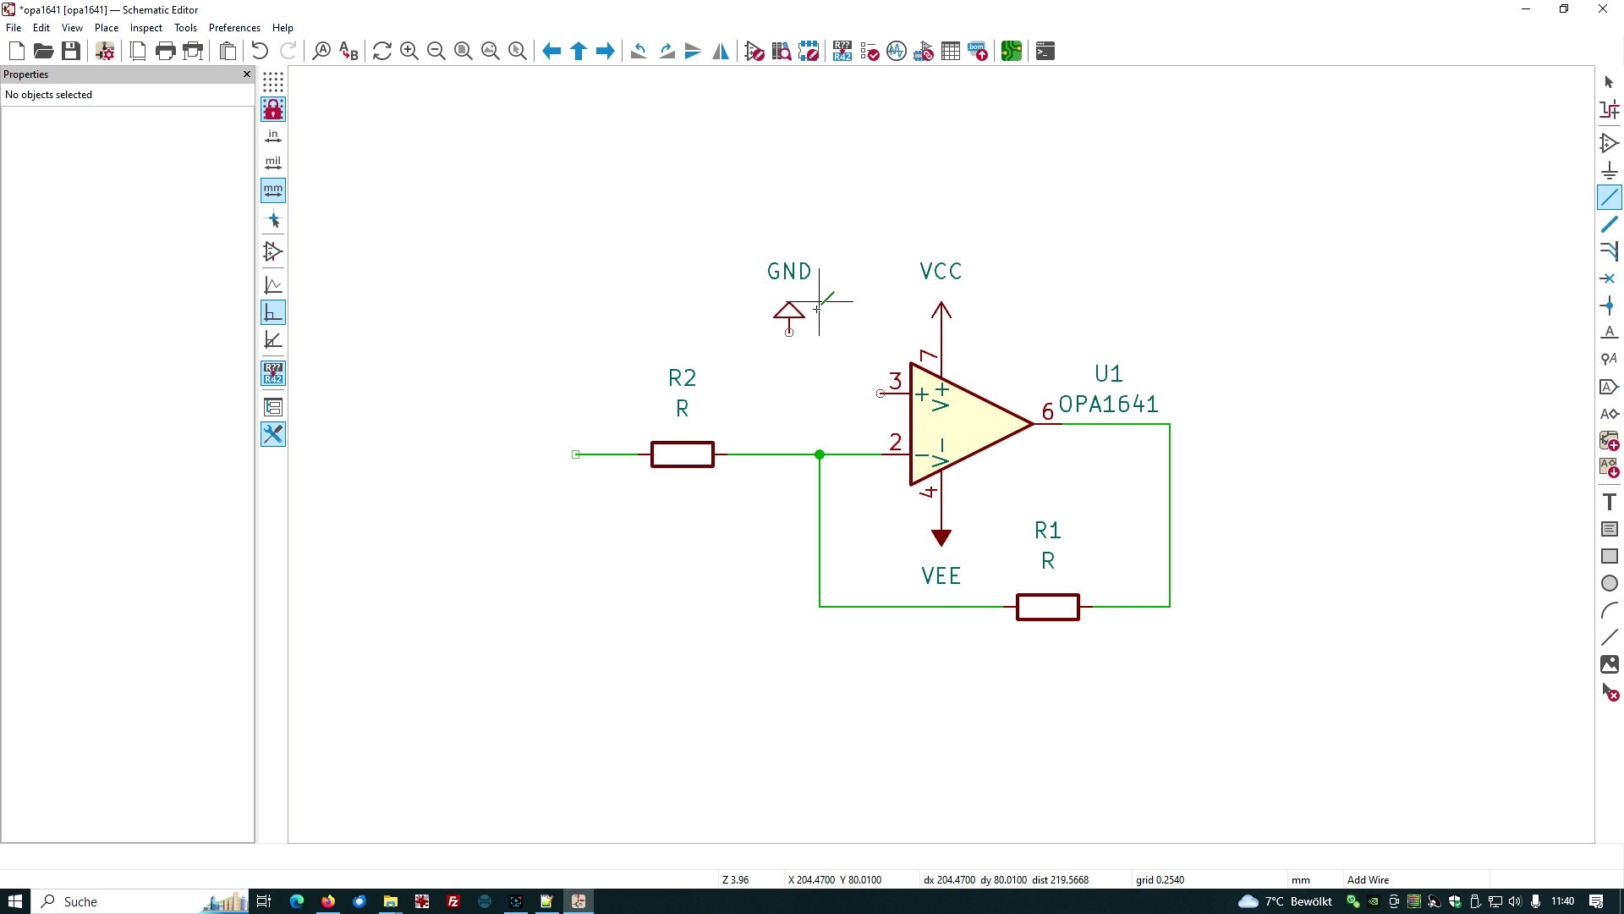
{"action": "left_click", "coordinate": [791, 331]}
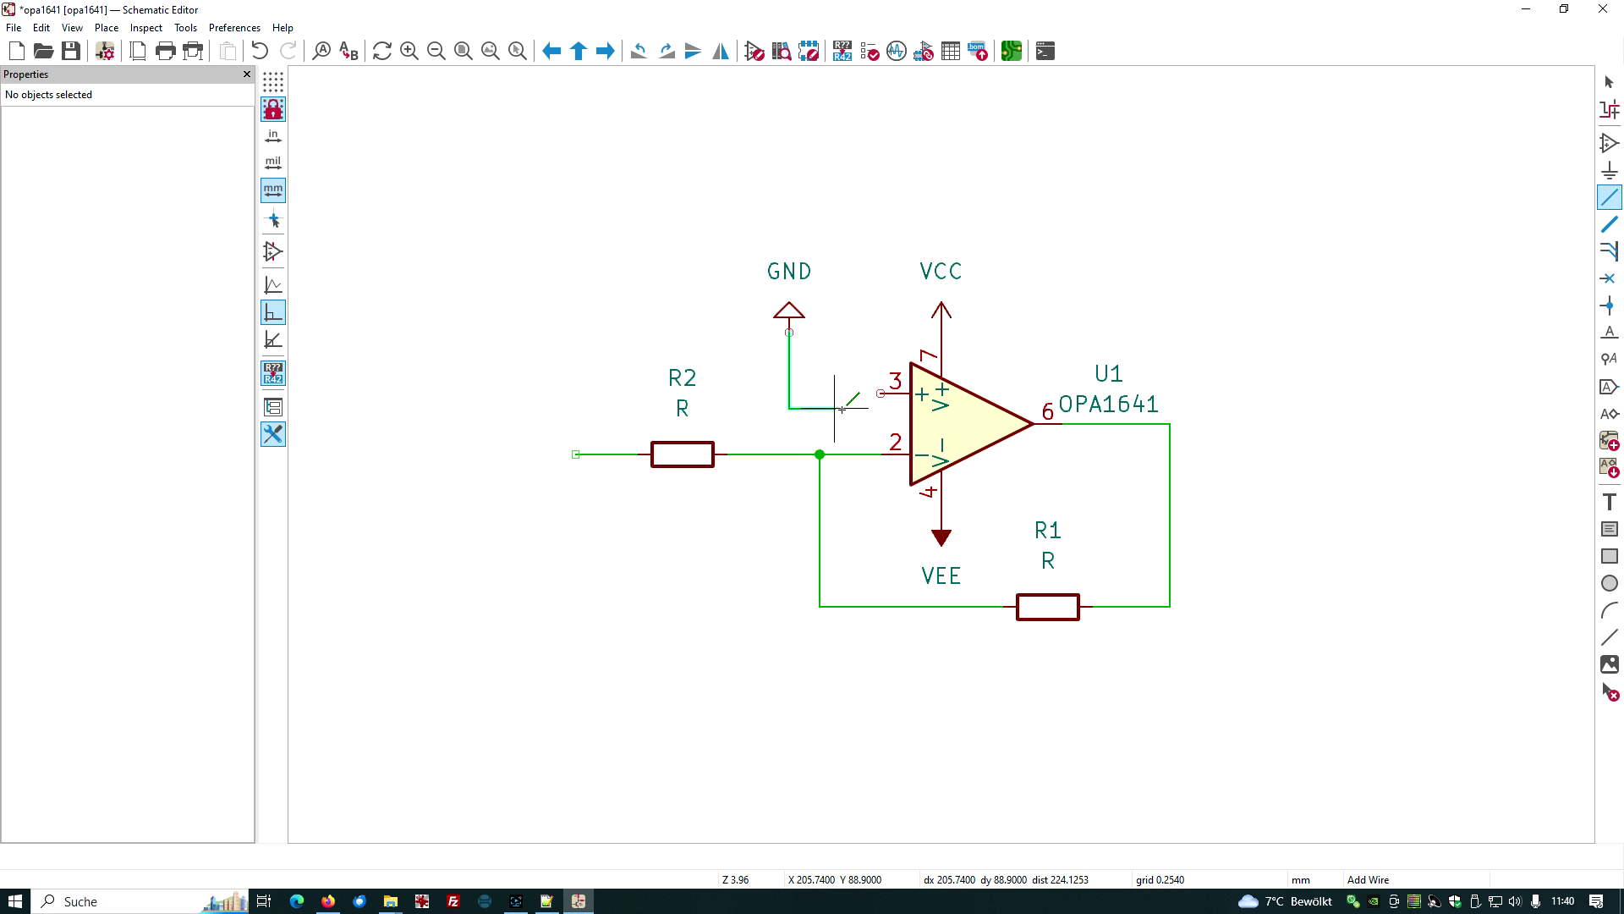
{"action": "left_click", "coordinate": [882, 393]}
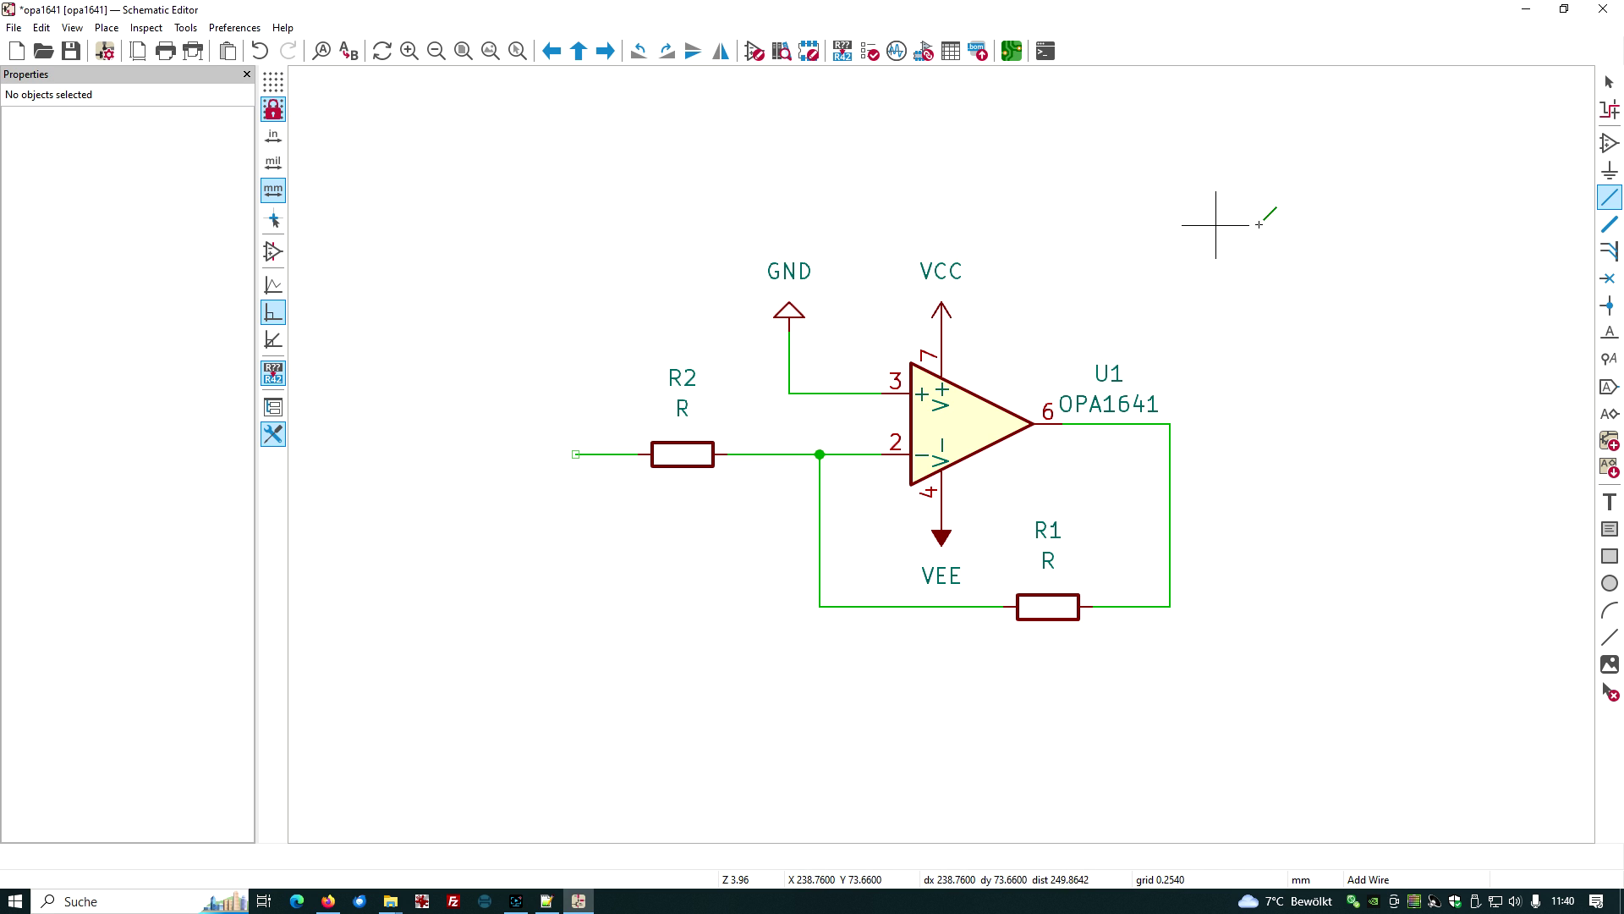
- Add a global label "in", mirror it horizontally, and attach it to the open end of R2's wire
{"action": "left_click", "coordinate": [1606, 389]}
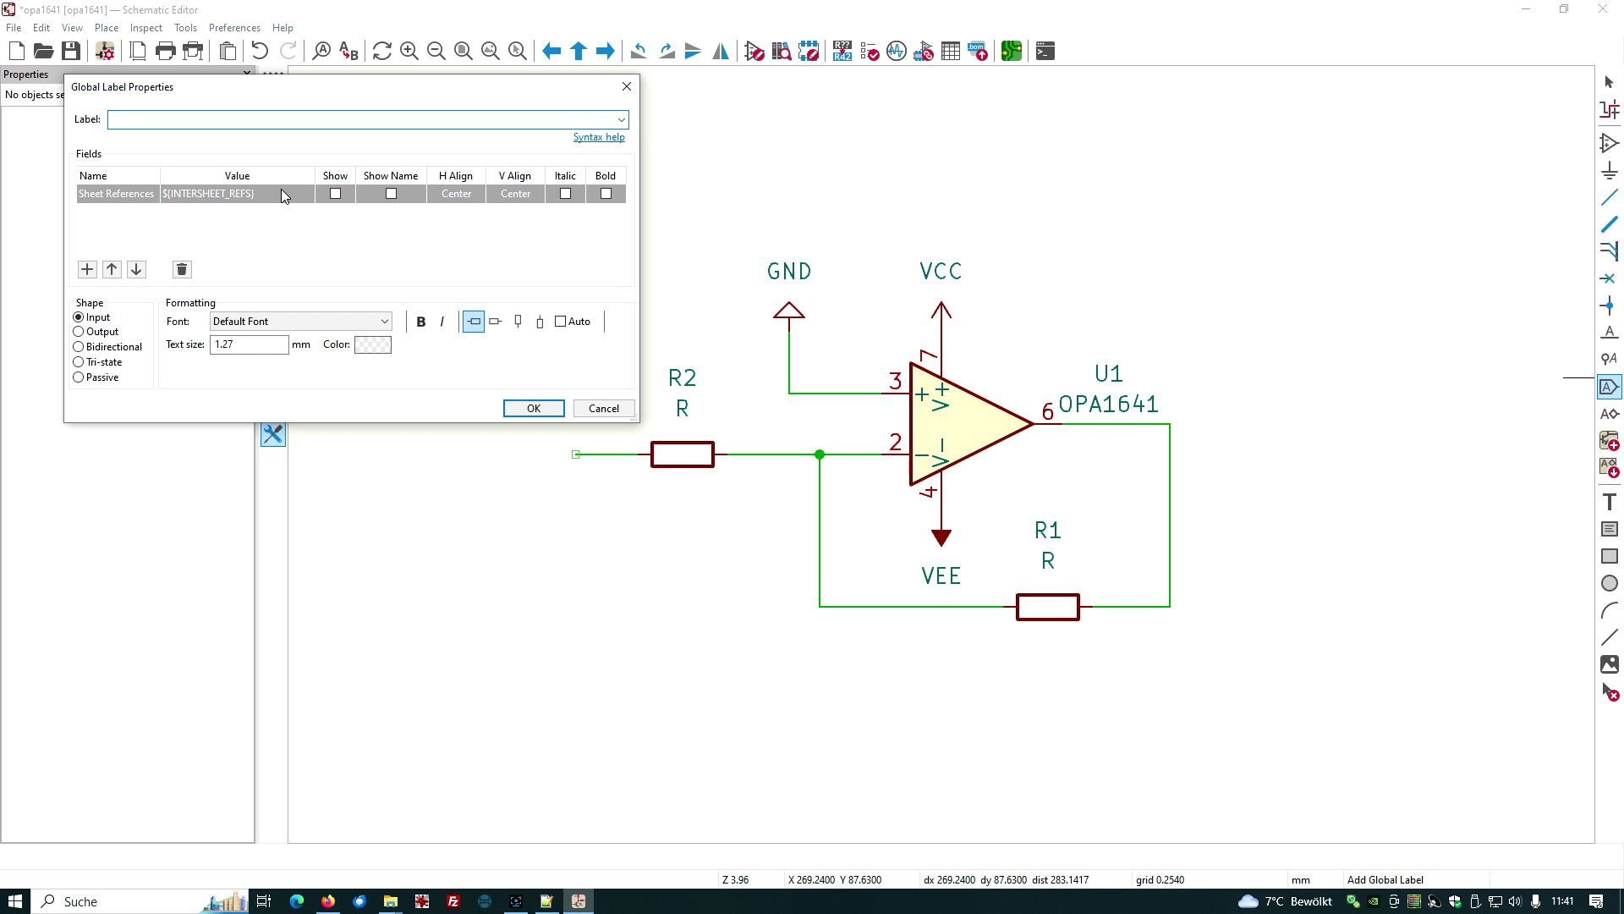
{"action": "type", "text": "in"}
{"action": "left_click", "coordinate": [534, 407]}
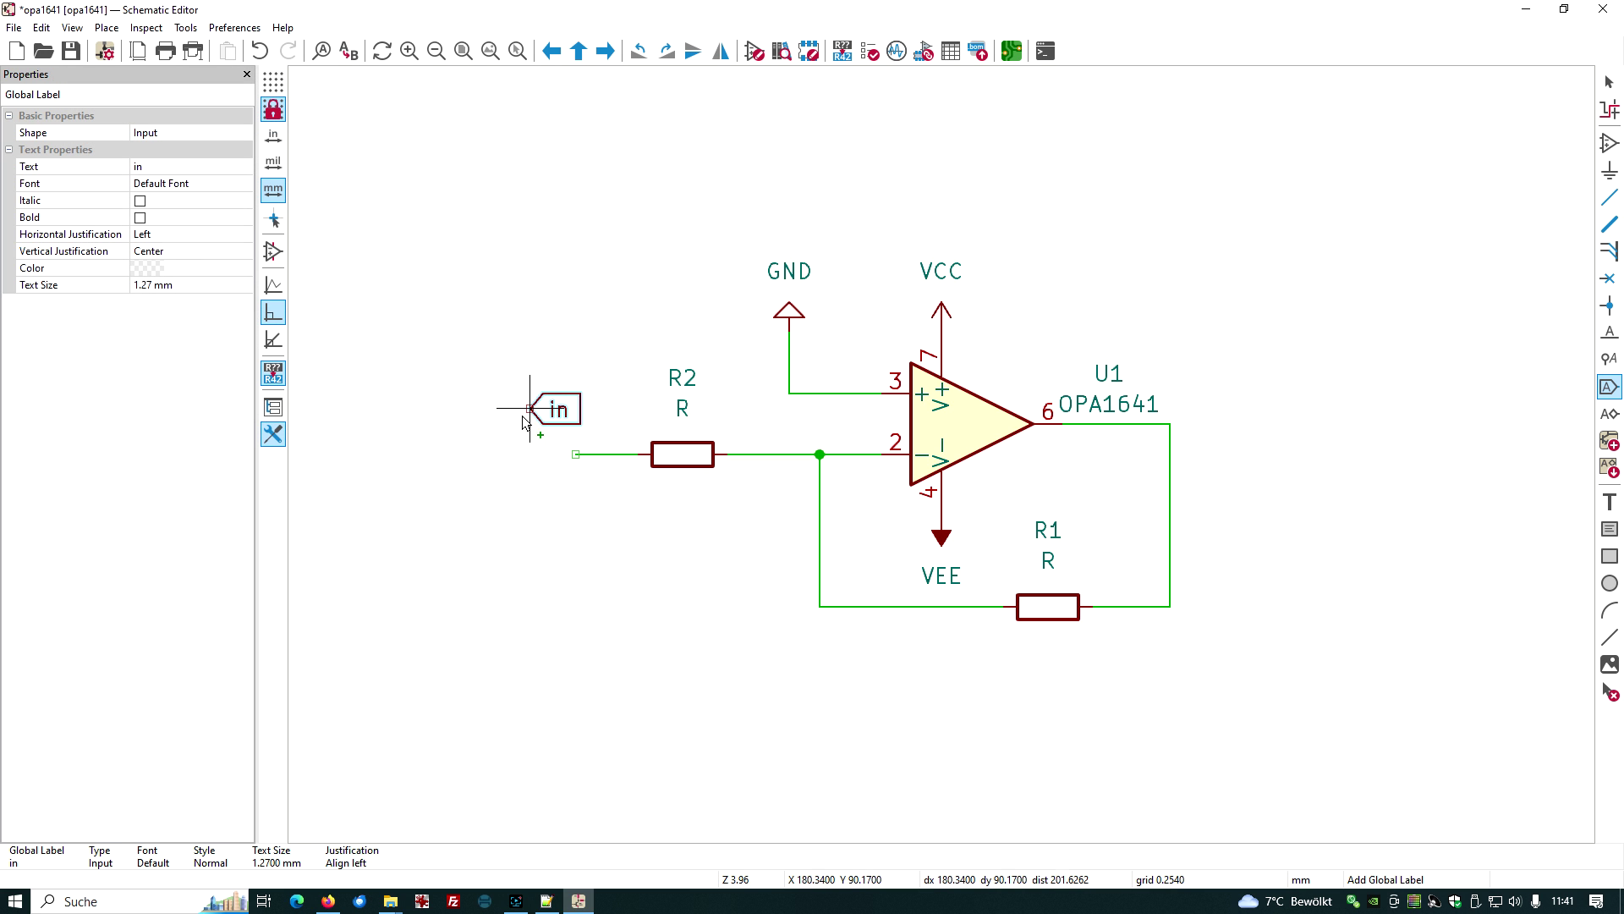
{"action": "right_click", "coordinate": [488, 412]}
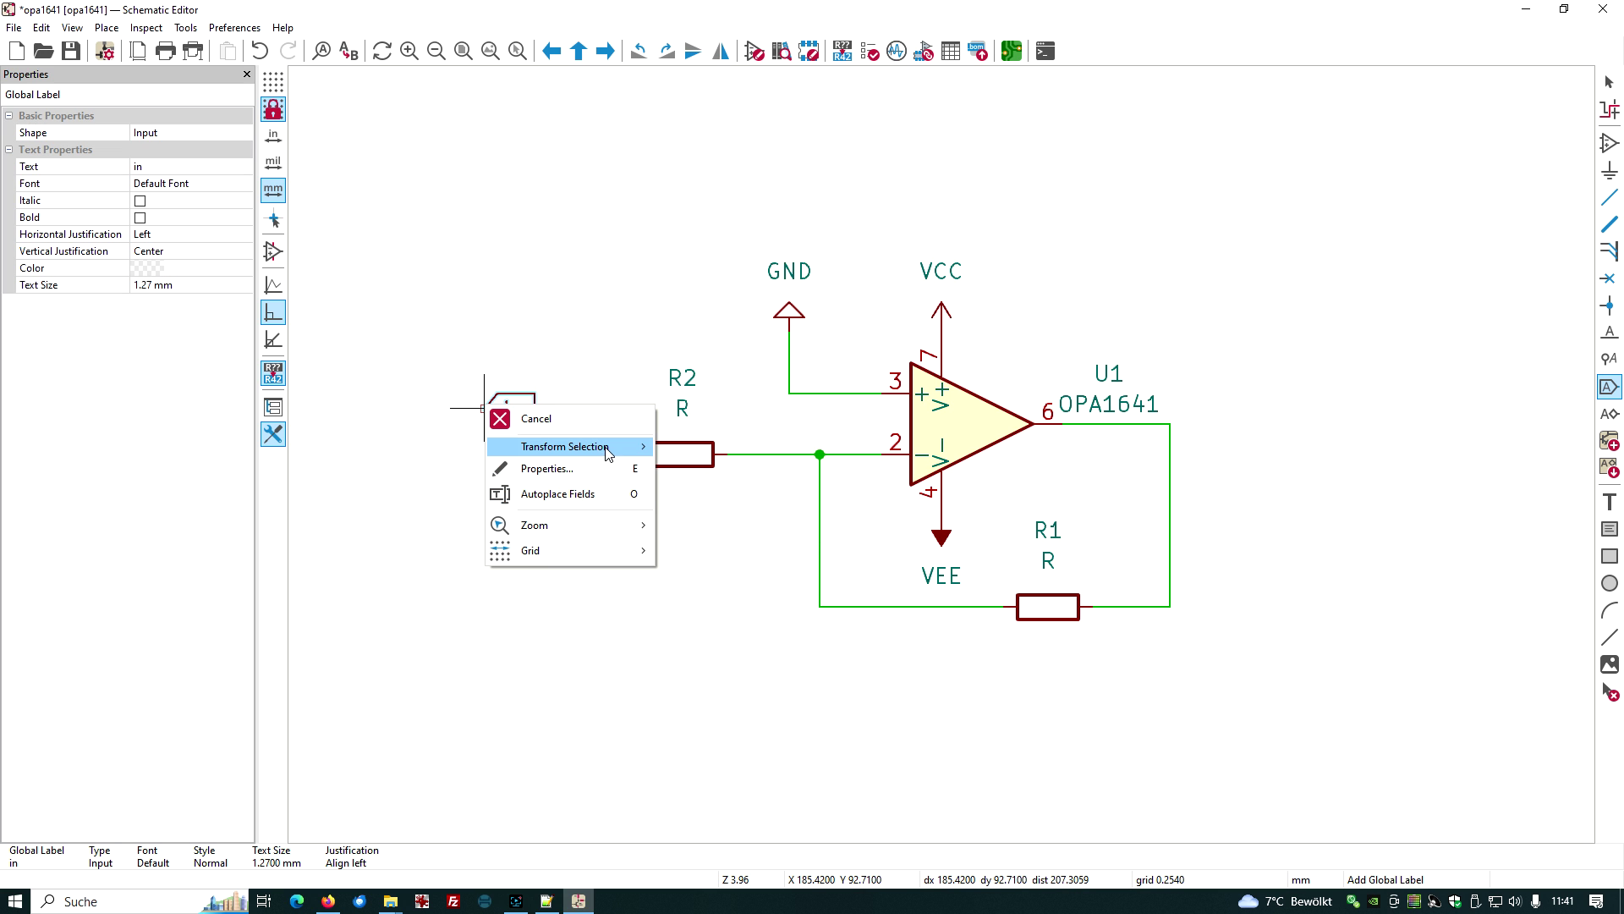
{"action": "mouse_move", "coordinate": [616, 445]}
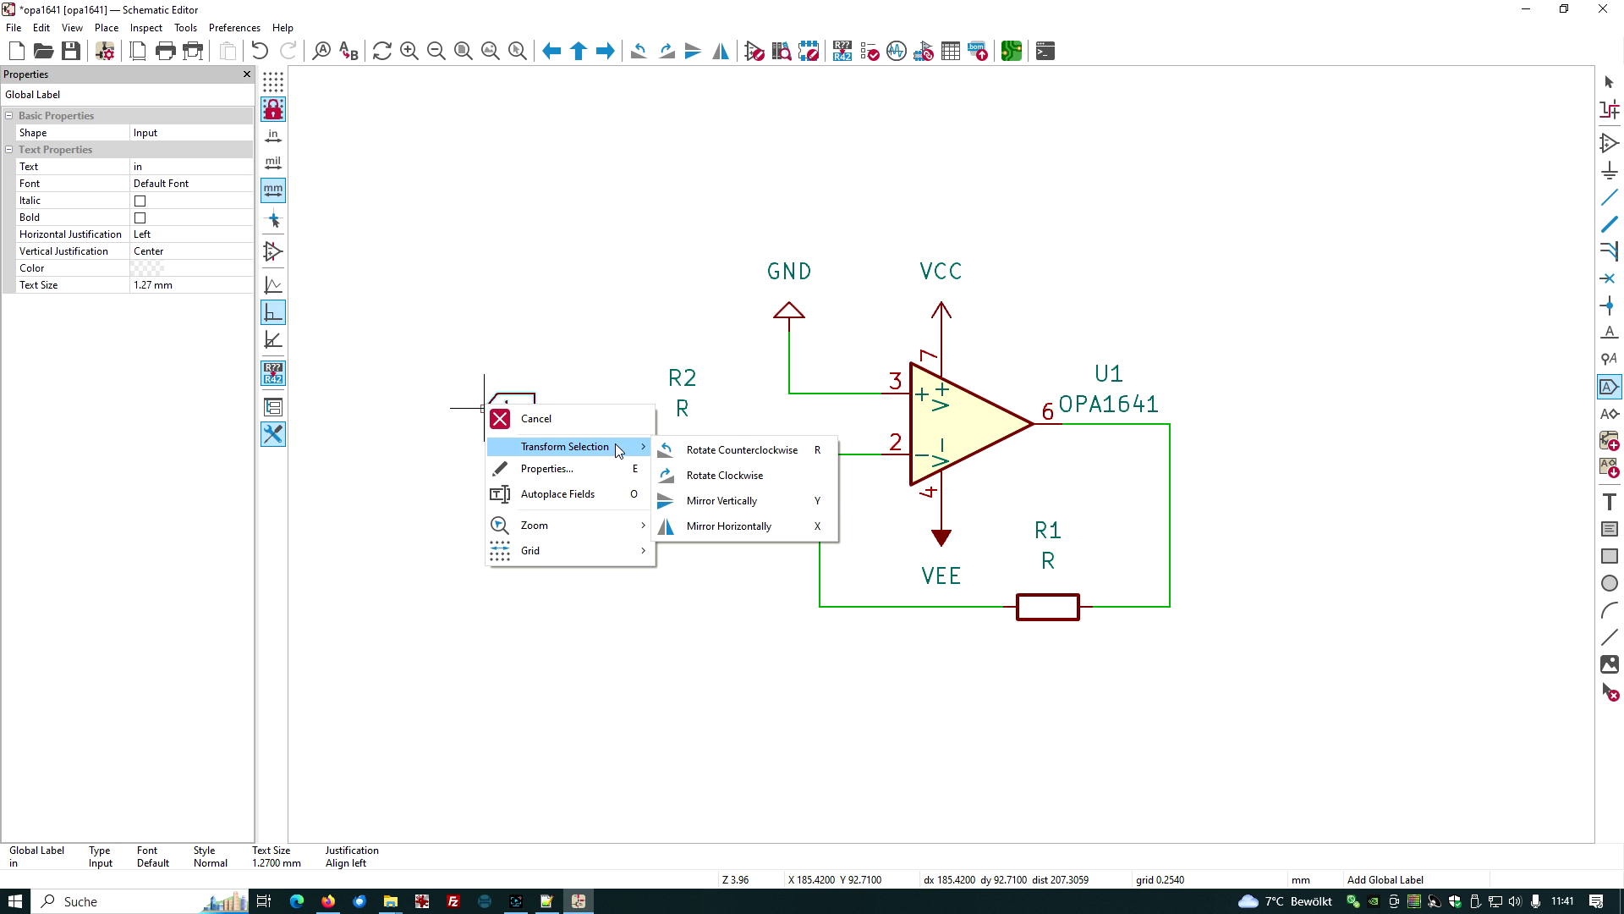
{"action": "left_click", "coordinate": [711, 526]}
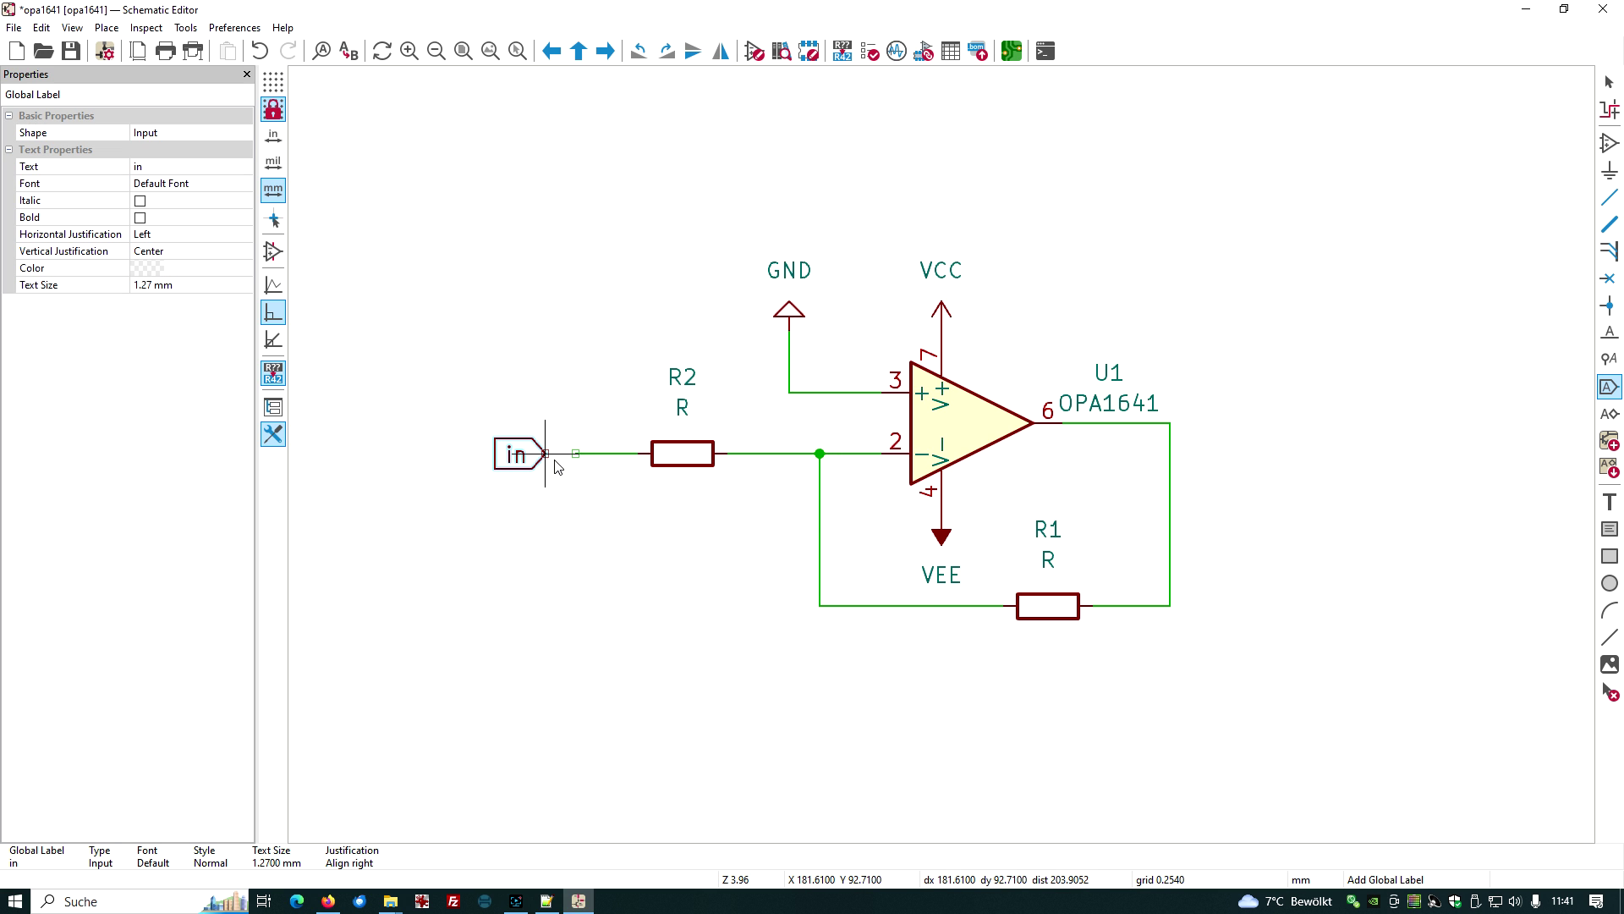
{"action": "left_click", "coordinate": [569, 467]}
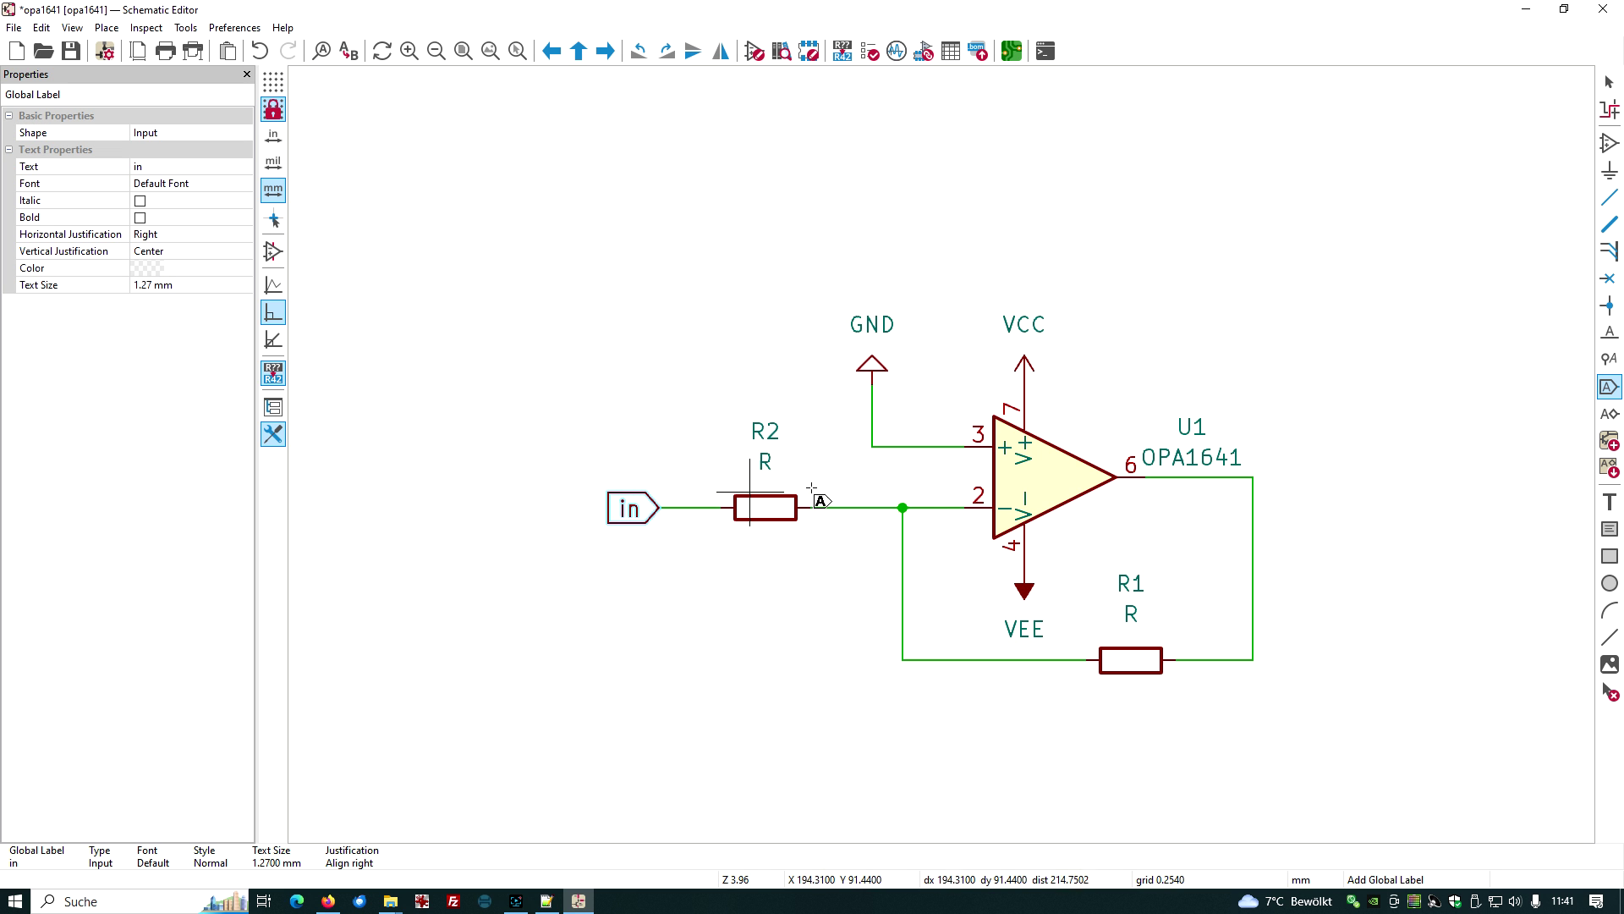
- Add a global label "out" at the corner of the op-amp's output wire
{"action": "left_click", "coordinate": [1302, 302]}
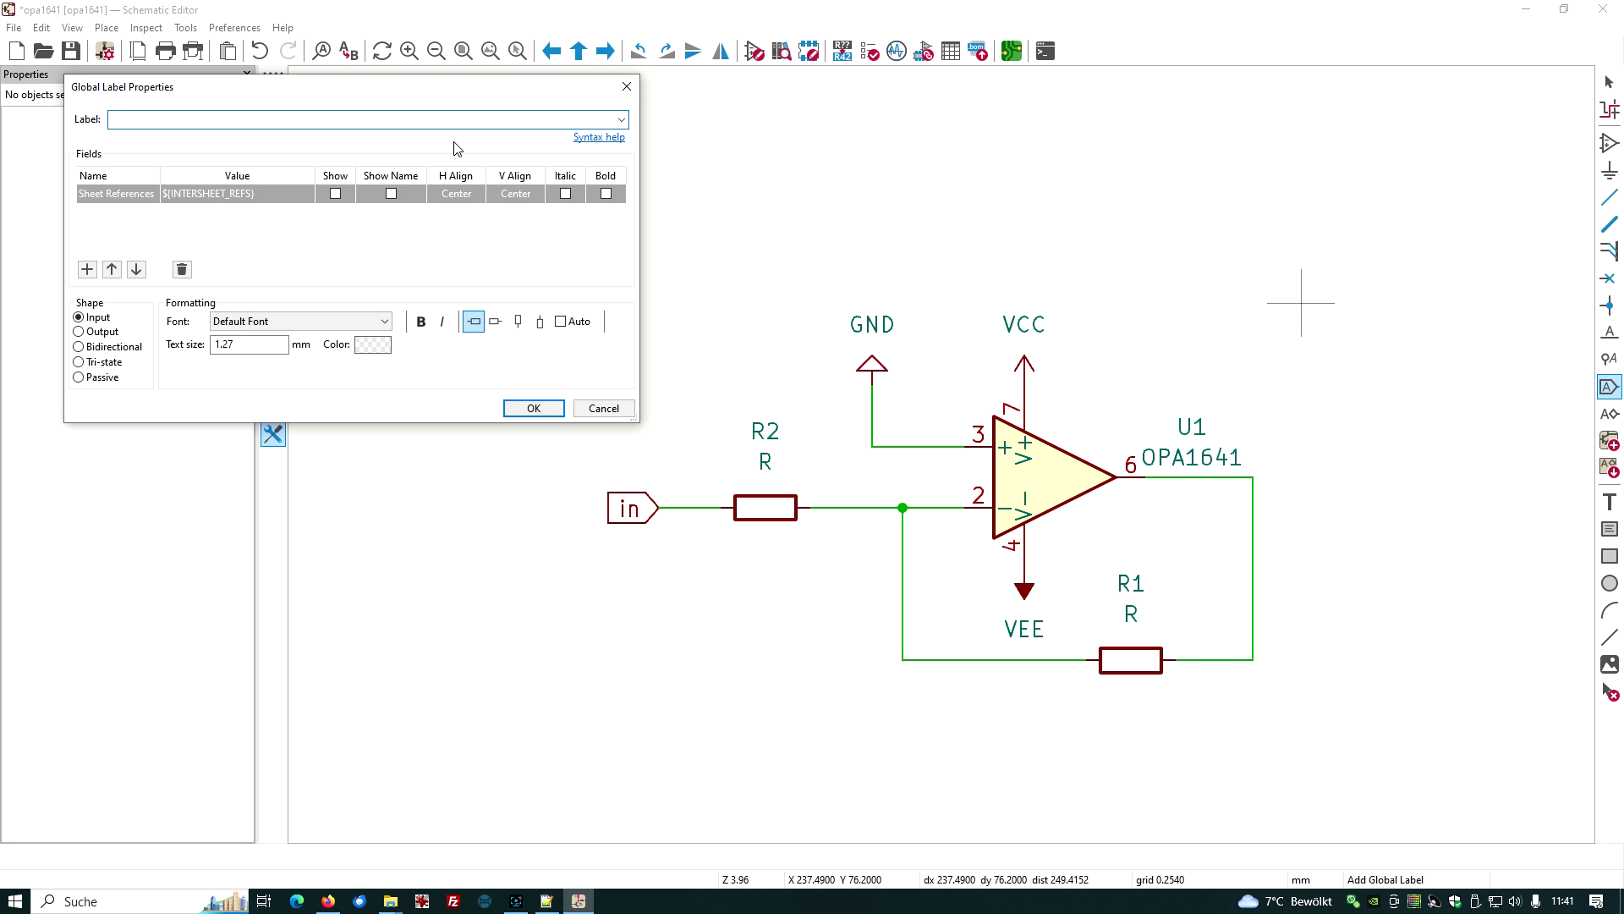
{"action": "left_click", "coordinate": [534, 408]}
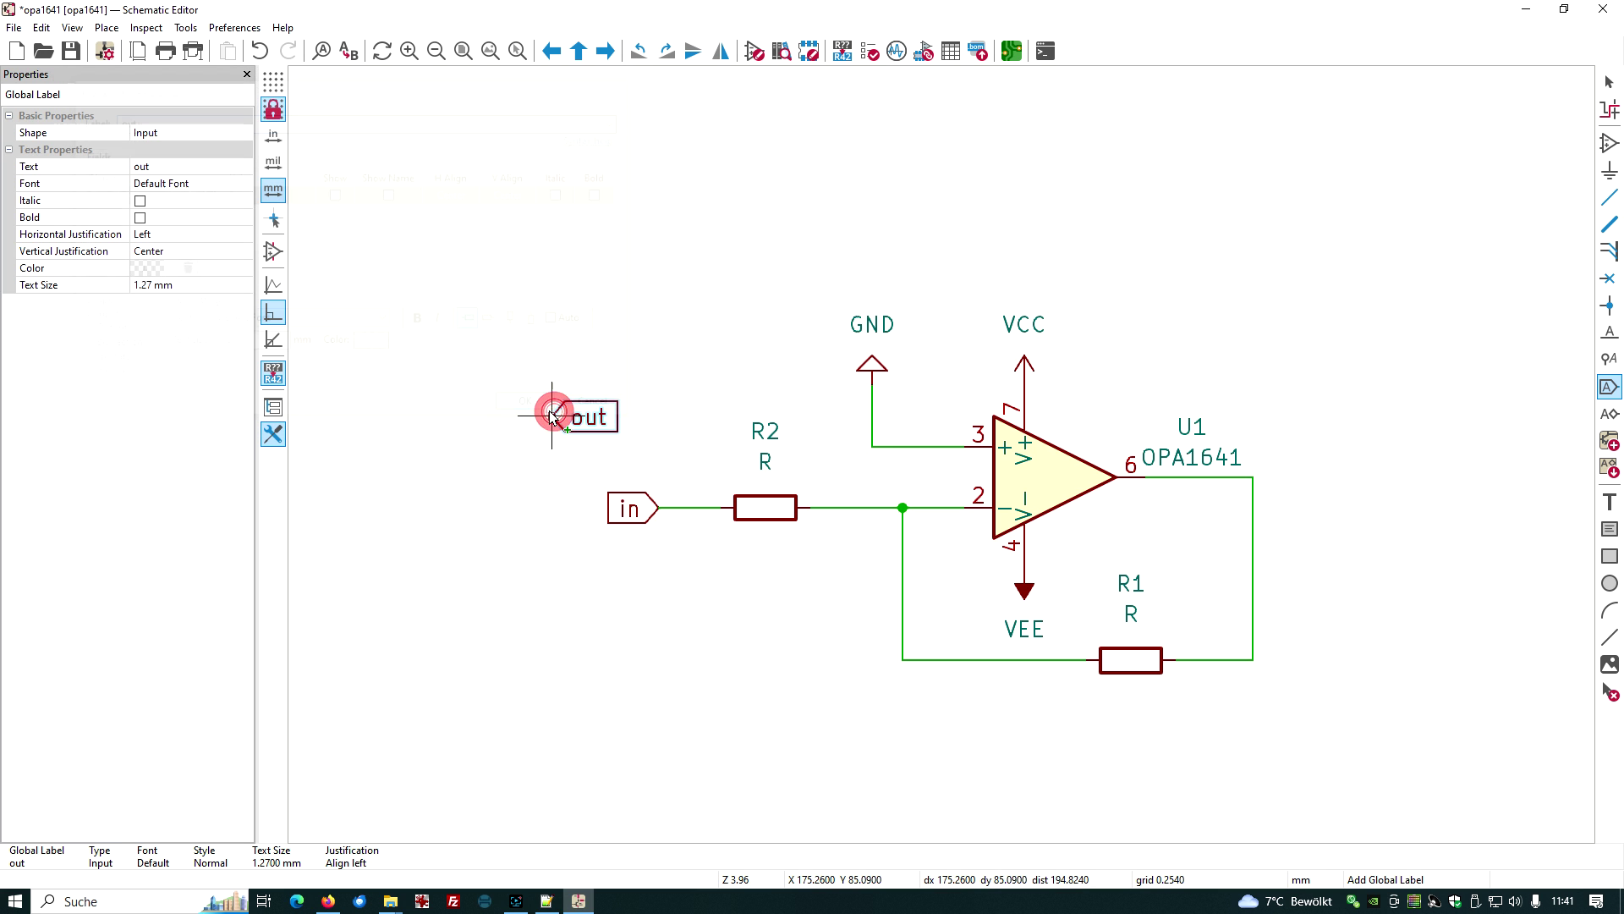
{"action": "left_click", "coordinate": [1255, 478]}
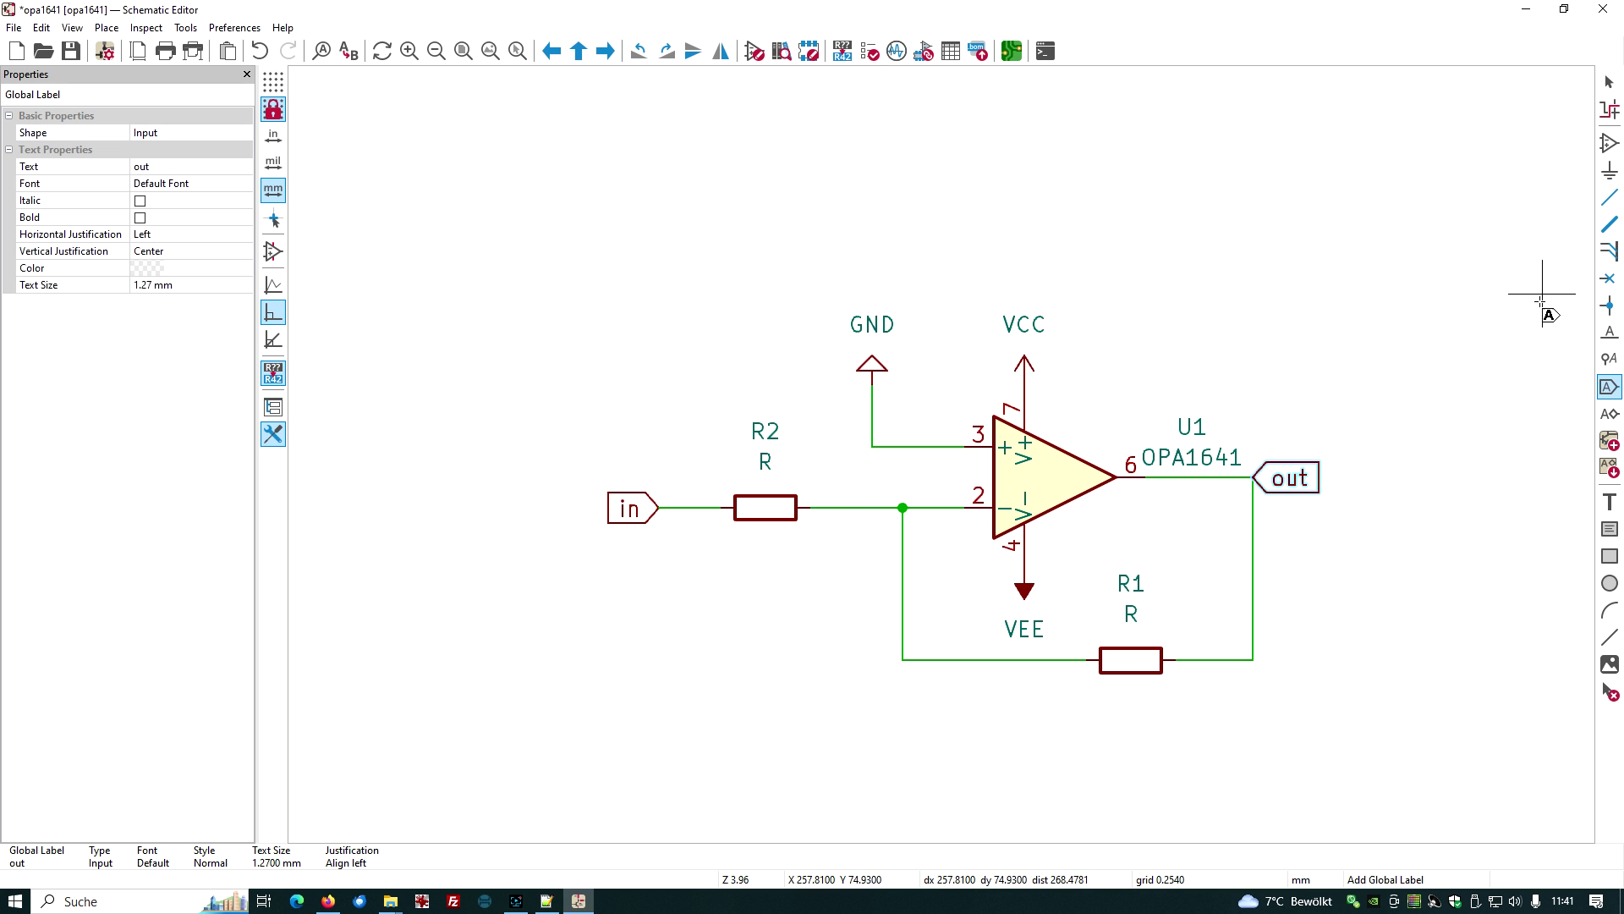
- Add a VDC voltage source from the Simulation_SPICE library to the right of the op-amp circuit
{"action": "left_click", "coordinate": [1610, 142]}
{"action": "left_click", "coordinate": [373, 210]}
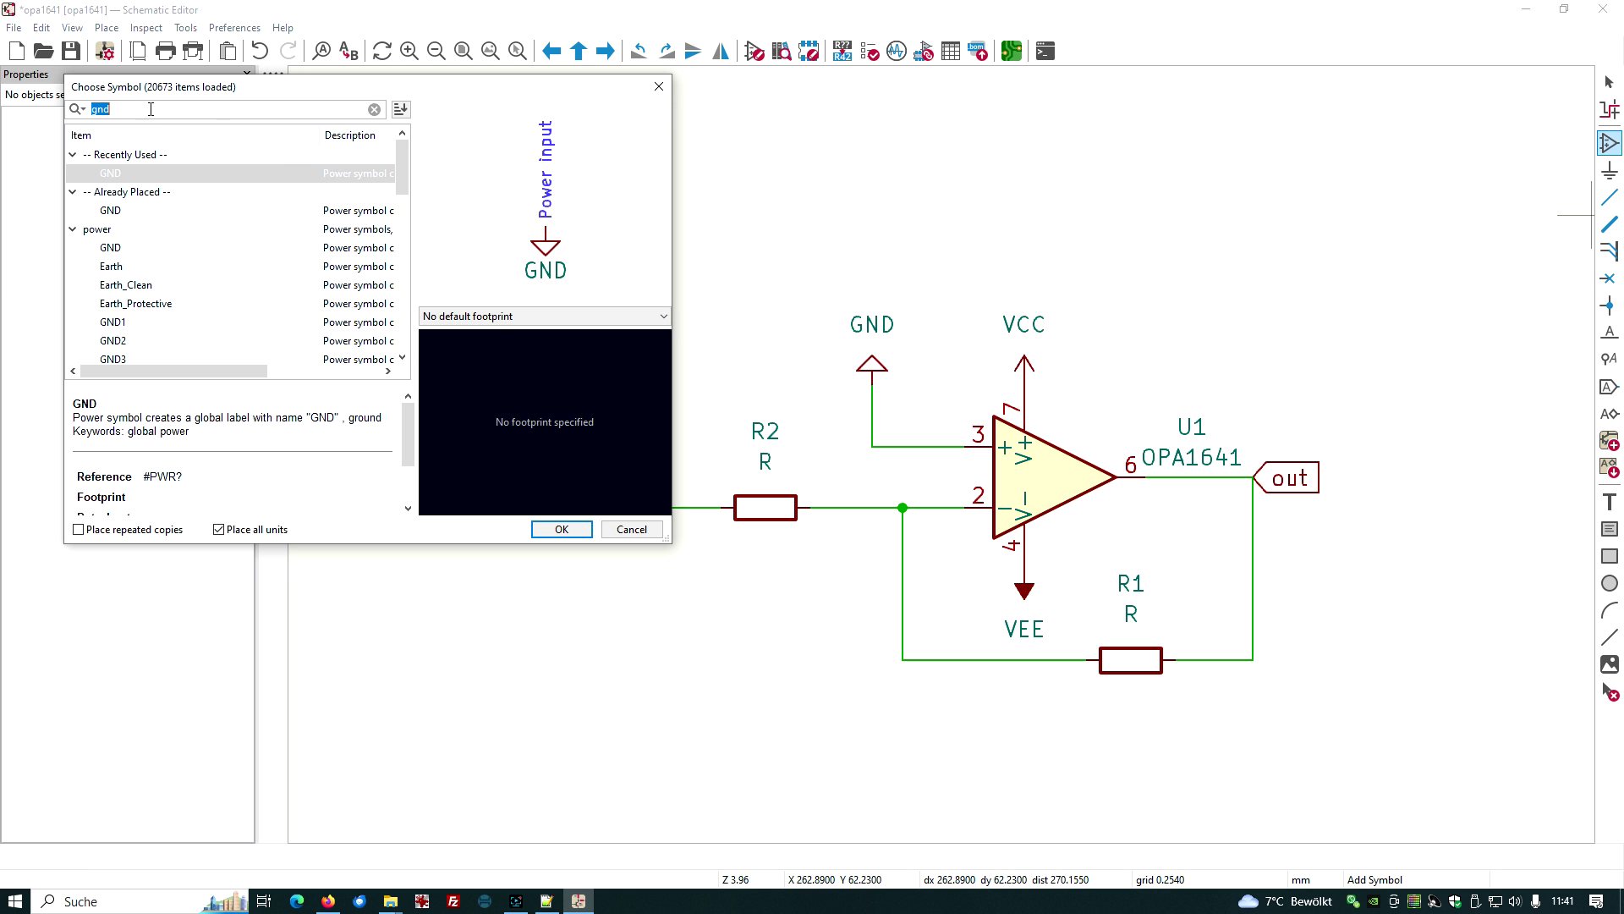
{"action": "type", "text": "vdc"}
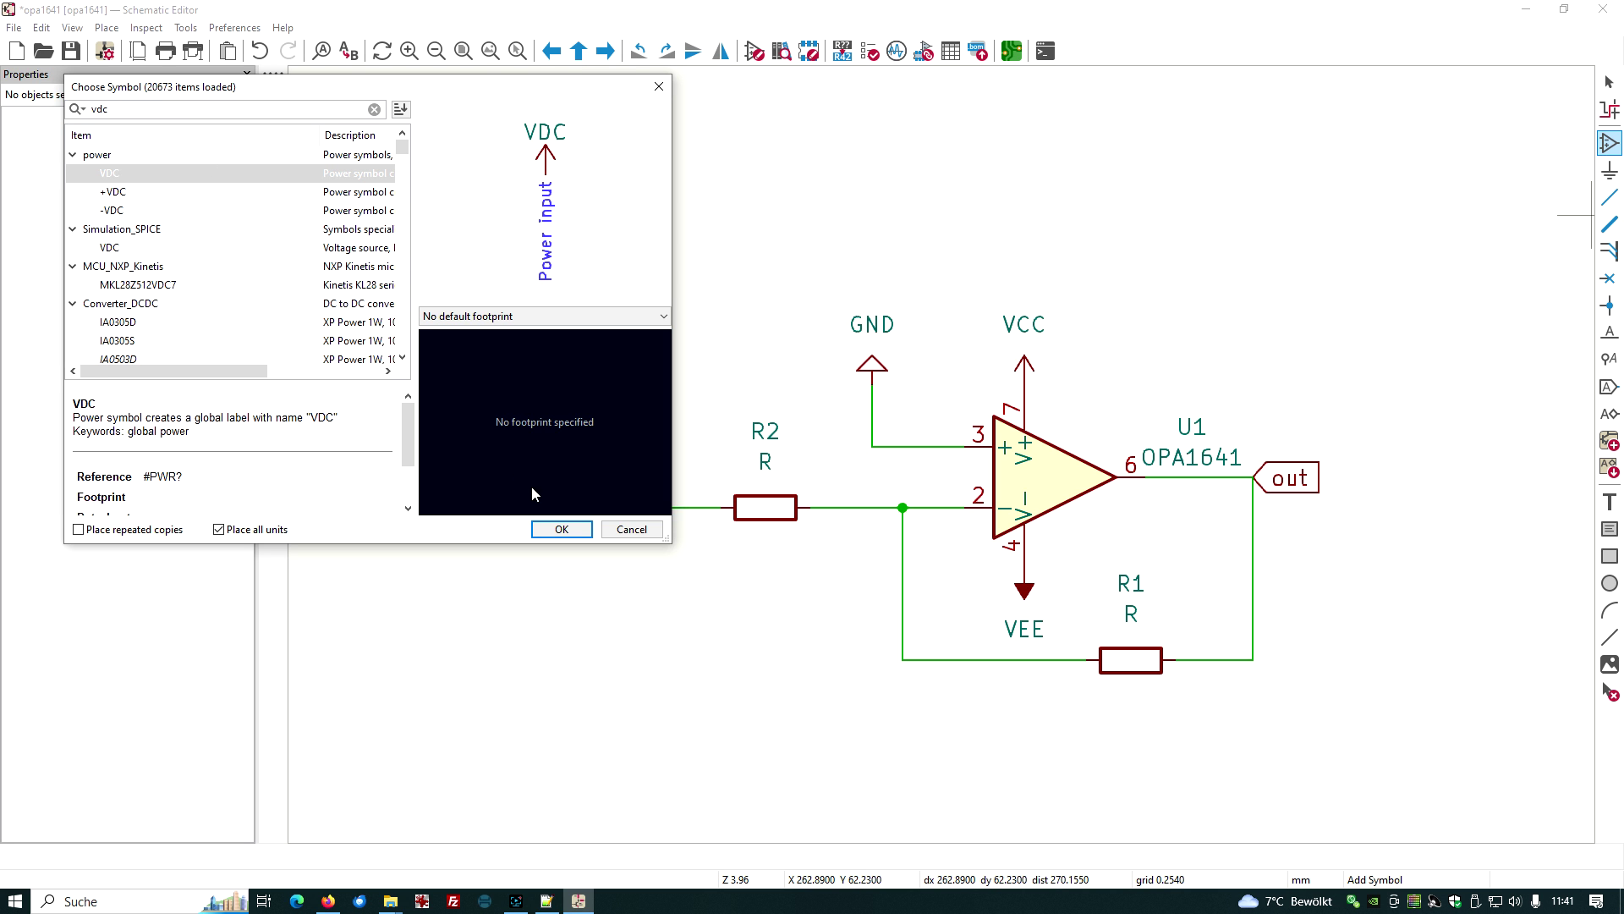
{"action": "left_click", "coordinate": [117, 250]}
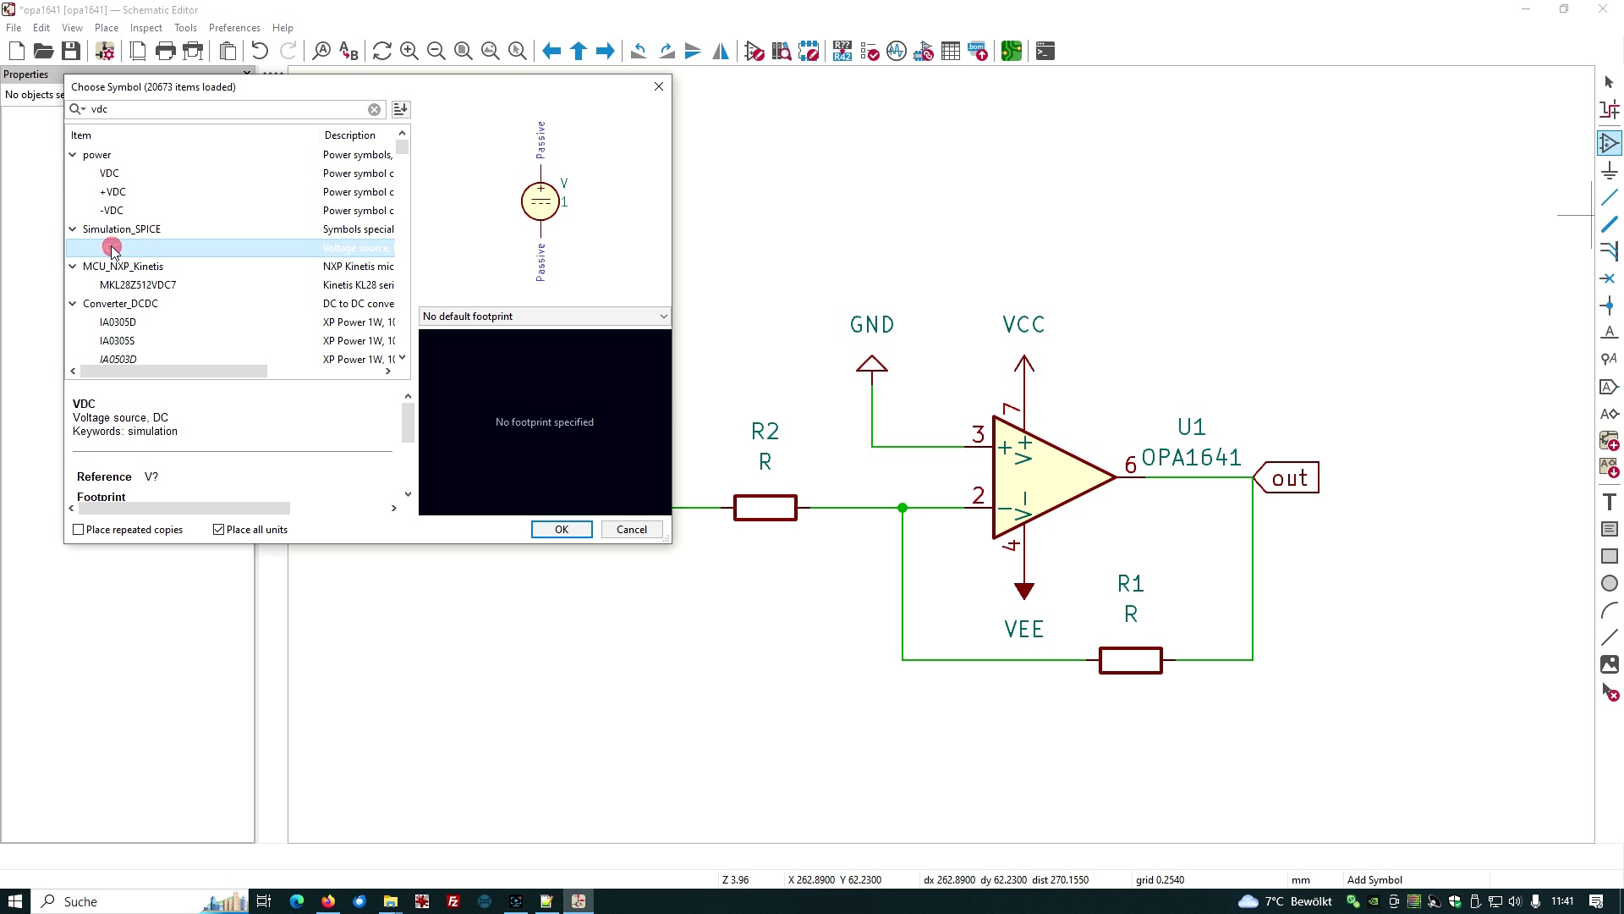
{"action": "left_click", "coordinate": [562, 530]}
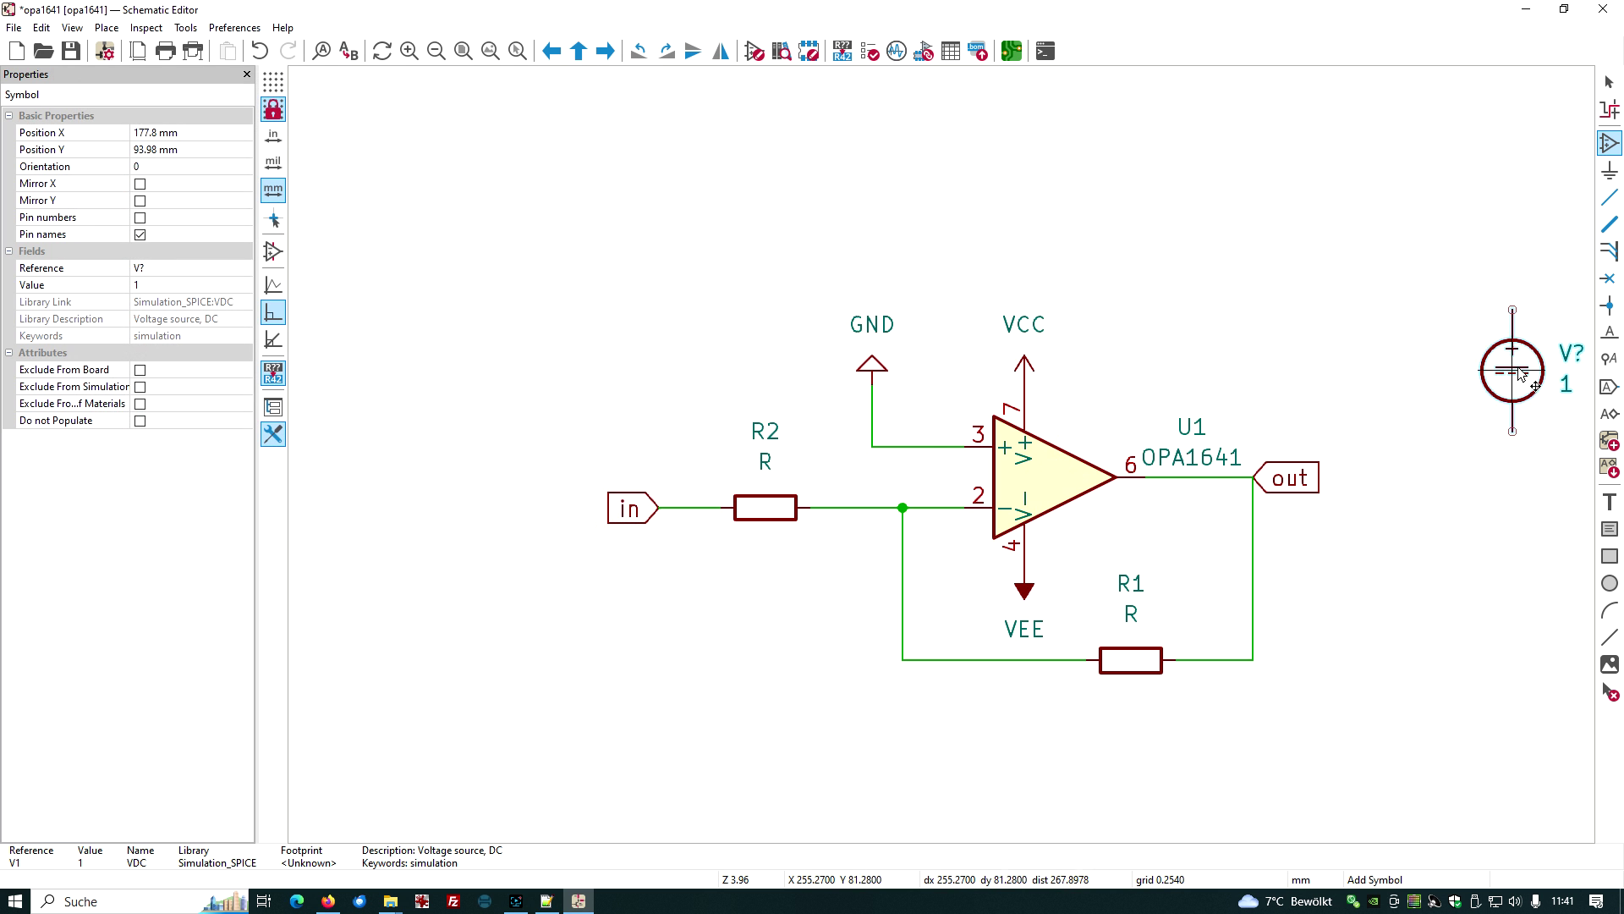
{"action": "left_click", "coordinate": [1466, 340]}
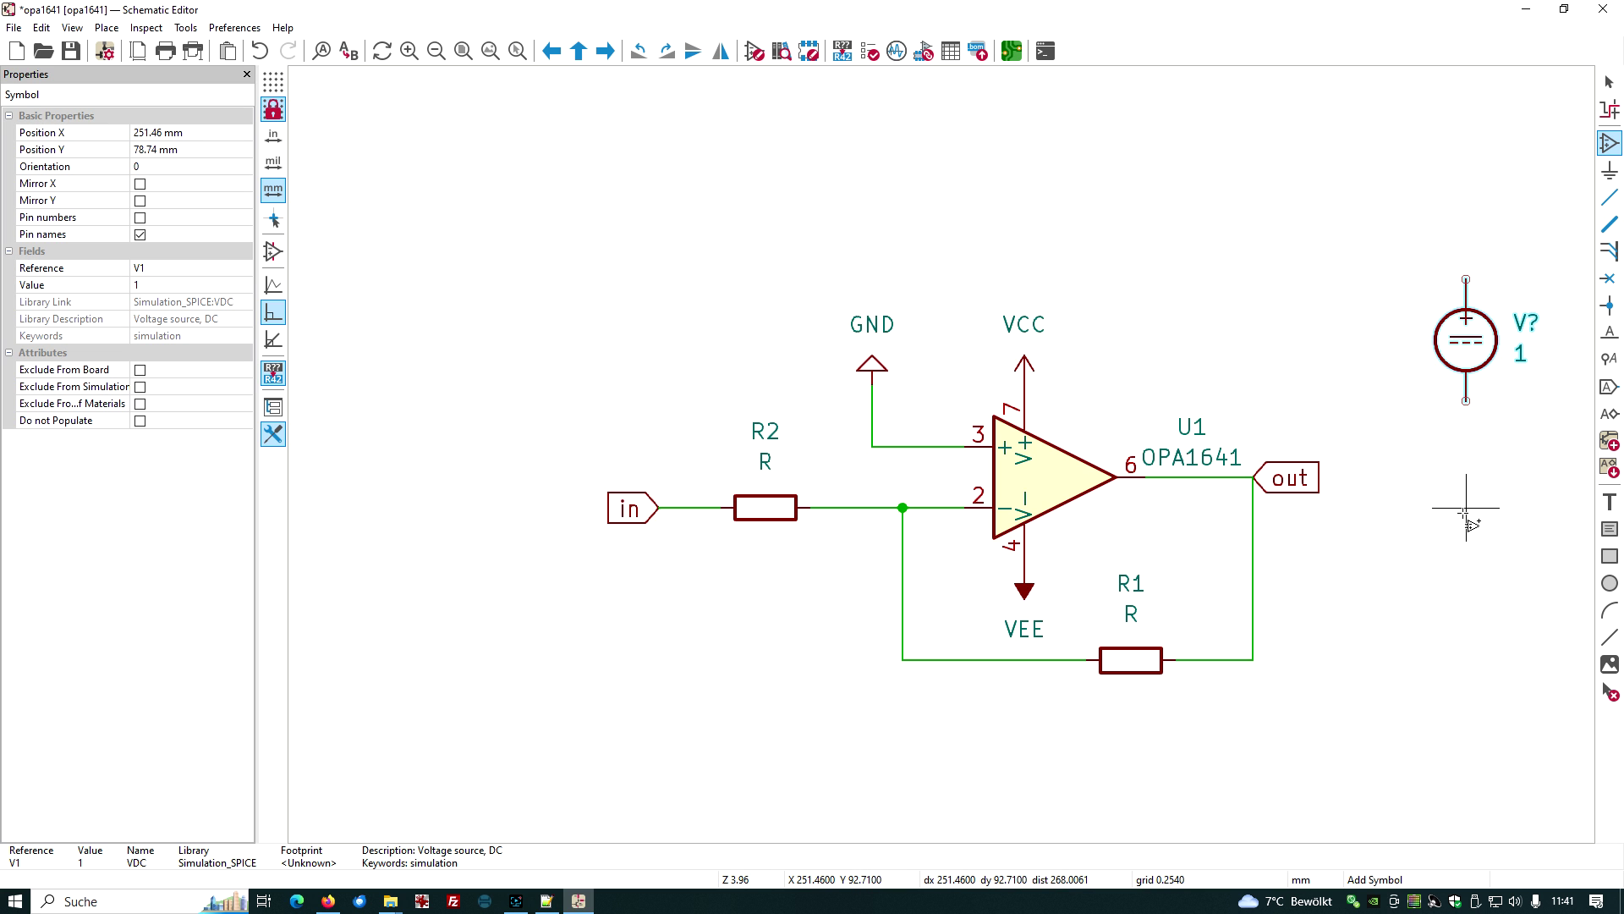
- Add a second Simulation_SPICE VDC source directly below the first, leaving a small gap between their pins
{"action": "left_click", "coordinate": [1427, 504]}
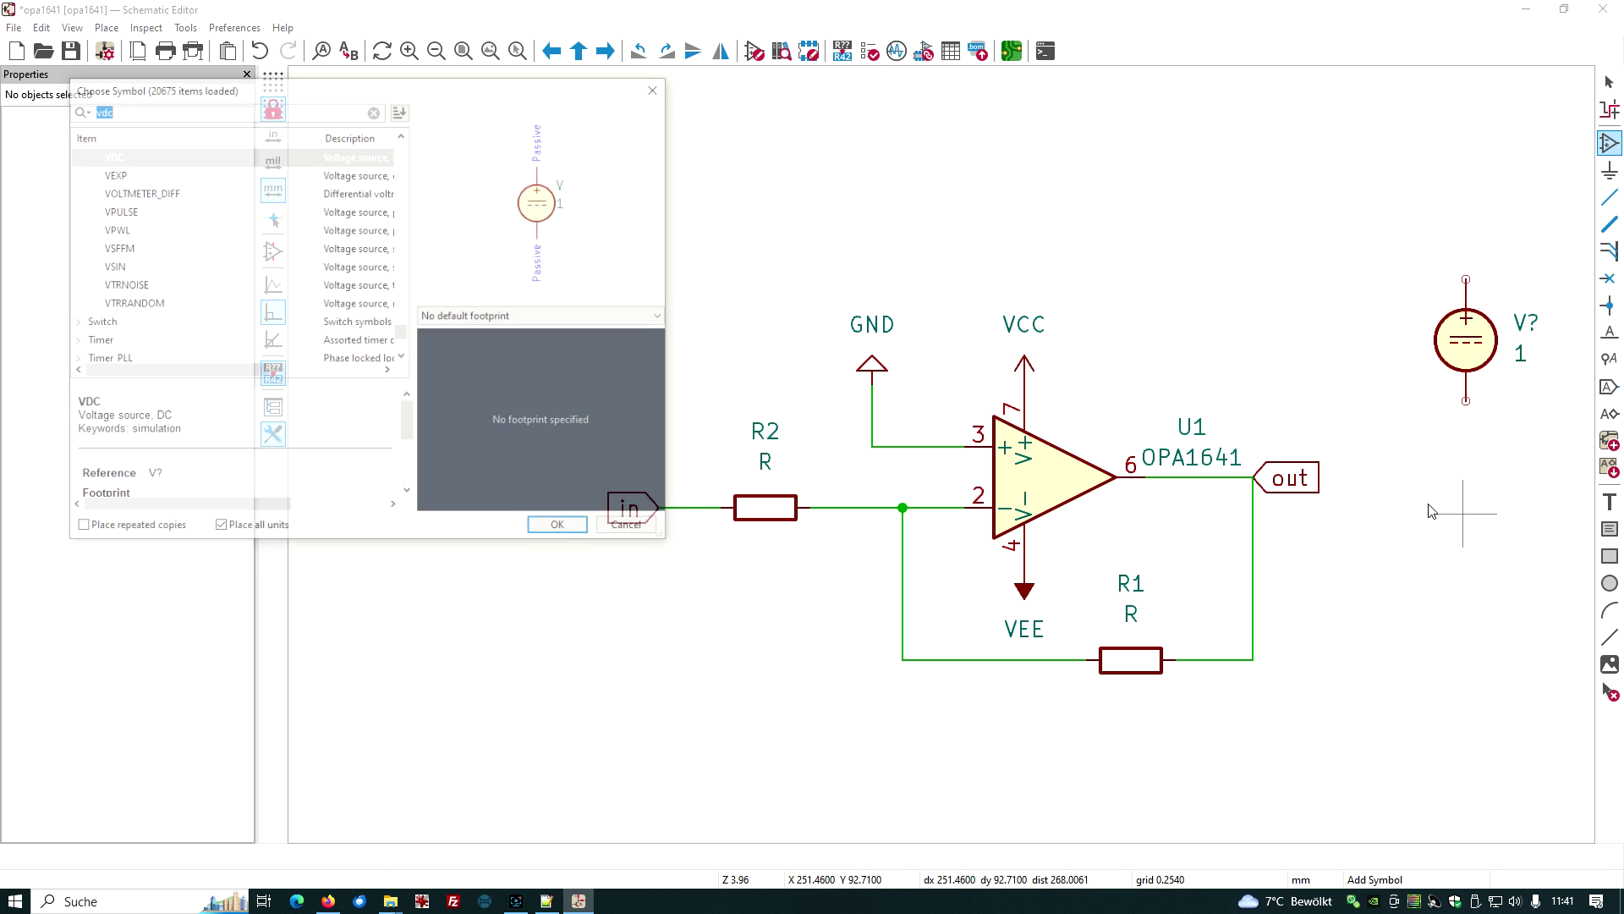
{"action": "left_click", "coordinate": [117, 248]}
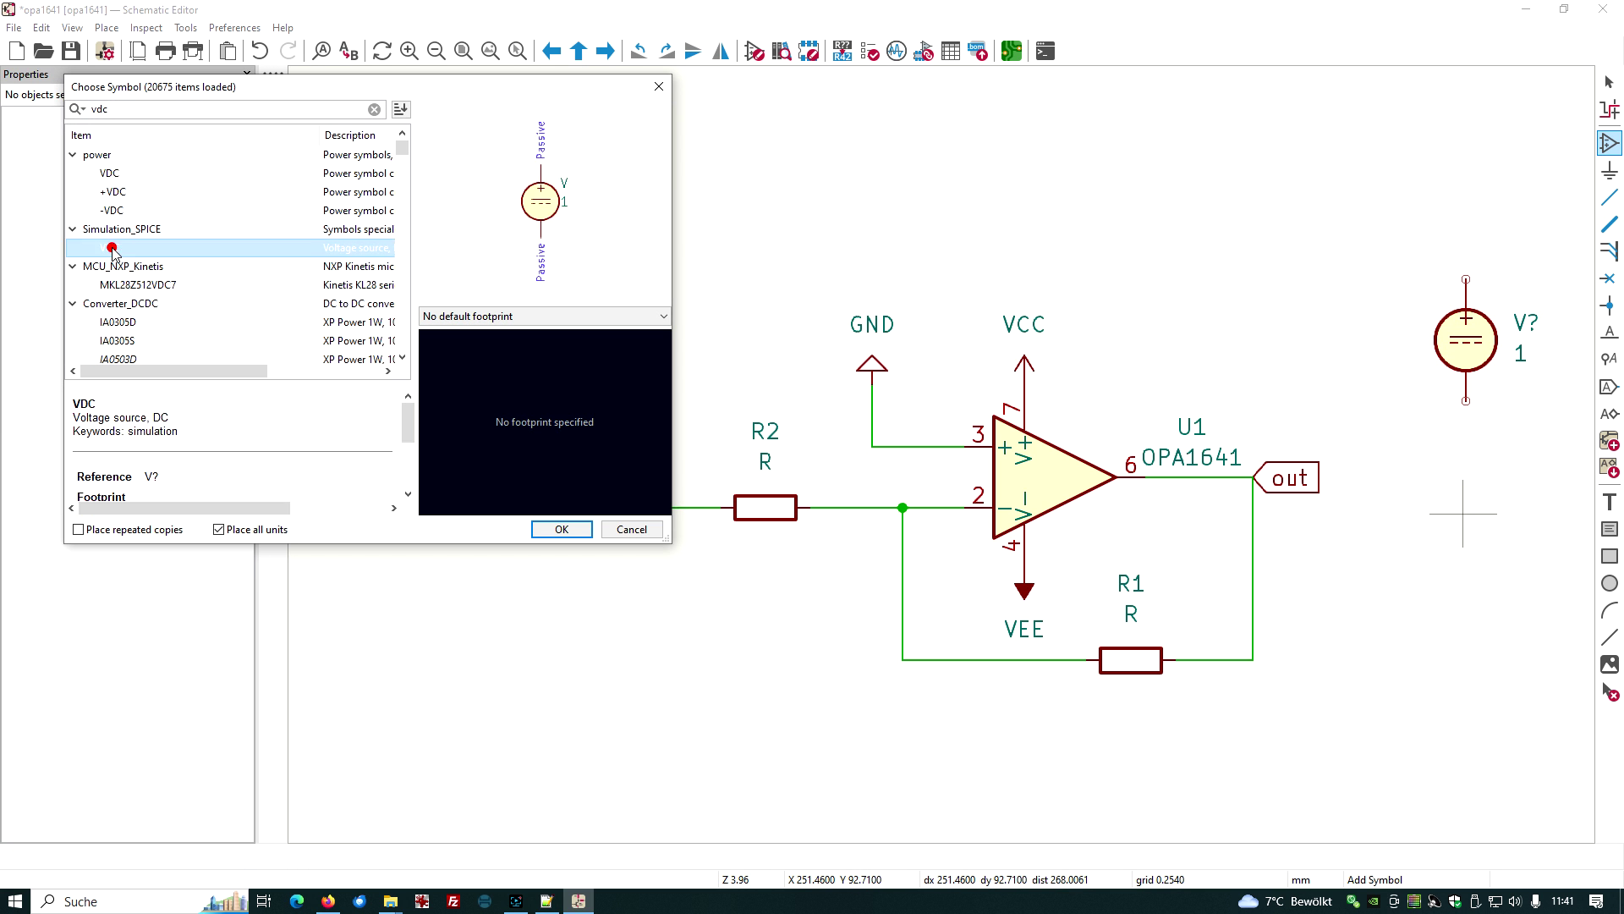
{"action": "left_click", "coordinate": [562, 530]}
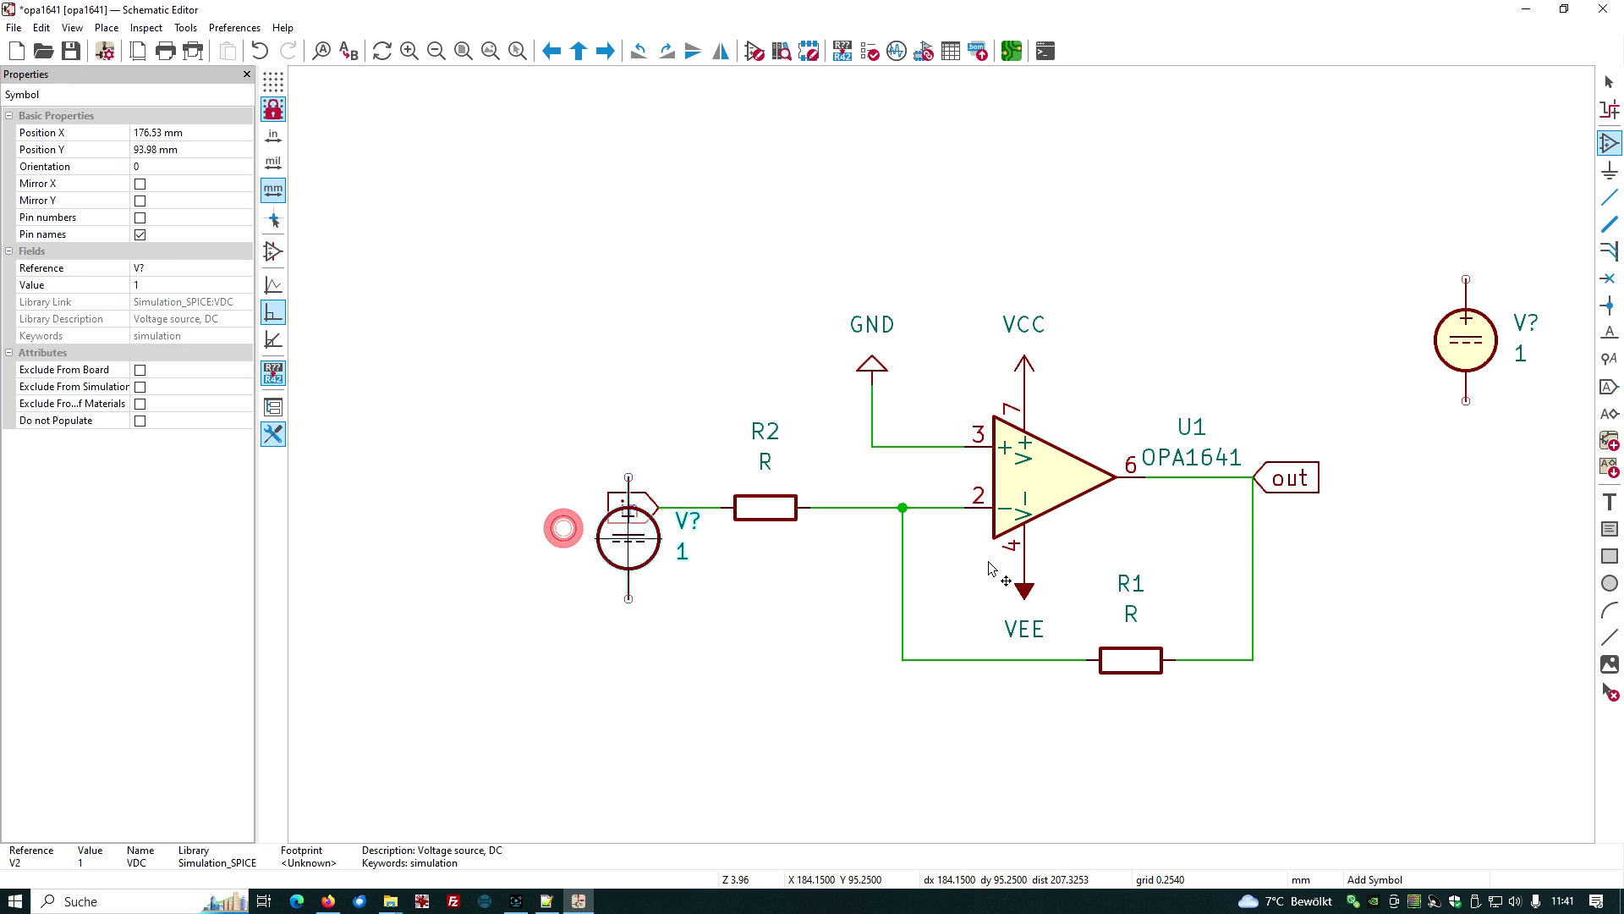
{"action": "left_click", "coordinate": [1467, 494]}
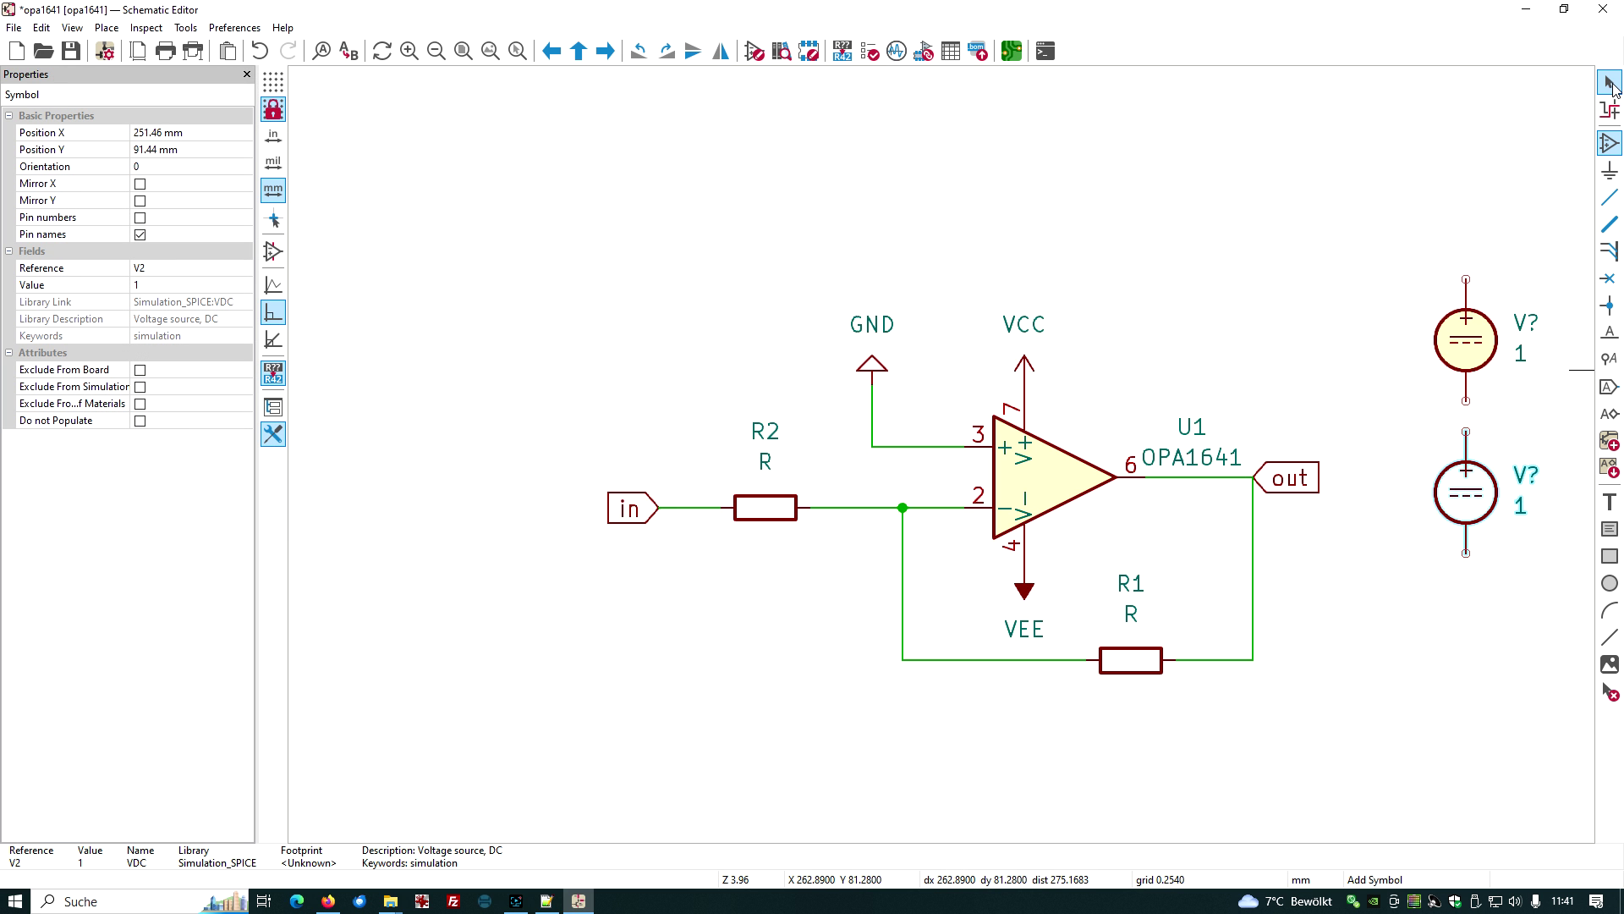
{"action": "left_click", "coordinate": [1609, 82]}
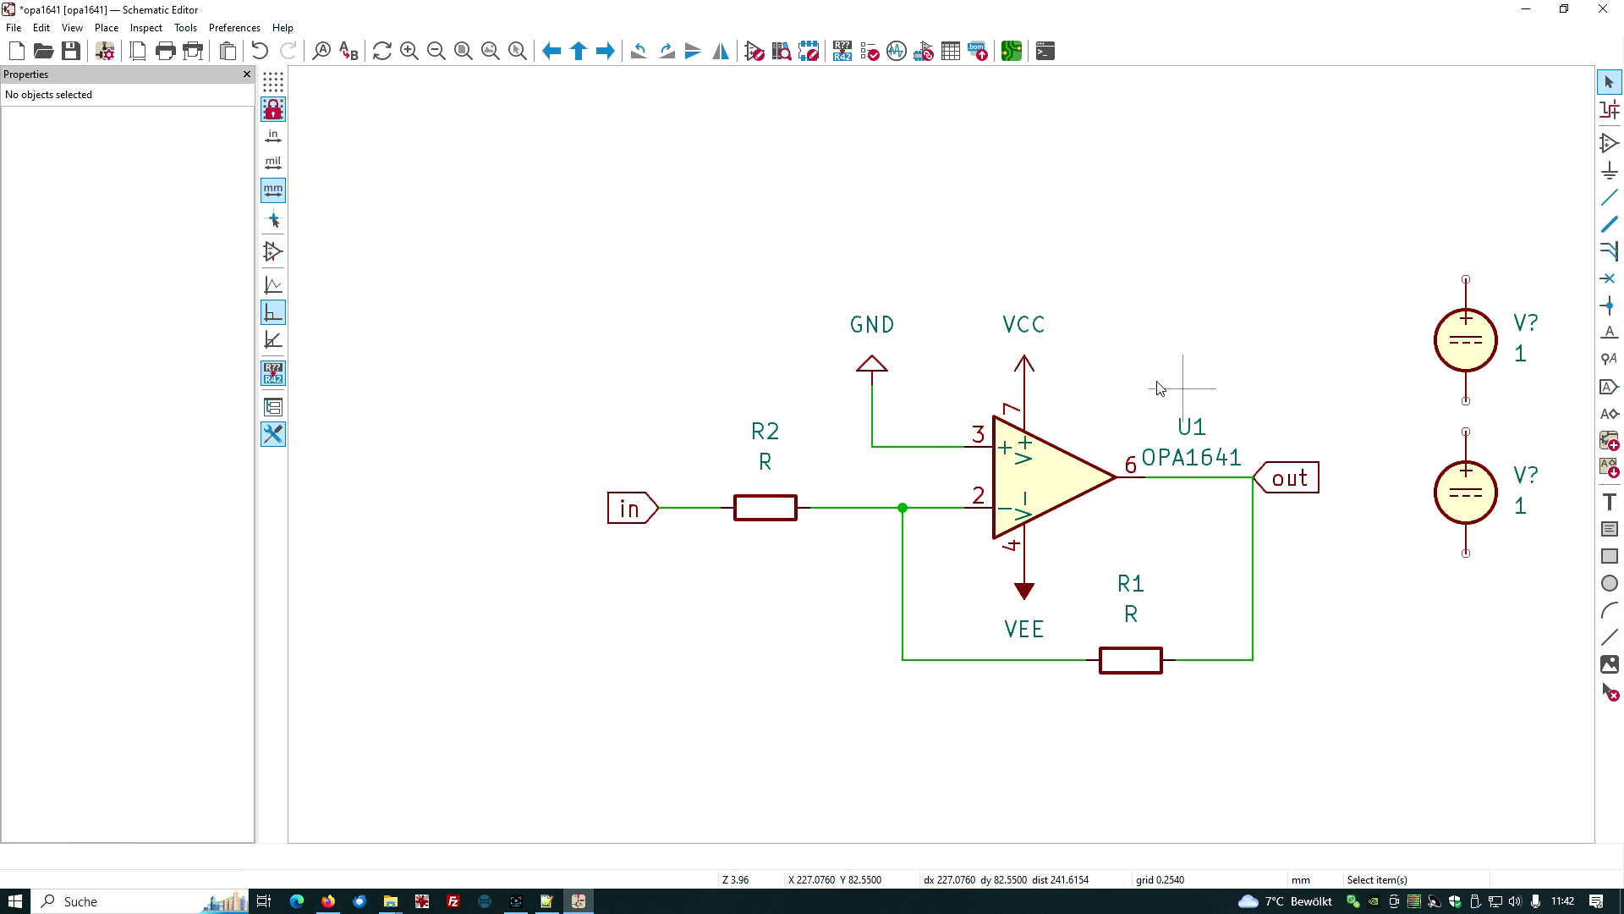
- Wire the two voltage sources in series and branch an open-ended wire from their midpoint to the left and down
{"action": "left_click", "coordinate": [1609, 197]}
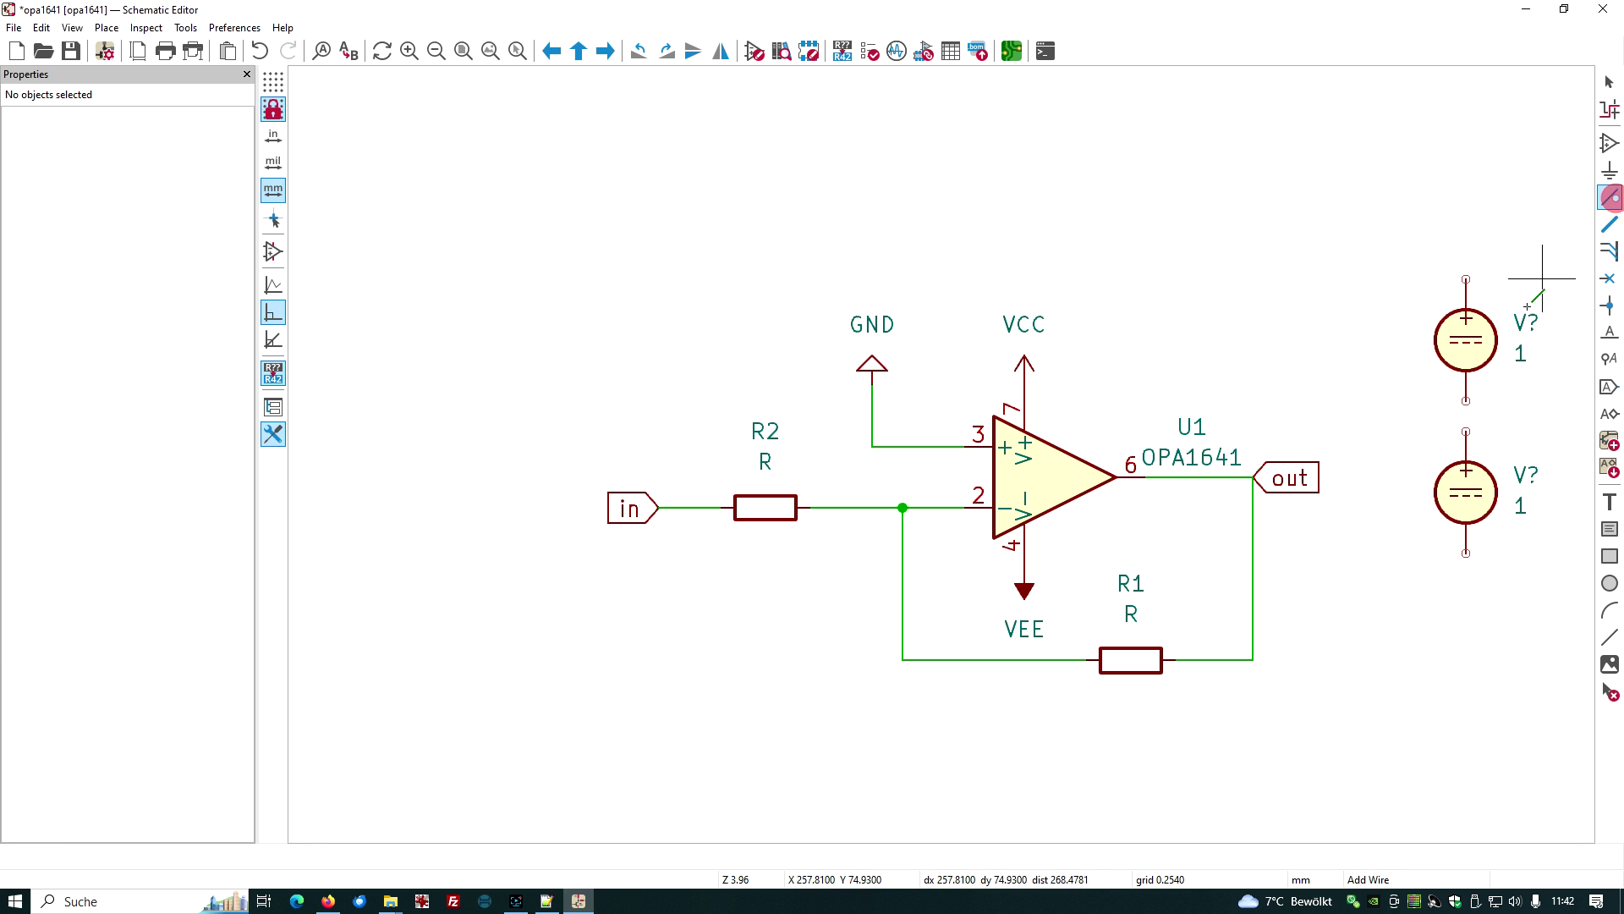
{"action": "left_click", "coordinate": [1465, 399]}
{"action": "left_click", "coordinate": [1466, 431]}
{"action": "left_click", "coordinate": [1467, 416]}
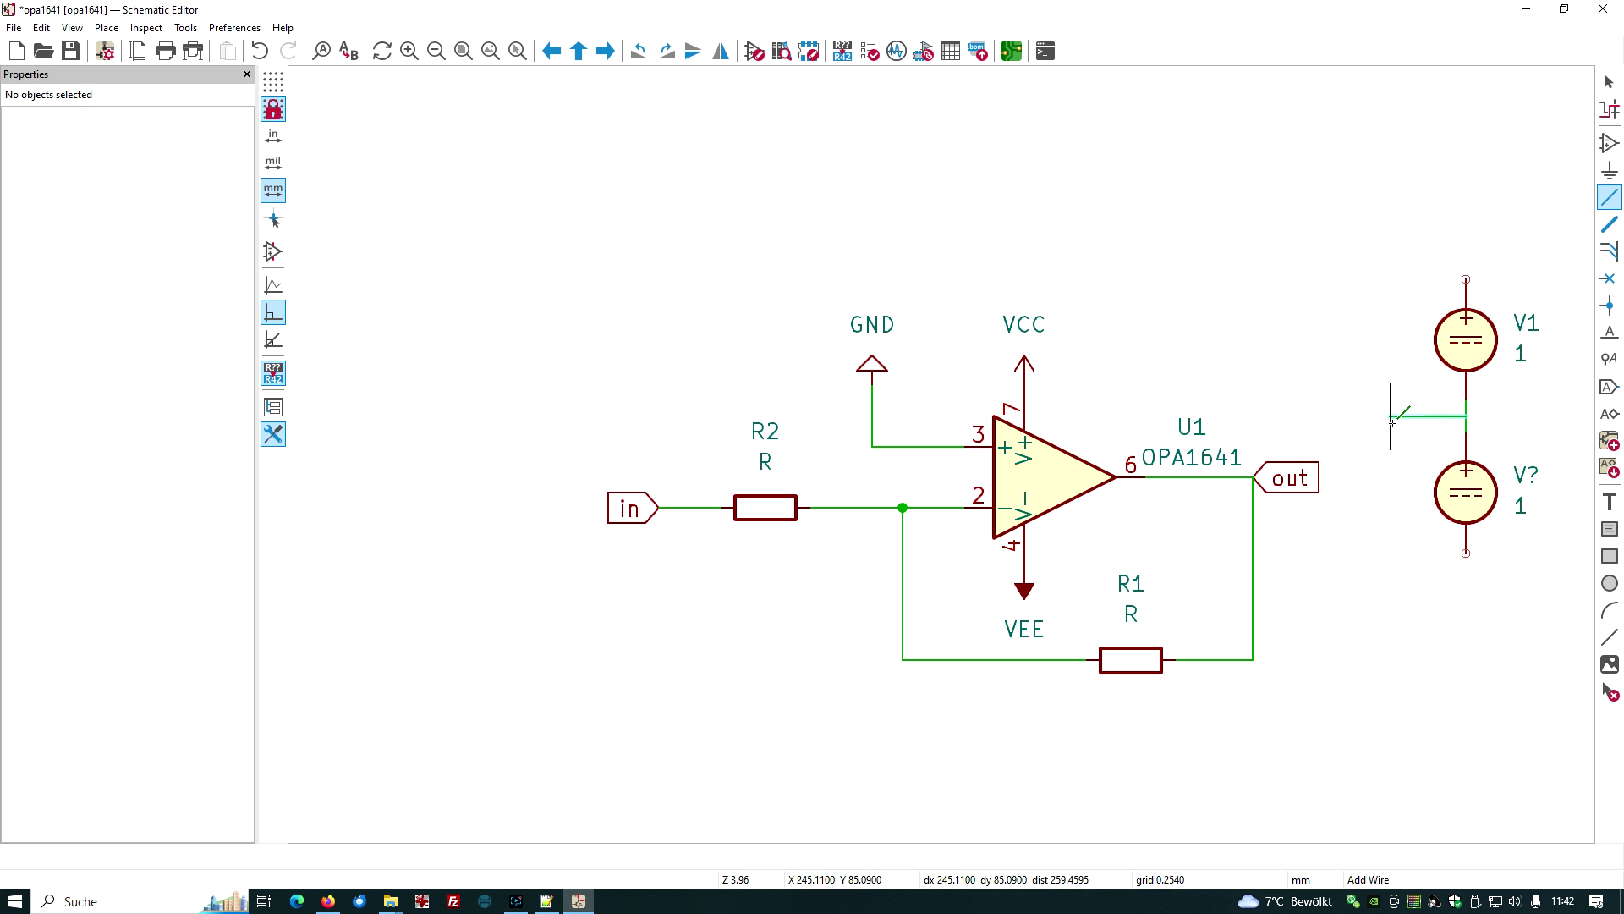
{"action": "double_click", "coordinate": [1377, 464]}
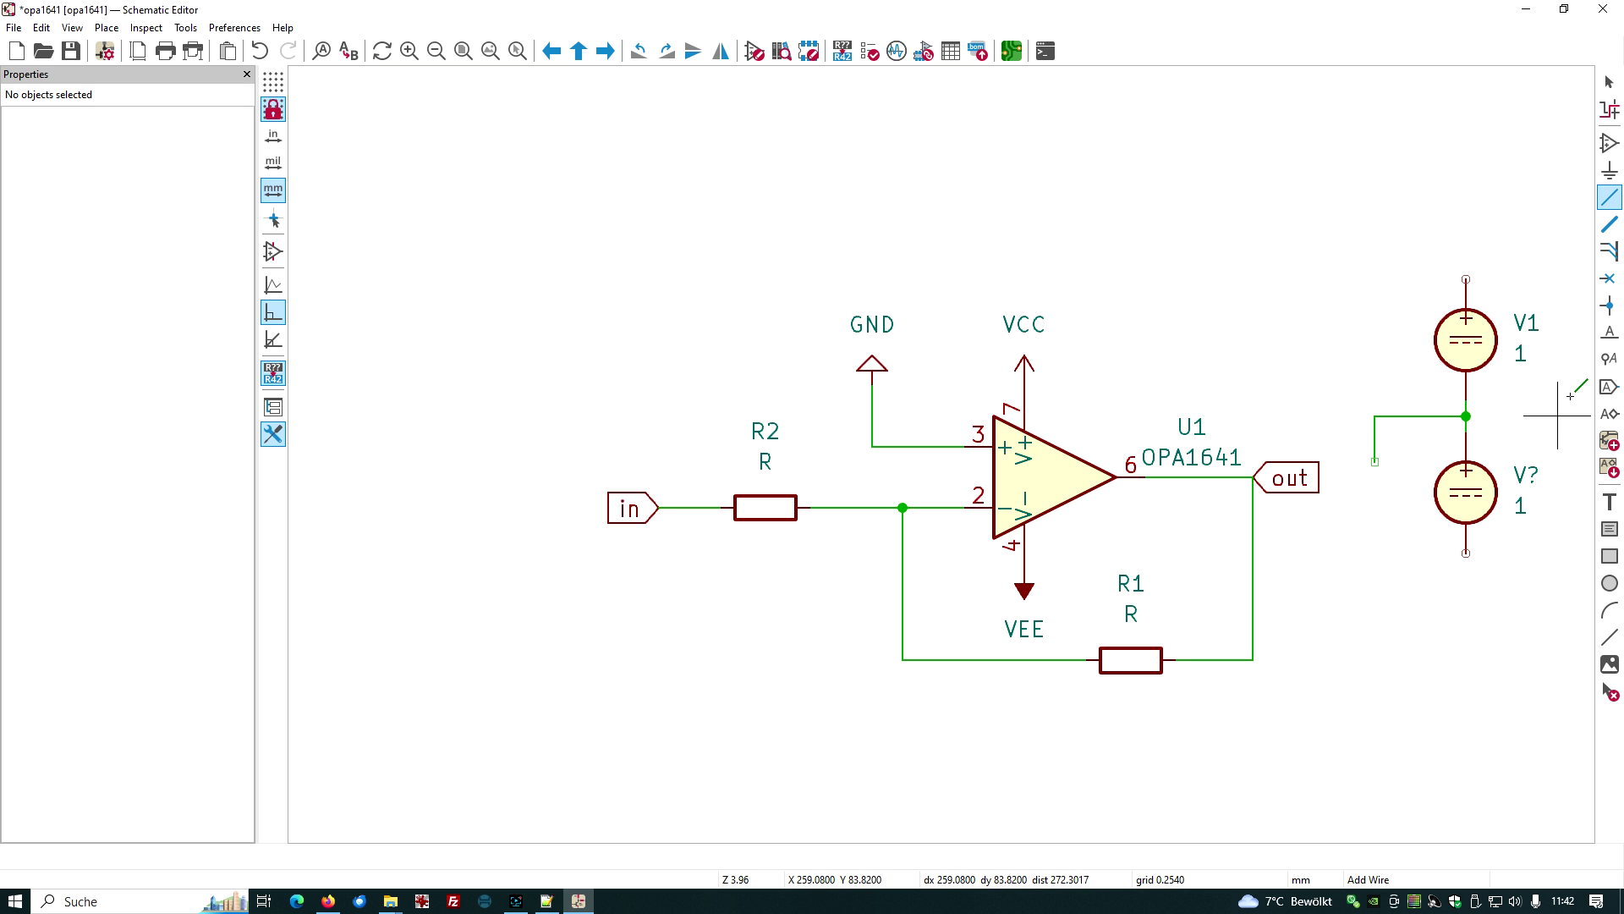
{"action": "left_click", "coordinate": [1613, 82]}
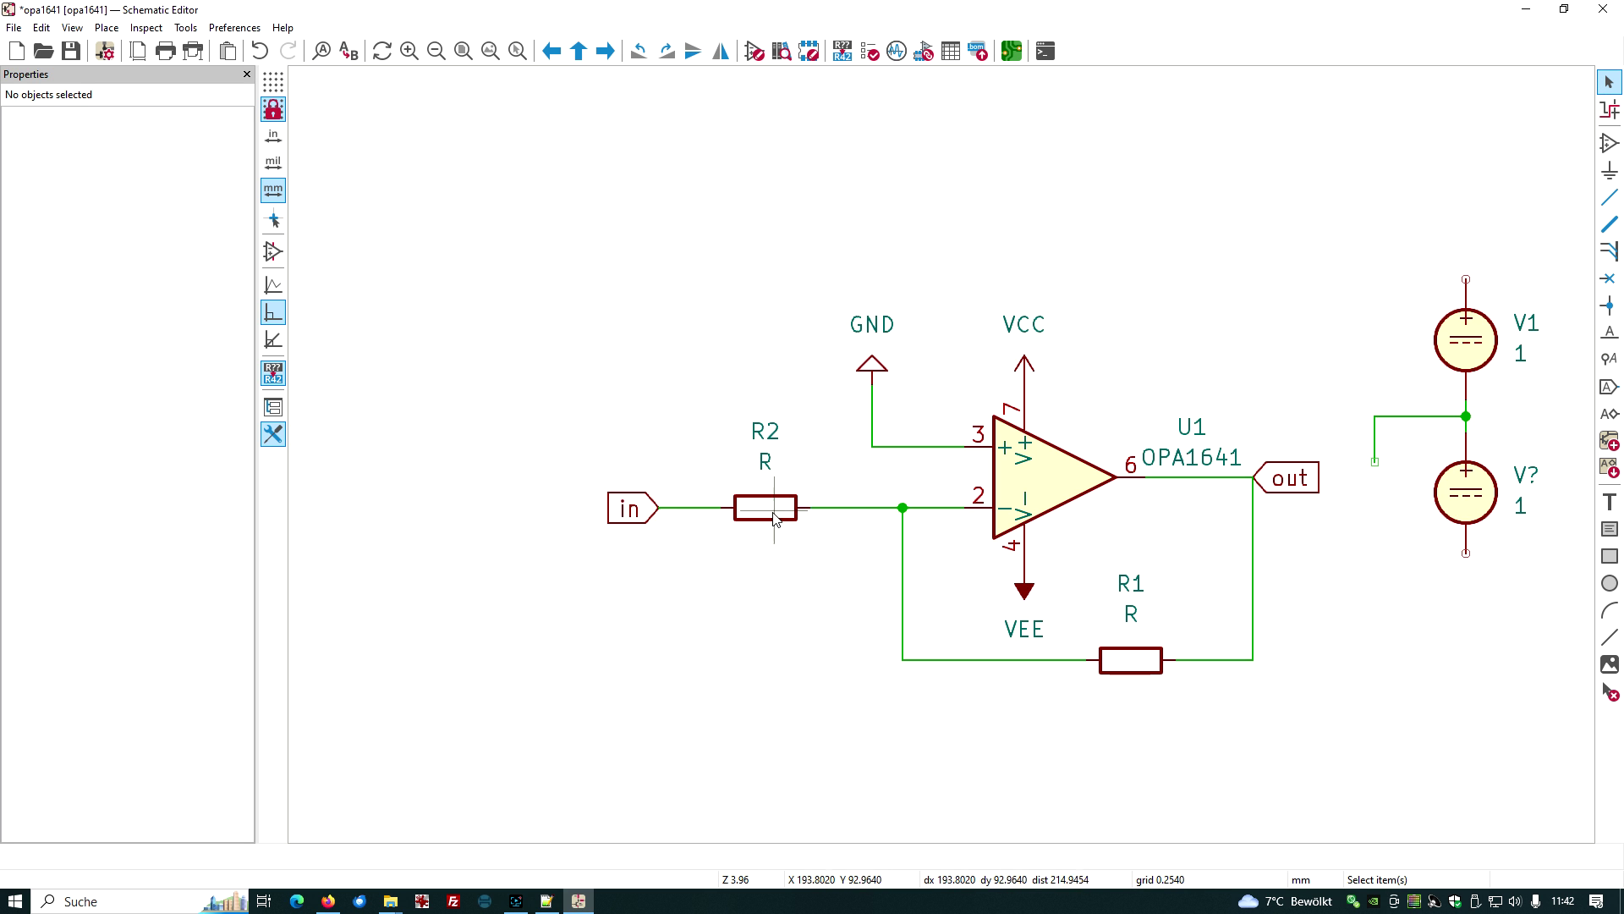
- Duplicate the op-amp's VCC symbol and place the copy on the upper voltage source's positive pin
{"action": "left_click_drag", "start_coordinate": [992, 289], "coordinate": [1057, 394]}
{"action": "right_click", "coordinate": [1025, 359]}
{"action": "left_click", "coordinate": [1072, 771]}
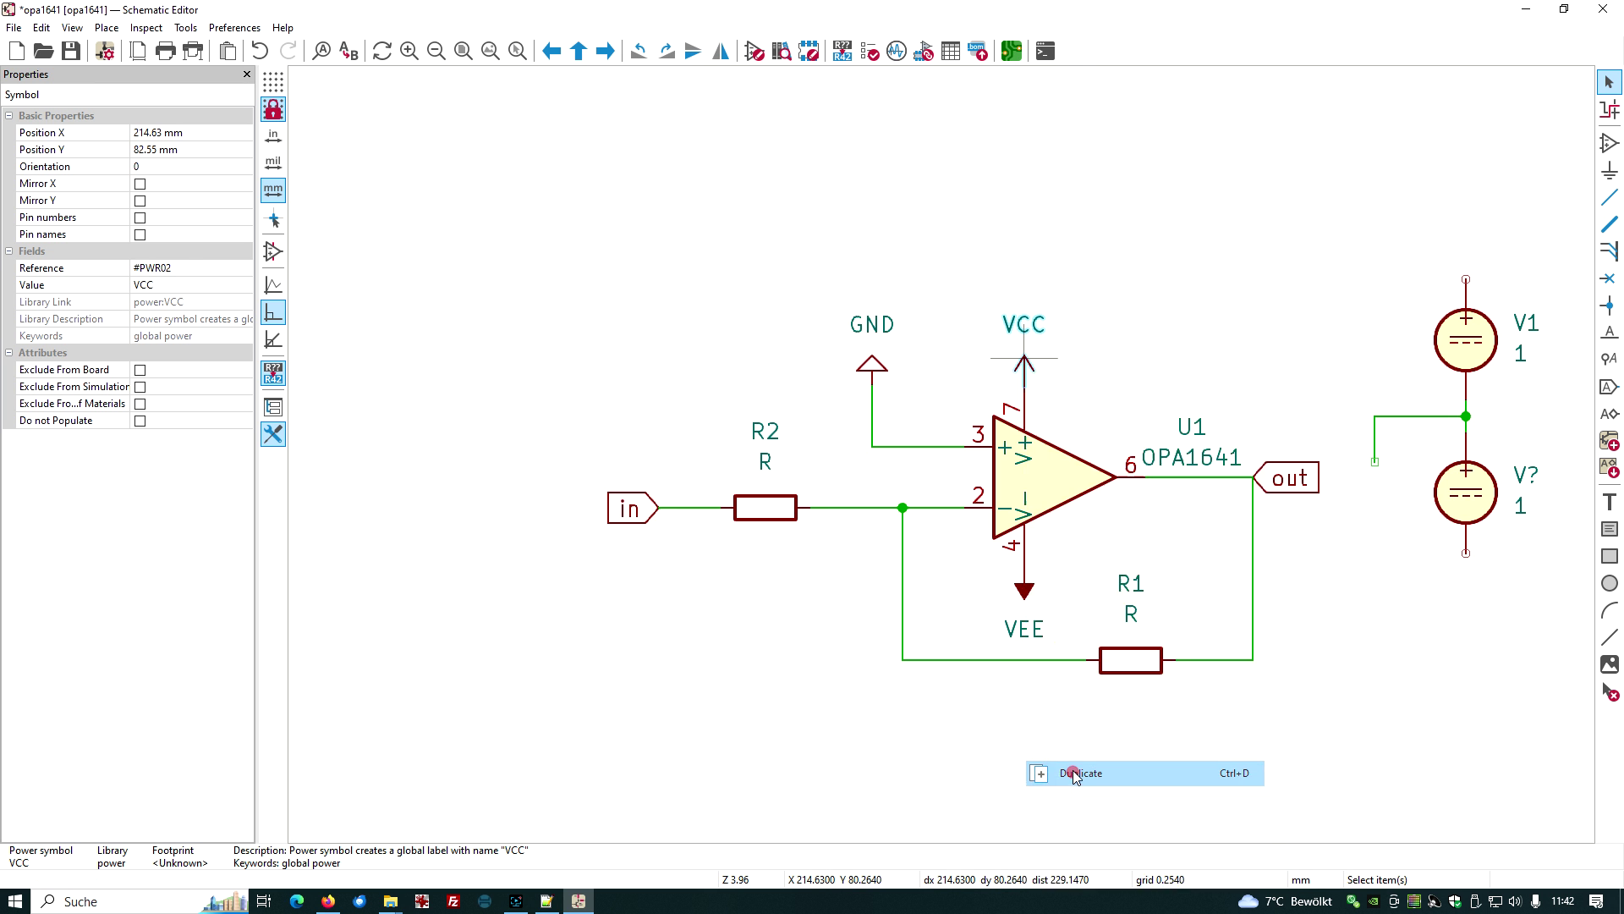
{"action": "left_click", "coordinate": [1472, 279]}
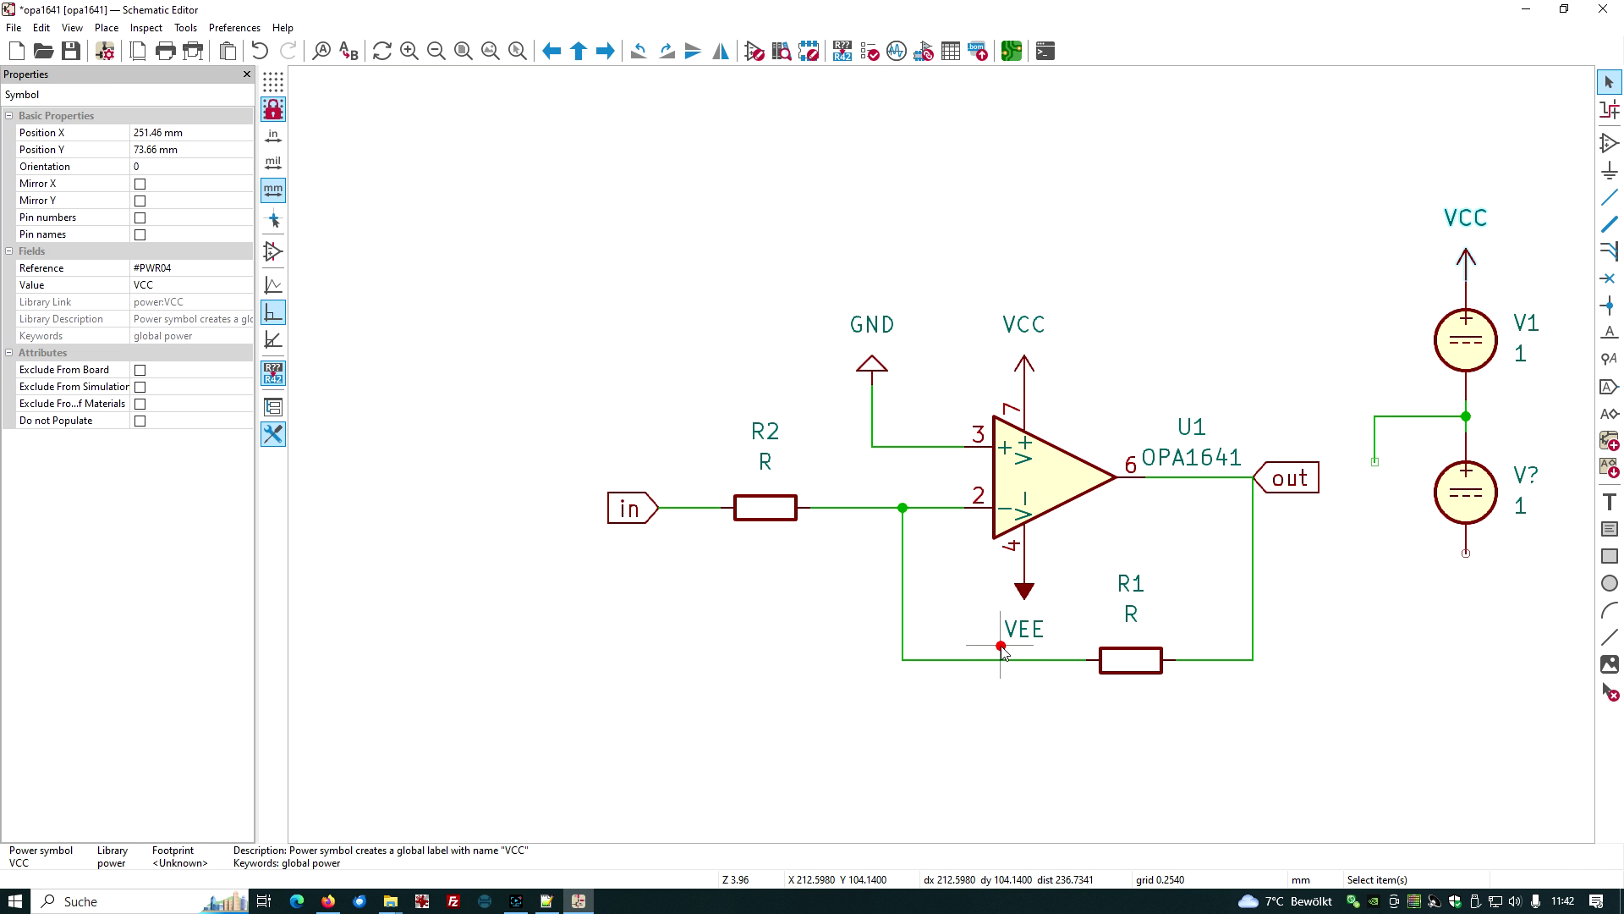
- Duplicate the op-amp's VEE symbol and place the copy on the lower voltage source's negative pin
{"action": "left_click_drag", "start_coordinate": [1003, 677], "coordinate": [1090, 520]}
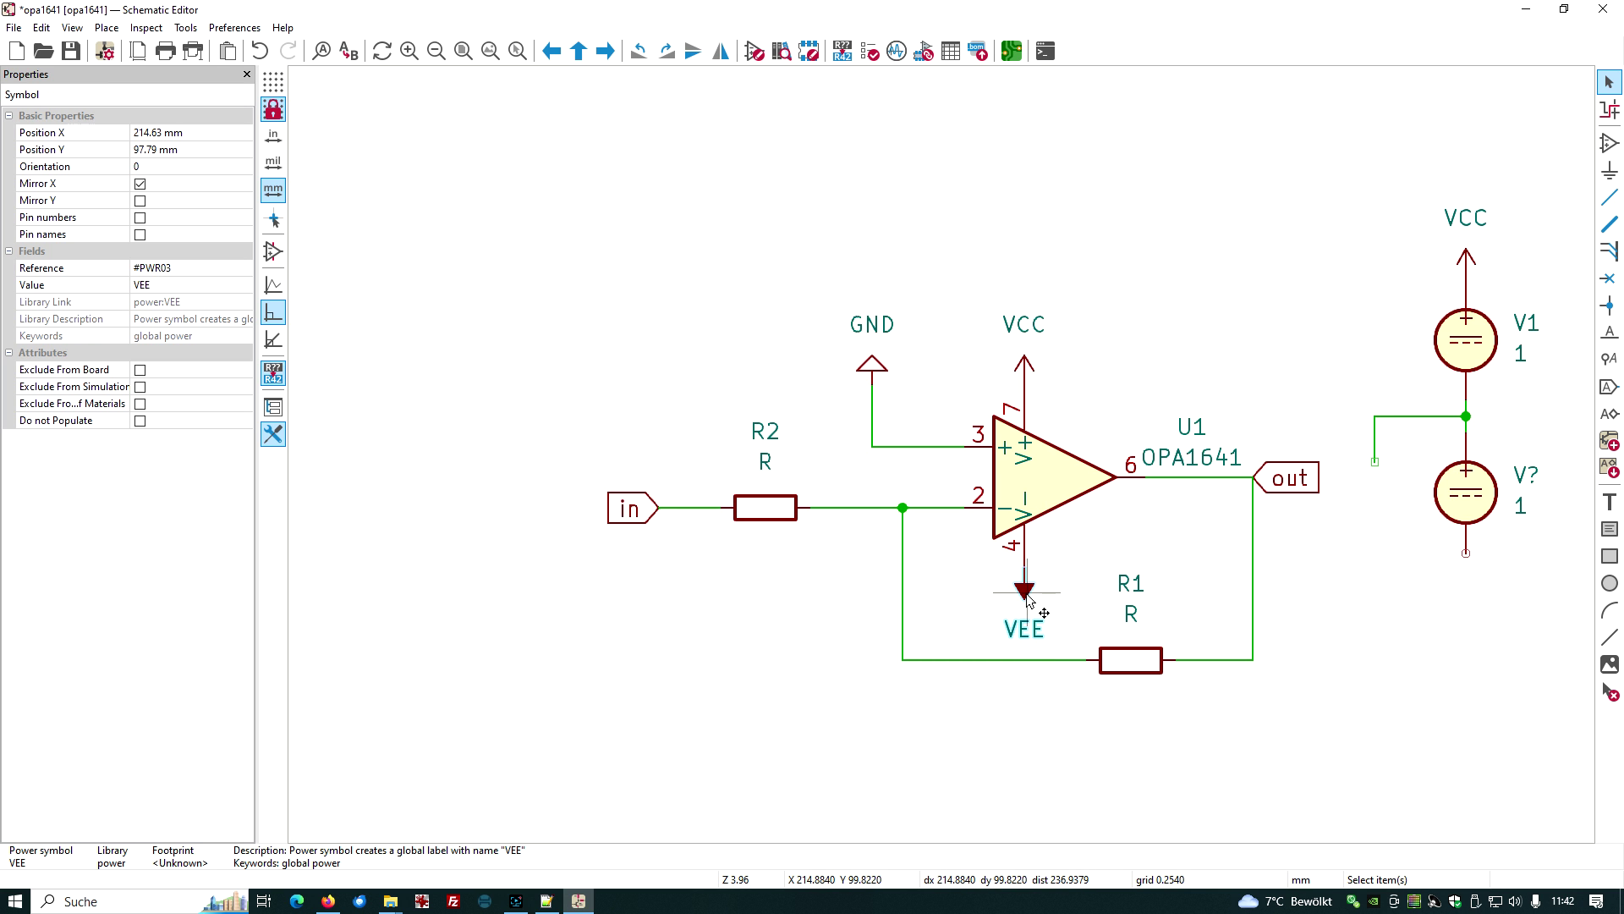
{"action": "right_click", "coordinate": [1026, 598]}
{"action": "left_click", "coordinate": [1125, 479]}
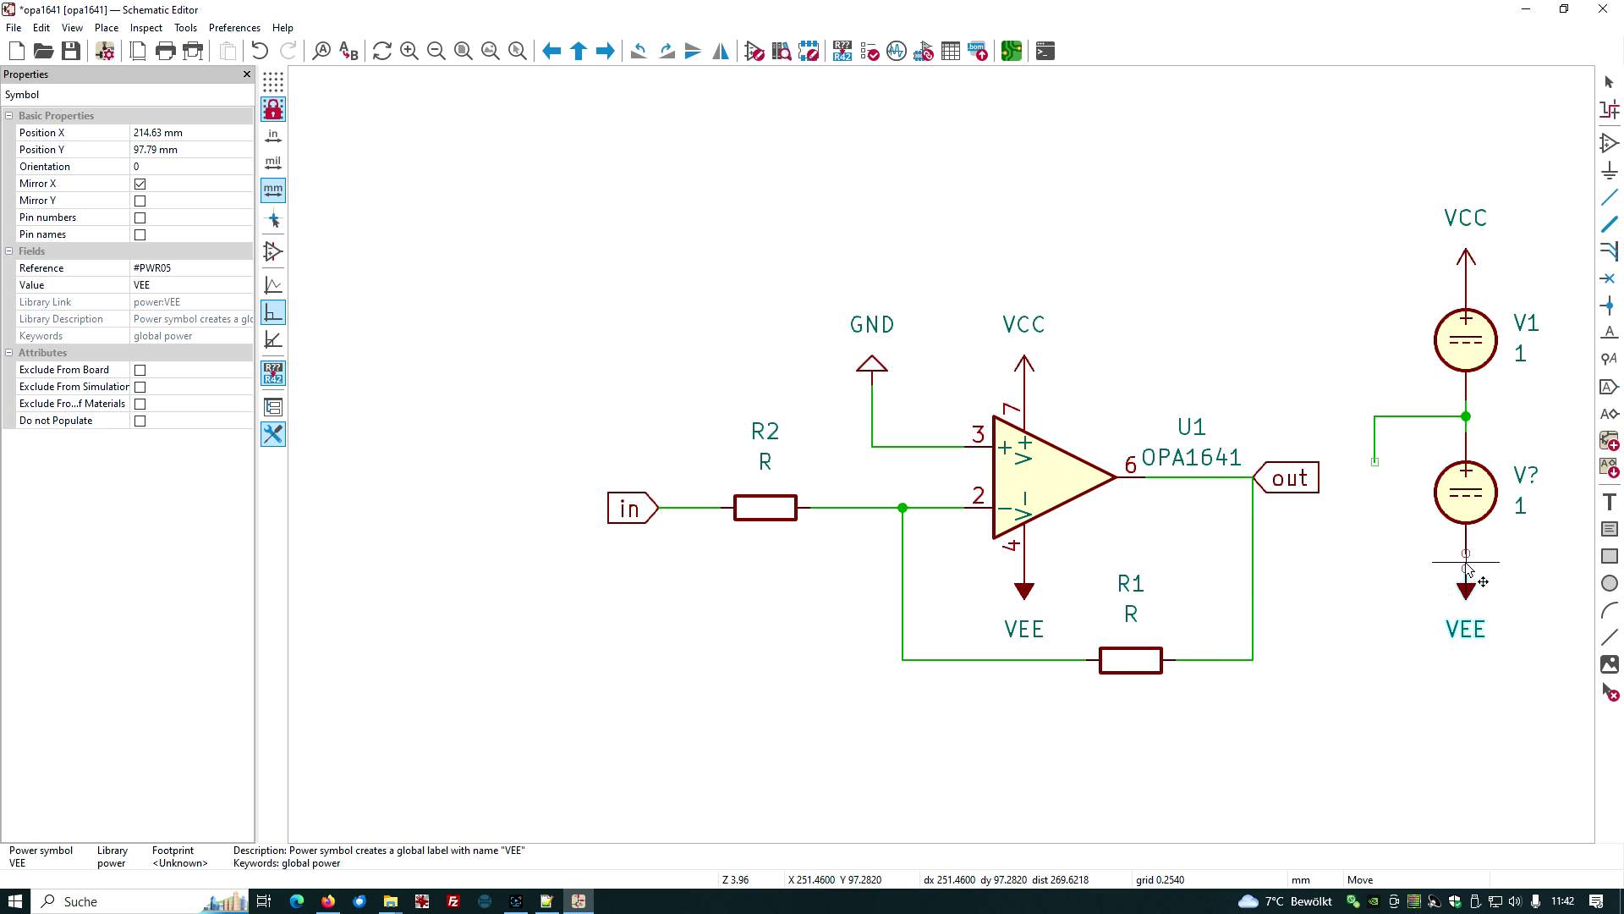
{"action": "left_click", "coordinate": [1467, 565]}
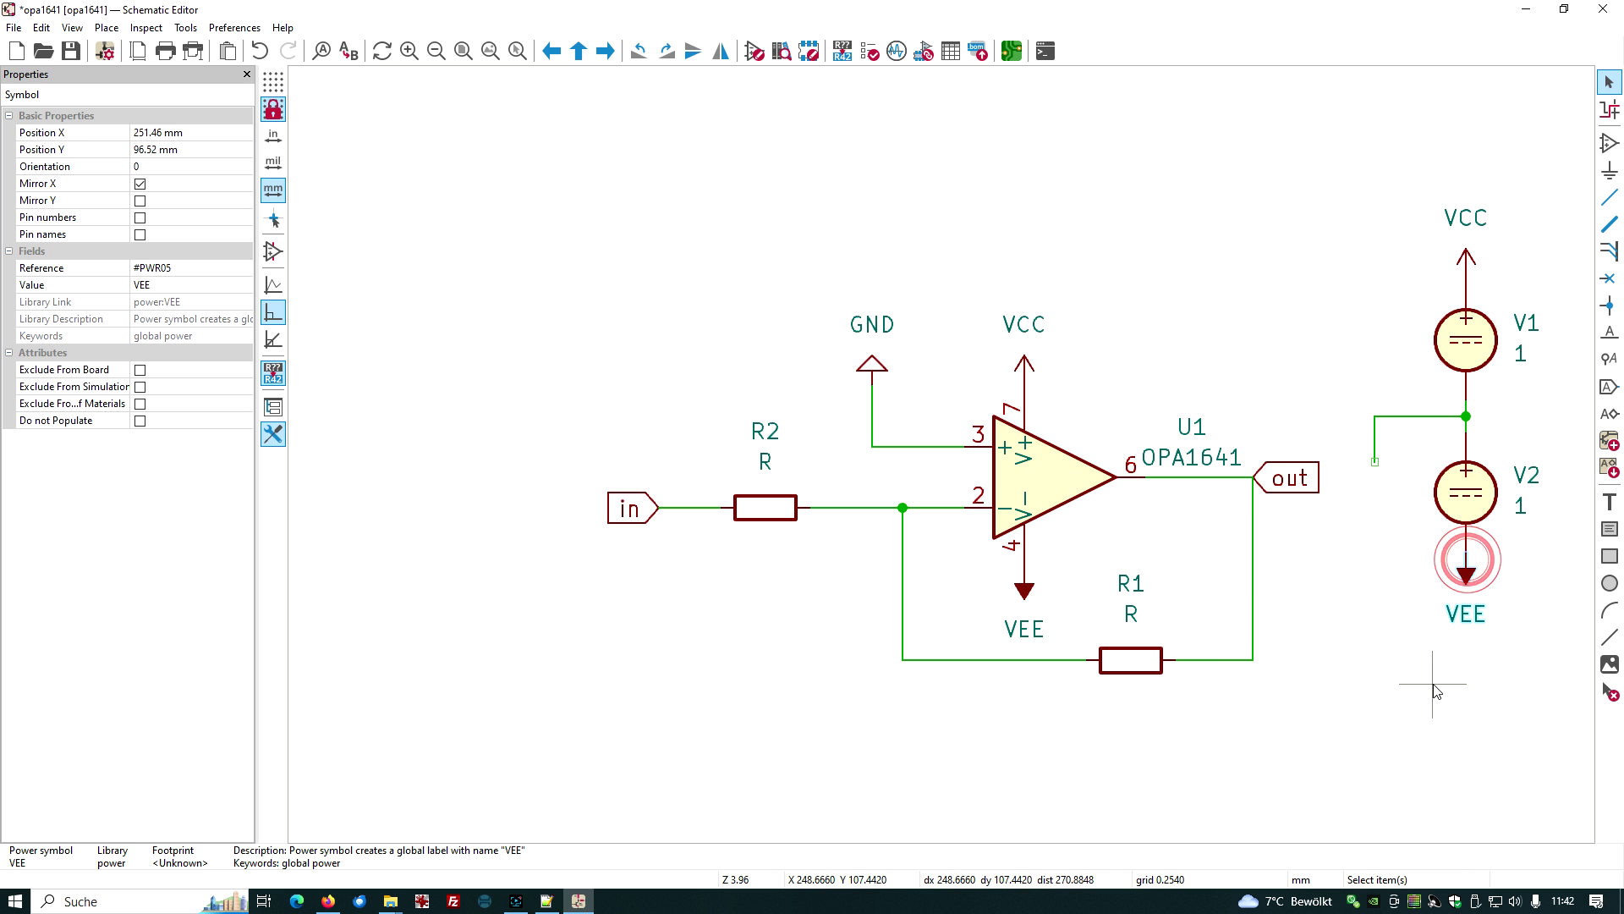
- Add a GND power symbol at the open end of the wire branching from the midpoint of the two sources
{"action": "left_click", "coordinate": [1606, 142]}
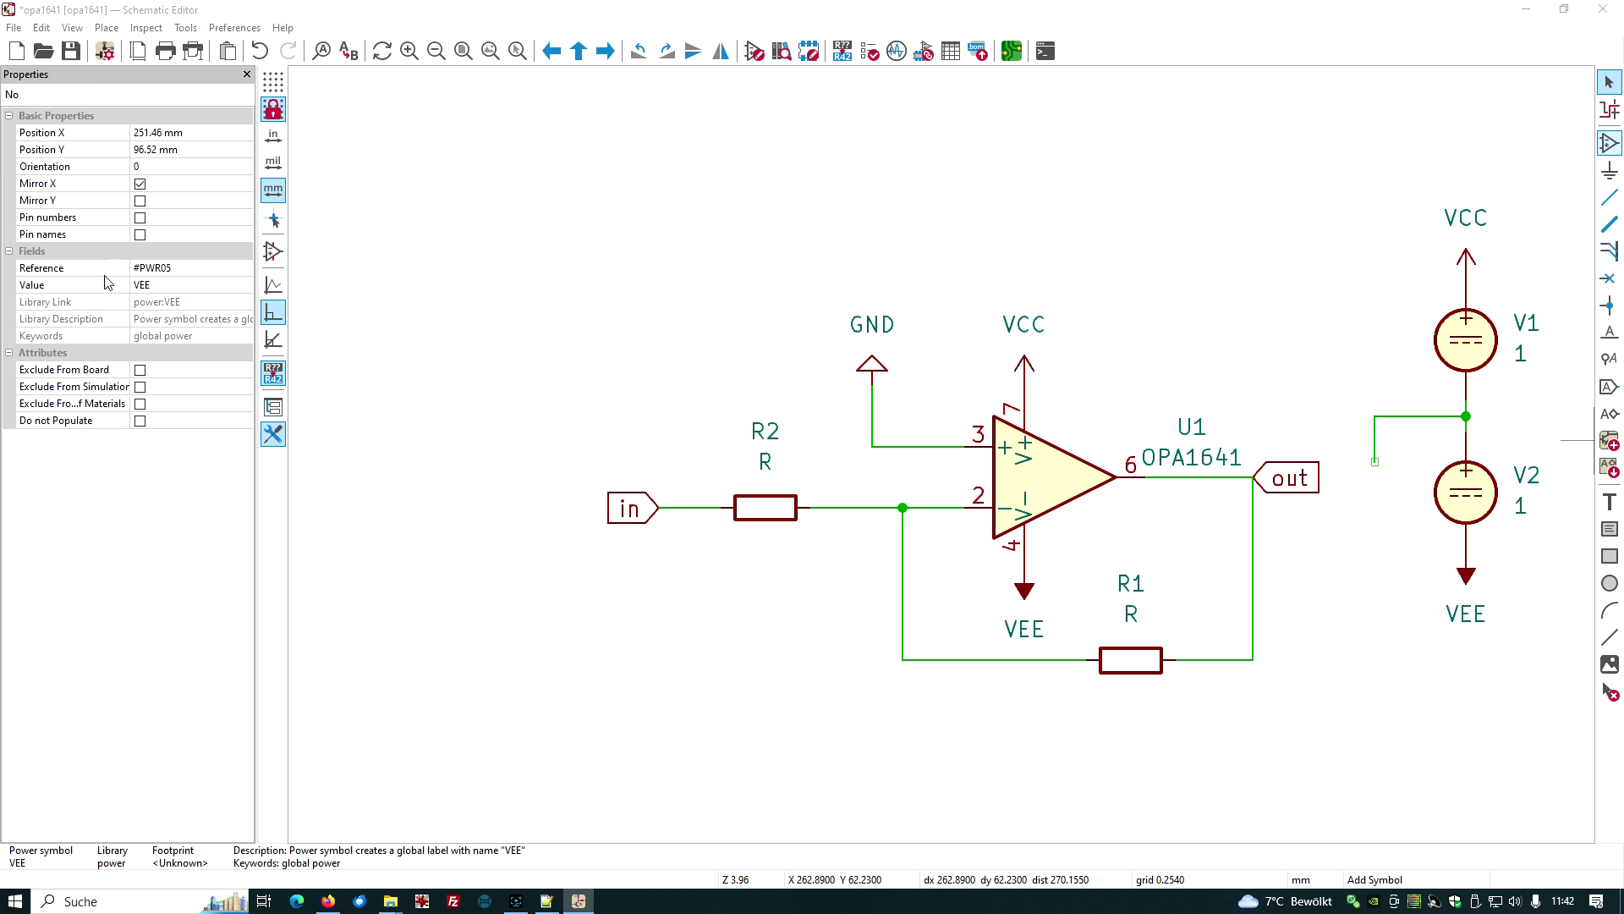
{"action": "type", "text": "gnd"}
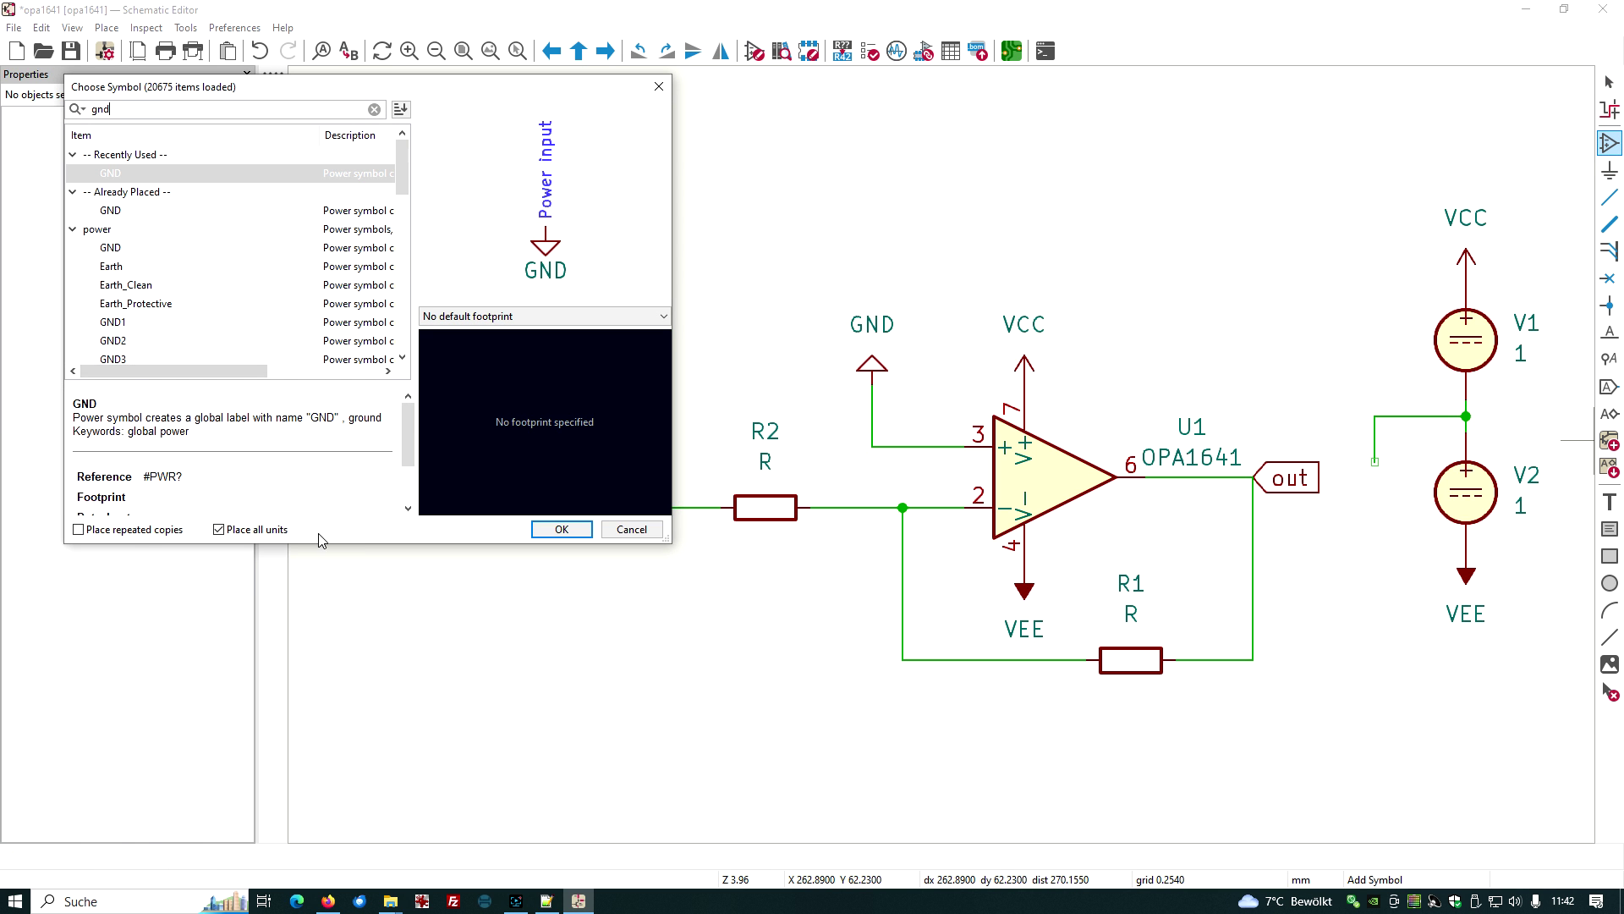
{"action": "left_click", "coordinate": [557, 526]}
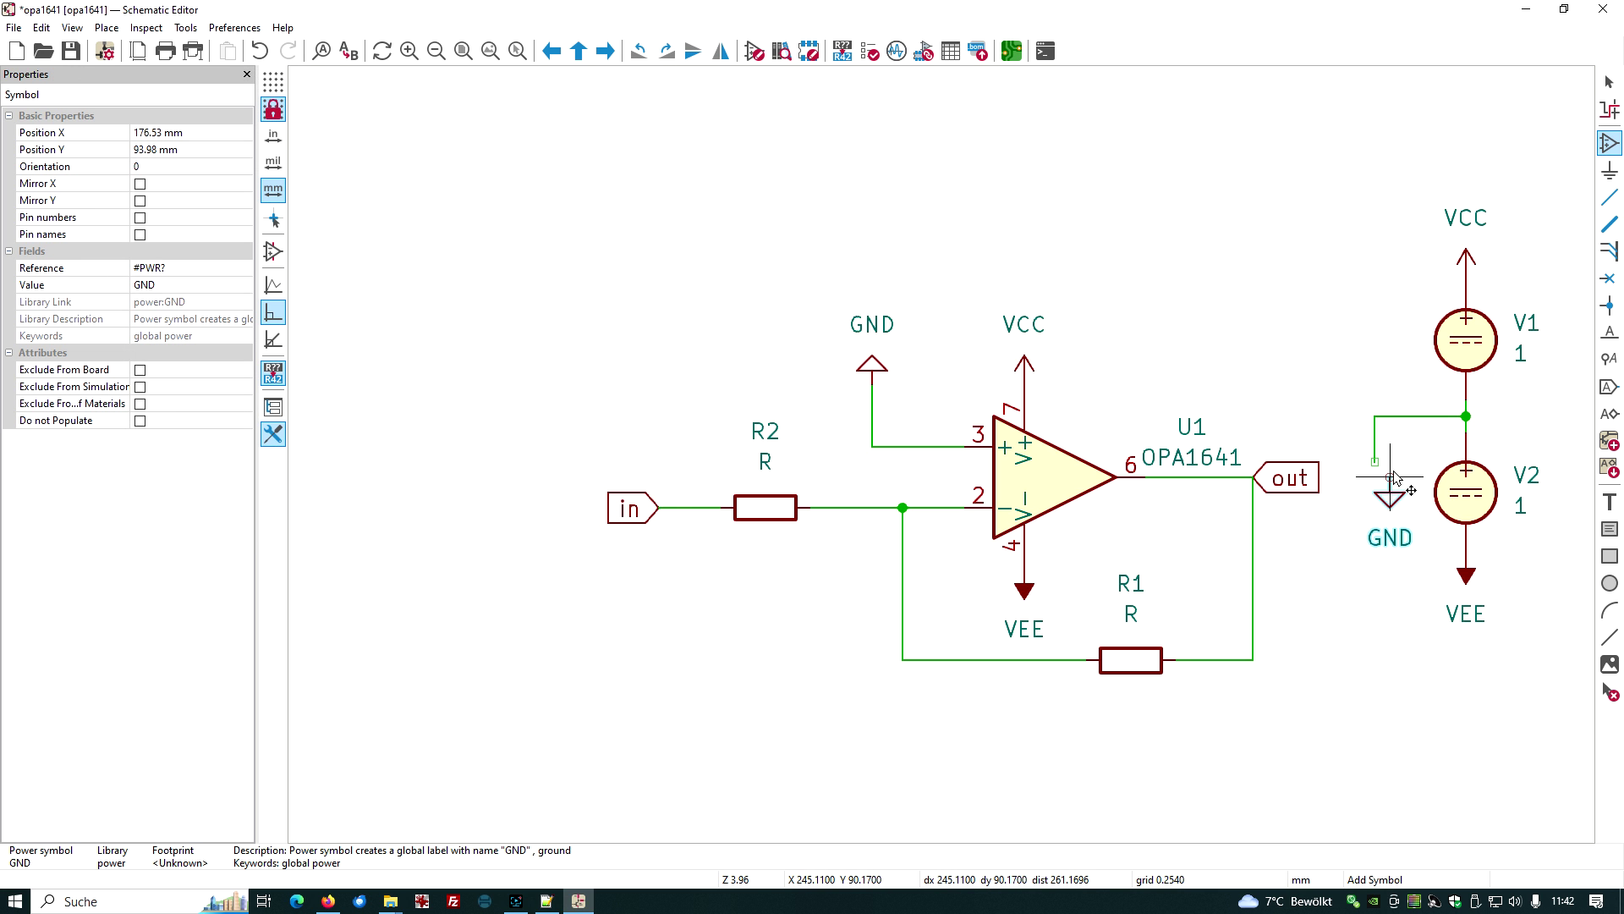
{"action": "left_click", "coordinate": [1380, 465]}
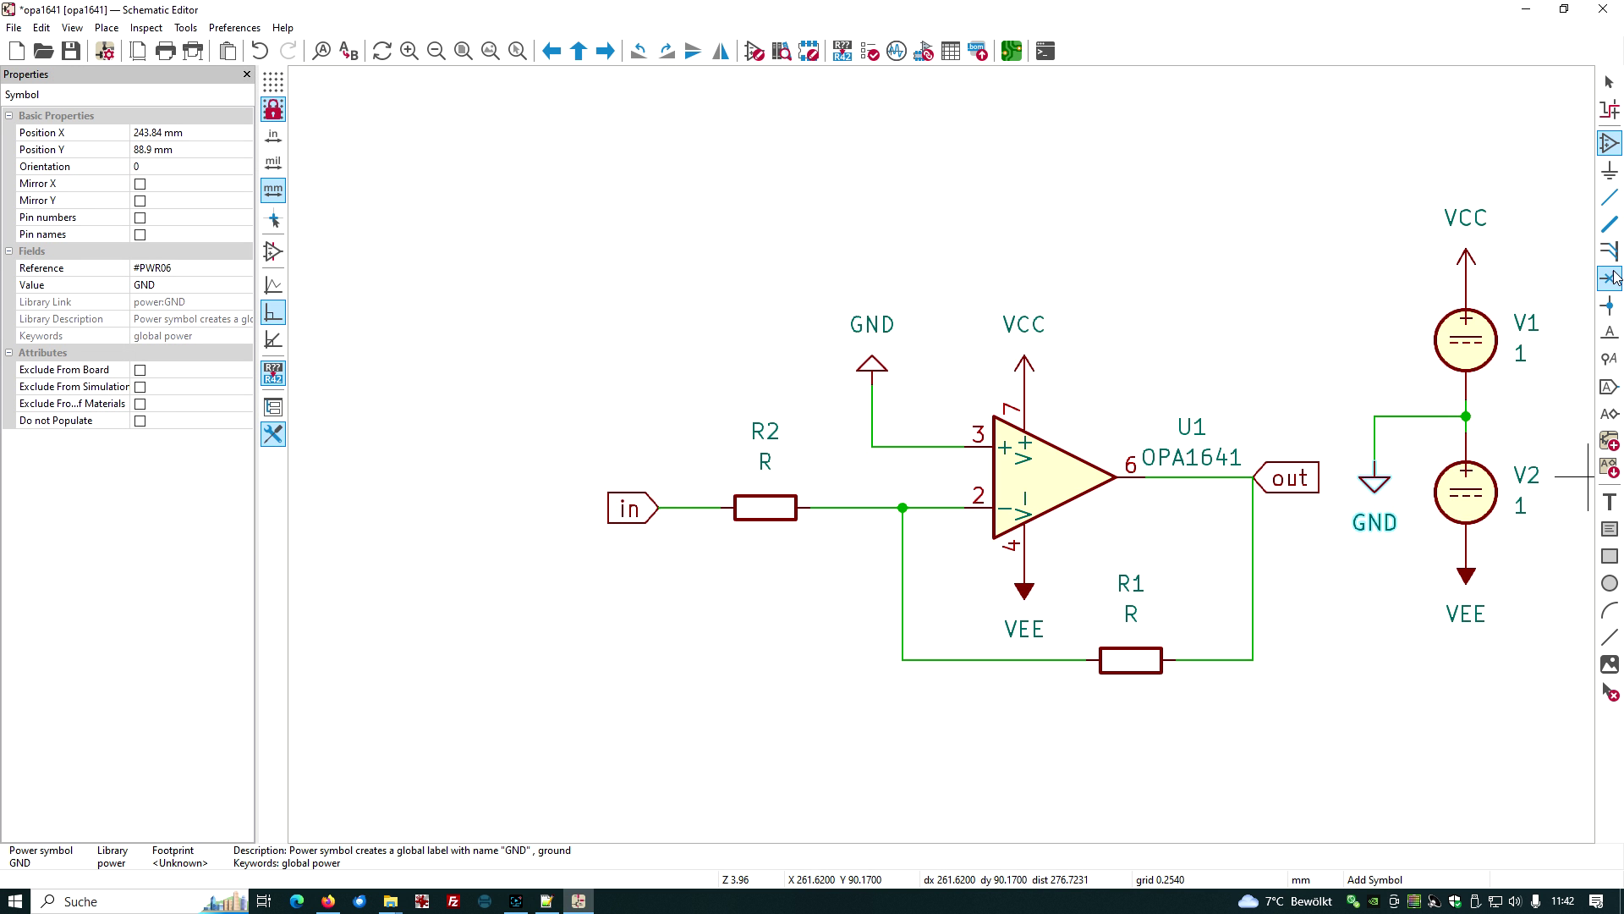
{"action": "left_click", "coordinate": [1607, 82]}
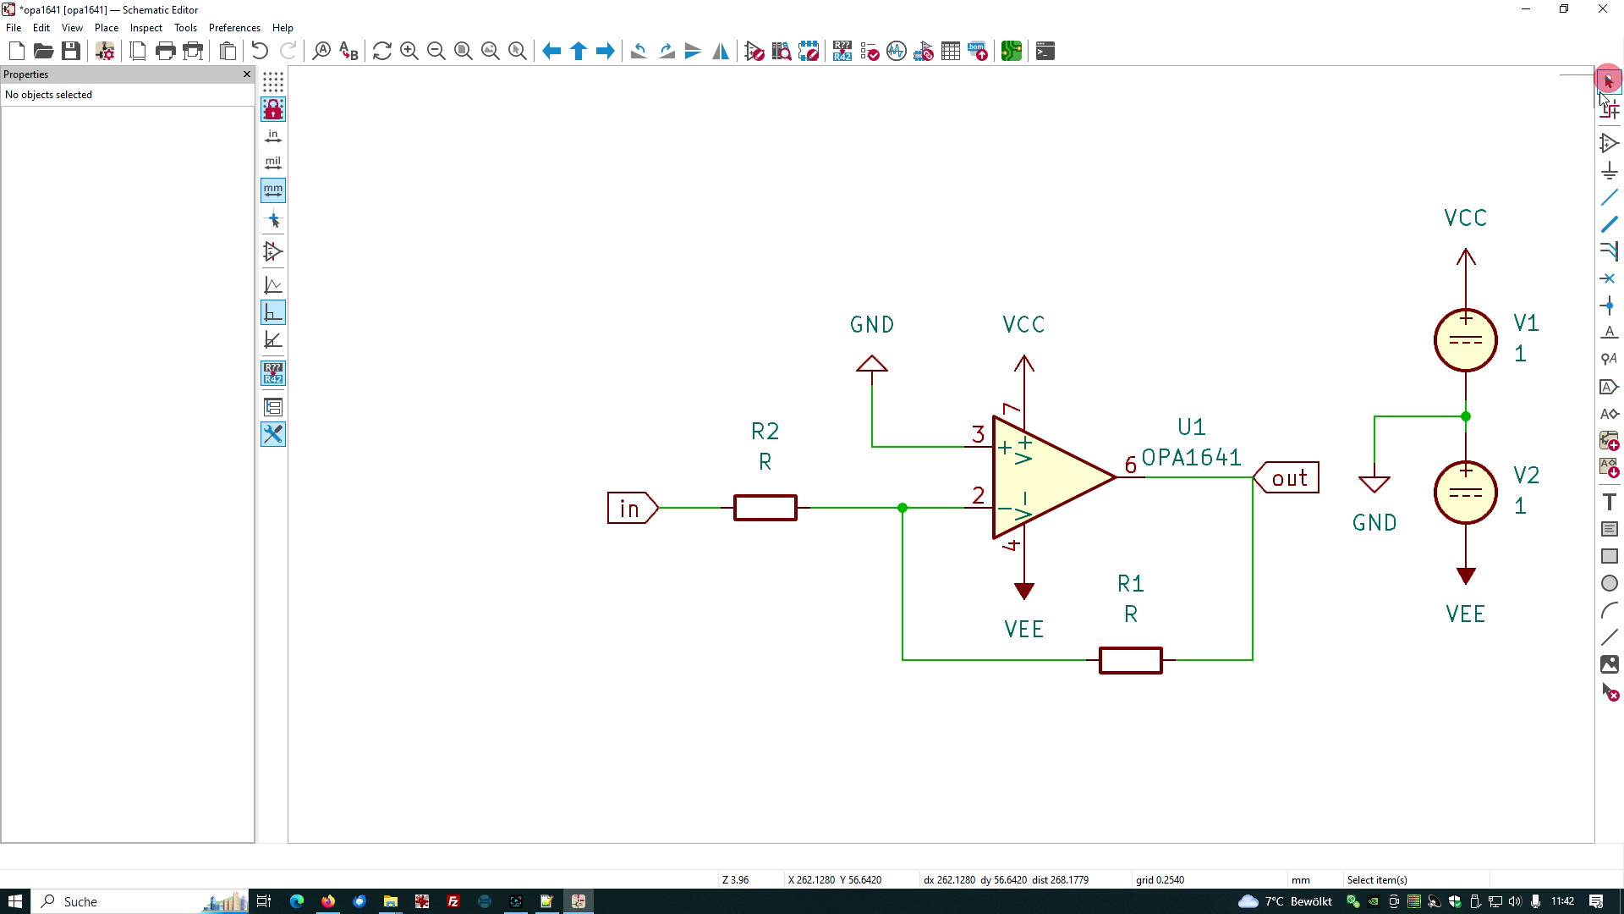
- Set the values of voltage sources V1 and V2 to 15 each
{"action": "left_click", "coordinate": [1522, 353]}
{"action": "double_click", "coordinate": [1522, 353]}
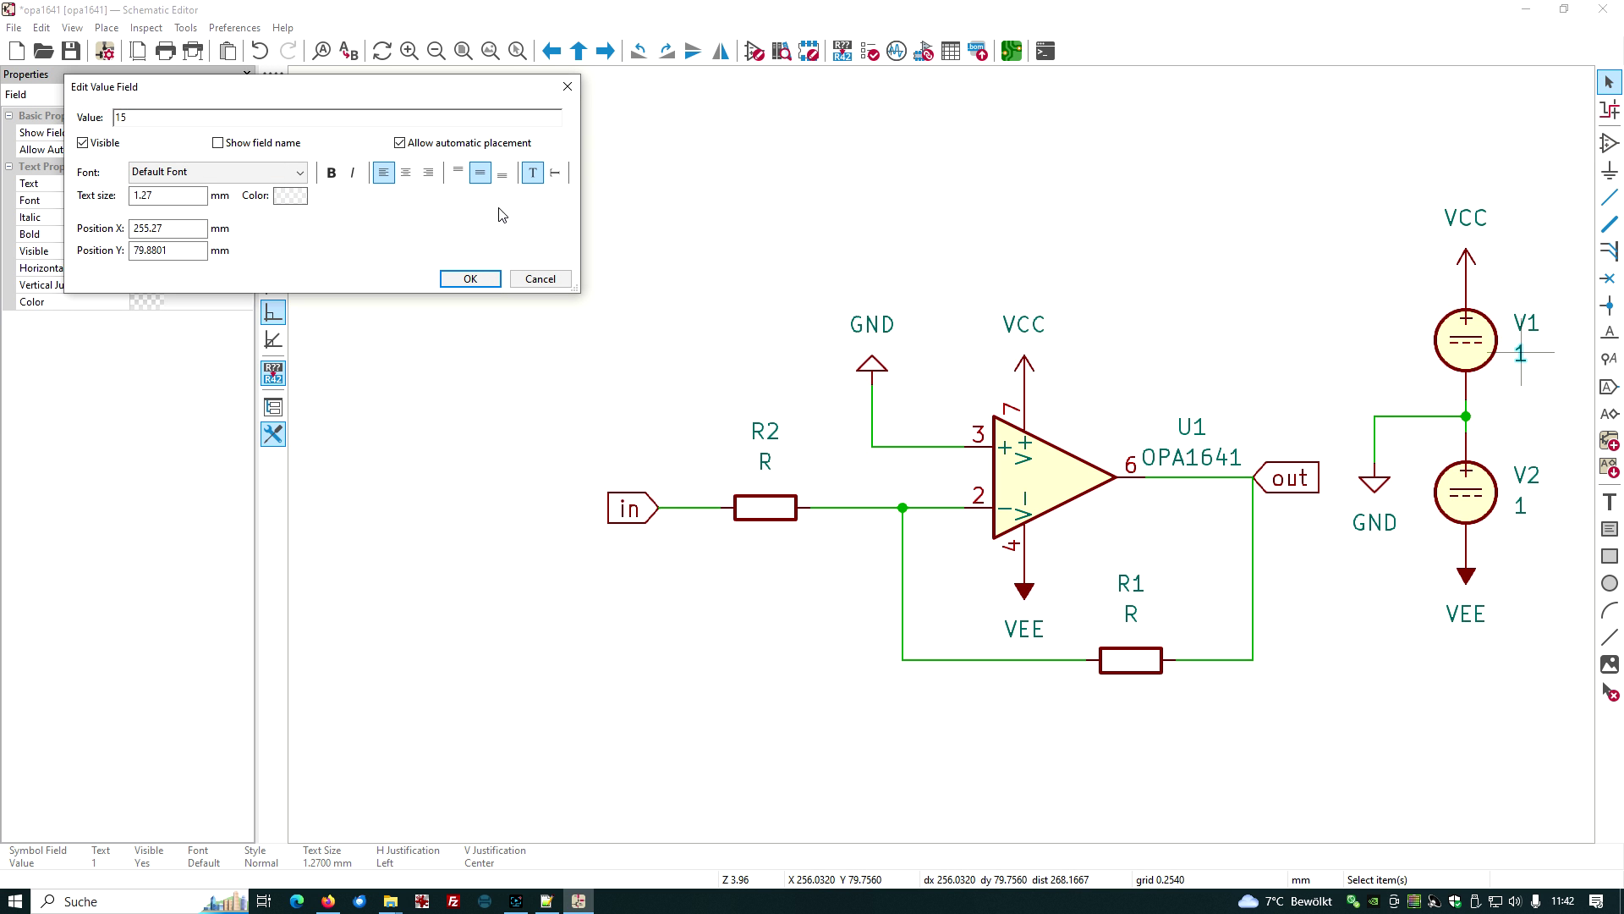
{"action": "left_click", "coordinate": [470, 279]}
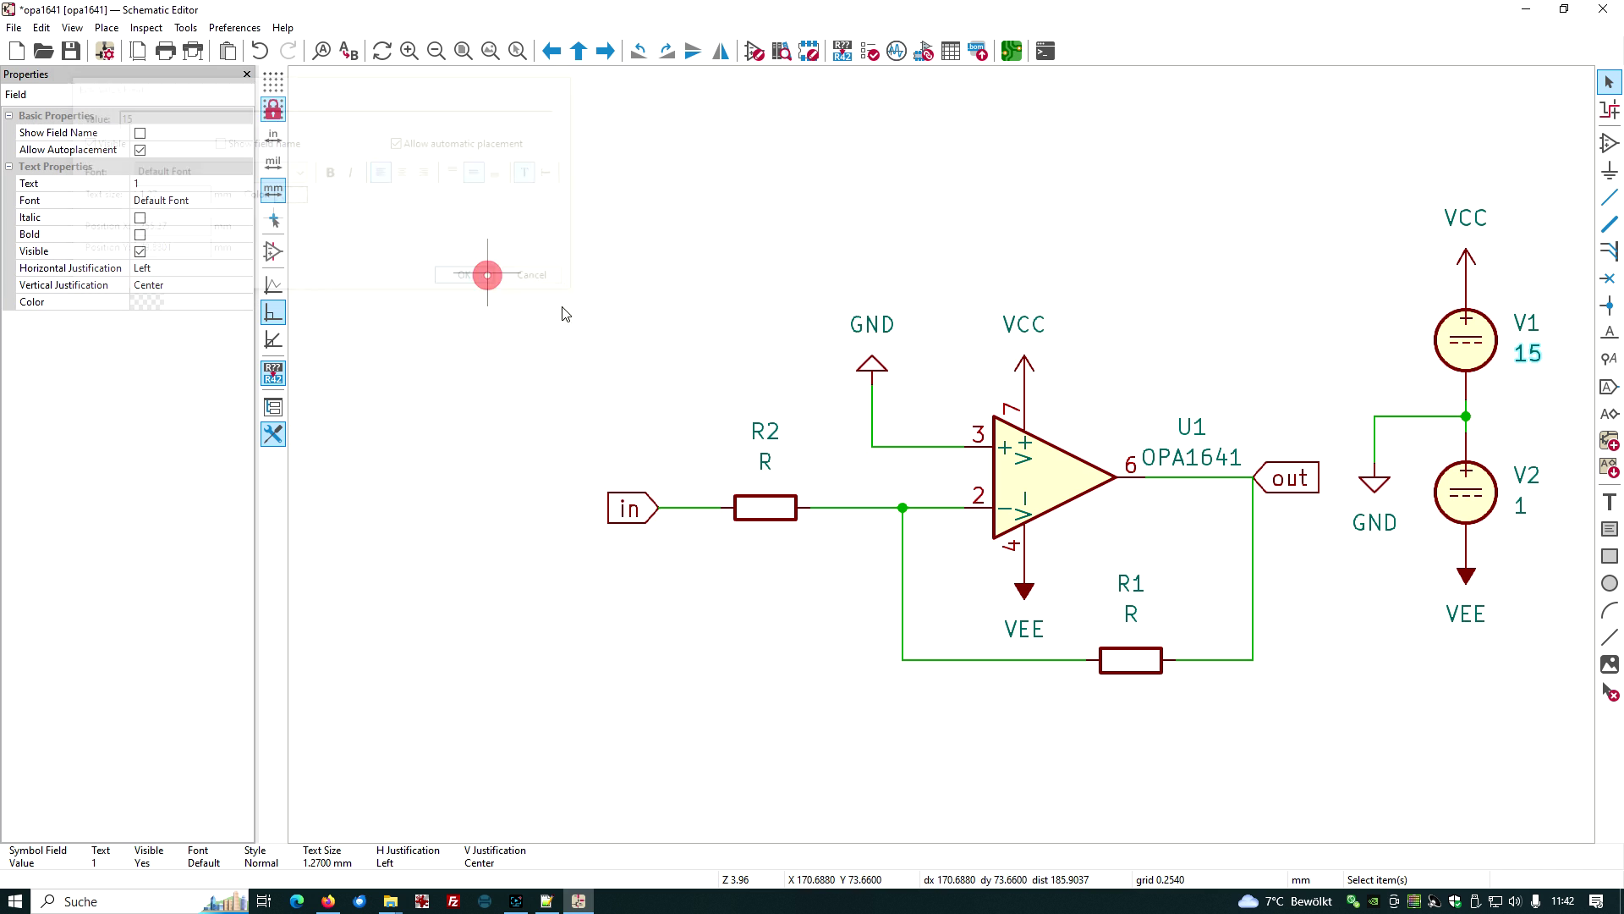
{"action": "double_click", "coordinate": [1522, 512]}
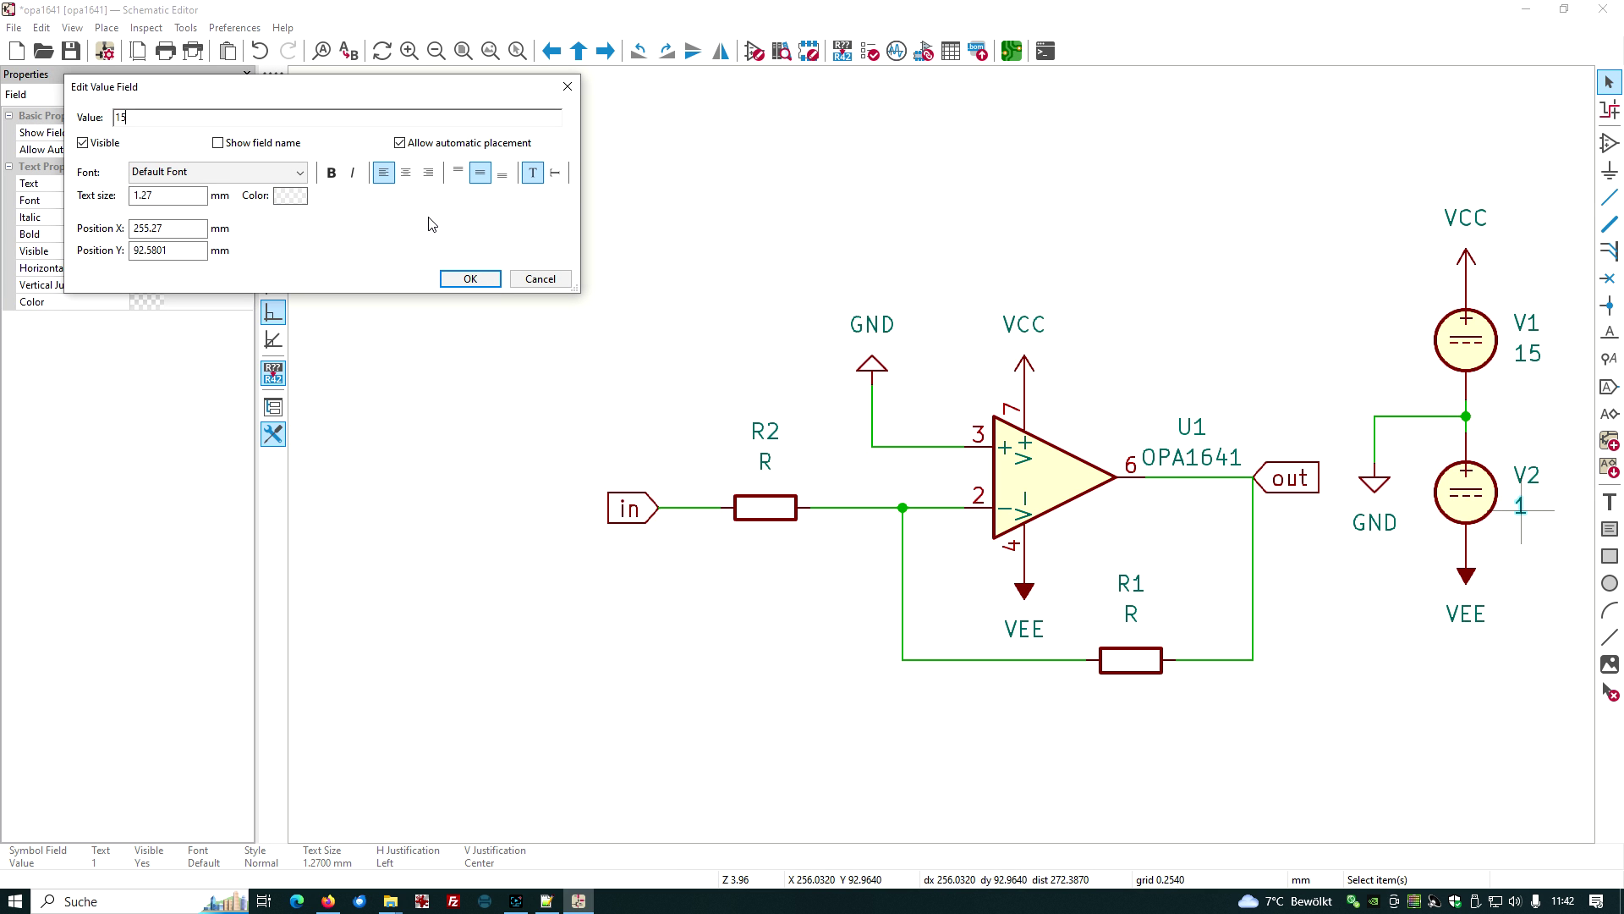
{"action": "left_click", "coordinate": [478, 279]}
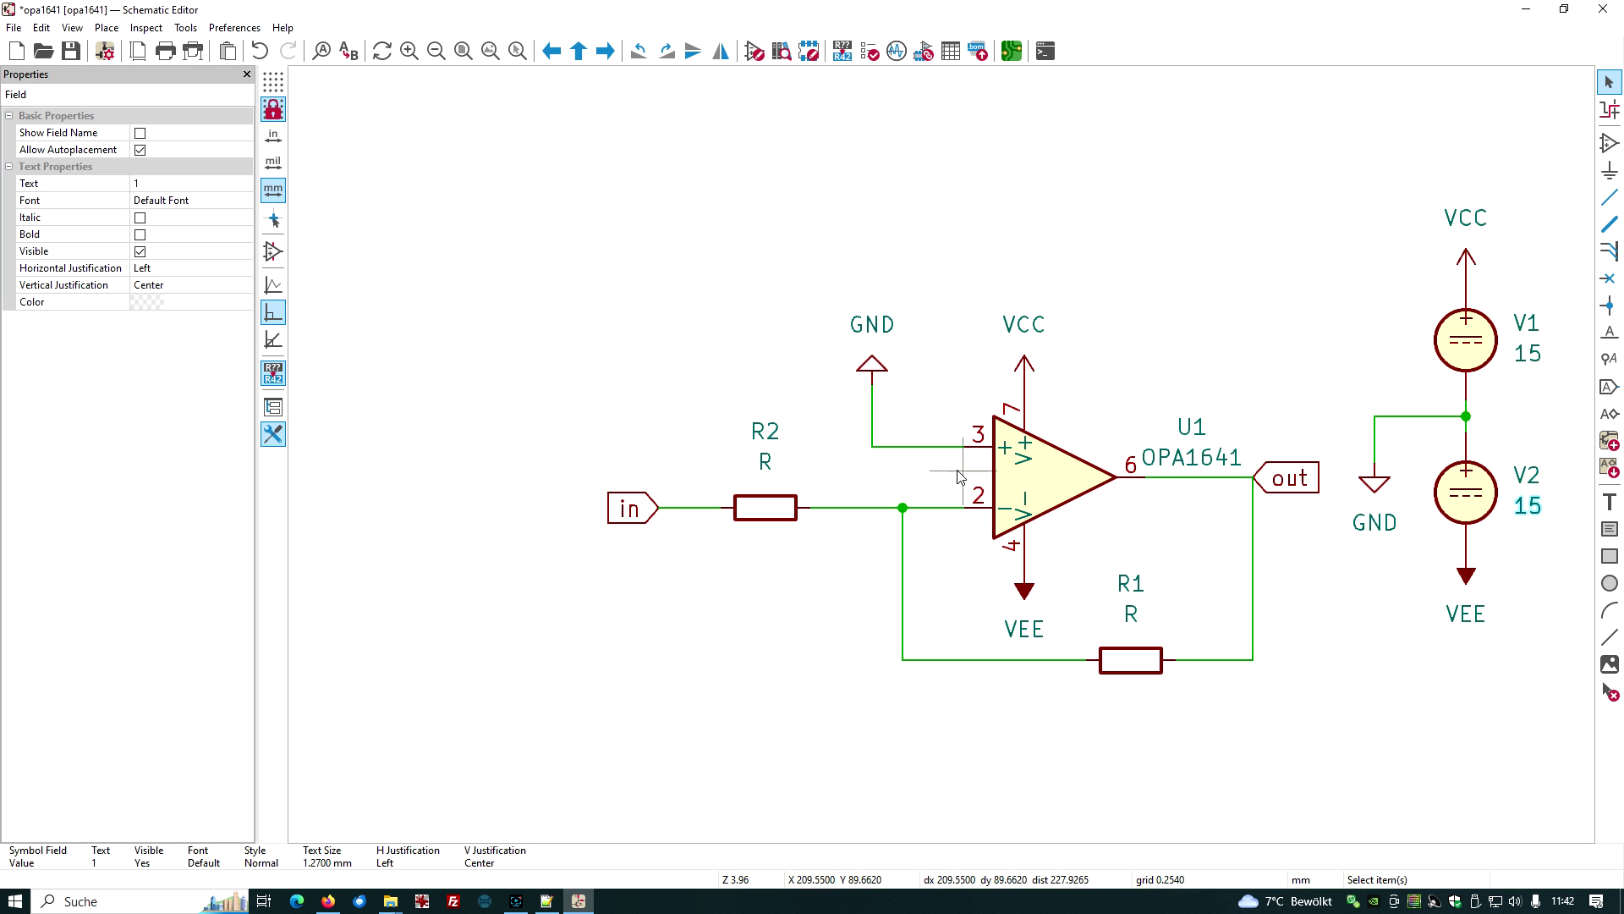
- Set input resistor R2 to 10k and feedback resistor R1 to 100k
{"action": "double_click", "coordinate": [766, 465]}
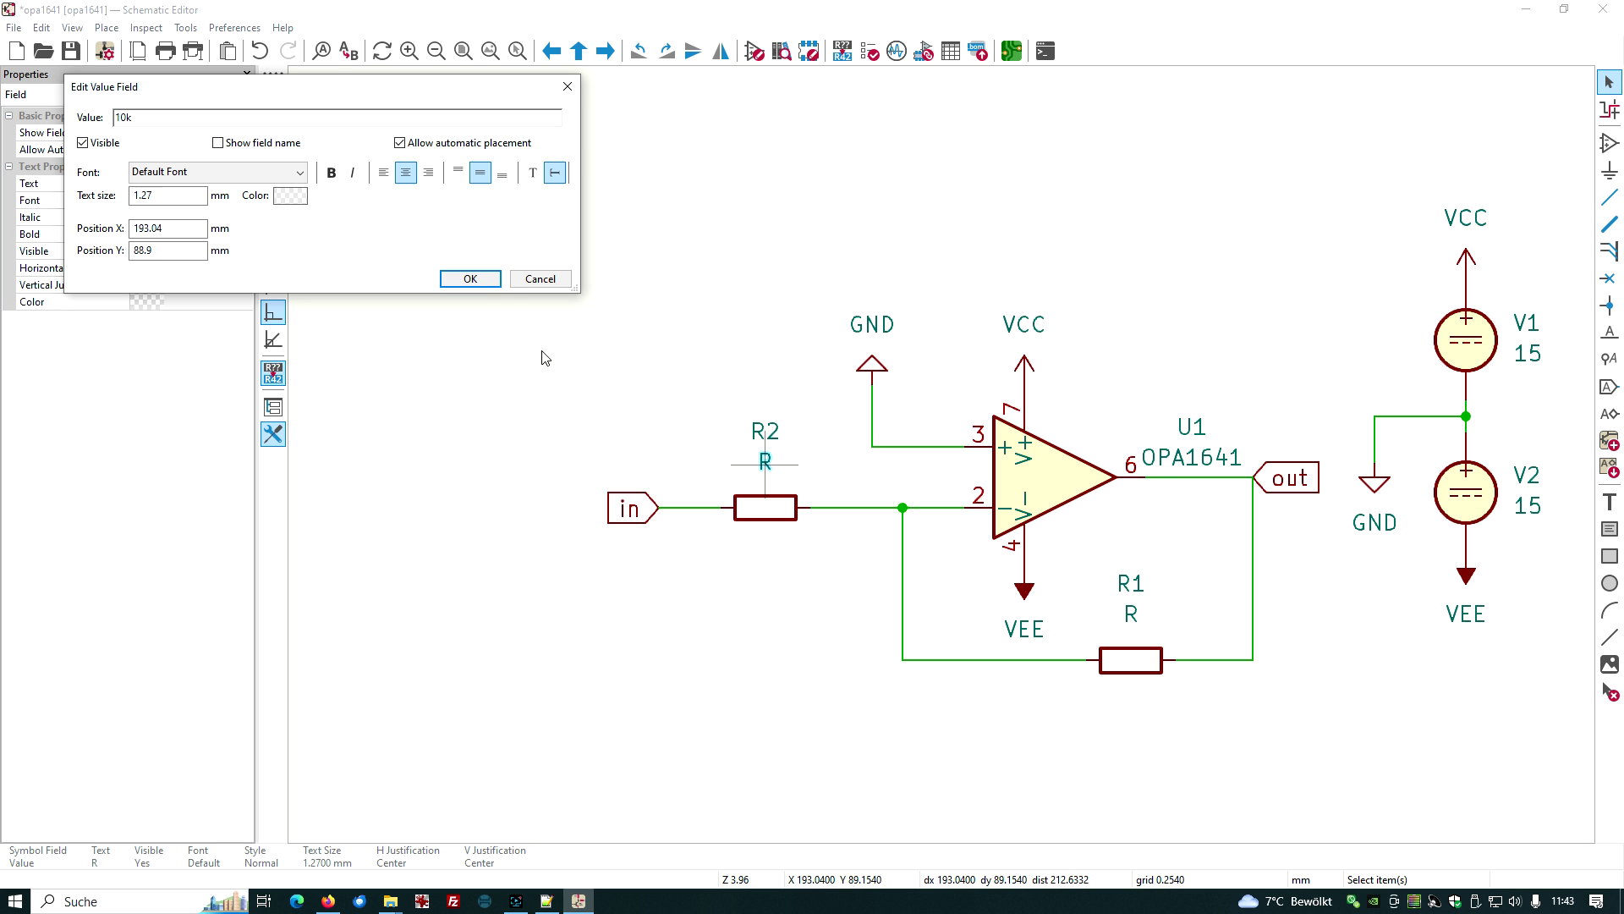
{"action": "left_click", "coordinate": [495, 283]}
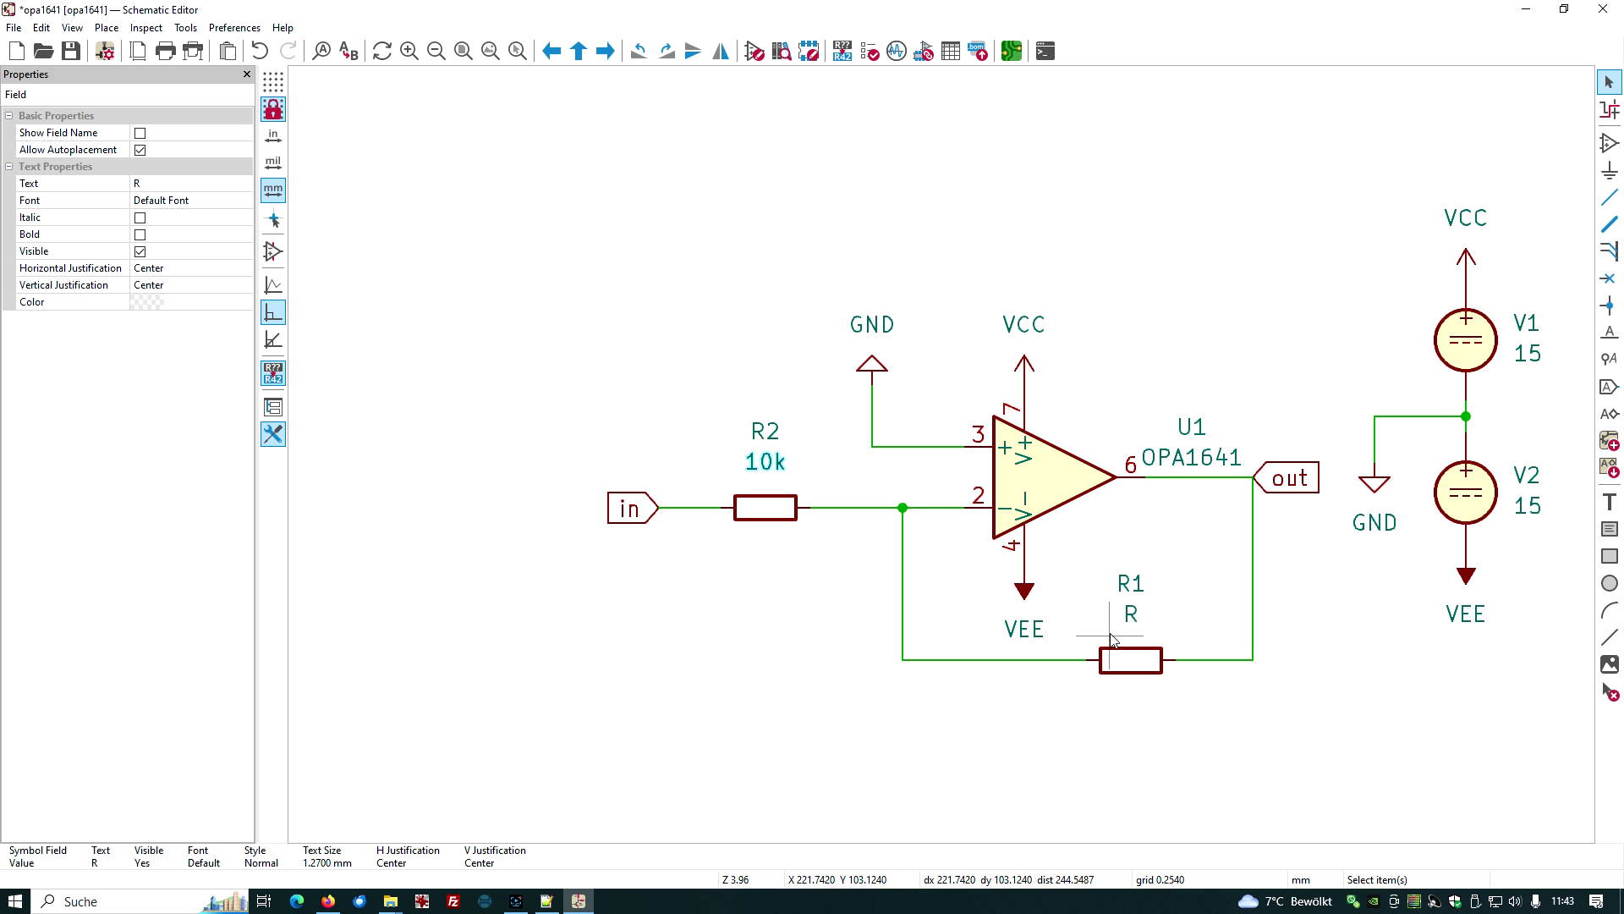
{"action": "double_click", "coordinate": [1132, 616]}
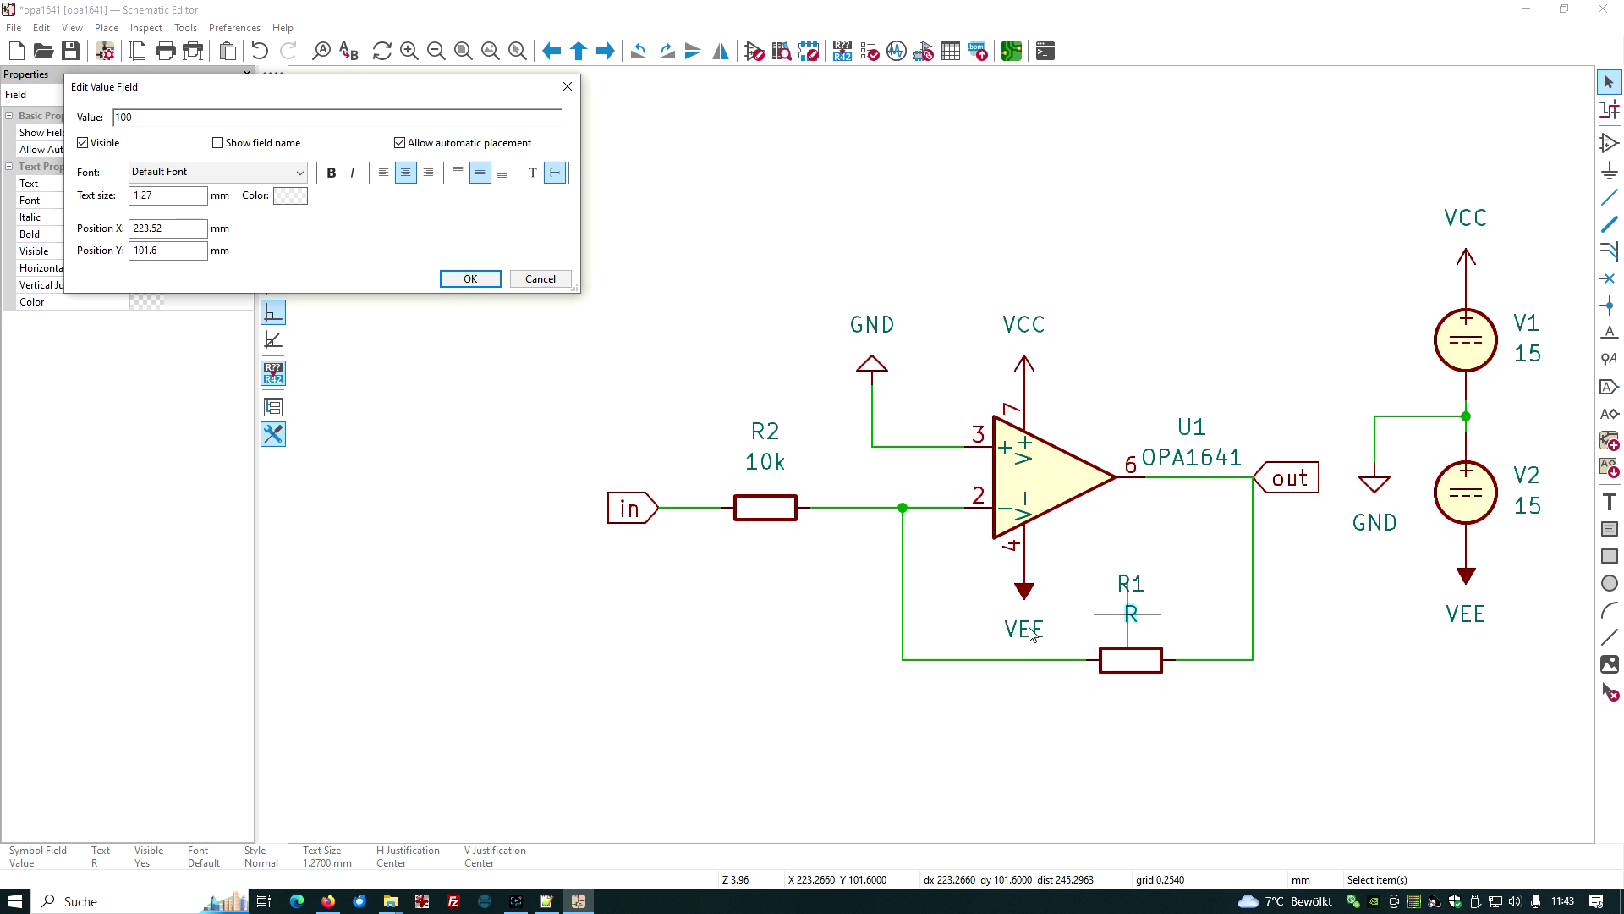
{"action": "left_click", "coordinate": [471, 279]}
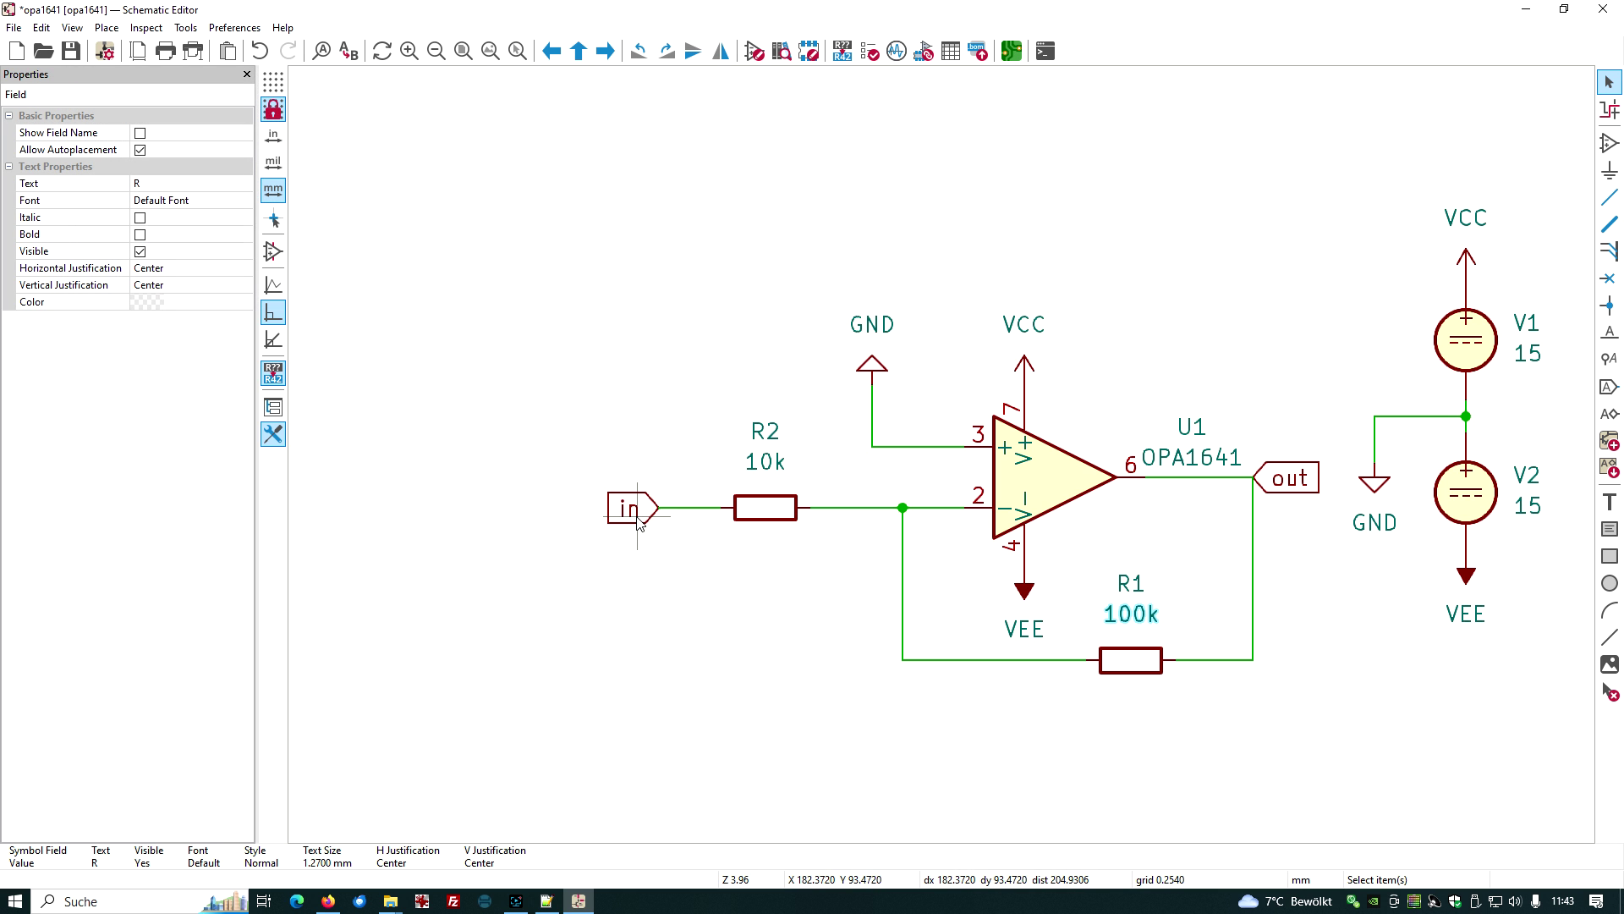
- Add a VSIN sinusoidal voltage source from the Simulation_SPICE library below the wire between the in label and R2
{"action": "left_click", "coordinate": [1610, 142]}
{"action": "left_click", "coordinate": [1563, 150]}
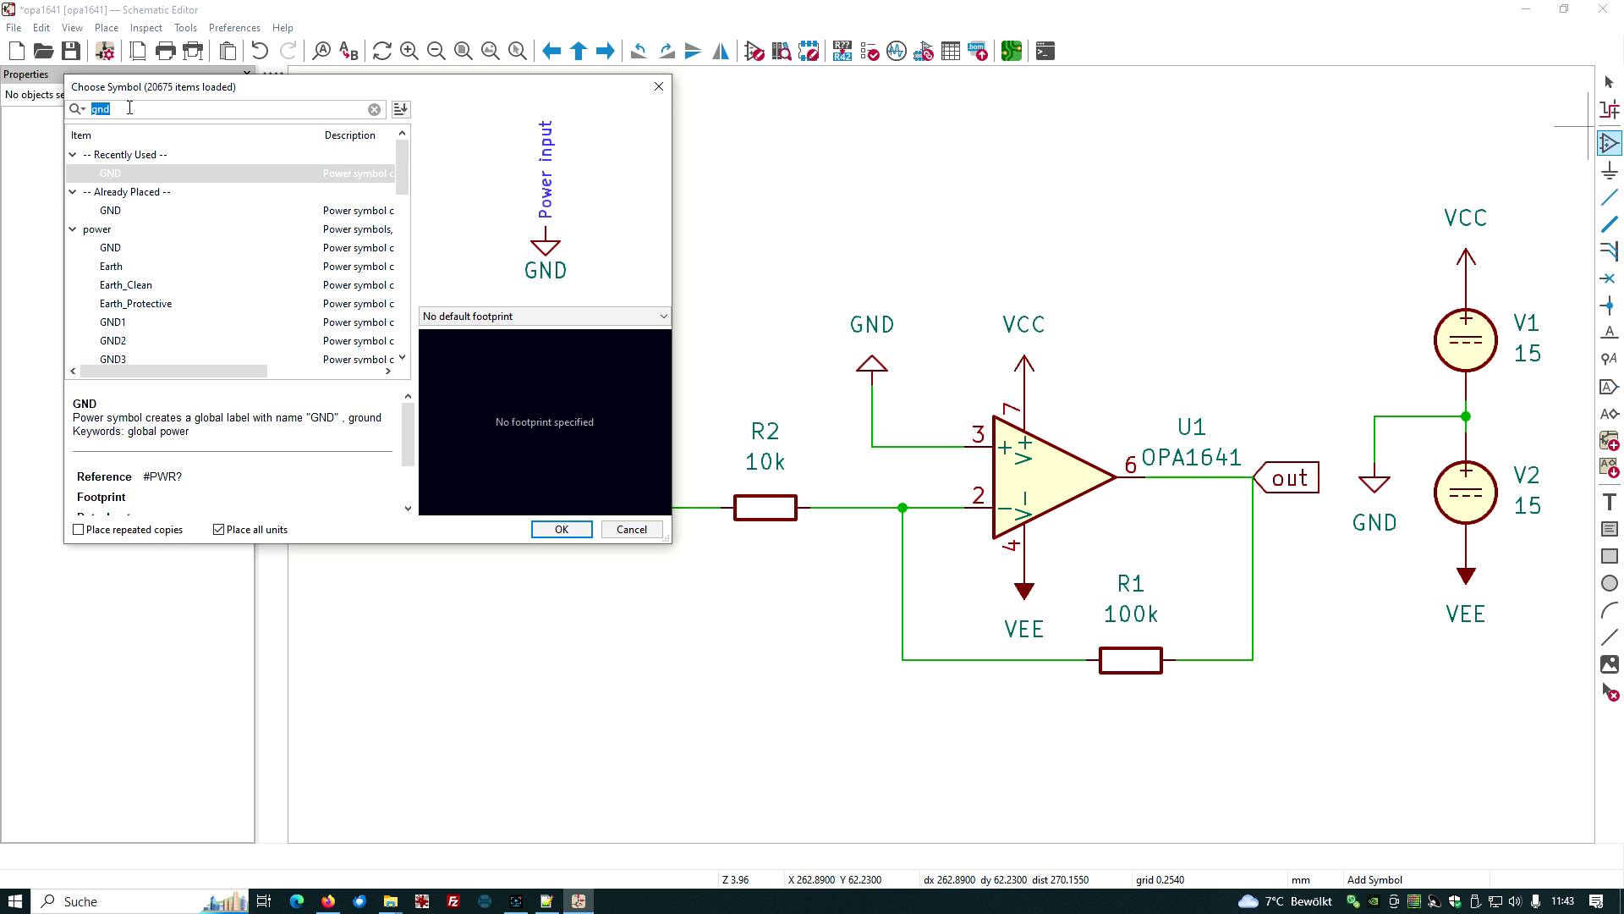
{"action": "type", "text": "vsin"}
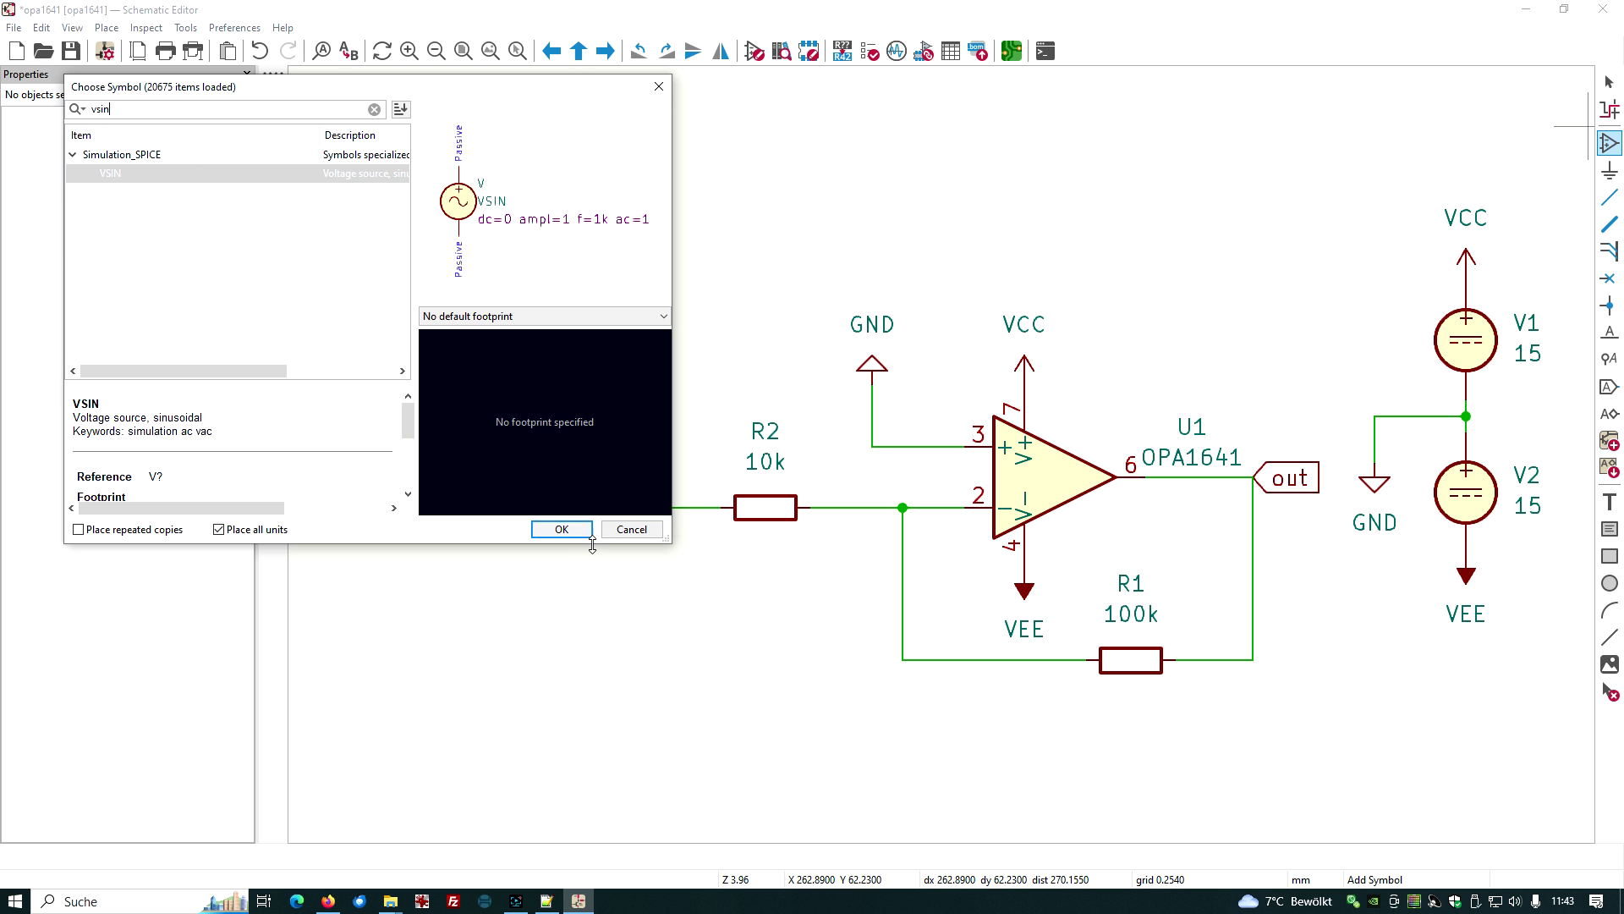
{"action": "left_click", "coordinate": [562, 528]}
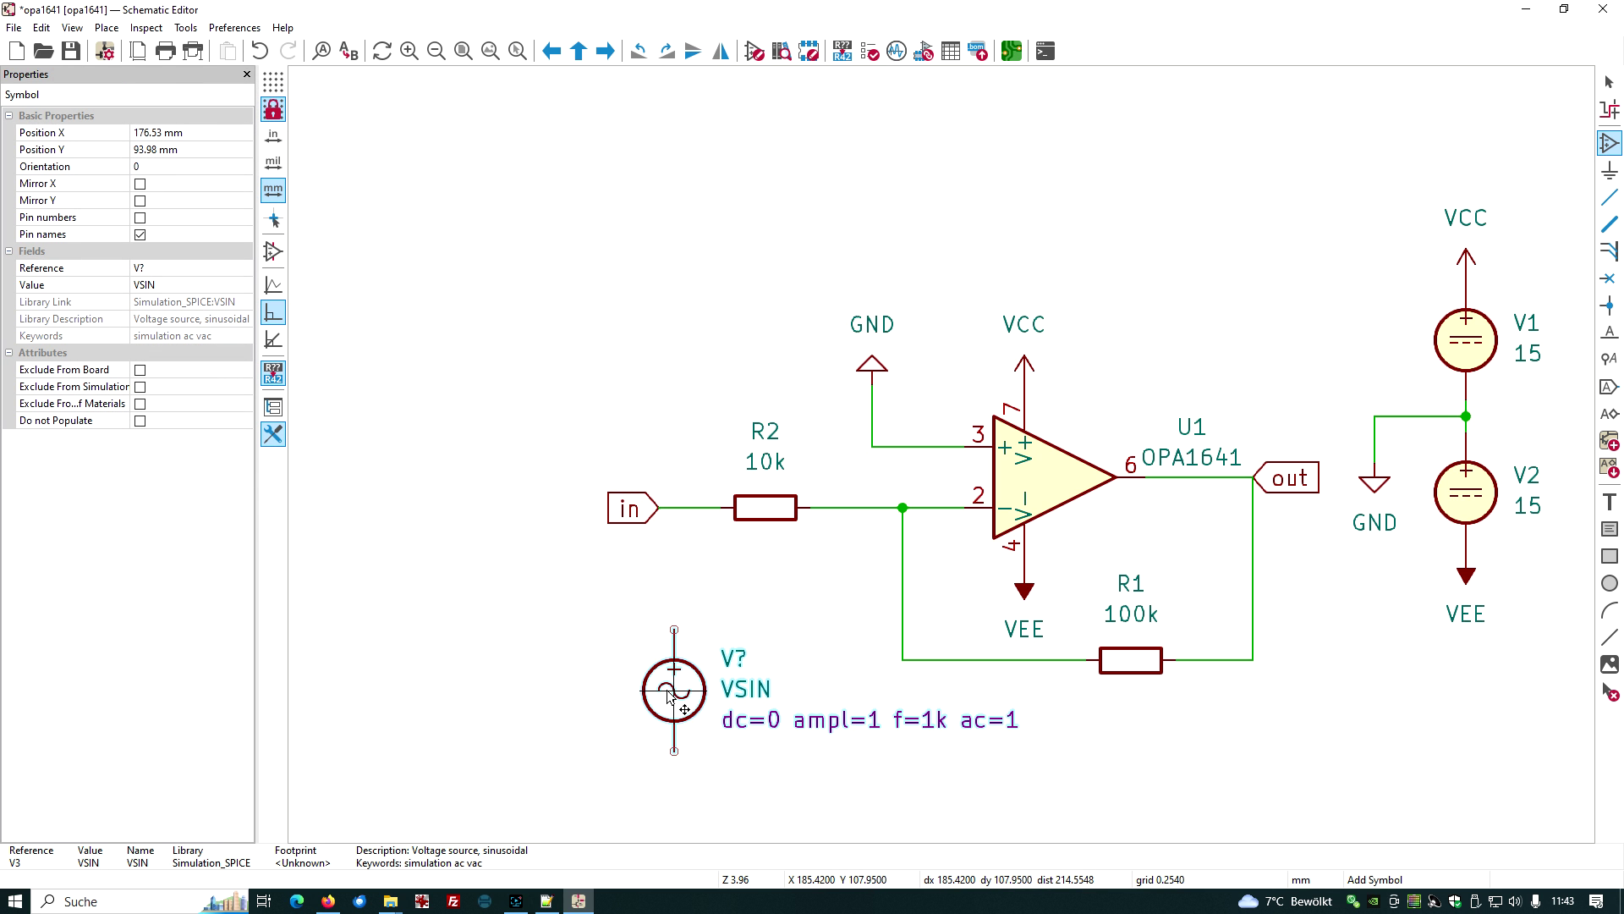
{"action": "left_click", "coordinate": [701, 699]}
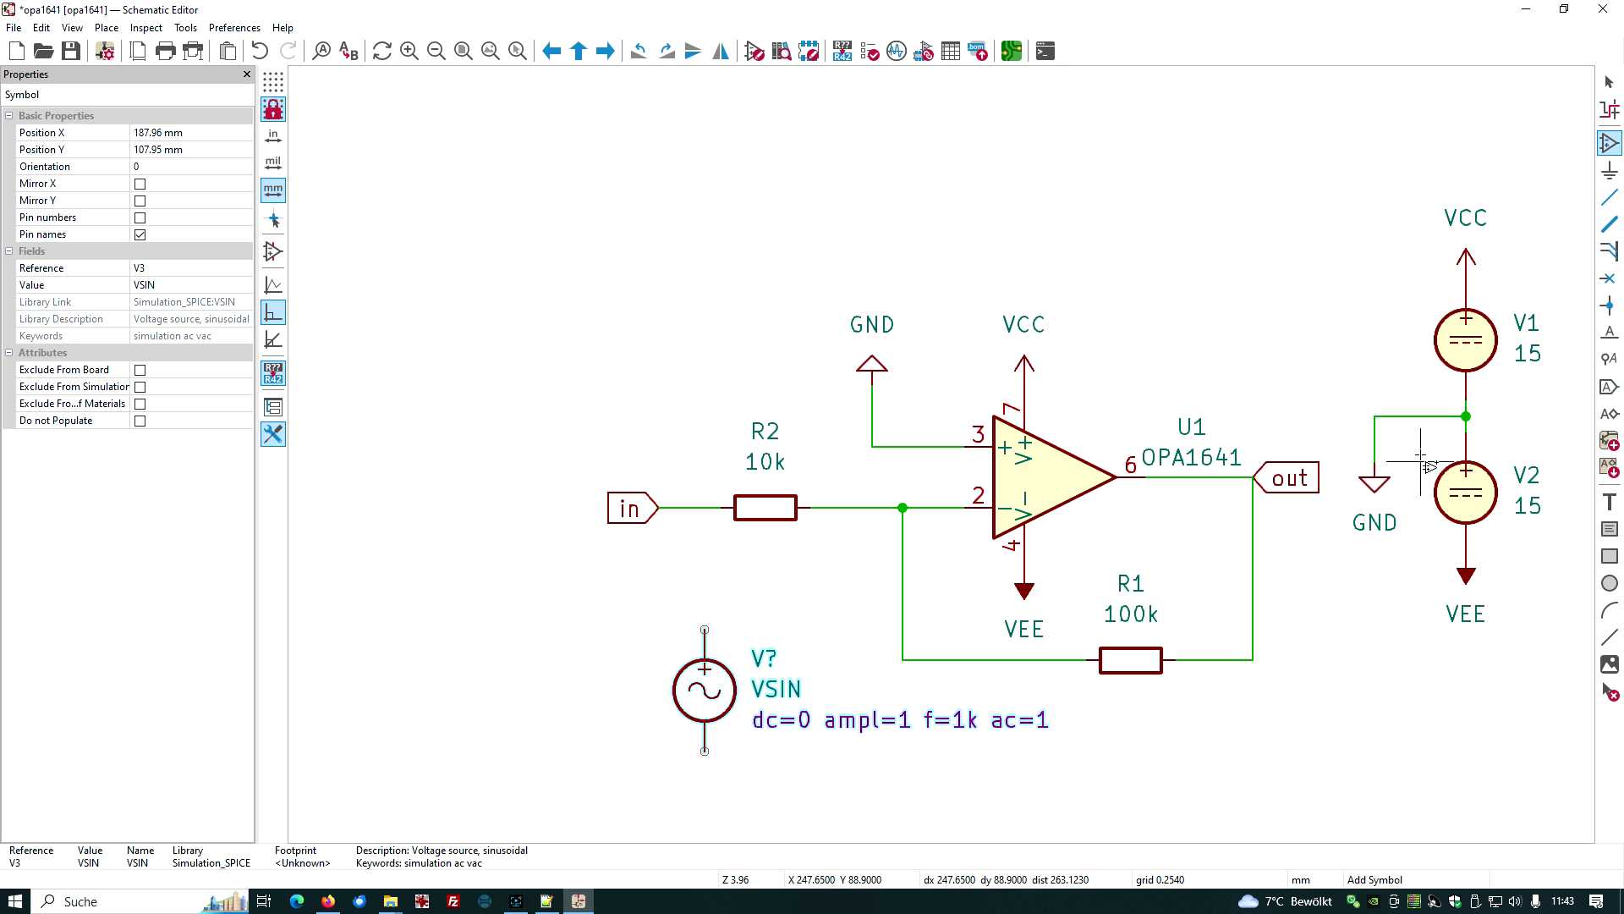
{"action": "left_click", "coordinate": [1610, 83]}
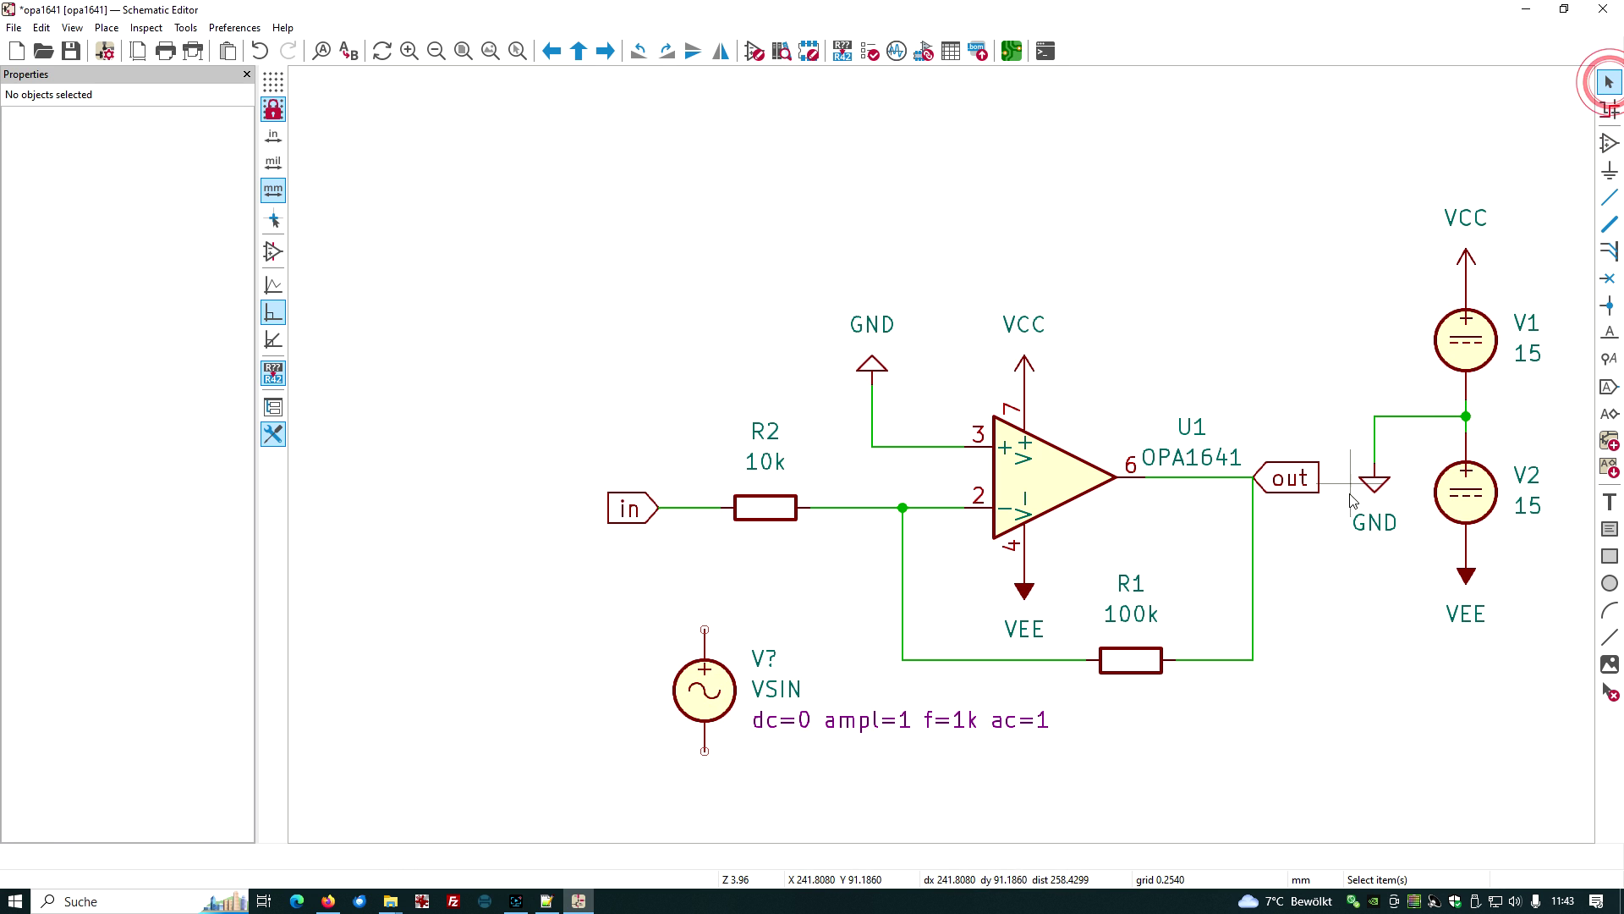
- Duplicate the supply sources' GND symbol and place the copy on the VSIN source's negative pin
{"action": "left_click", "coordinate": [1378, 487]}
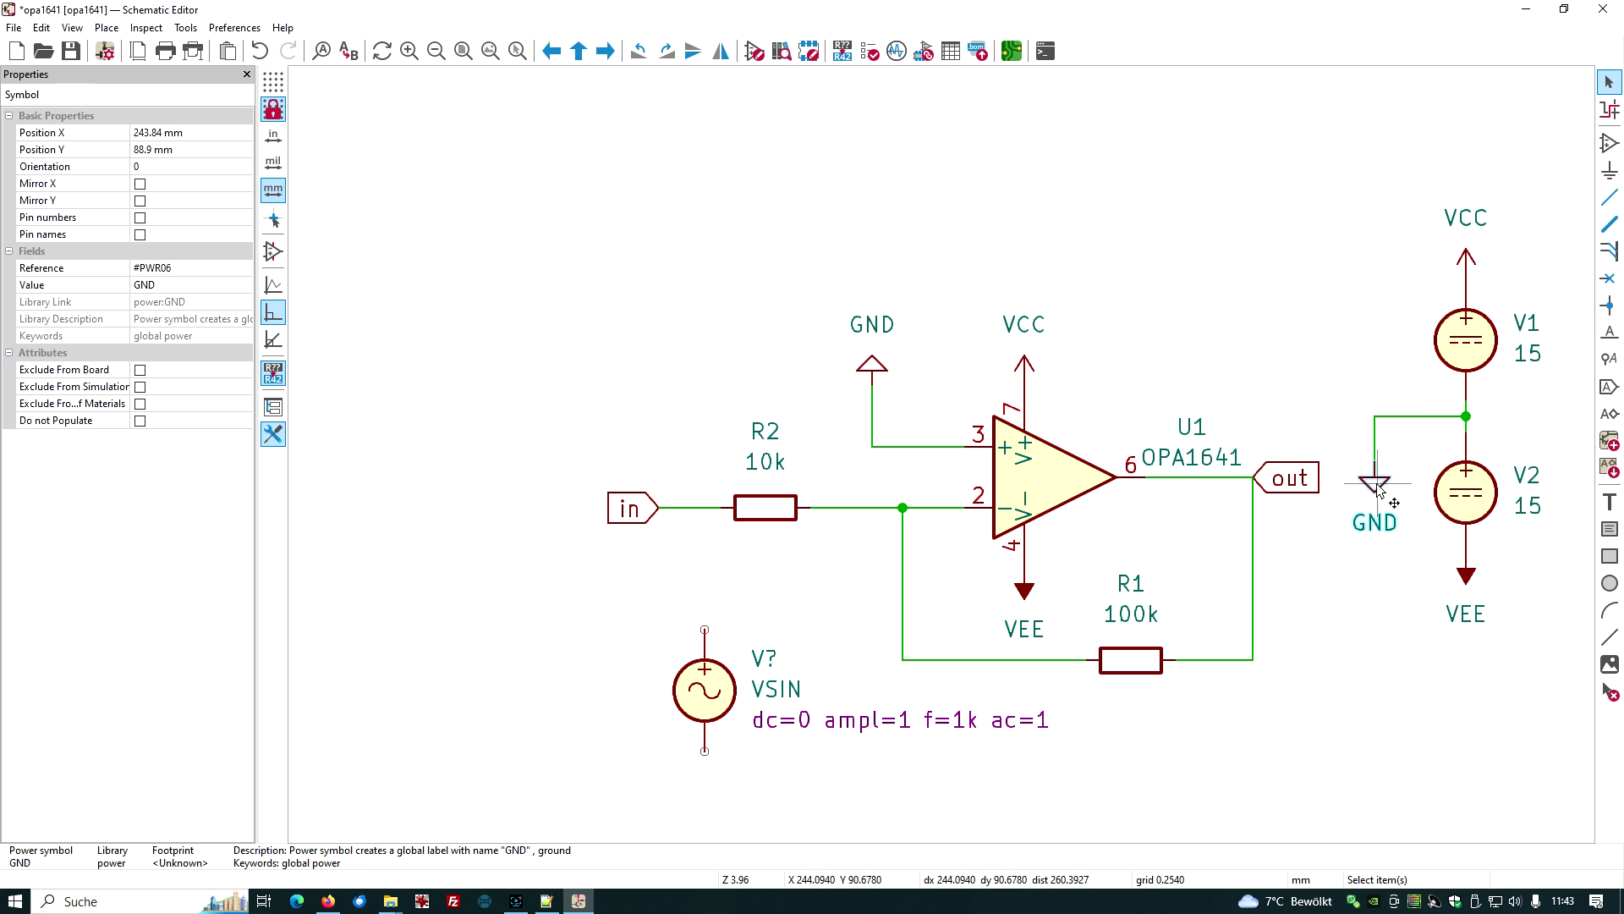
{"action": "right_click", "coordinate": [1377, 487]}
{"action": "left_click", "coordinate": [1455, 773]}
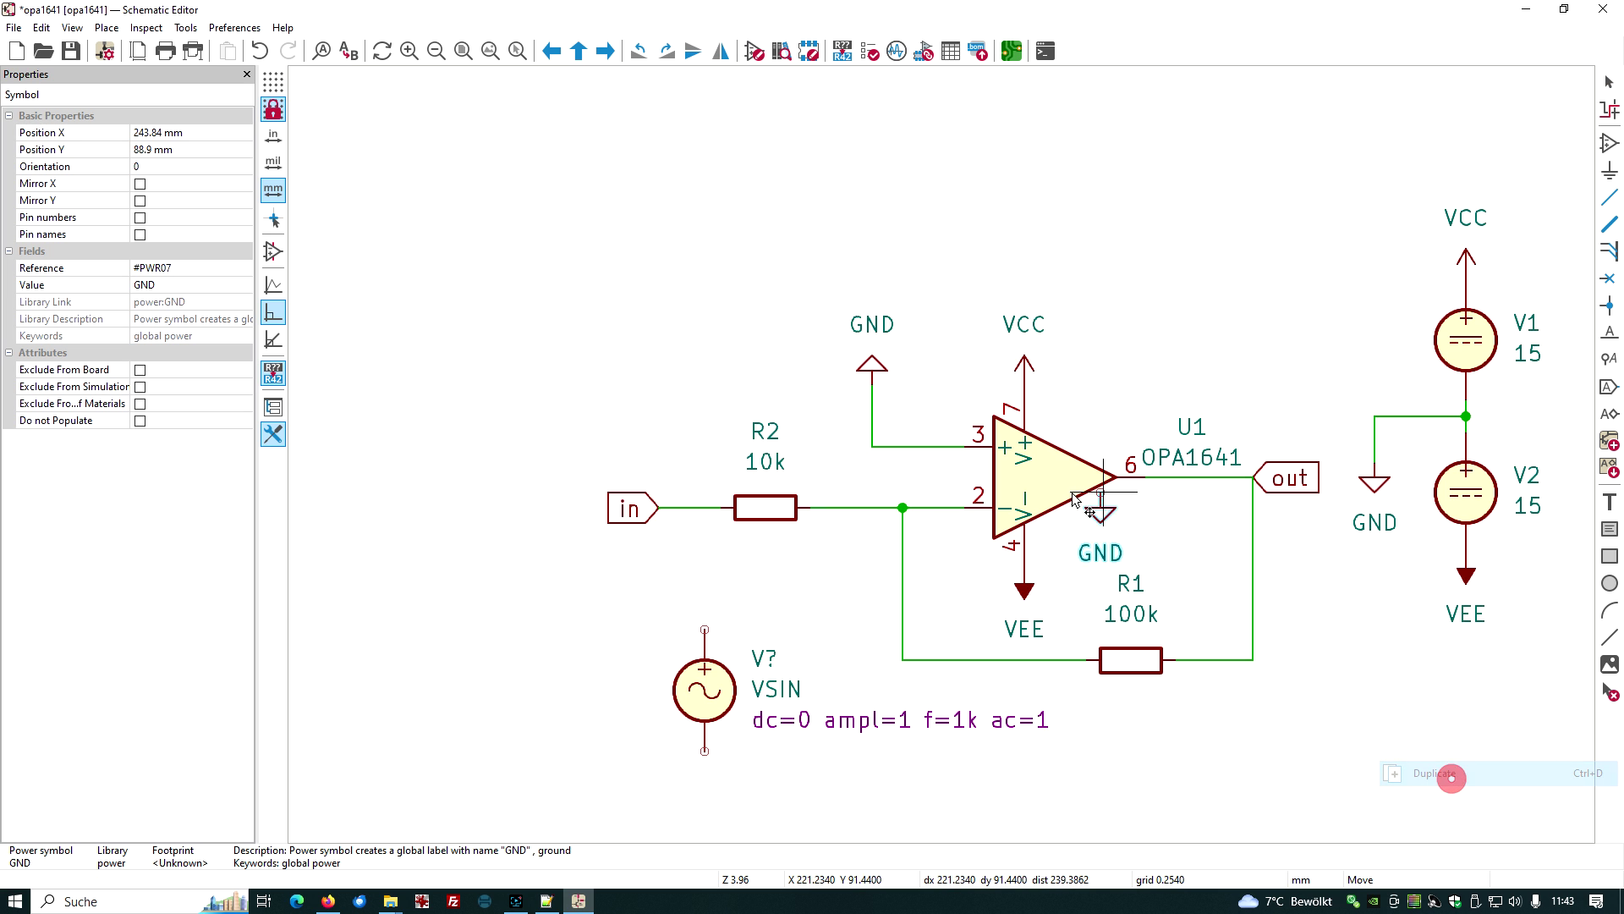
{"action": "left_click", "coordinate": [707, 770]}
- Wire the VSIN source's positive pin up to the connection between the in label and R2
{"action": "left_click", "coordinate": [1610, 197]}
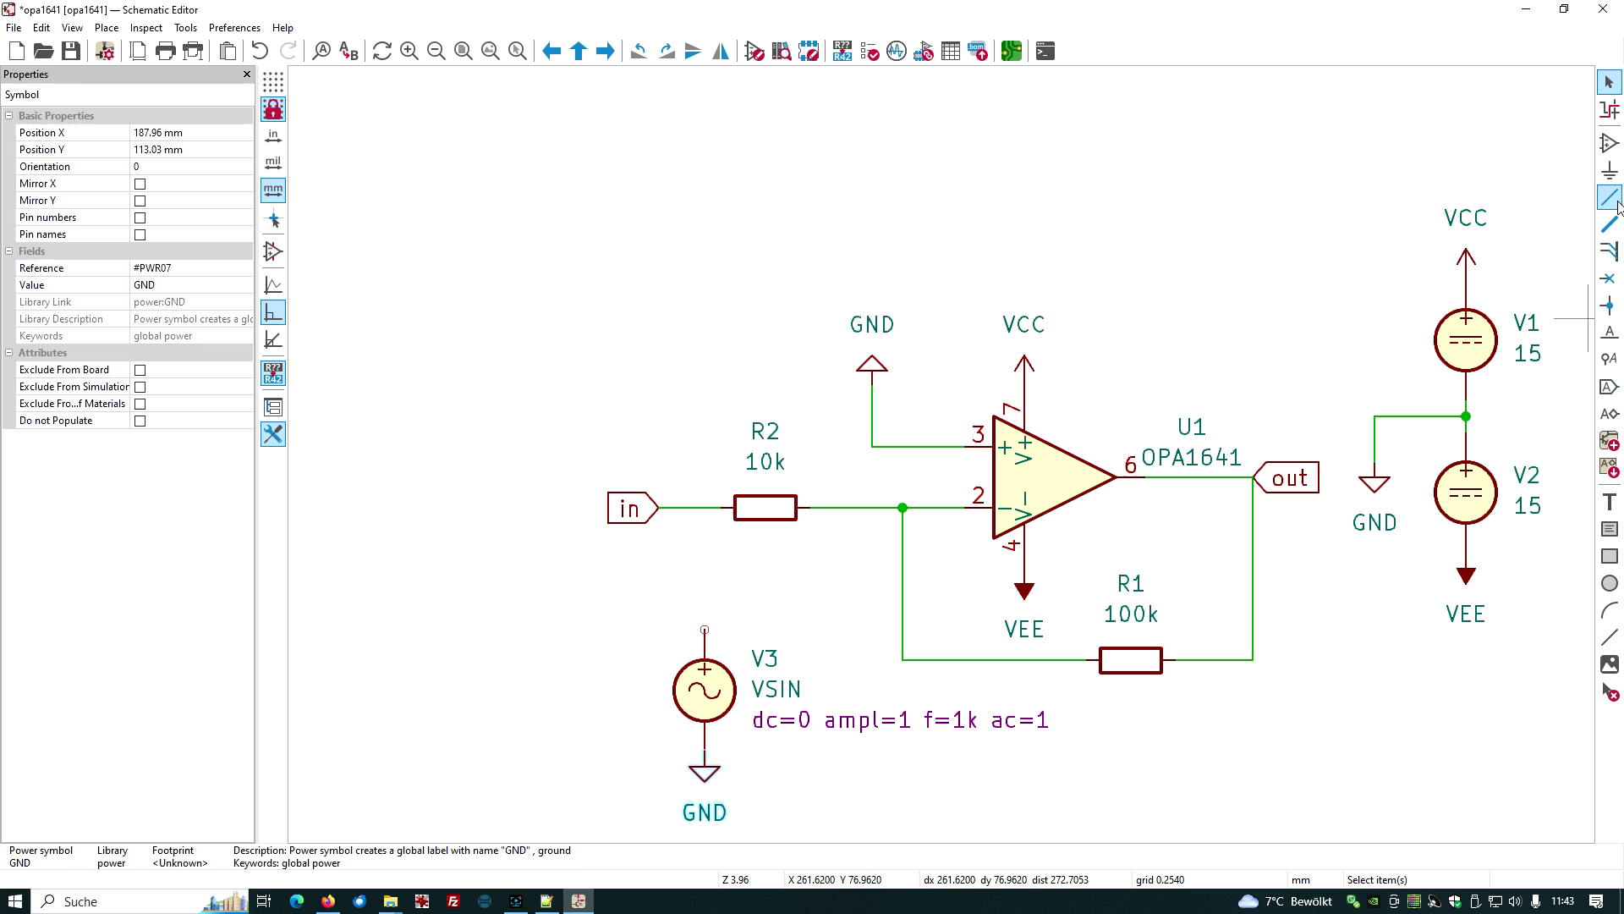
{"action": "left_click", "coordinate": [705, 629]}
{"action": "left_click", "coordinate": [704, 507]}
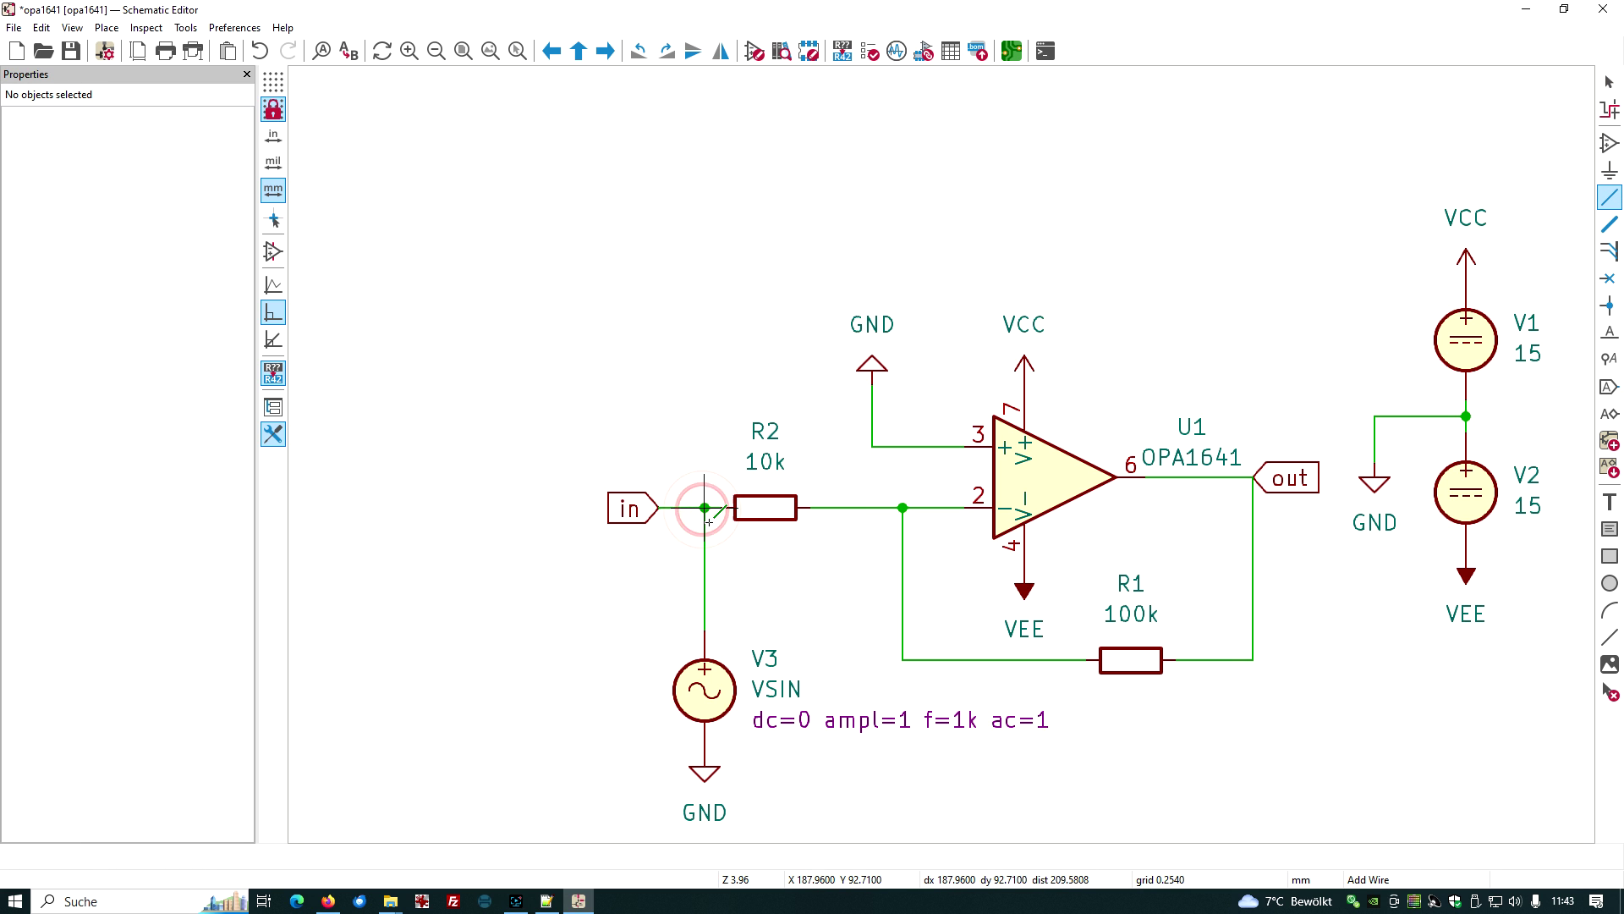
{"action": "left_click", "coordinate": [1610, 82]}
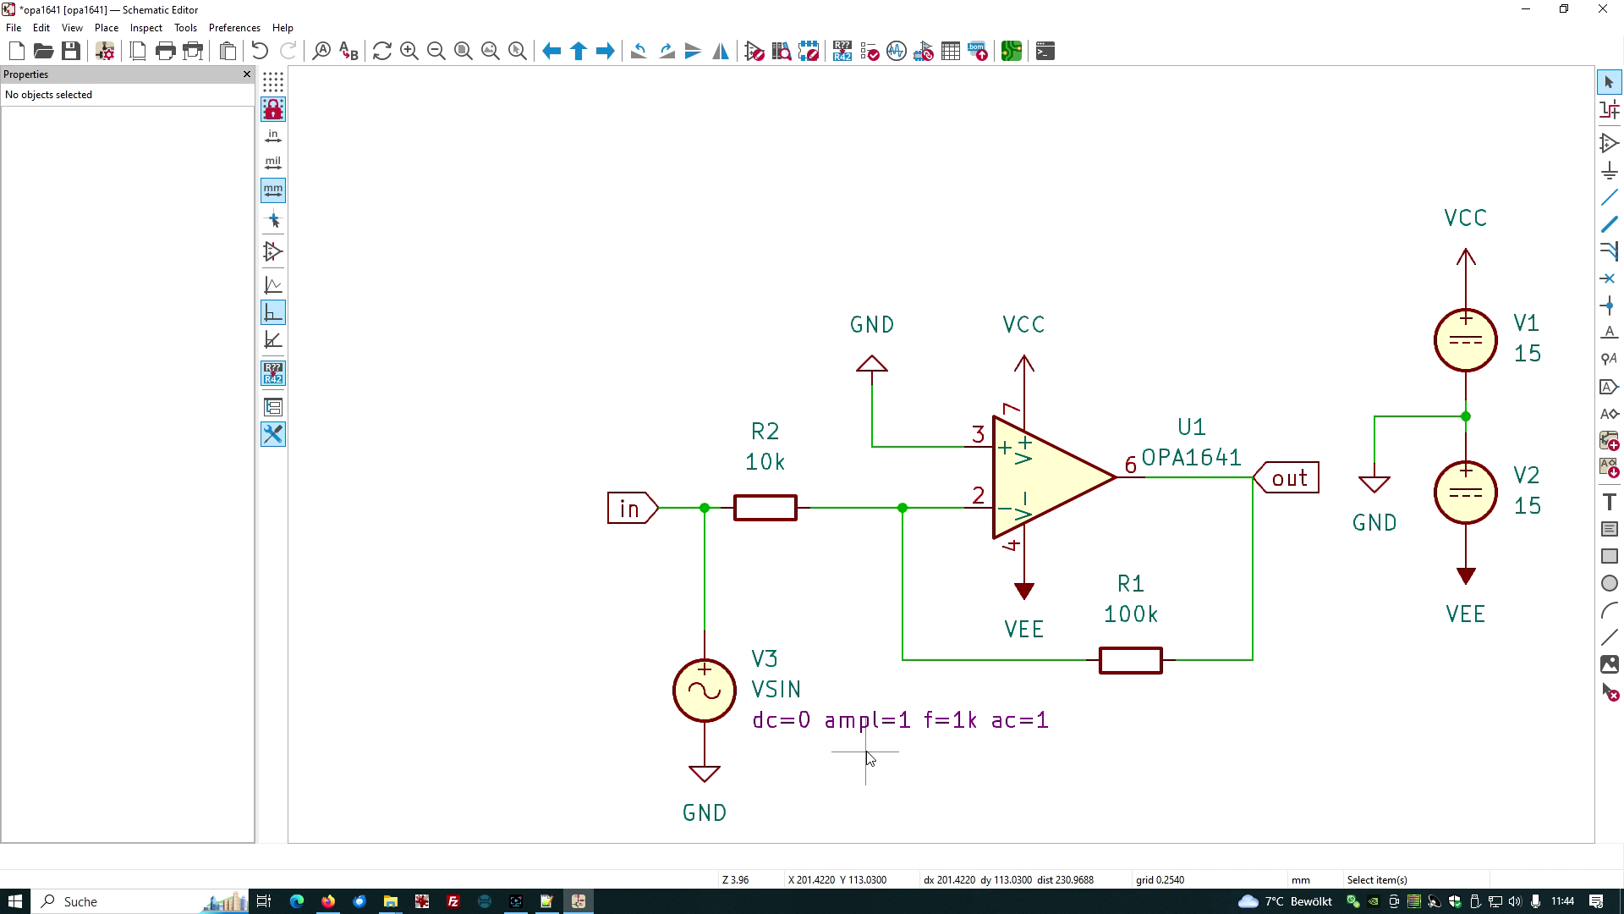
- Change the VSIN source's amplitude parameter to ampl=0.1
{"action": "double_click", "coordinate": [906, 729]}
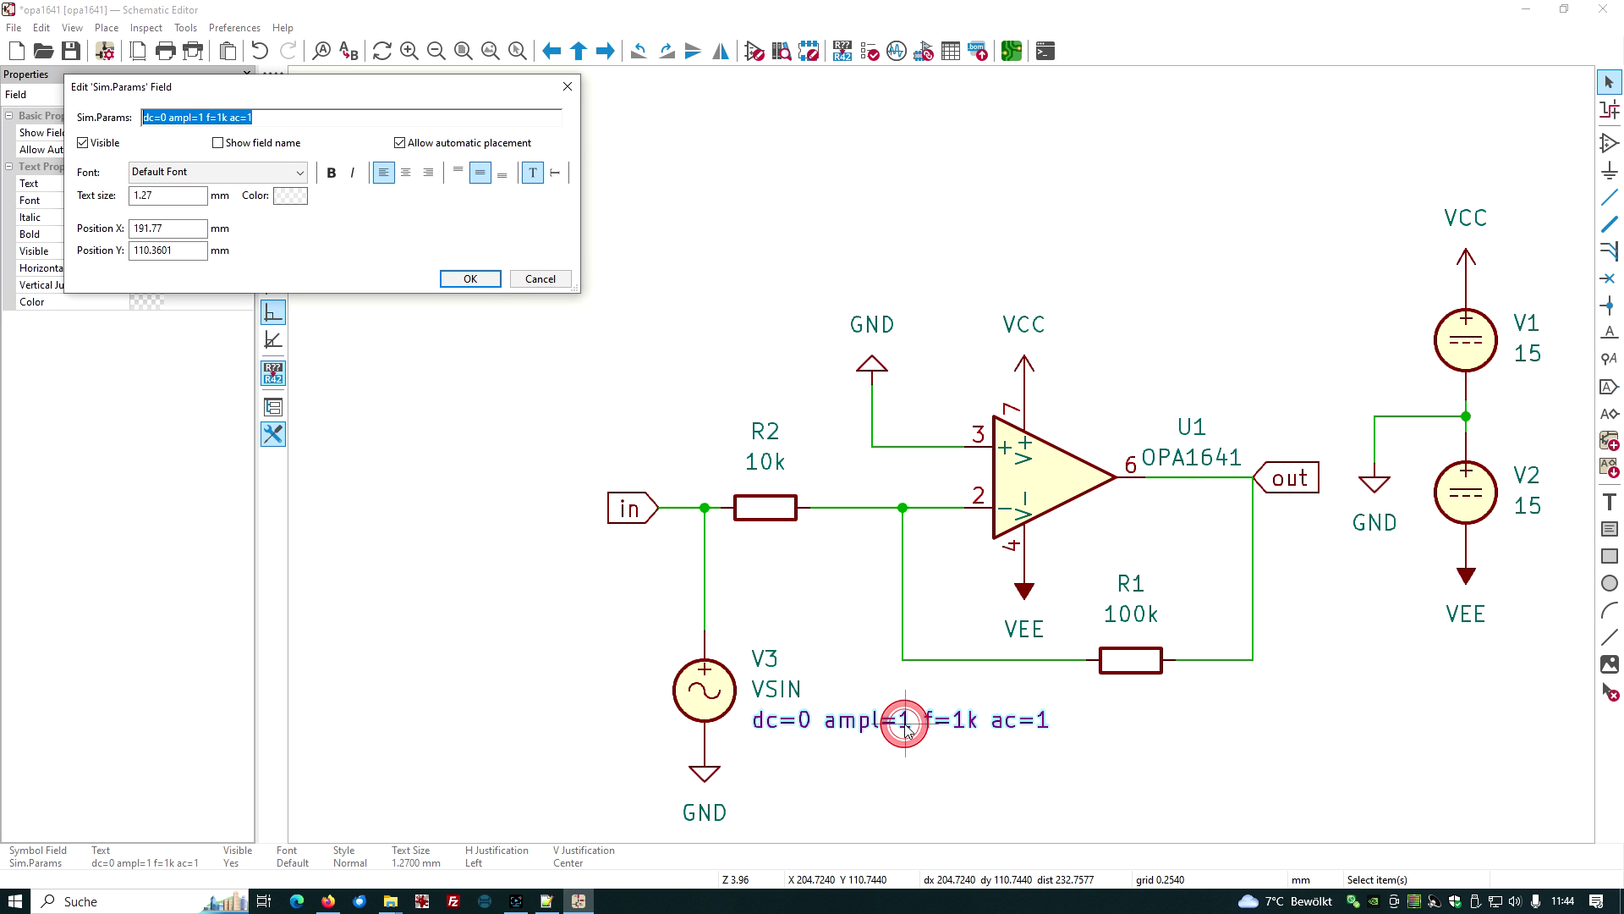
{"action": "left_click", "coordinate": [202, 119]}
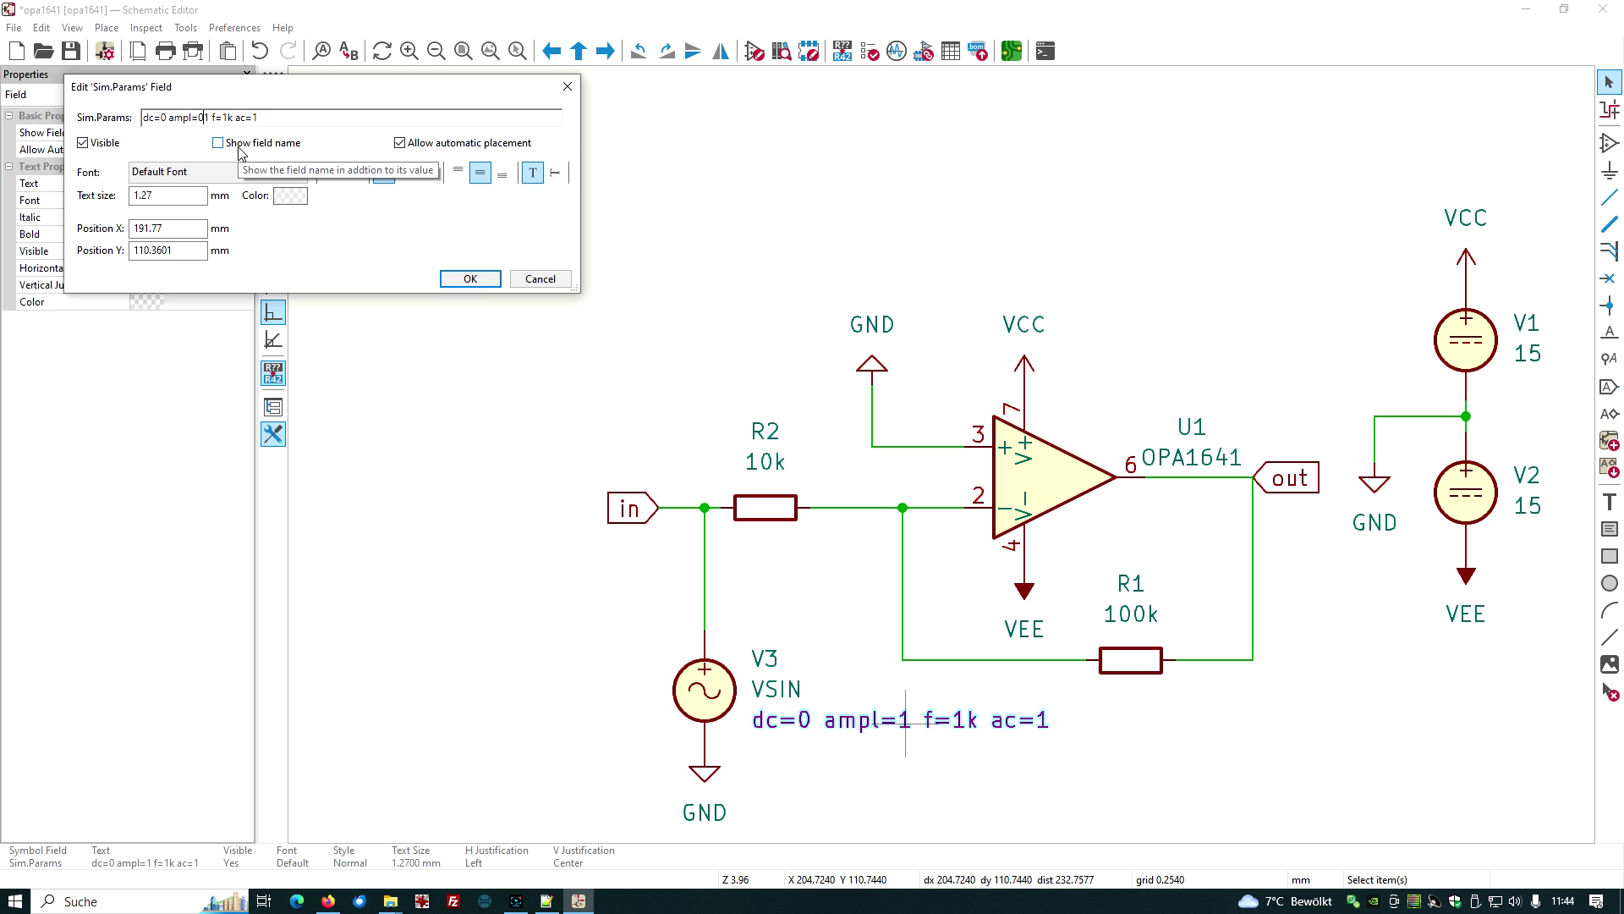
{"action": "left_click", "coordinate": [469, 279]}
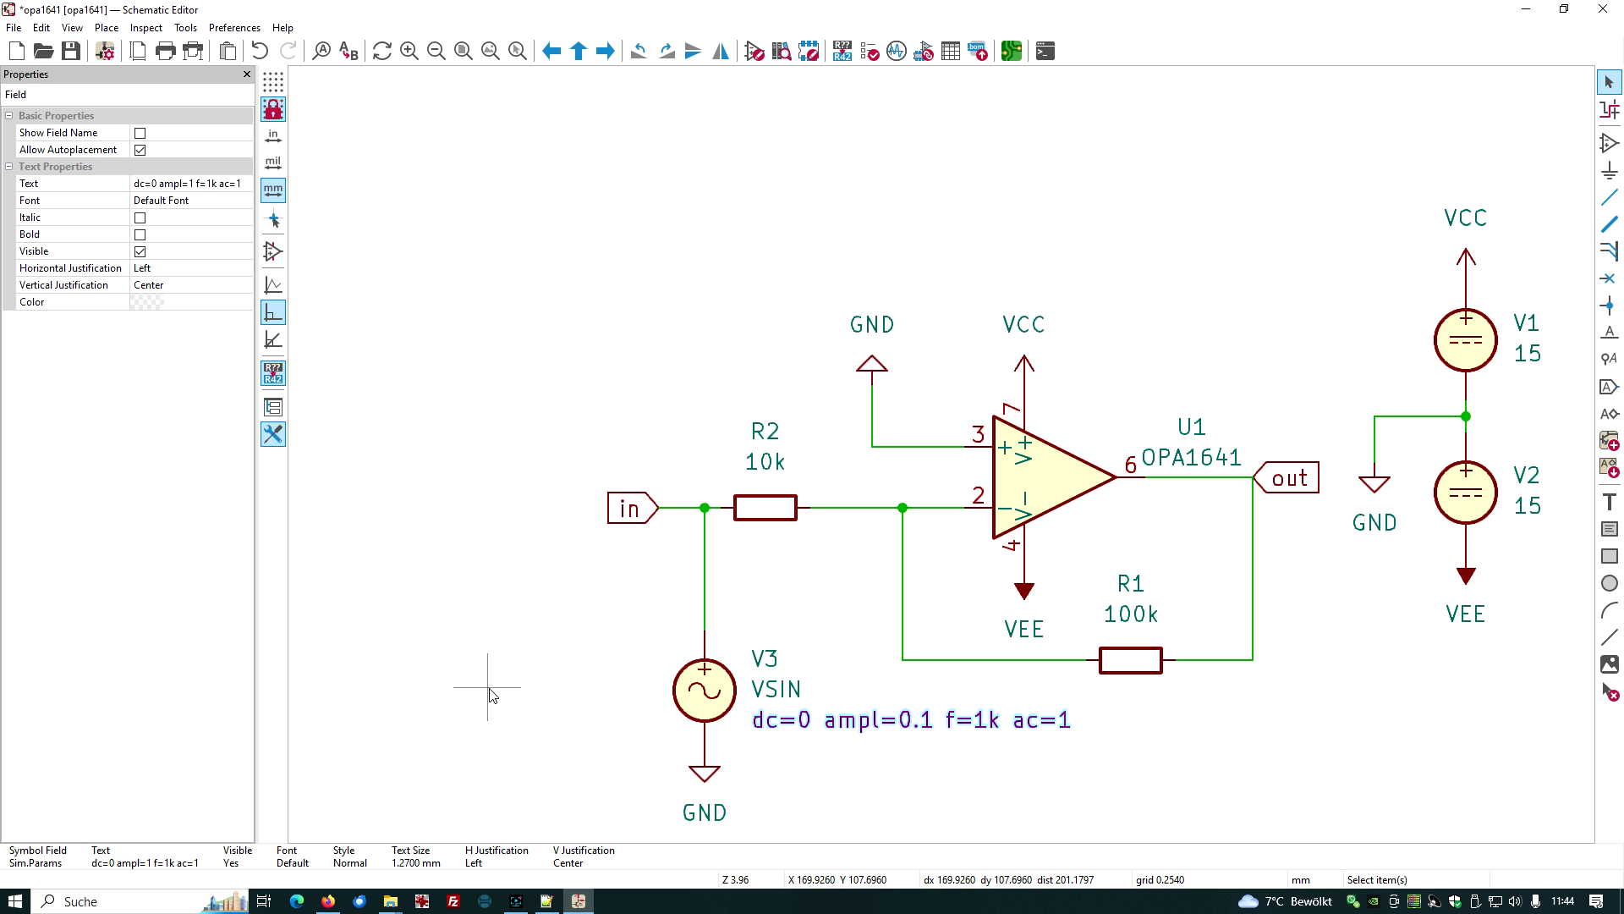
- Switch to Firefox and search the web for "ti opa1641"
{"action": "left_click", "coordinate": [330, 902]}
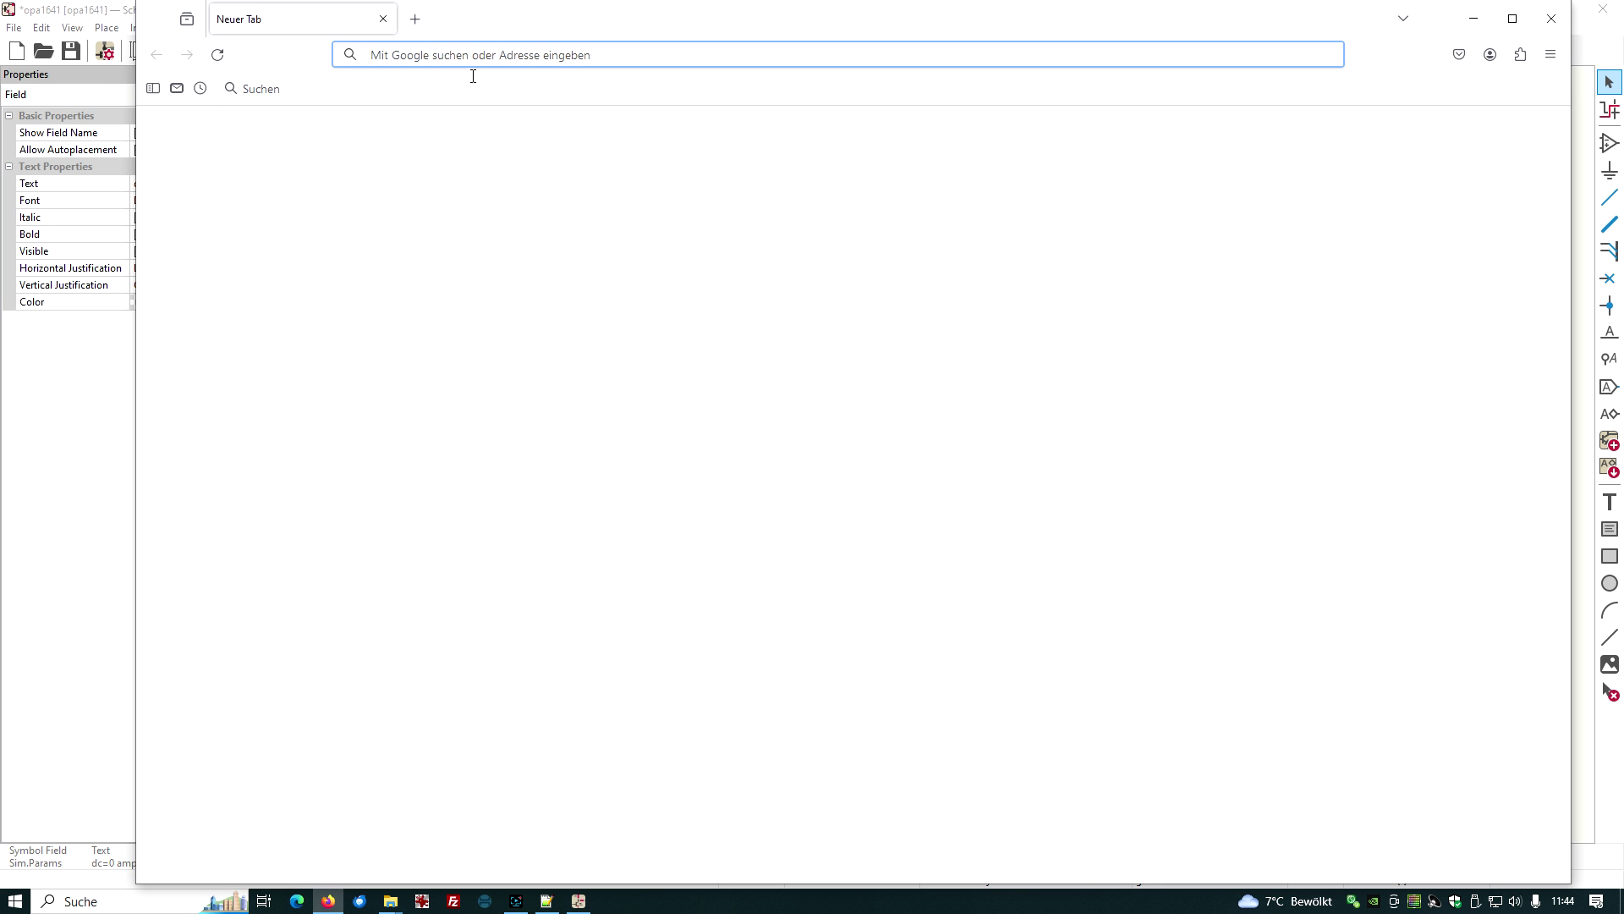
{"action": "left_click", "coordinate": [482, 56]}
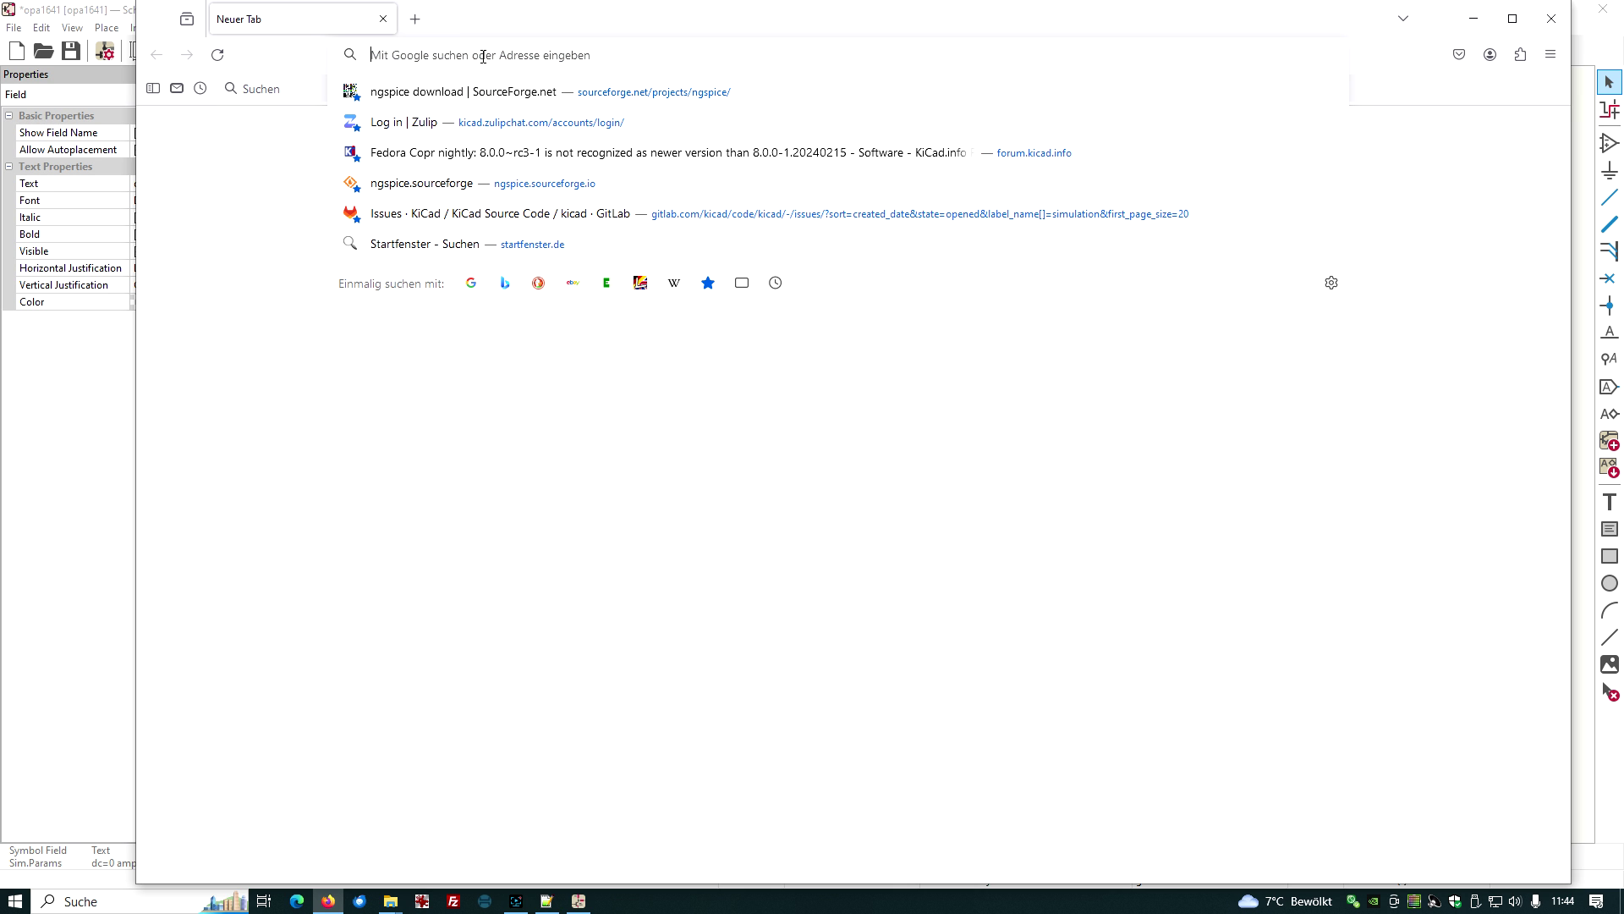
{"action": "type", "text": "t"}
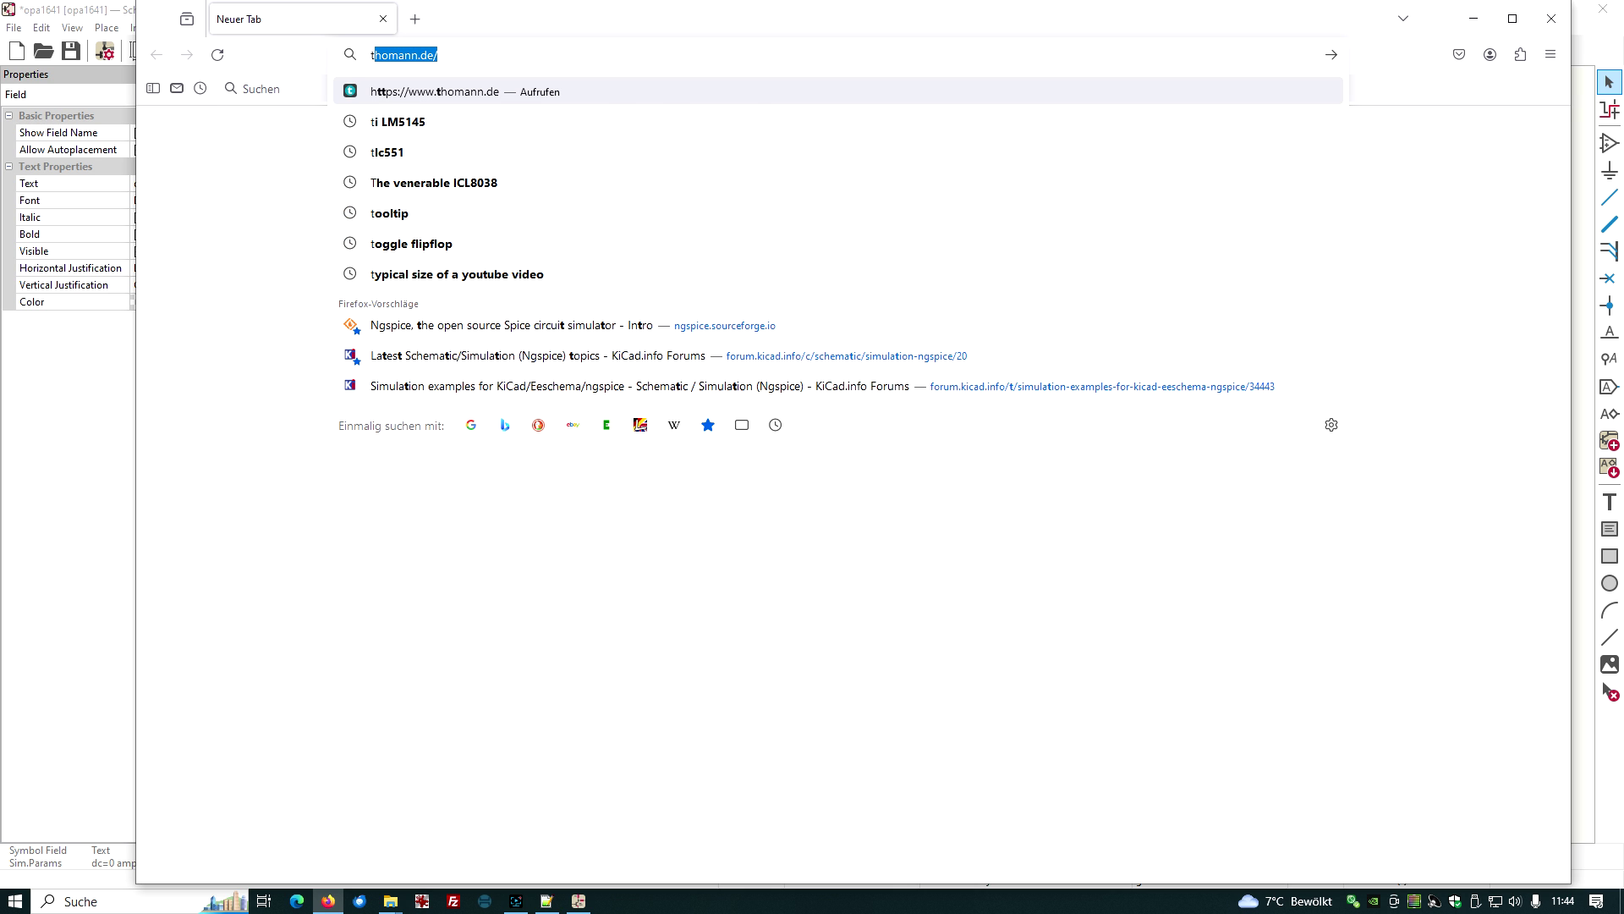
{"action": "type", "text": "i op"}
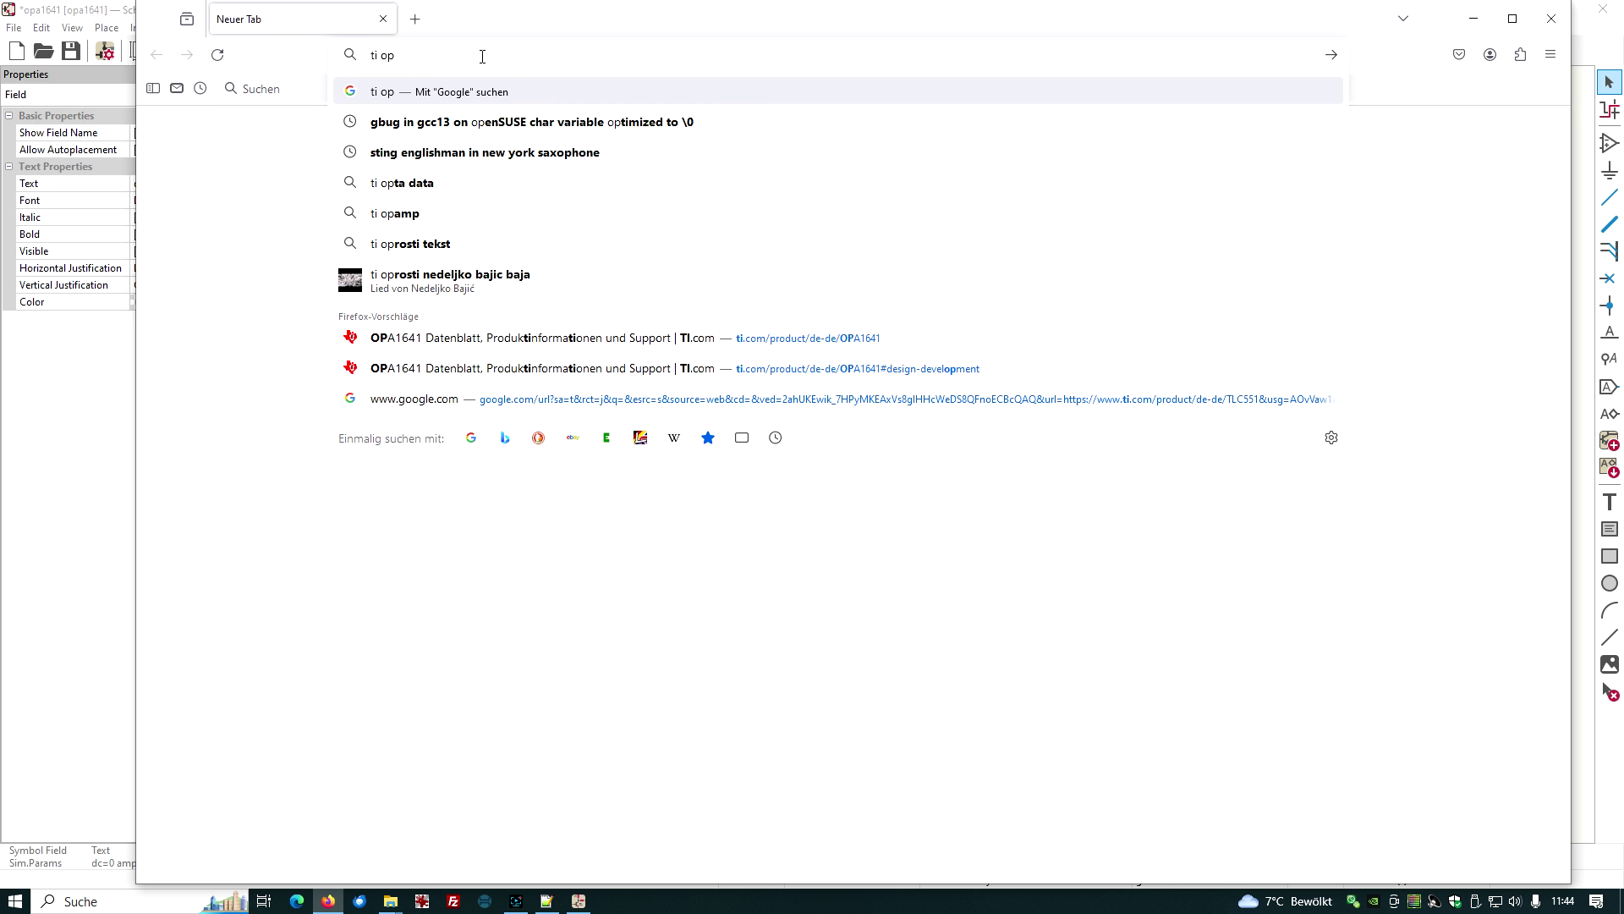
{"action": "type", "text": "a164"}
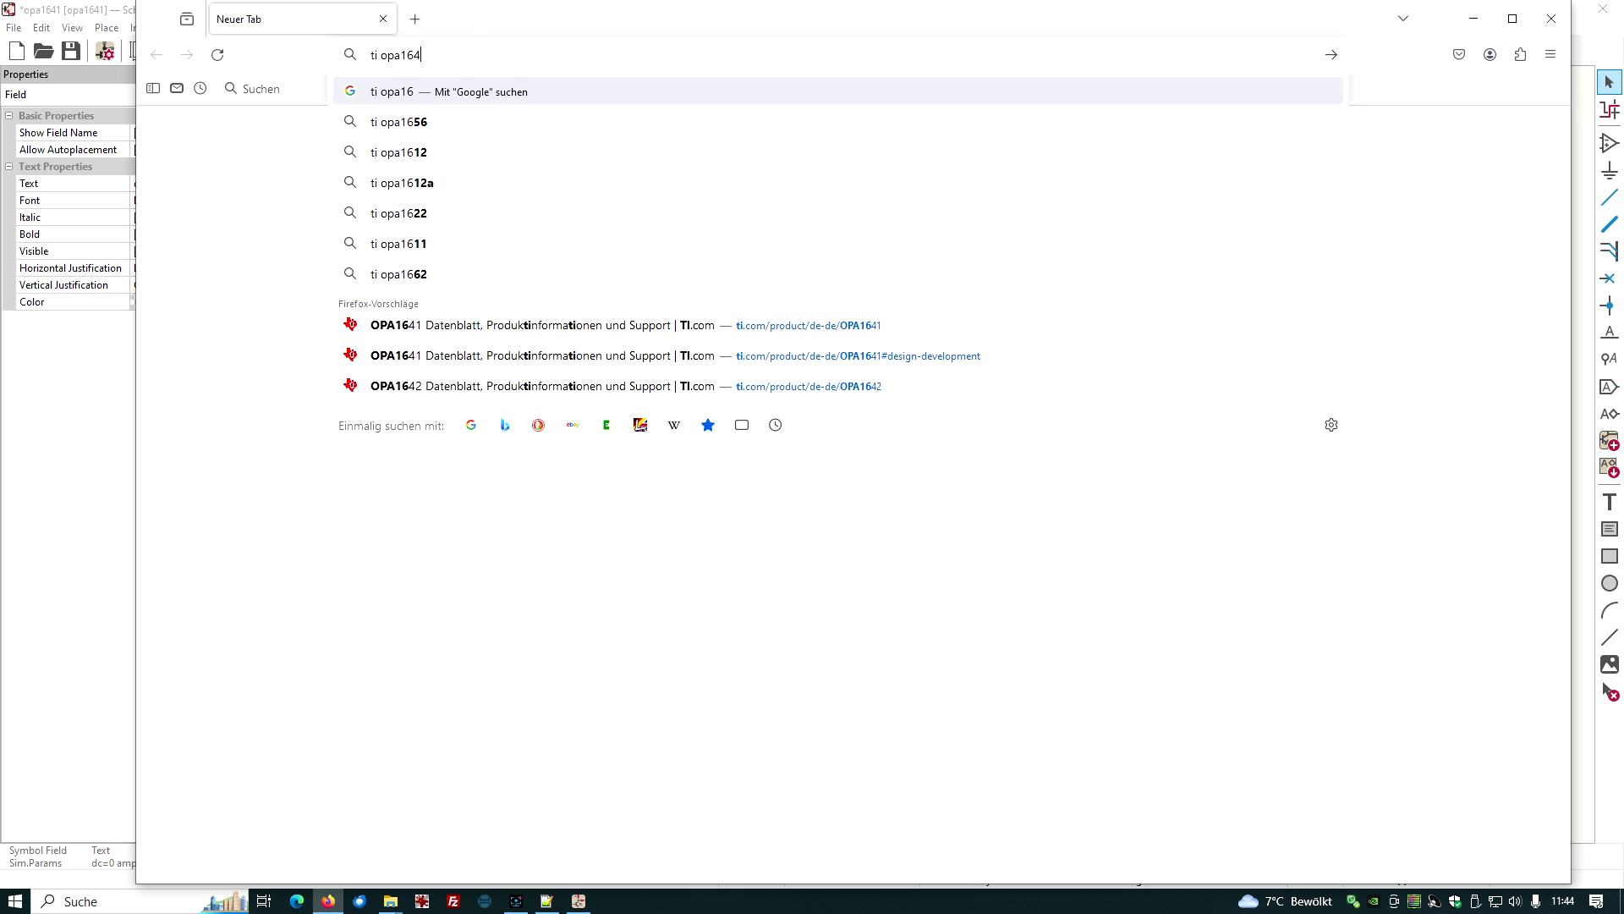
{"action": "type", "text": "1"}
{"action": "key", "text": "Return"}
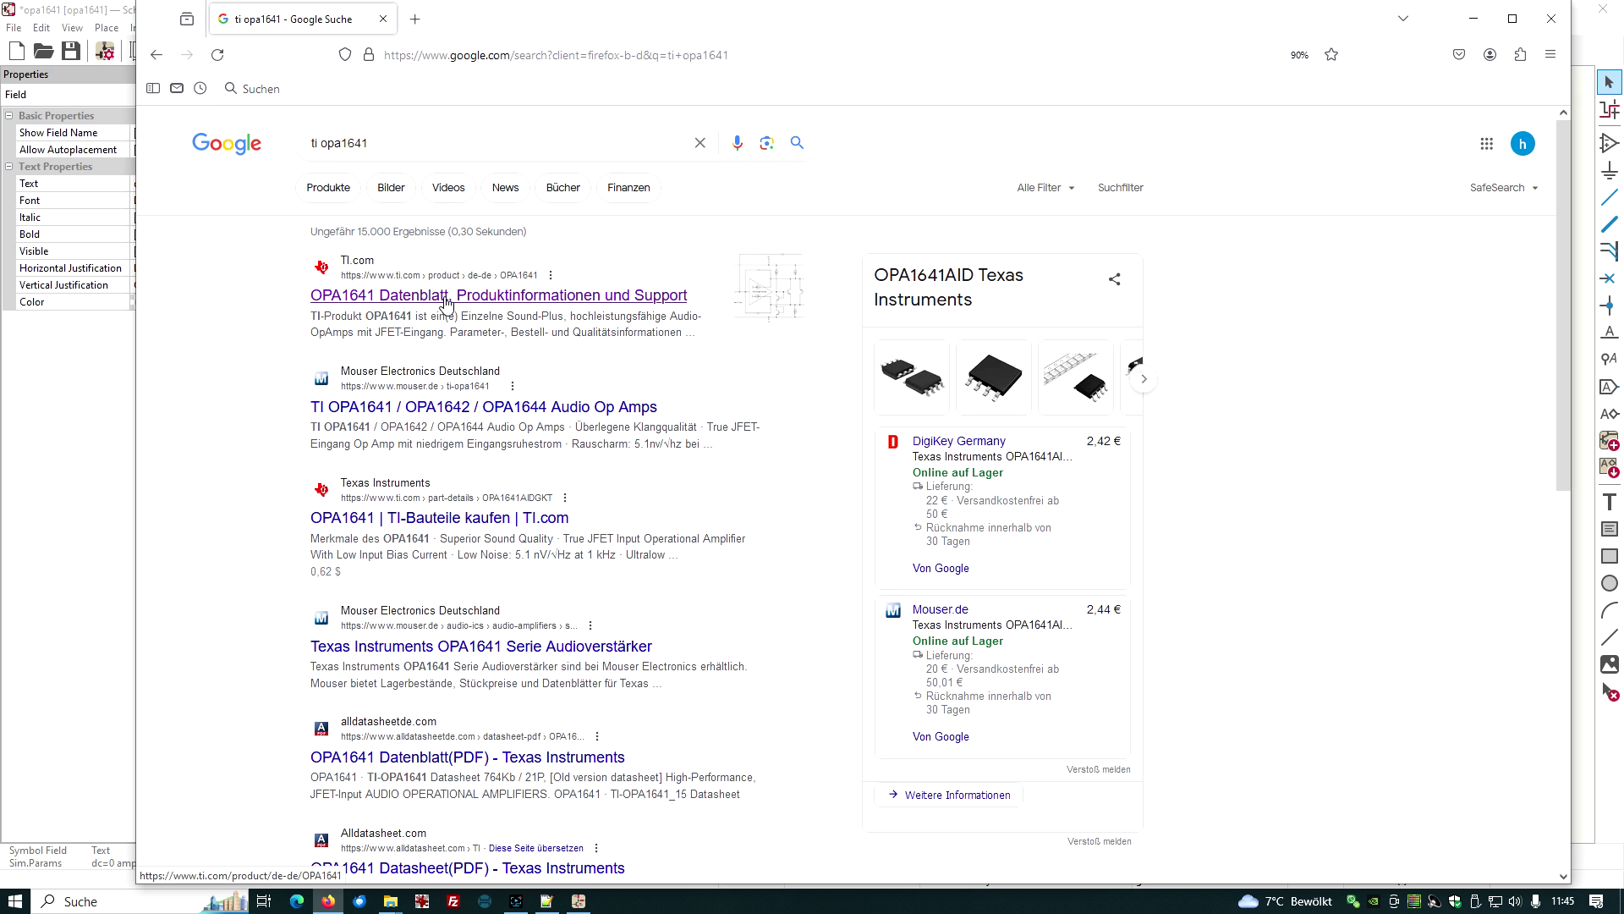
- Open TI's OPA1641 product page and download the OPA164x PSpice Model (Rev. D) from its design and development section
{"action": "left_click", "coordinate": [502, 297]}
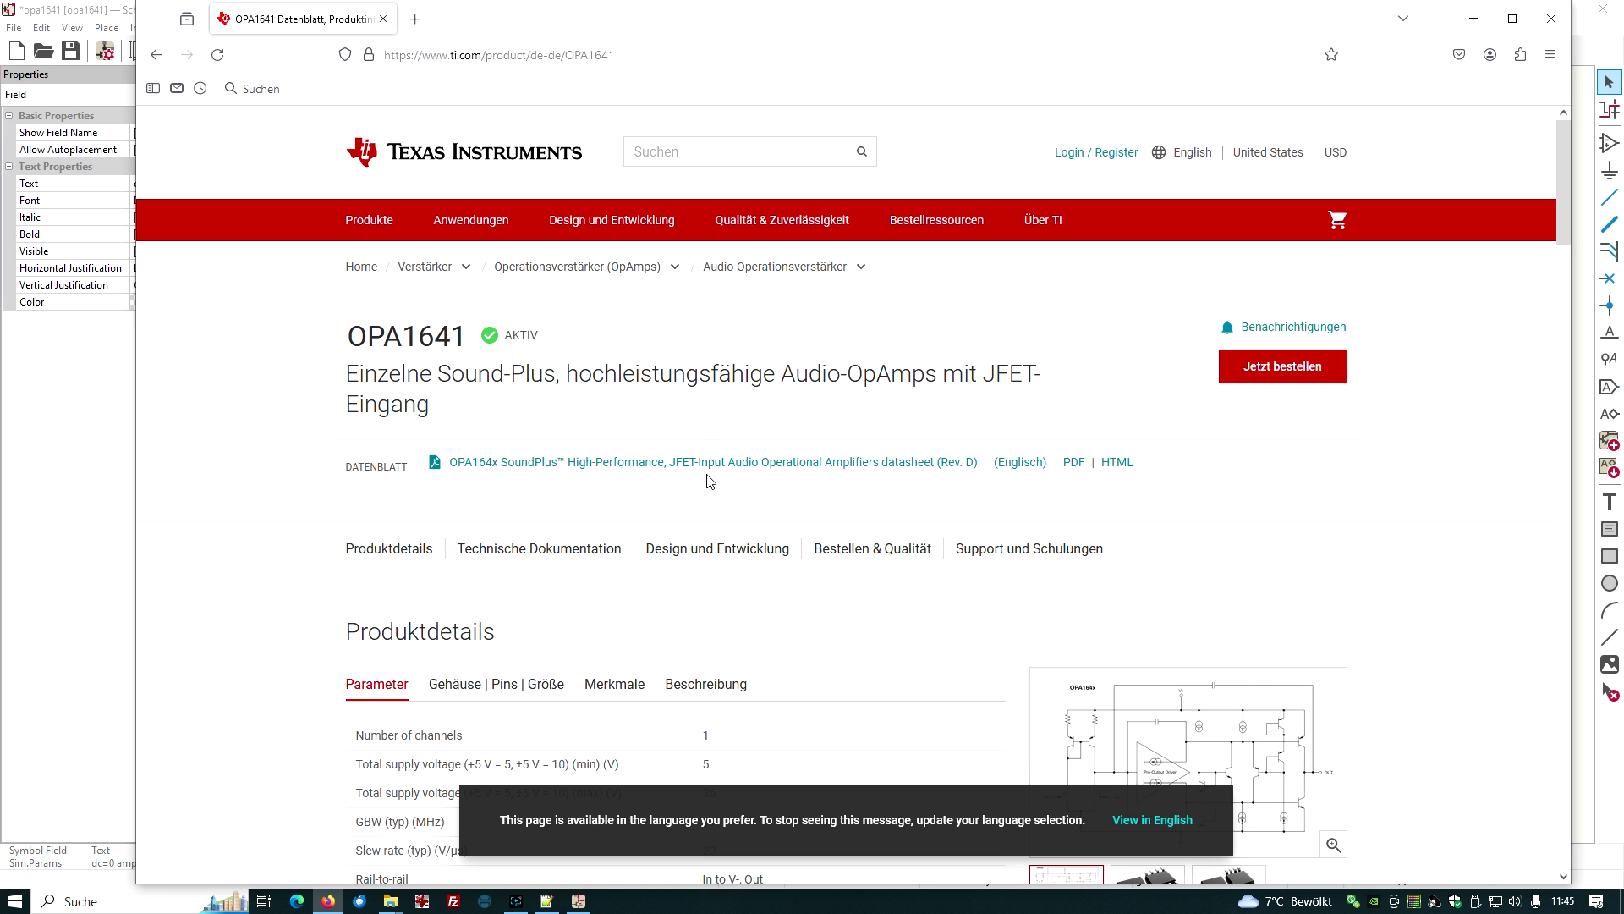
{"action": "scroll", "coordinate": [713, 487], "scroll_direction": "down", "scroll_amount": 3}
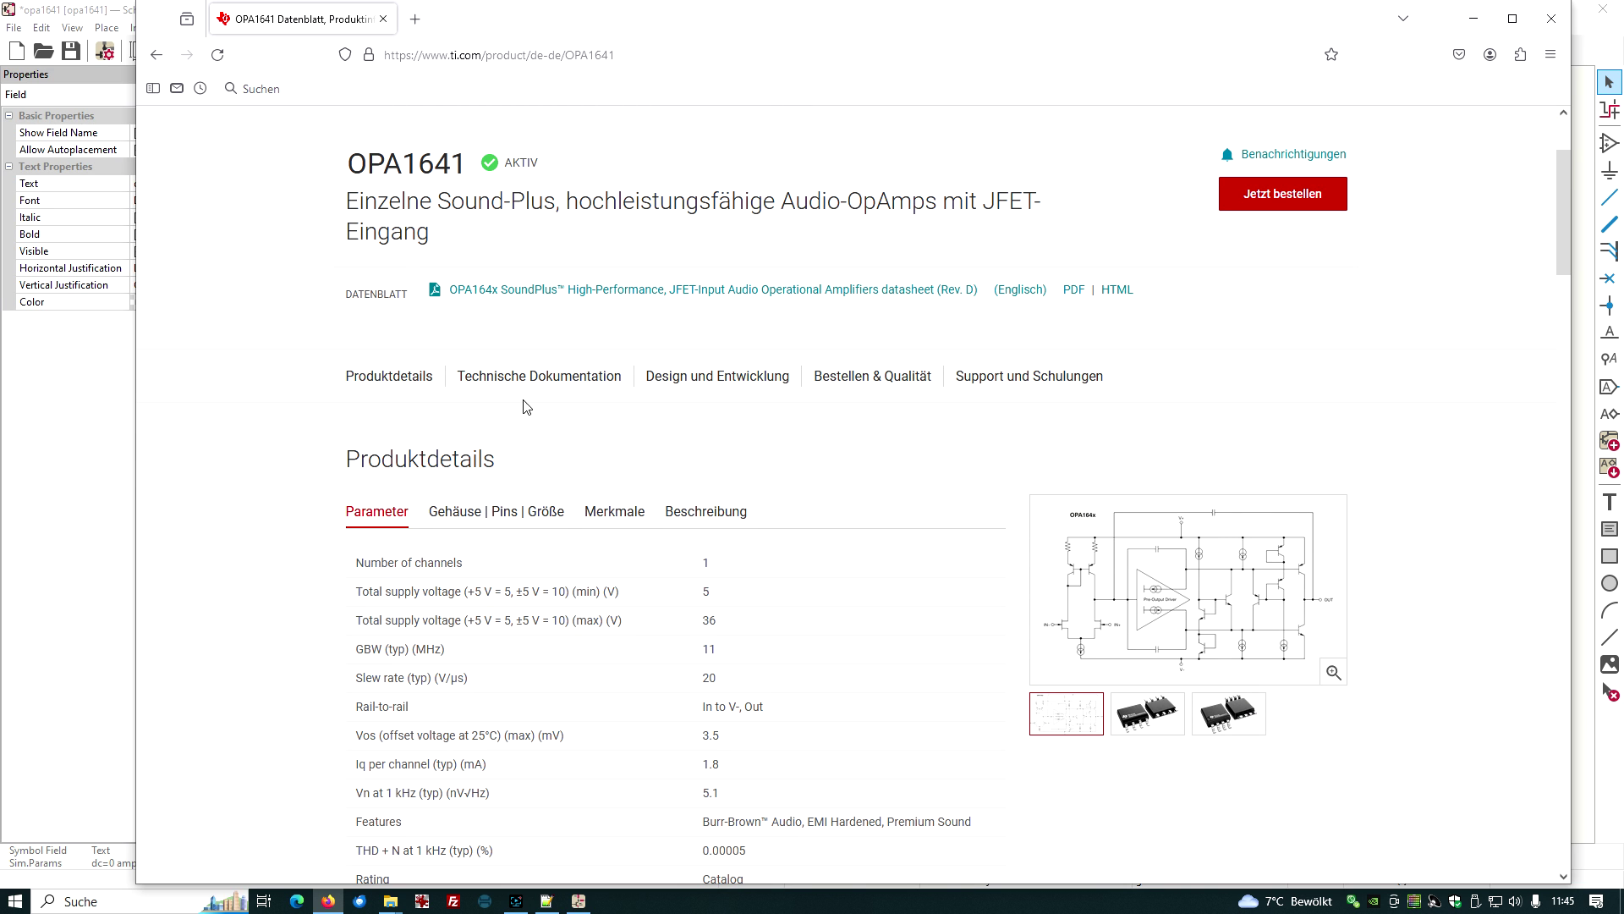
{"action": "left_click", "coordinate": [729, 387]}
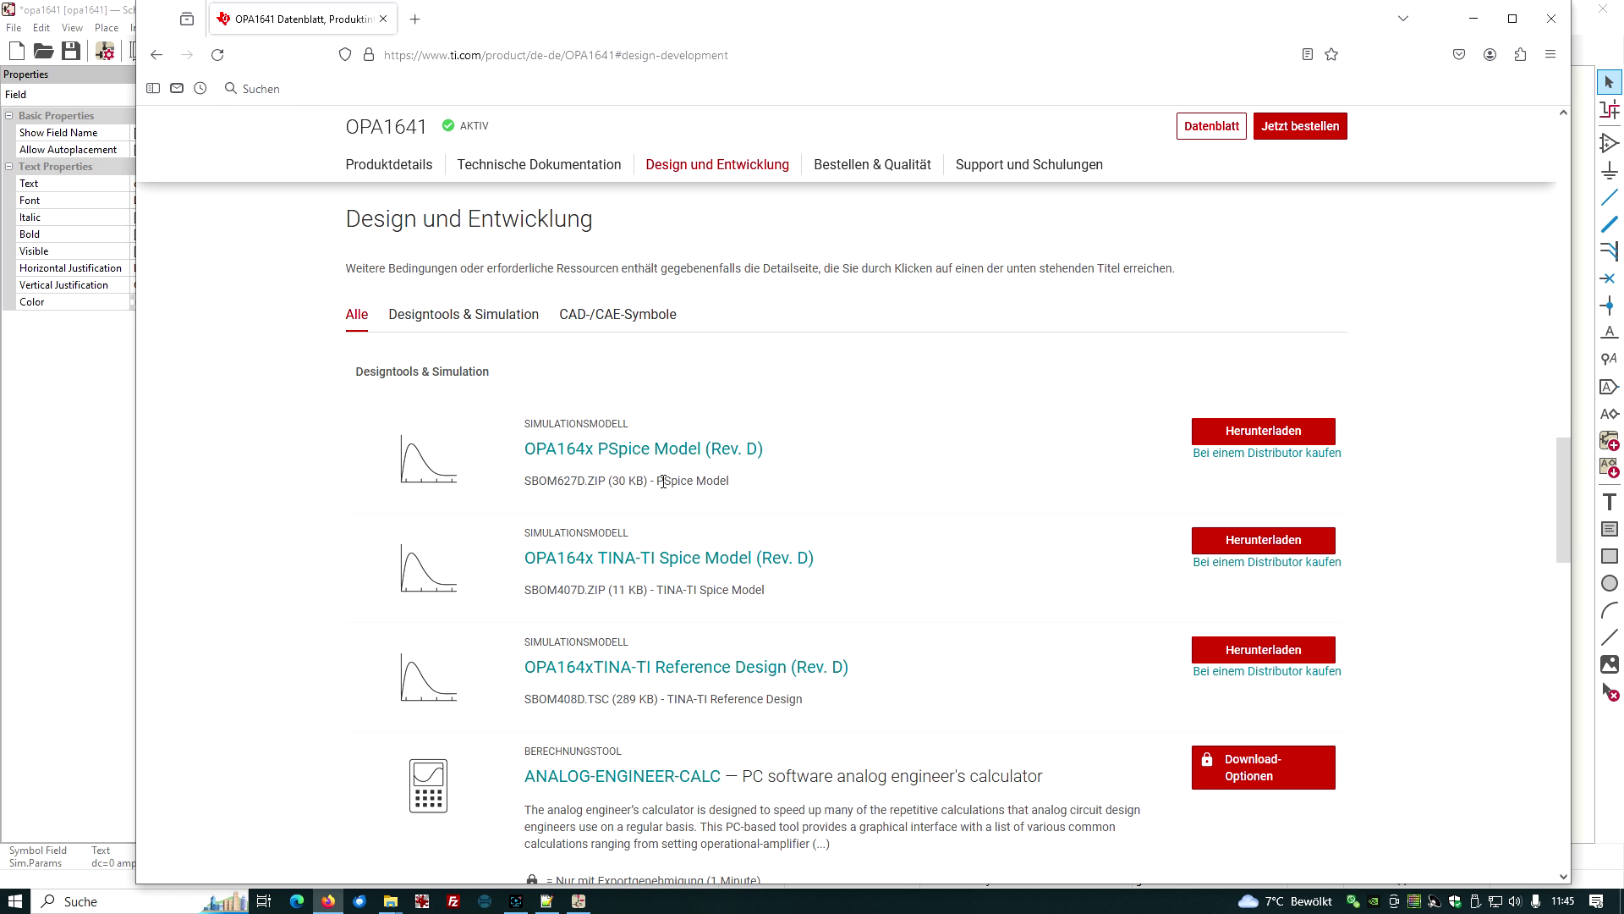
{"action": "left_click", "coordinate": [1264, 434]}
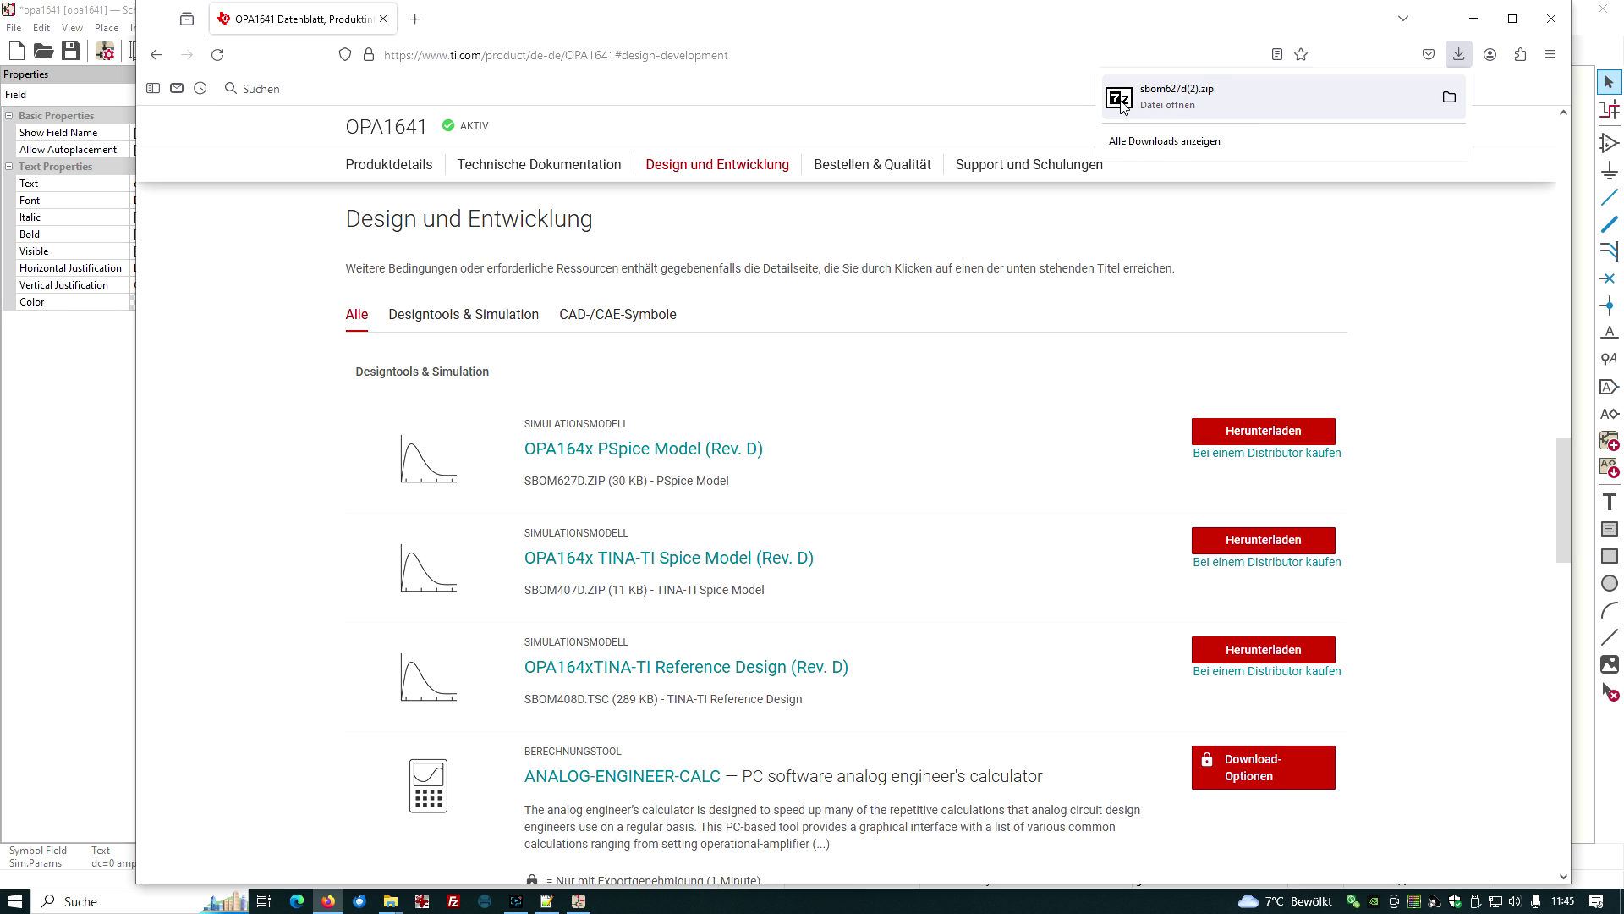
- Open the downloaded sbom627d(2).zip archive, load its OPA164x.LIB file in Notepad++, and view the .SUBCKT OPA164x pin definition
{"action": "left_click", "coordinate": [1175, 96]}
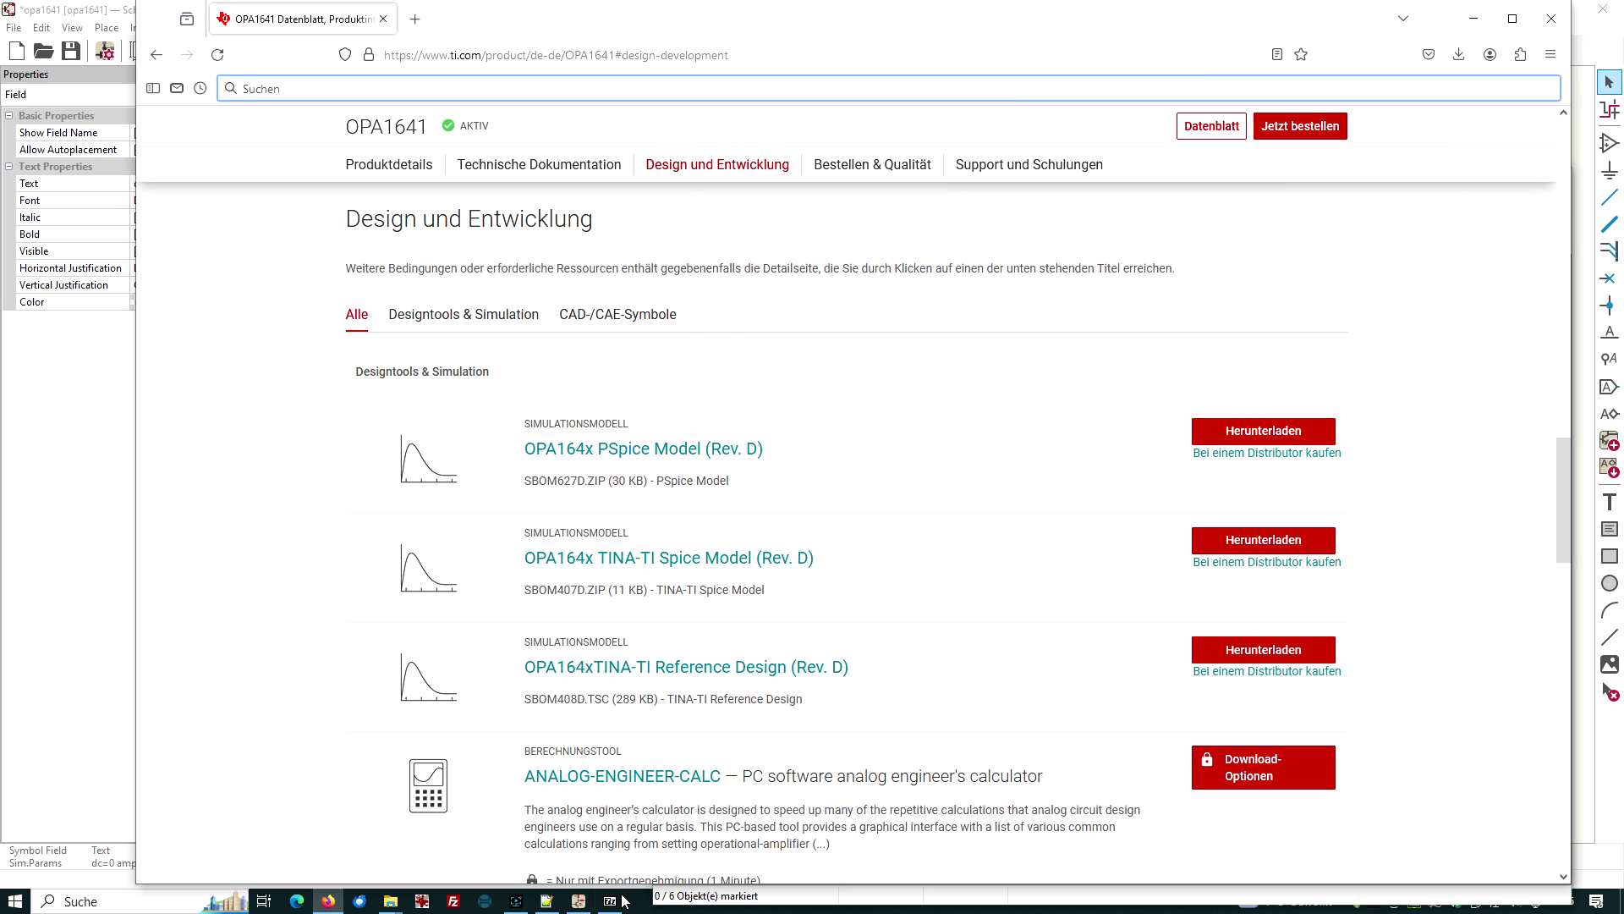
{"action": "left_click", "coordinate": [610, 904]}
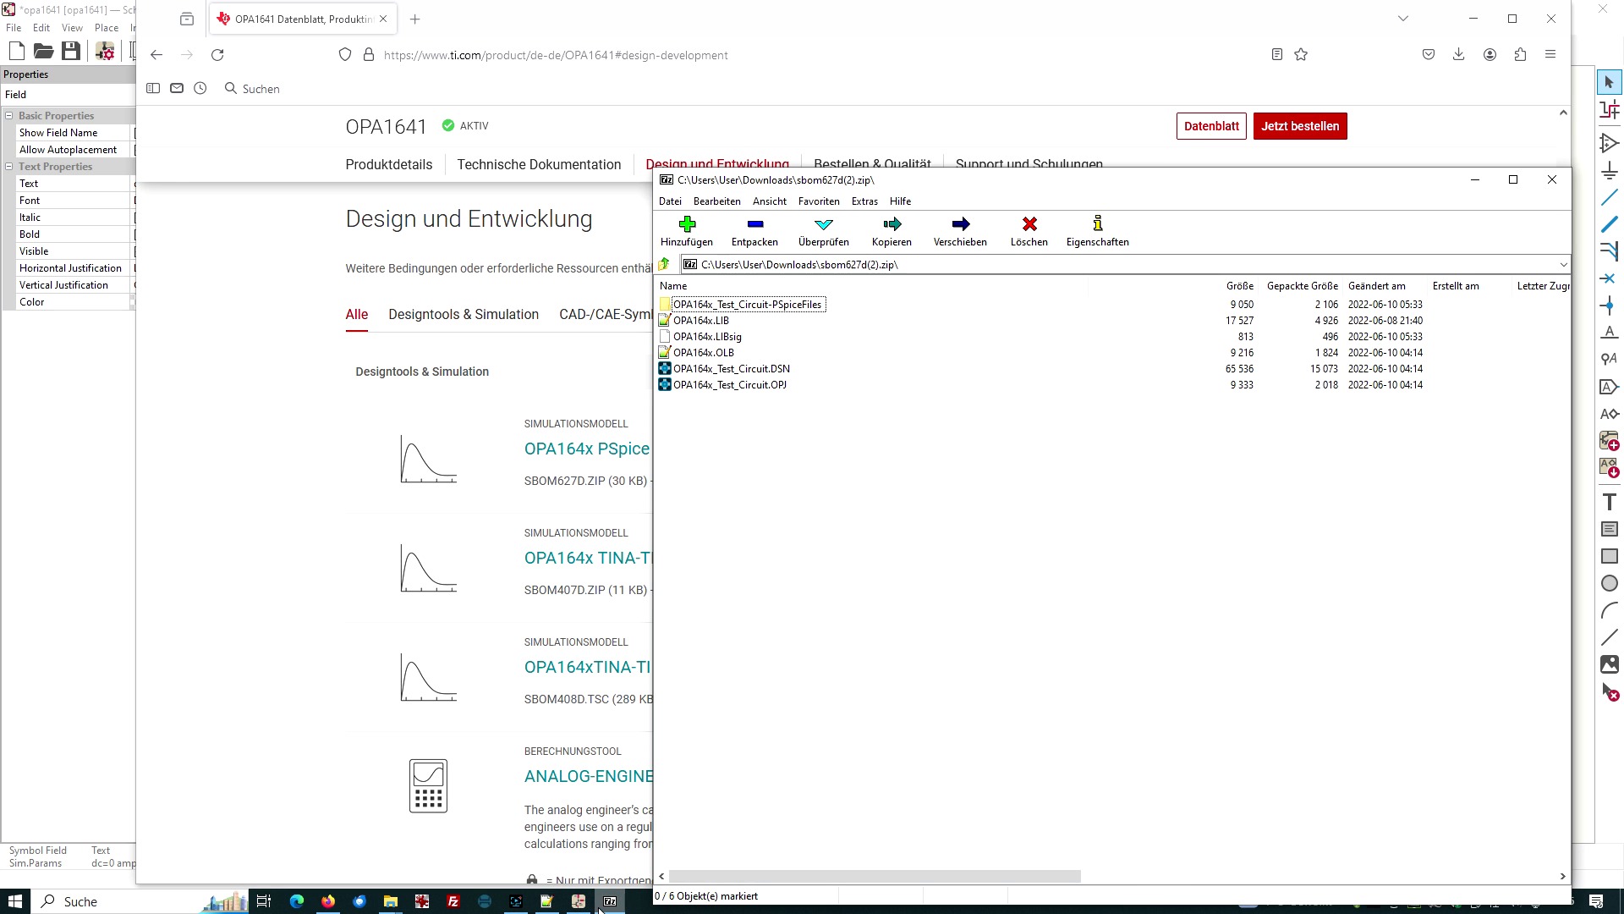
{"action": "left_click", "coordinate": [547, 902]}
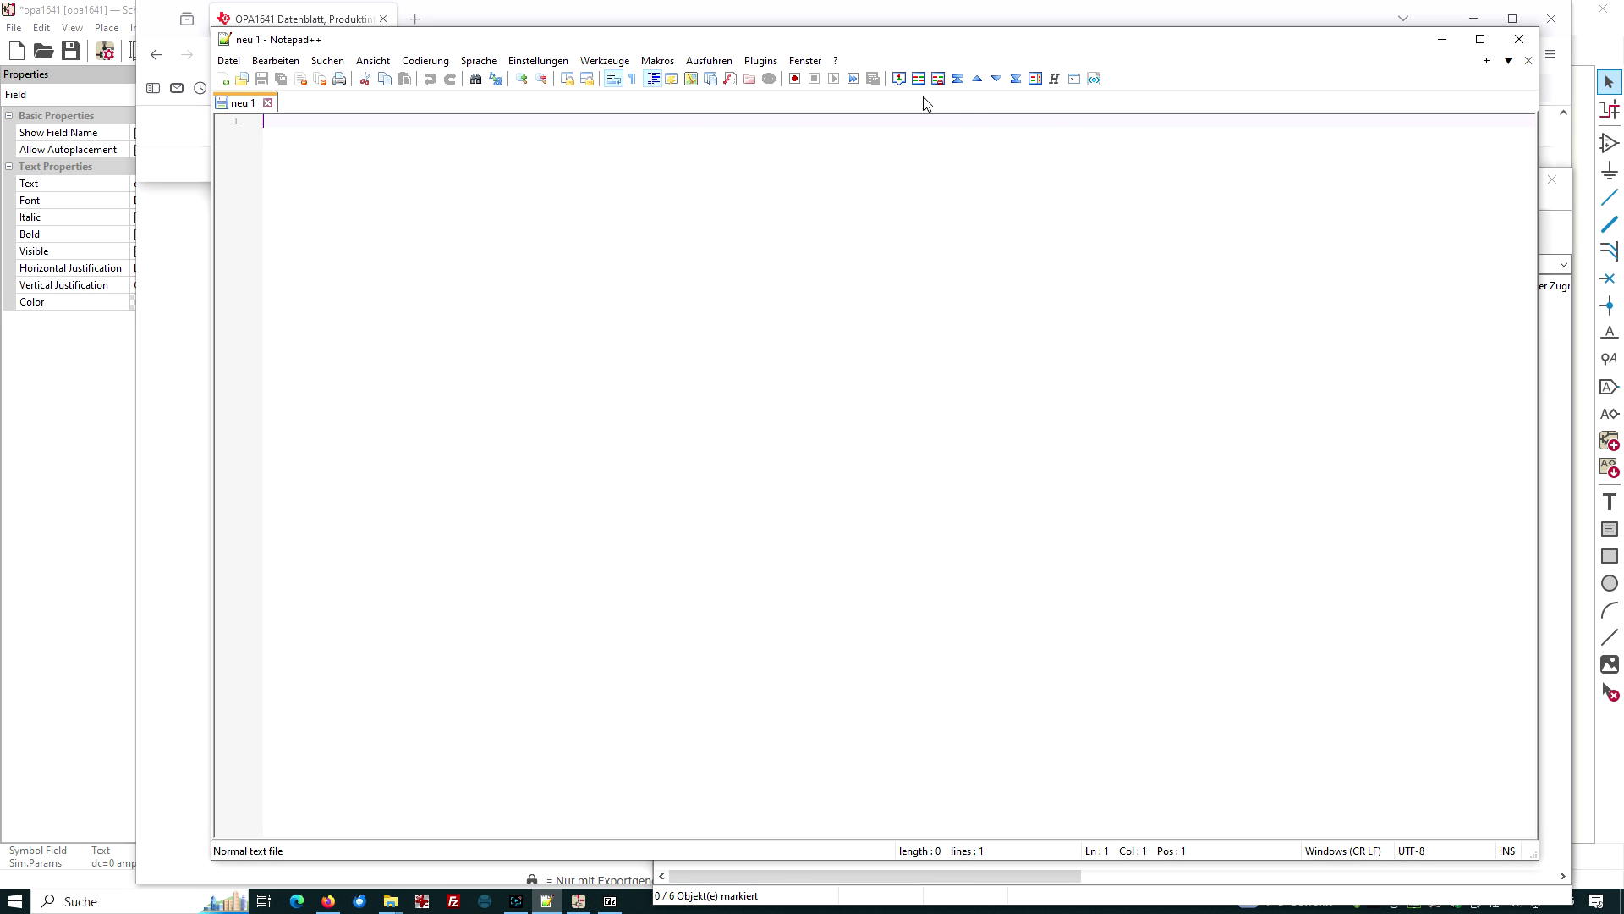
{"action": "left_click_drag", "start_coordinate": [931, 44], "coordinate": [752, 50]}
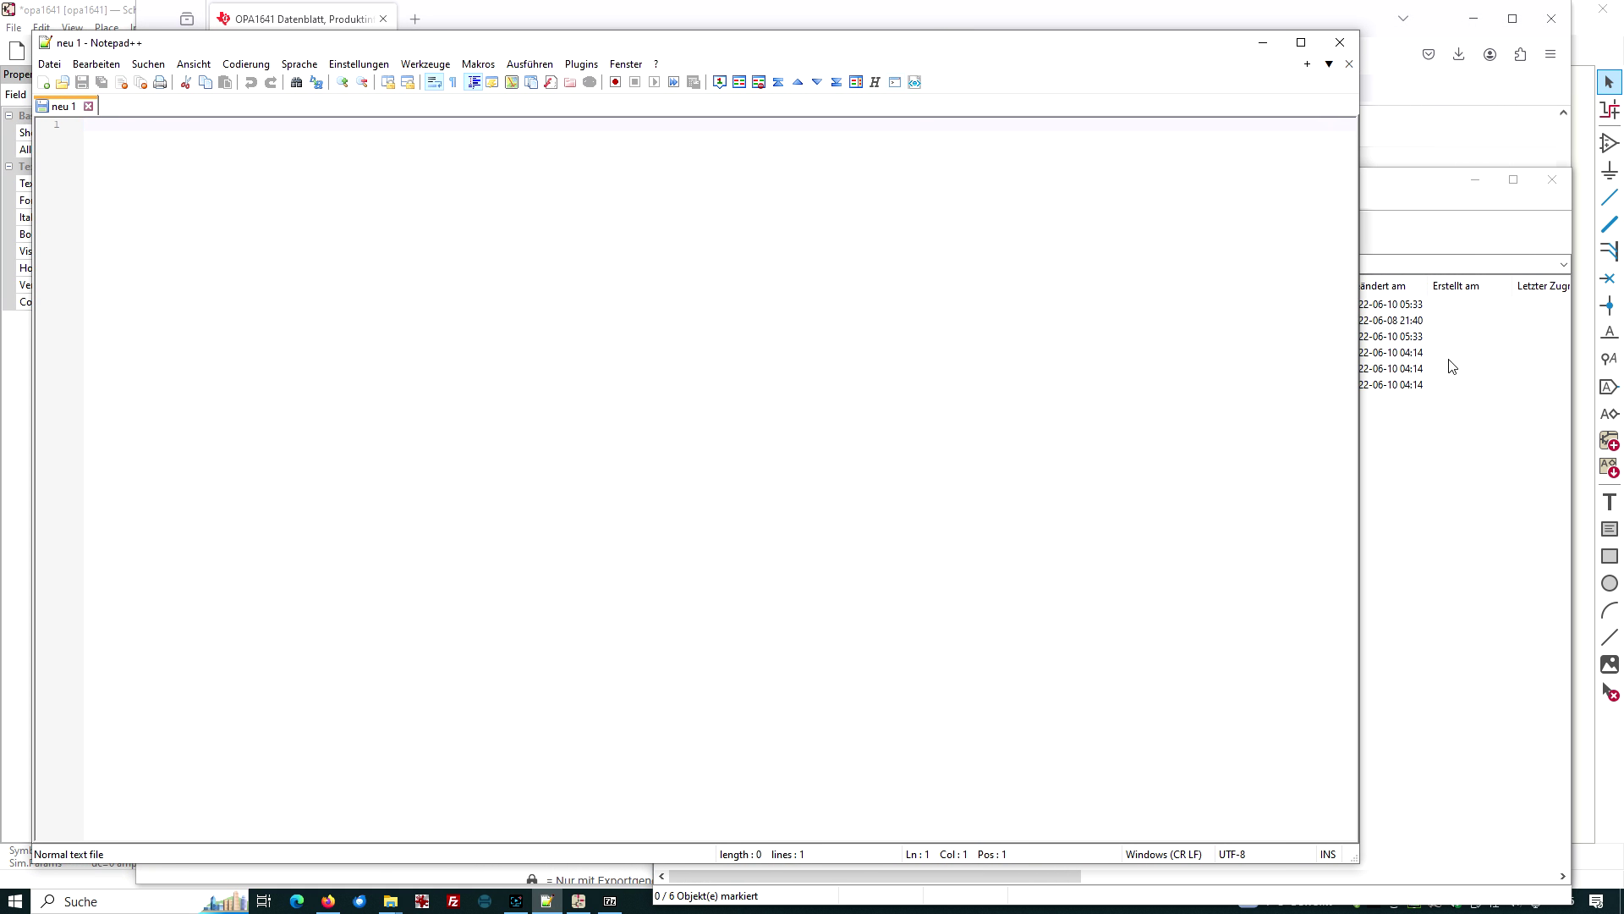
{"action": "left_click", "coordinate": [1481, 516]}
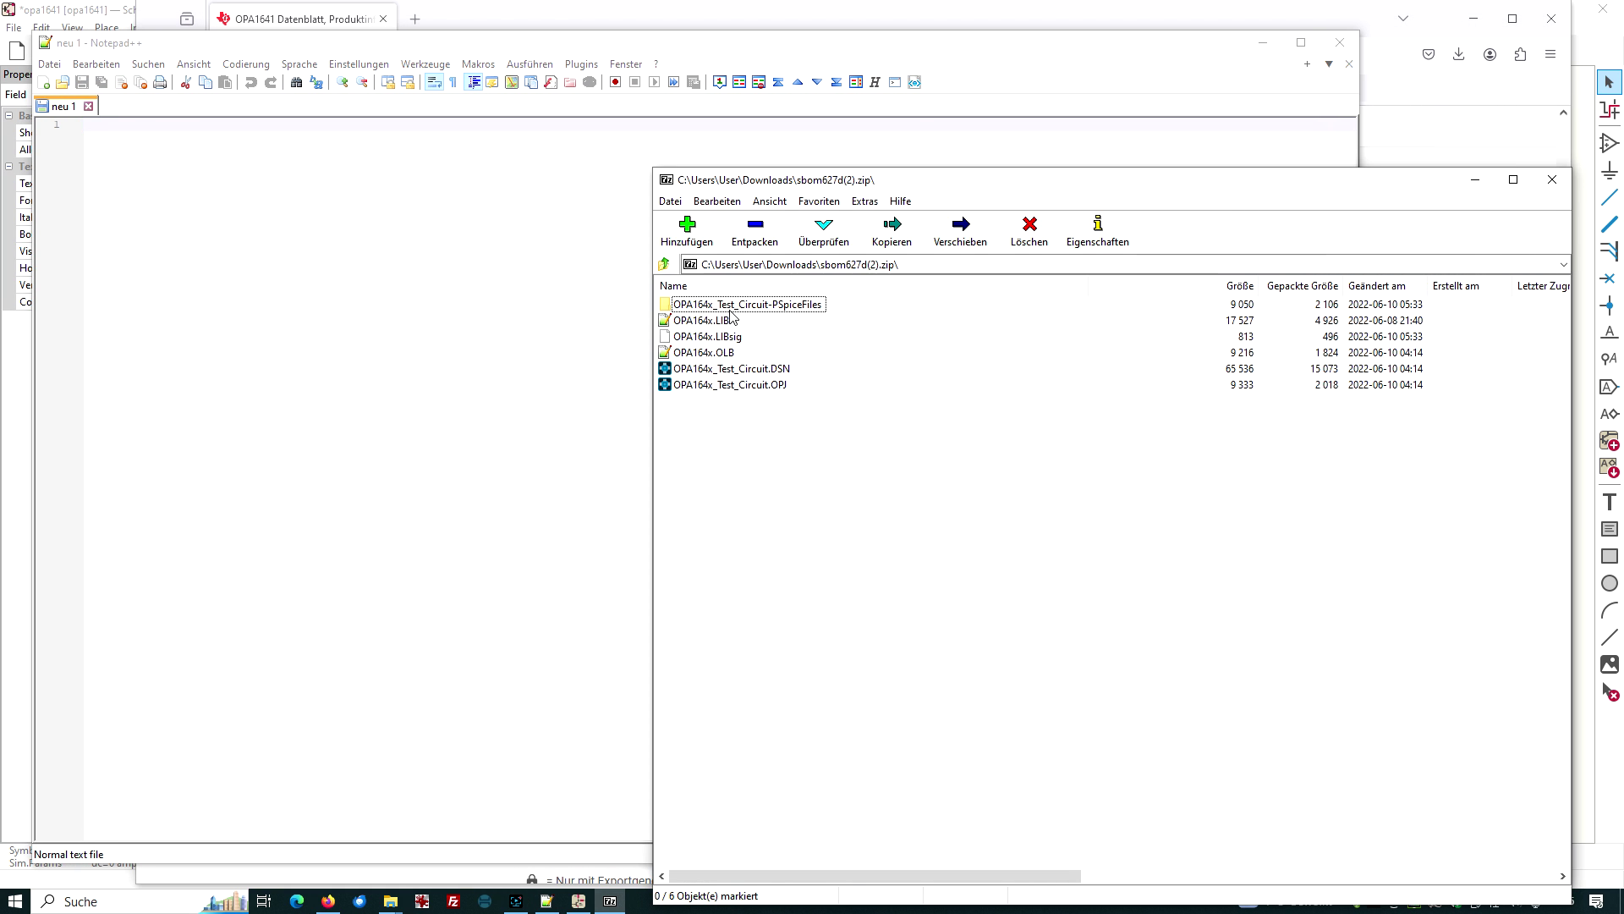
{"action": "left_click", "coordinate": [709, 321]}
{"action": "double_click", "coordinate": [709, 321]}
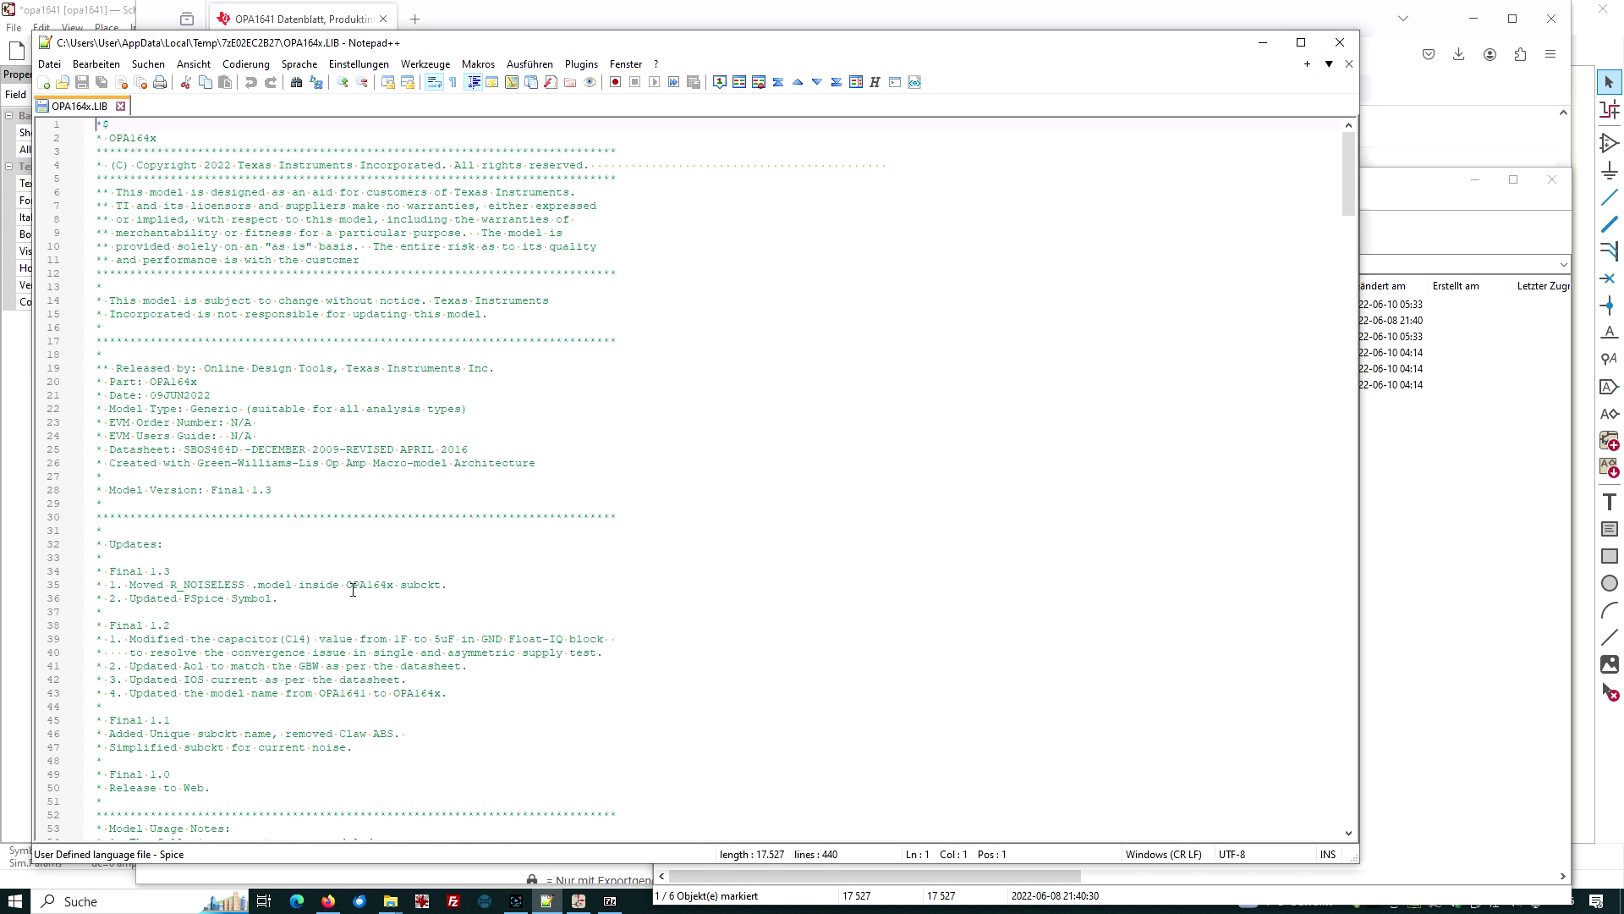
{"action": "scroll", "coordinate": [353, 590], "scroll_direction": "down", "scroll_amount": 18}
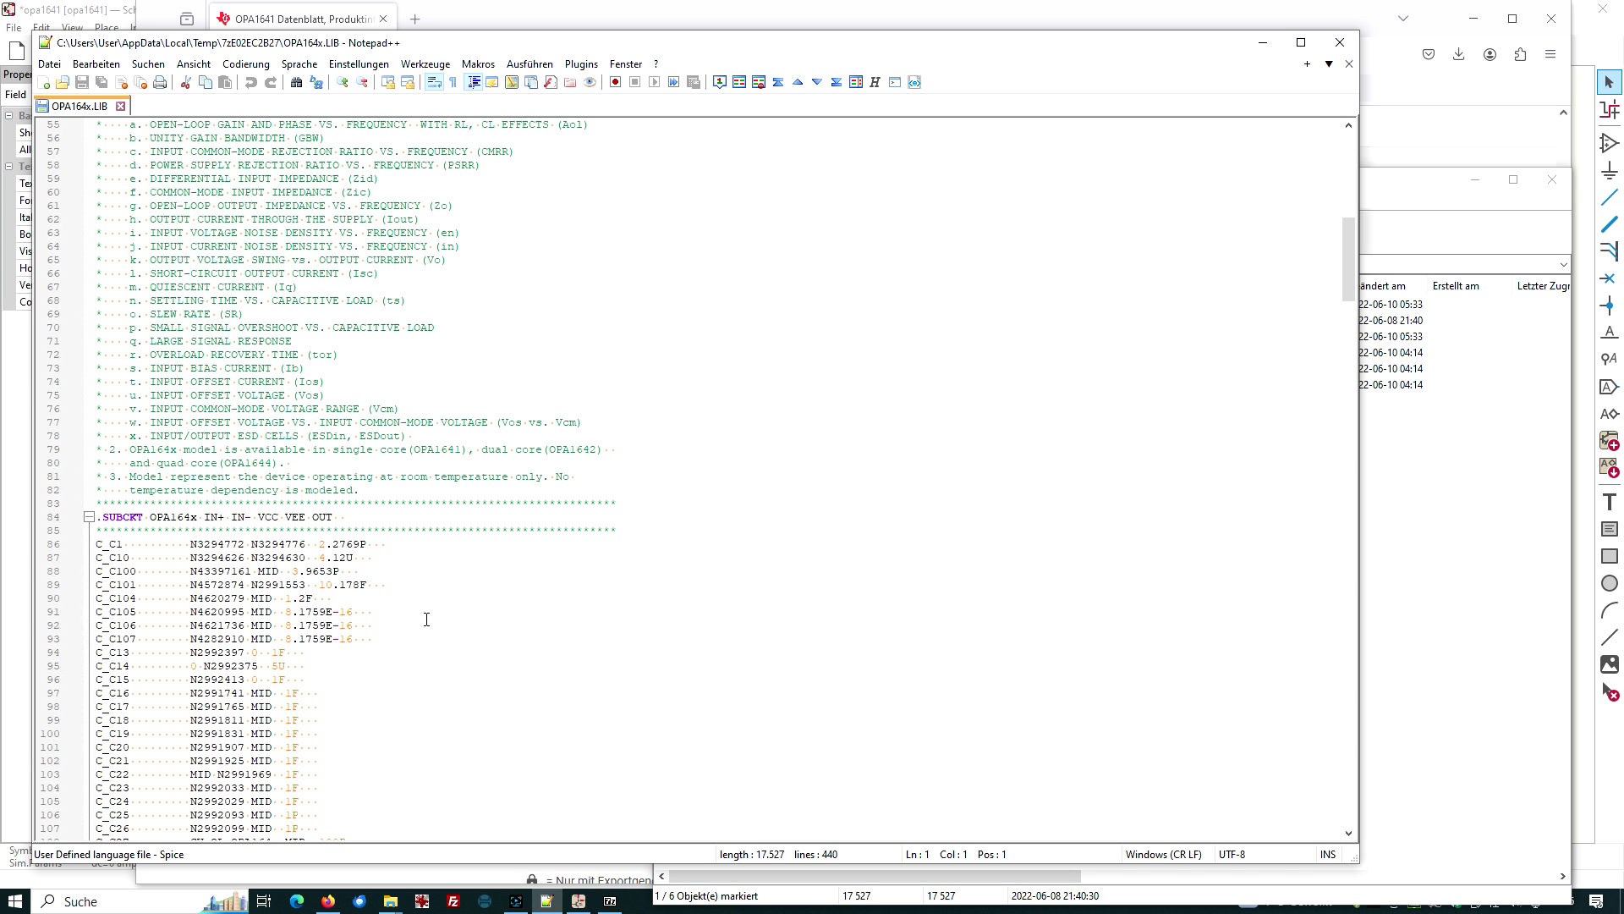
{"action": "scroll", "coordinate": [426, 619], "scroll_direction": "down", "scroll_amount": 2}
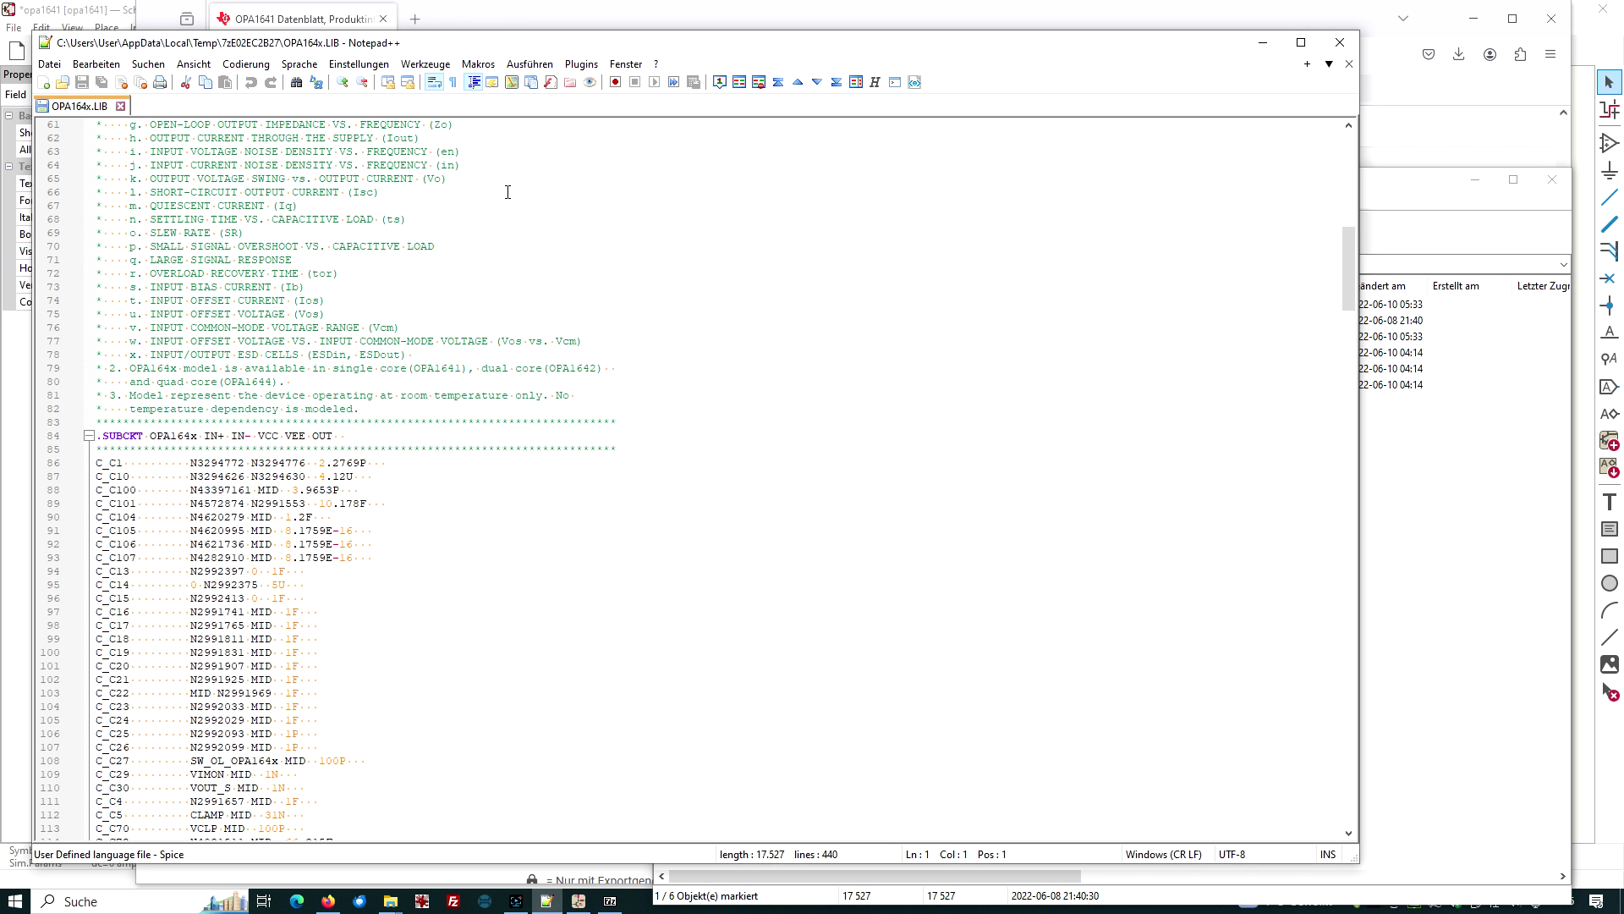
- Save a copy of OPA164x.LIB under the same name in the project folder KiCad-800\videos\opa1641
{"action": "left_click", "coordinate": [50, 66]}
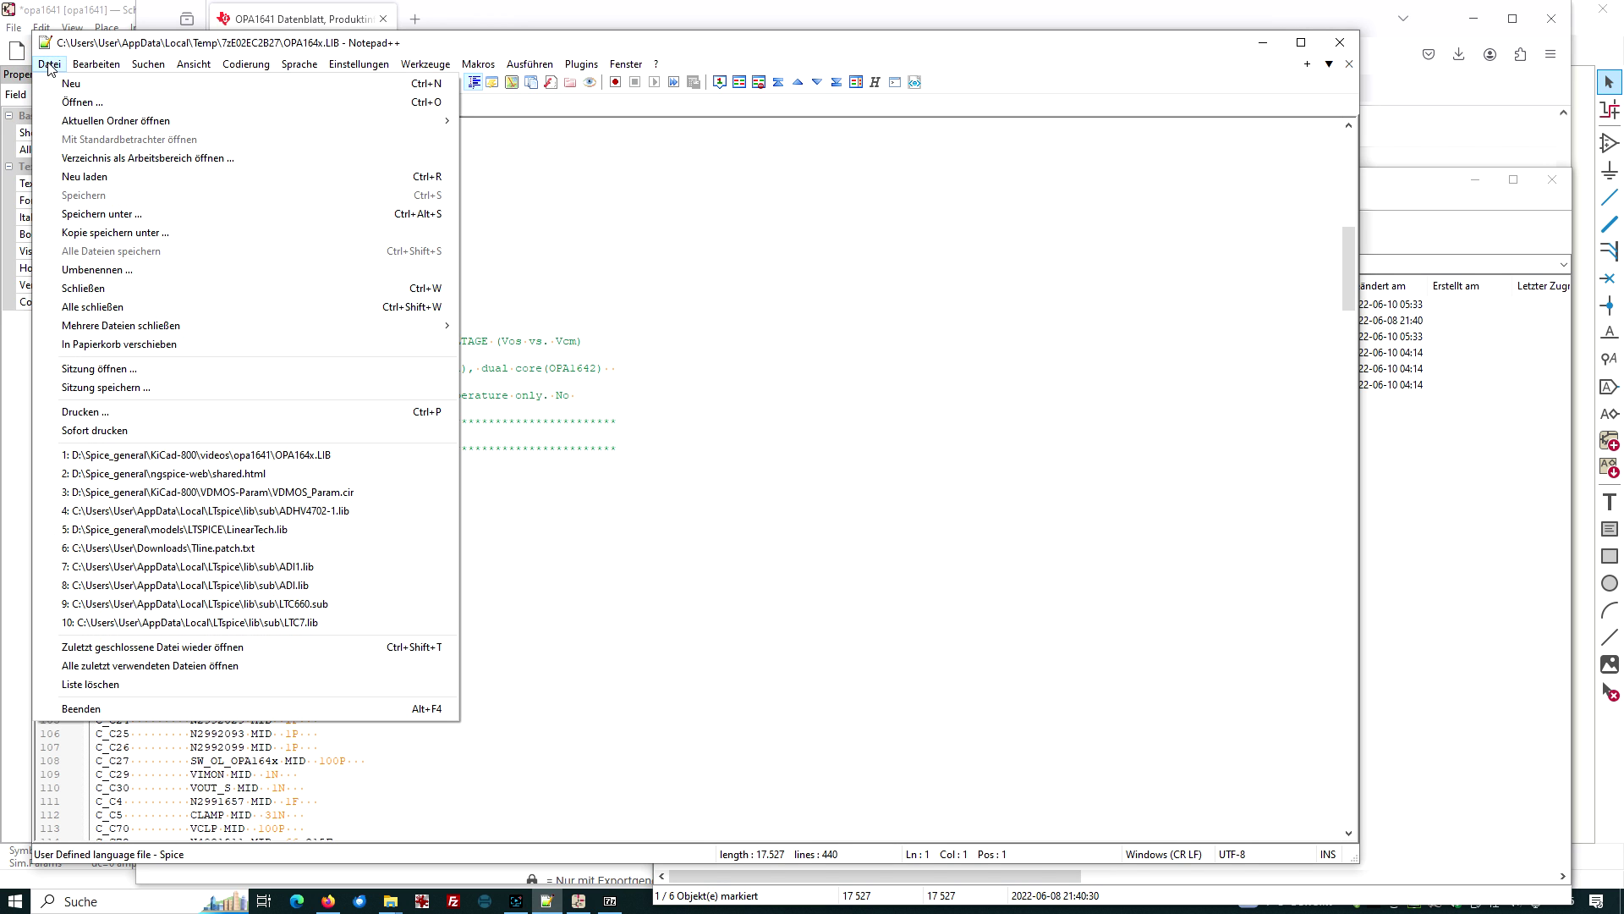
{"action": "left_click", "coordinate": [130, 216]}
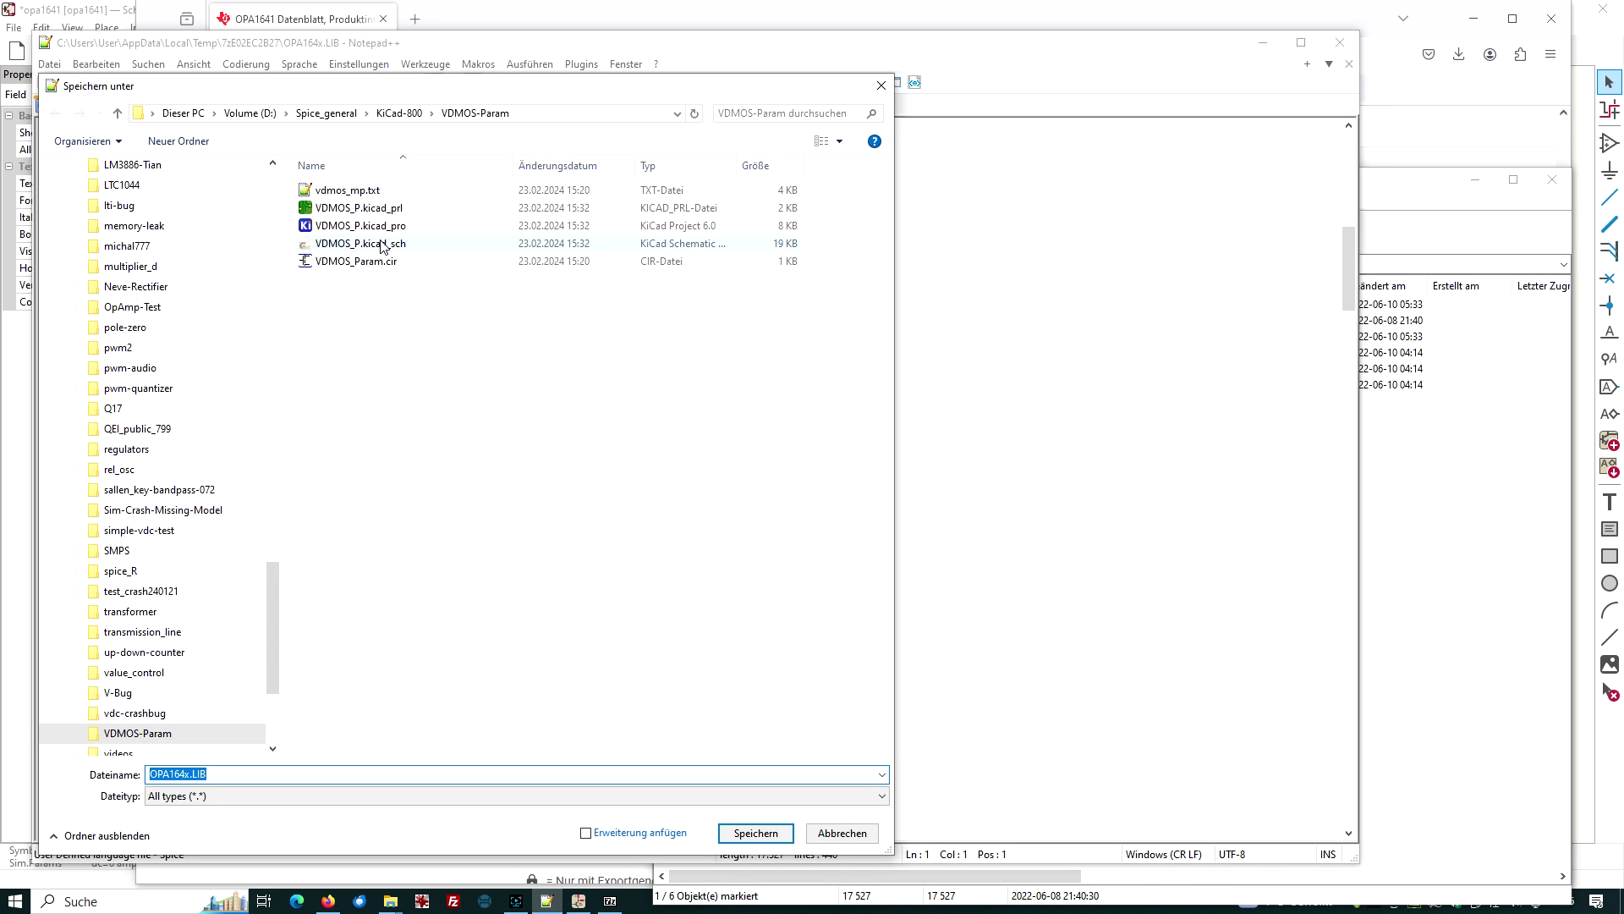
{"action": "left_click", "coordinate": [401, 113]}
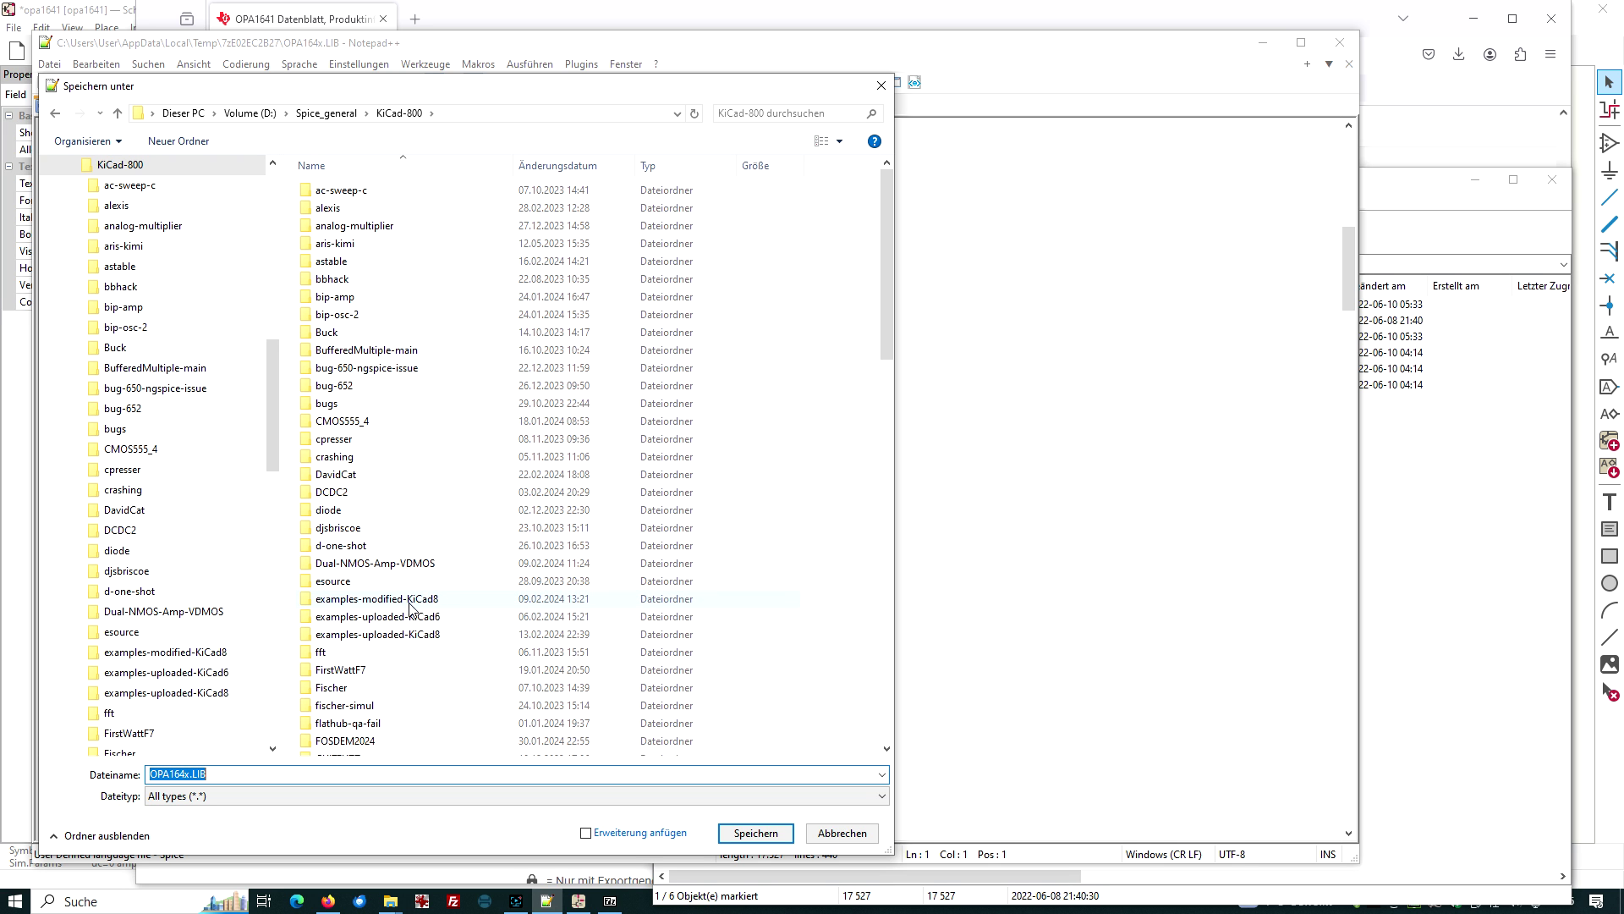
{"action": "scroll", "coordinate": [427, 715], "scroll_direction": "down", "scroll_amount": 8}
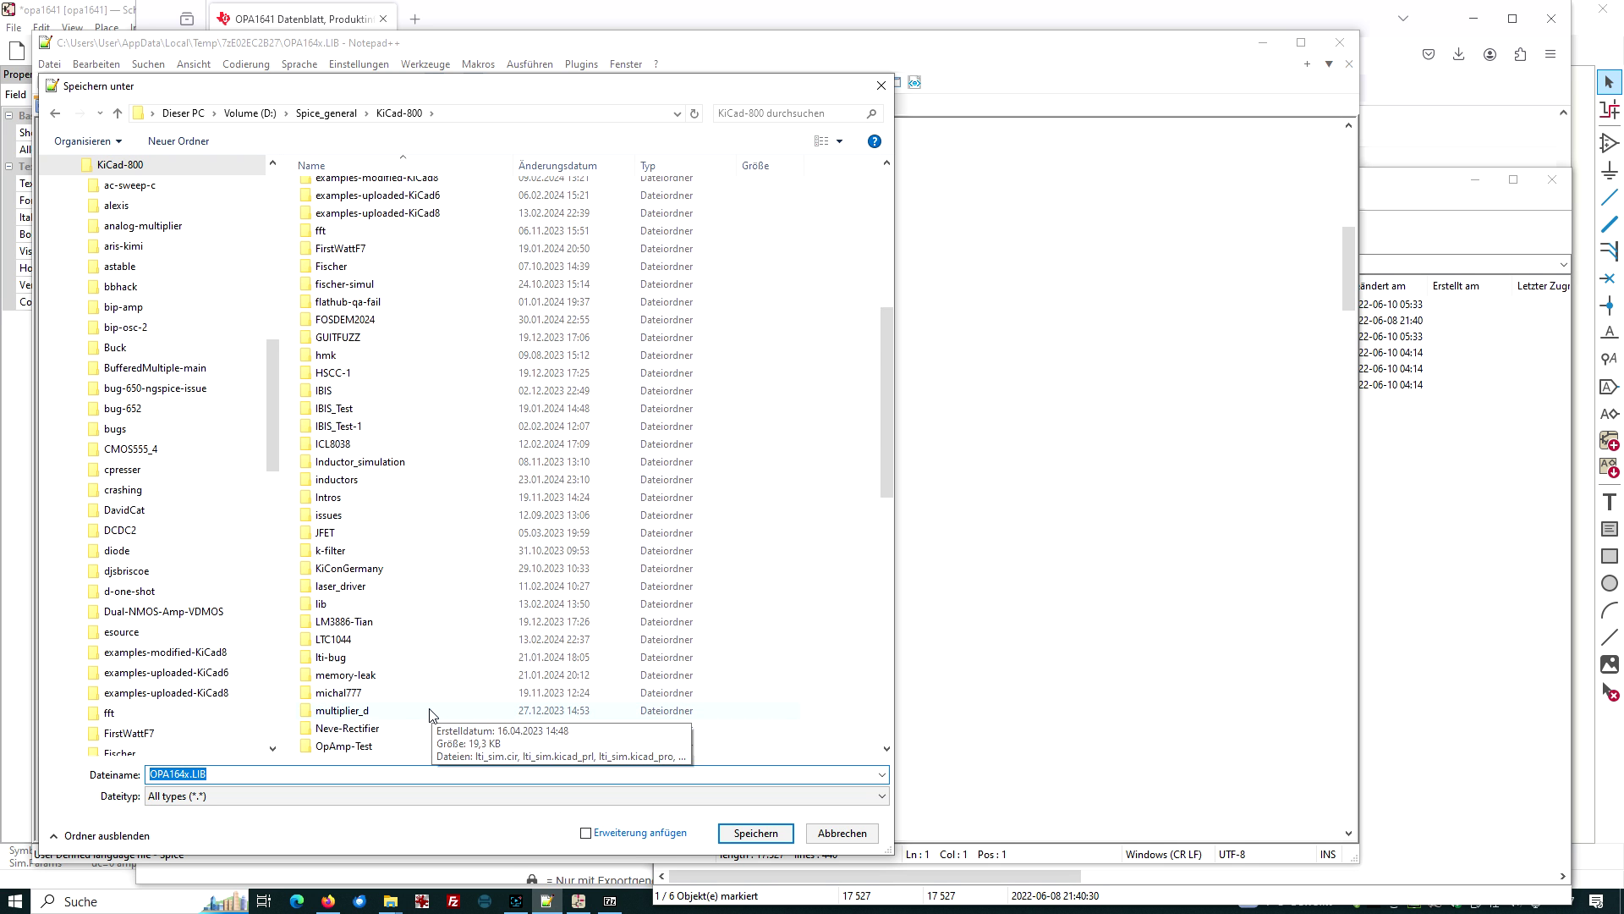
{"action": "scroll", "coordinate": [429, 715], "scroll_direction": "down", "scroll_amount": 10}
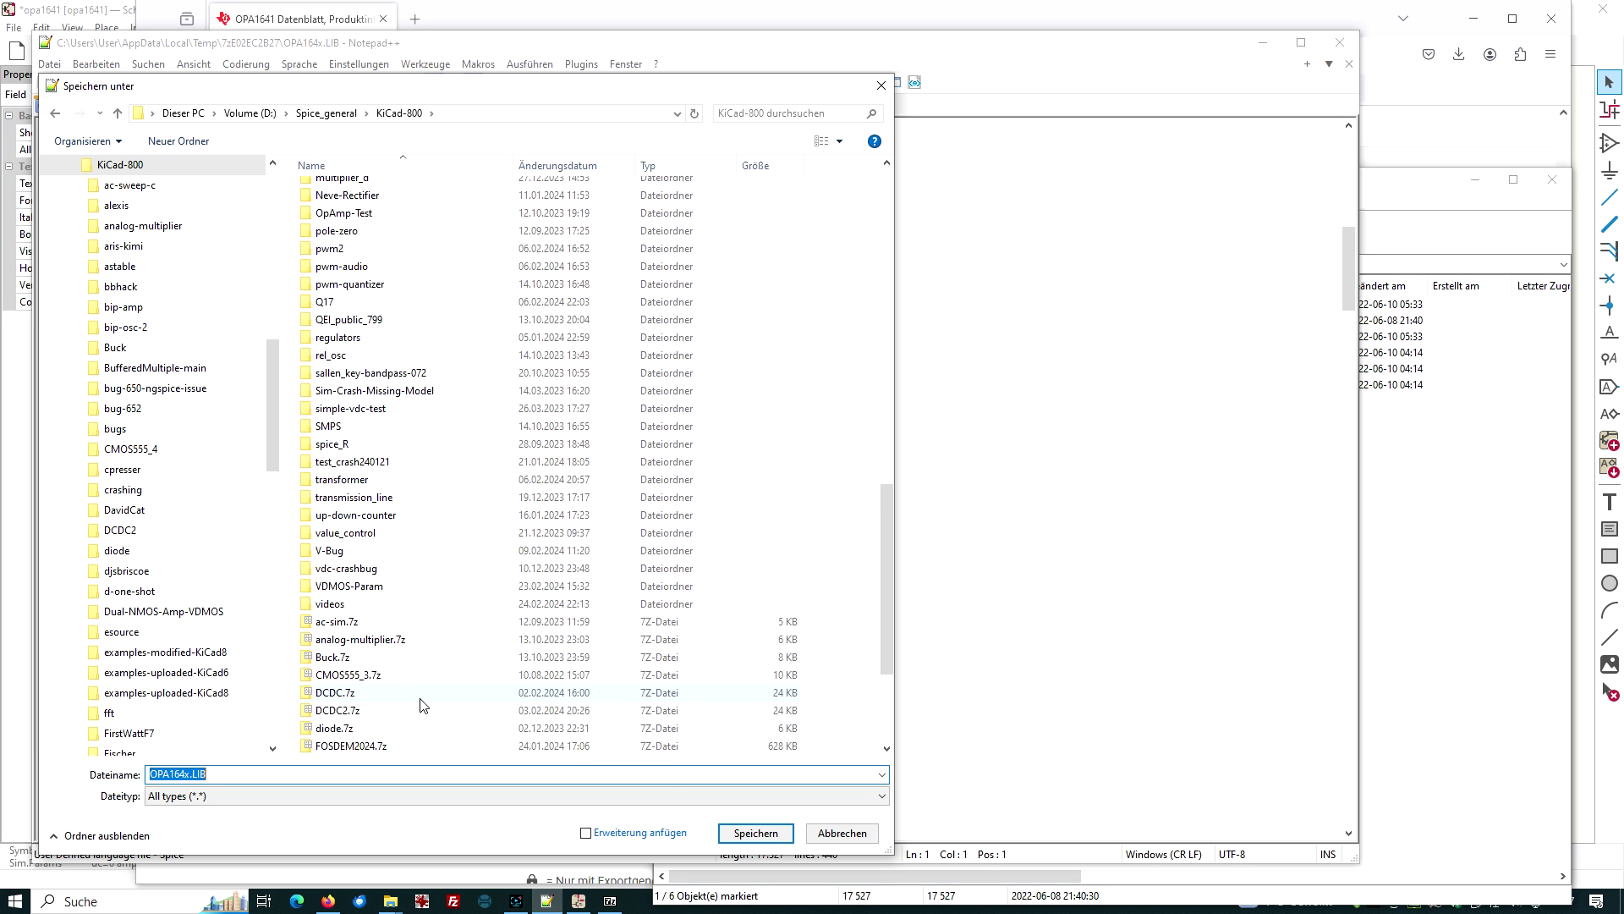
{"action": "double_click", "coordinate": [331, 603]}
{"action": "double_click", "coordinate": [334, 208]}
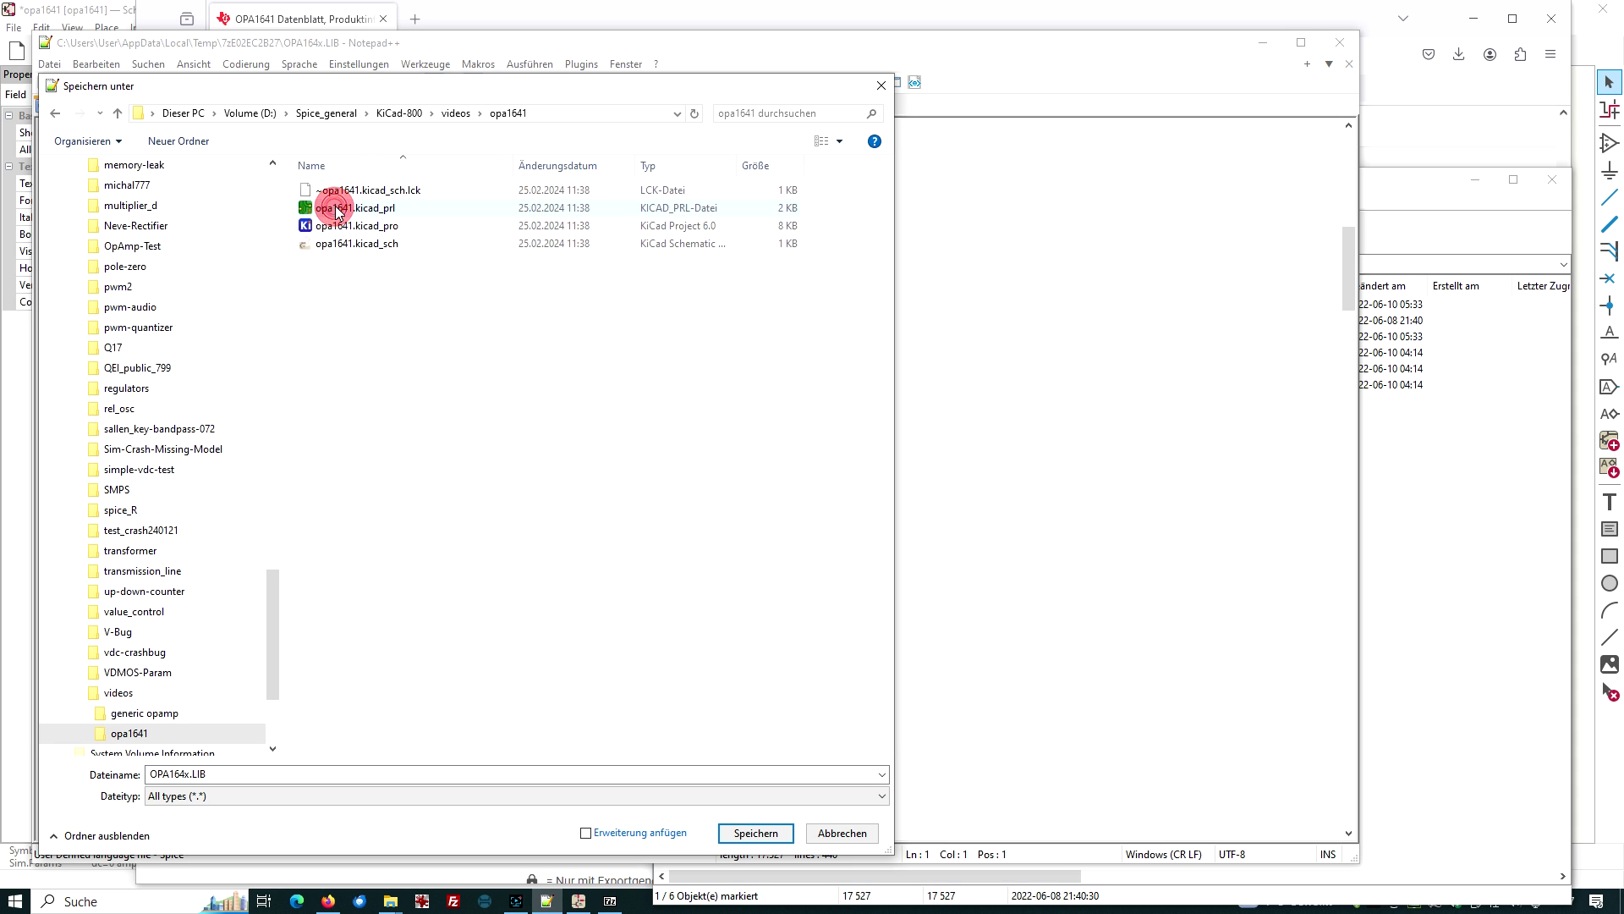
{"action": "left_click", "coordinate": [762, 835]}
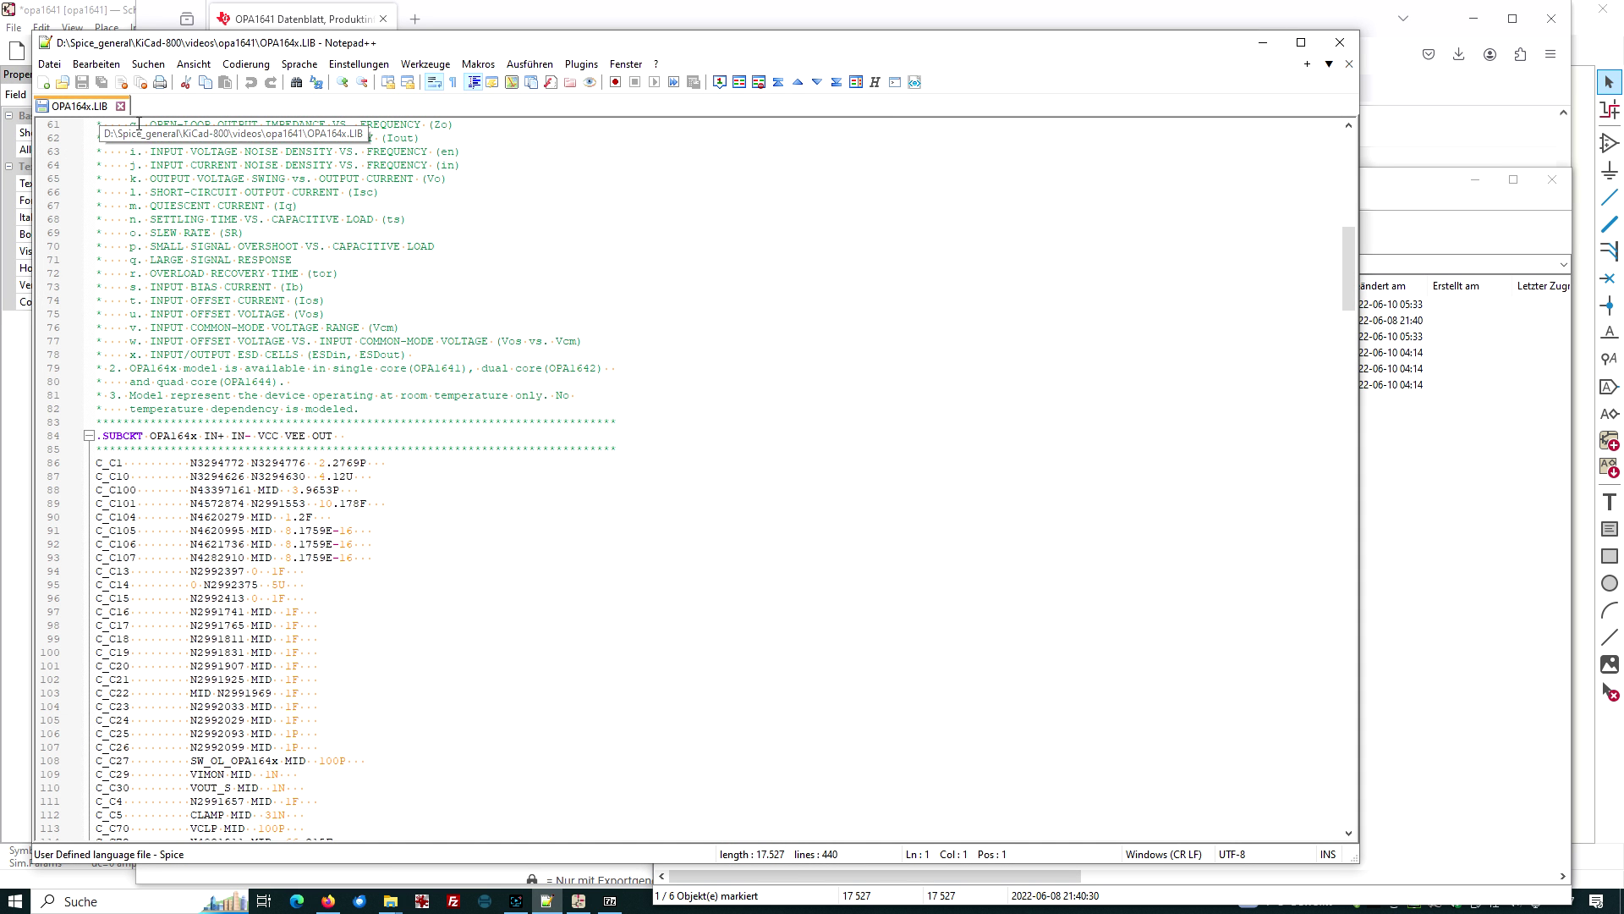
- Minimize Notepad++, close the archive window, and minimize Firefox to return to the KiCad Schematic Editor
{"action": "left_click", "coordinate": [1264, 42]}
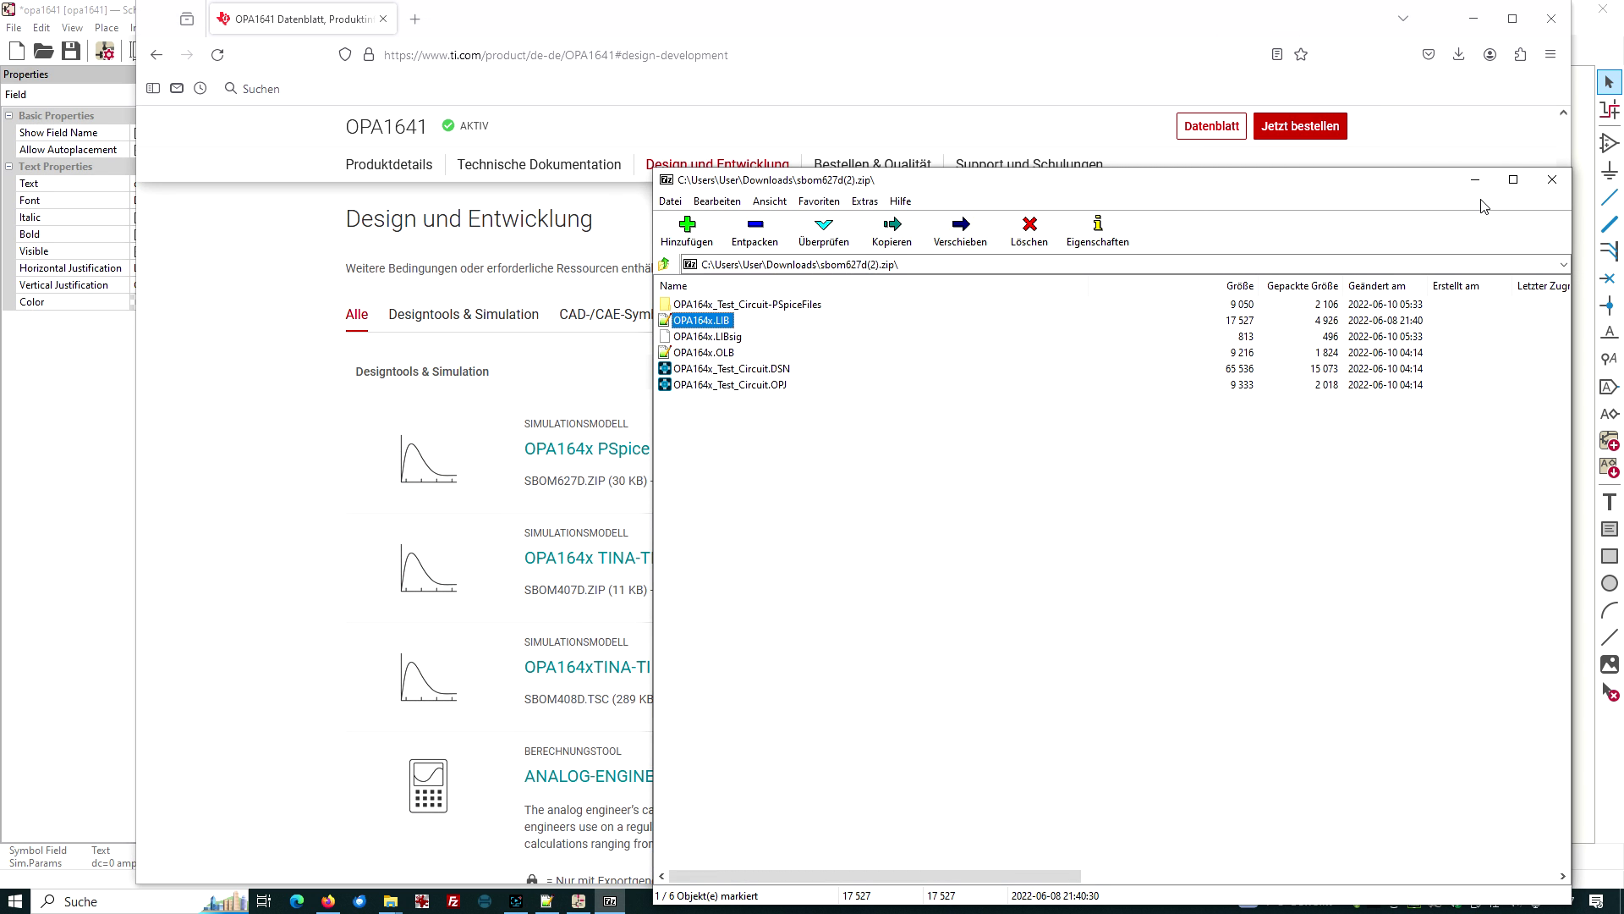
{"action": "left_click", "coordinate": [1554, 185]}
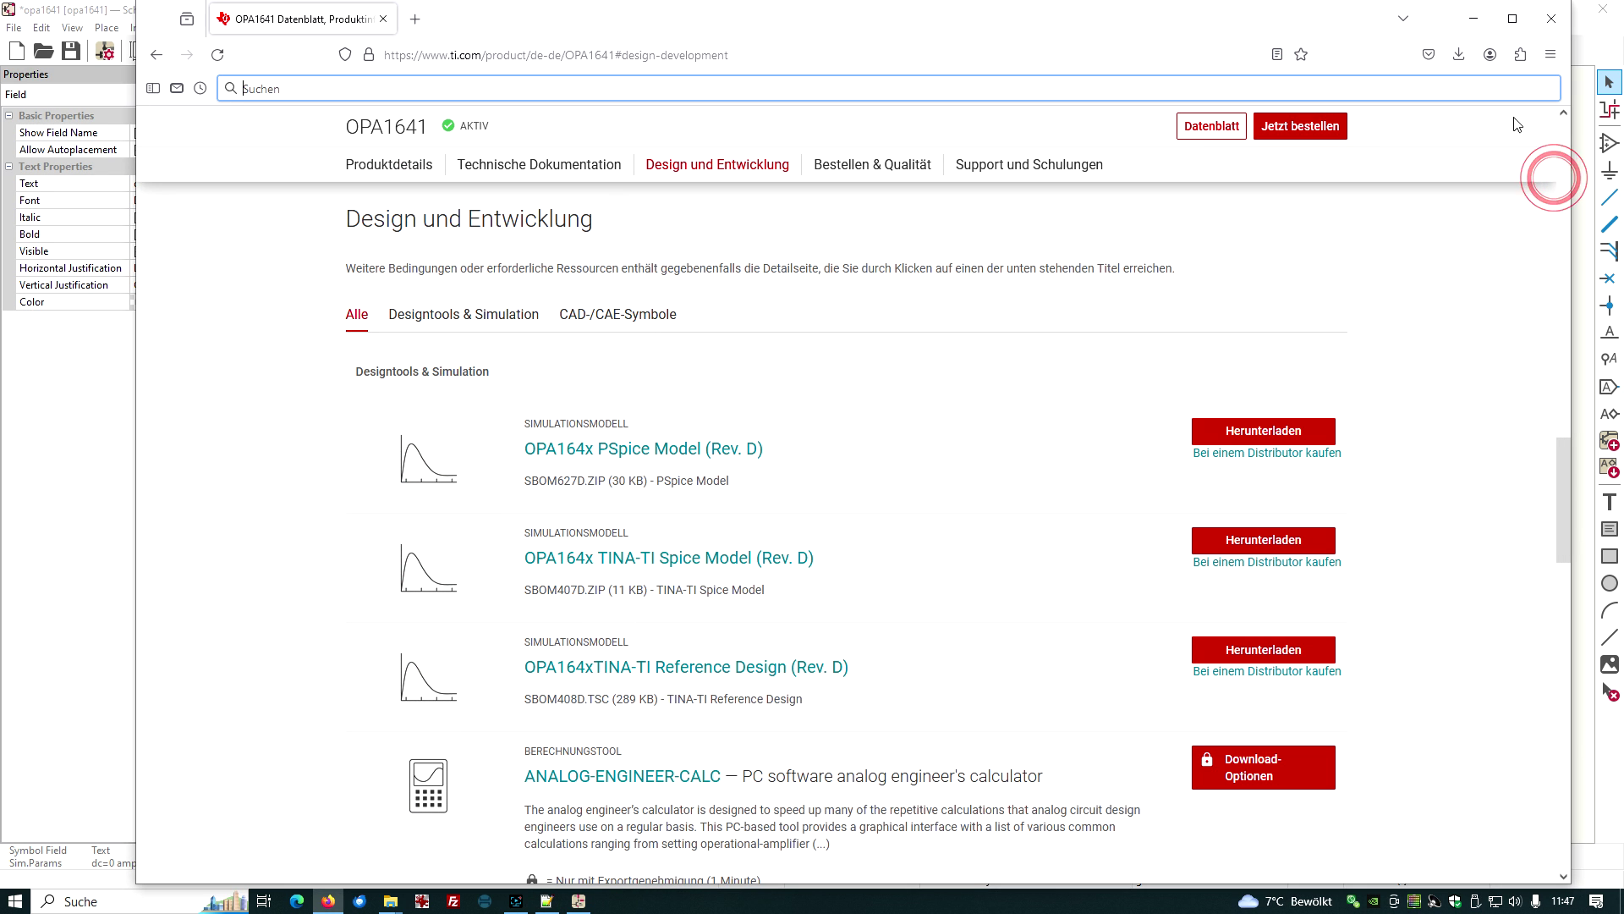
{"action": "left_click", "coordinate": [1474, 19]}
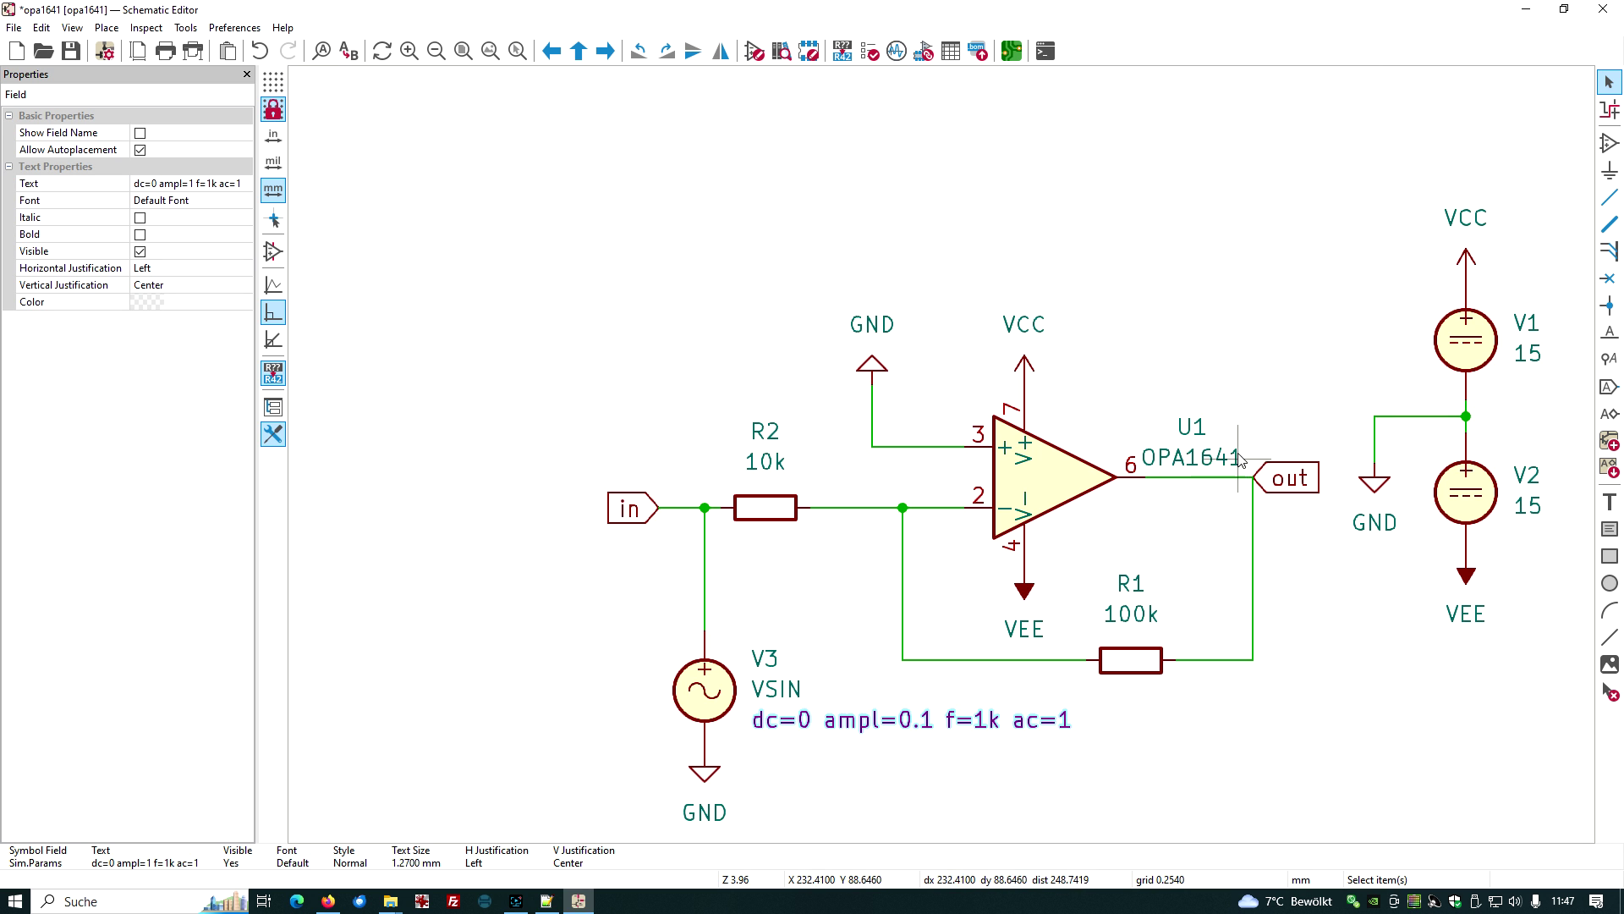
- Assign the OPA164x SPICE model from the project's OPA164x.LIB file to op-amp U1
{"action": "double_click", "coordinate": [1047, 483]}
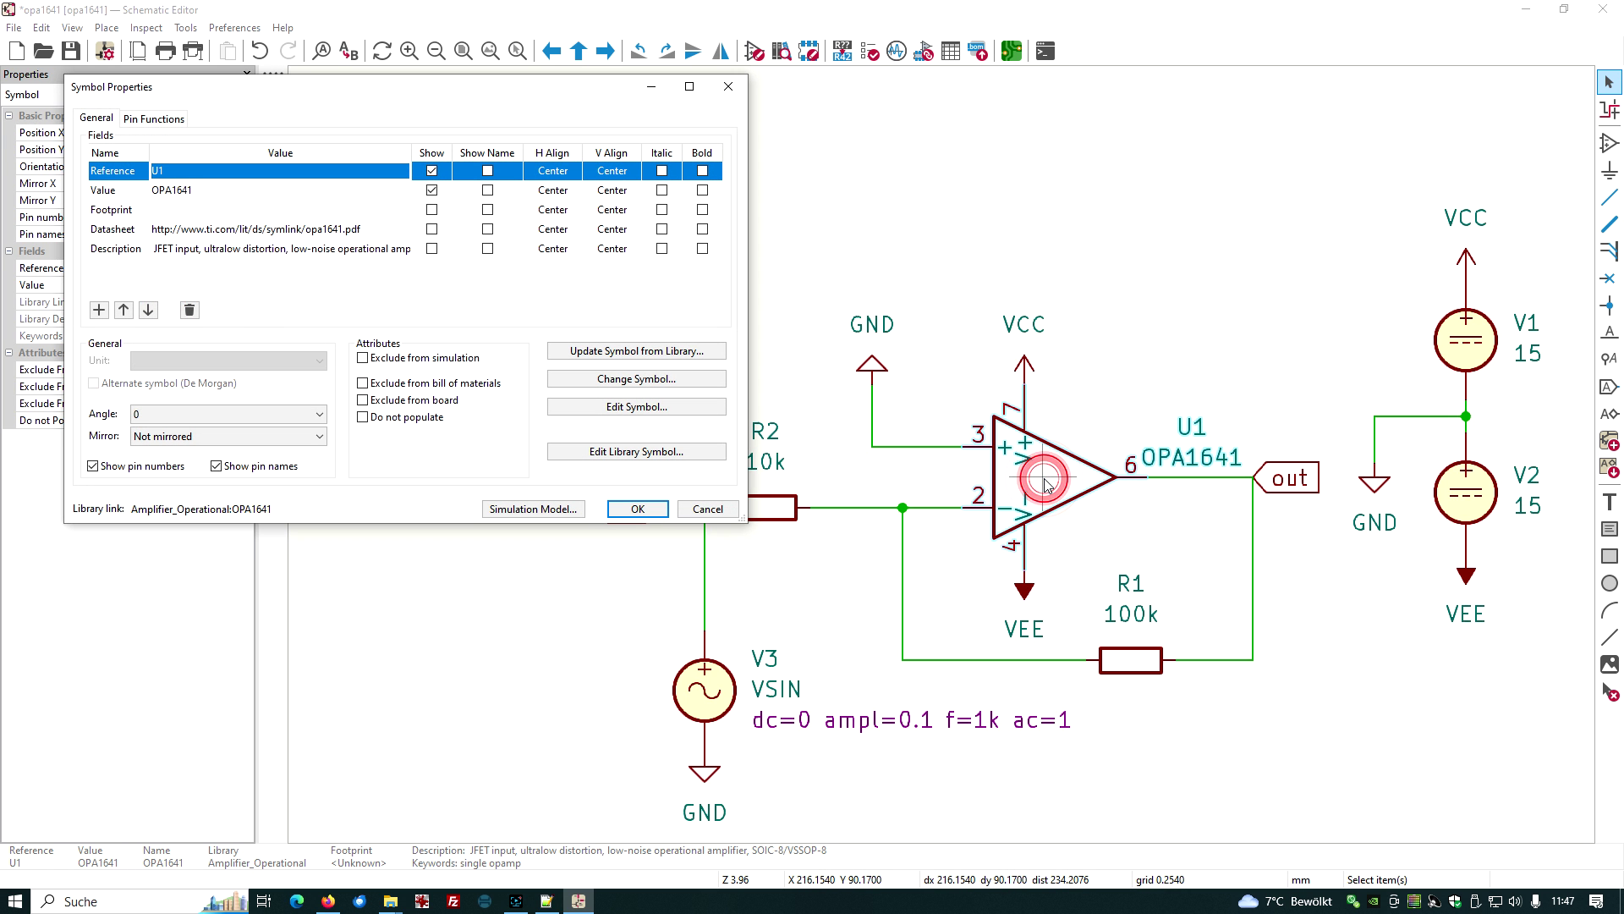
{"action": "left_click", "coordinate": [541, 511]}
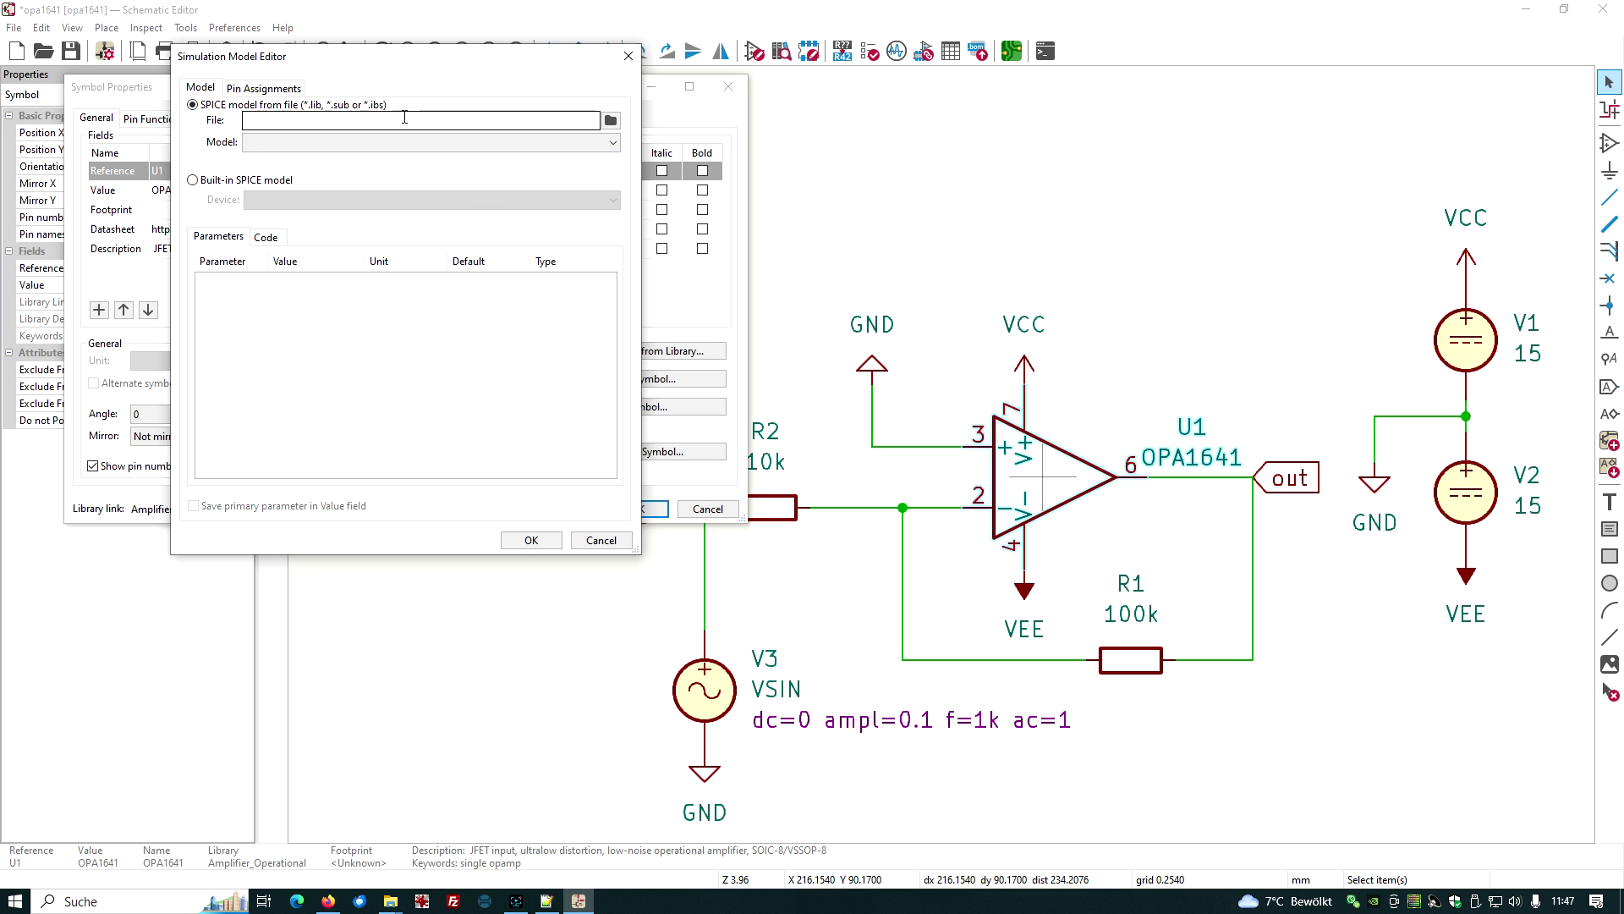
{"action": "left_click", "coordinate": [611, 119]}
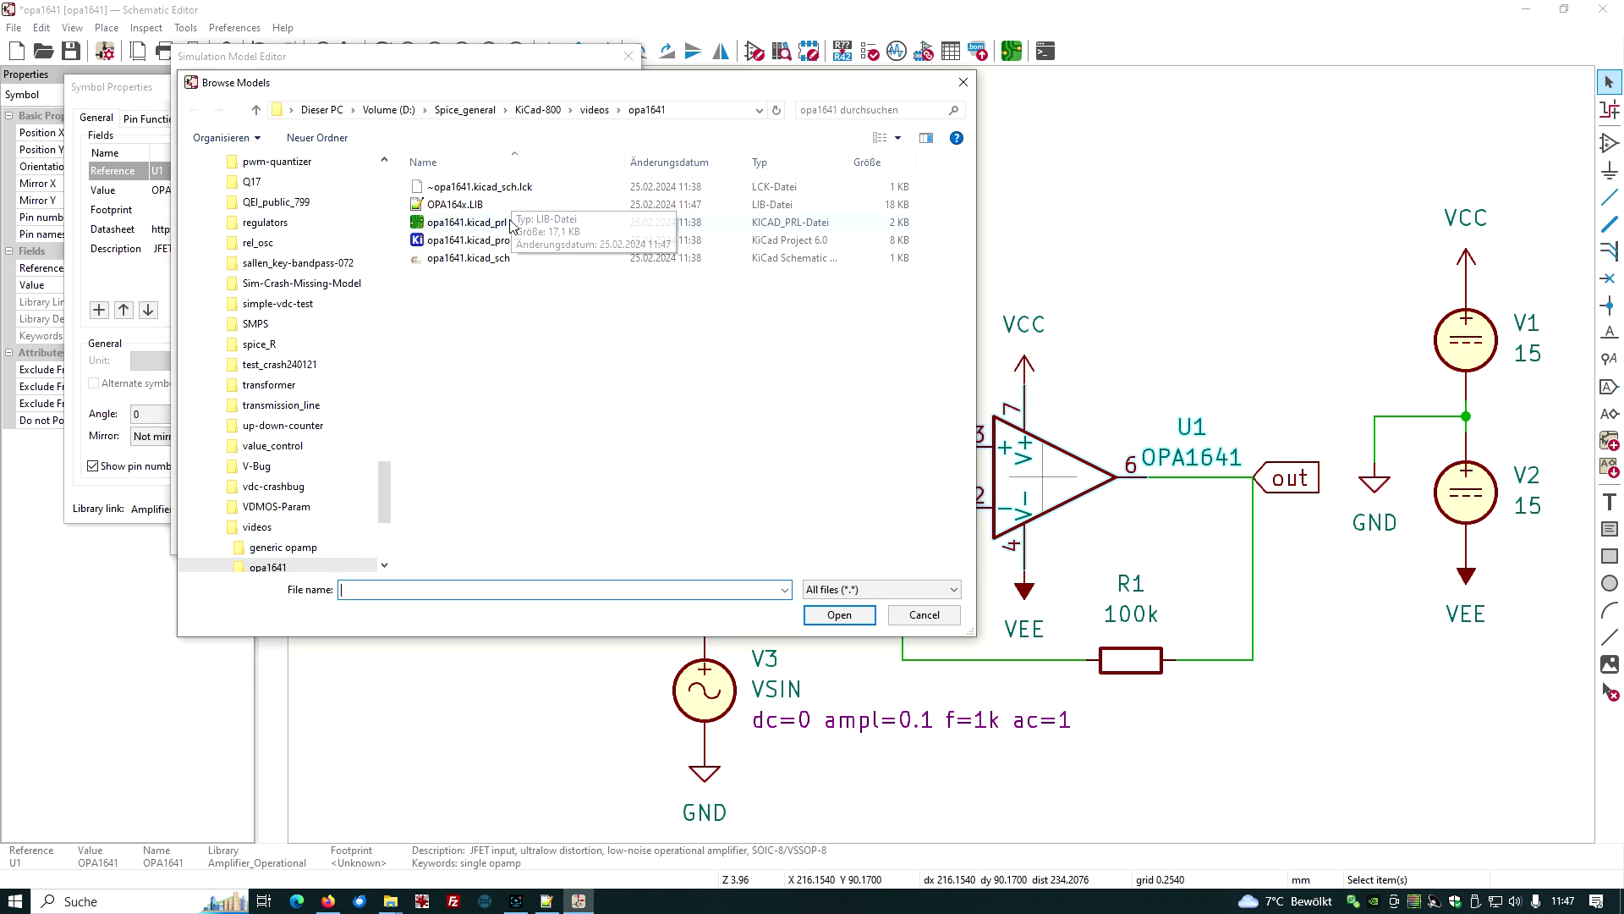
{"action": "double_click", "coordinate": [456, 206]}
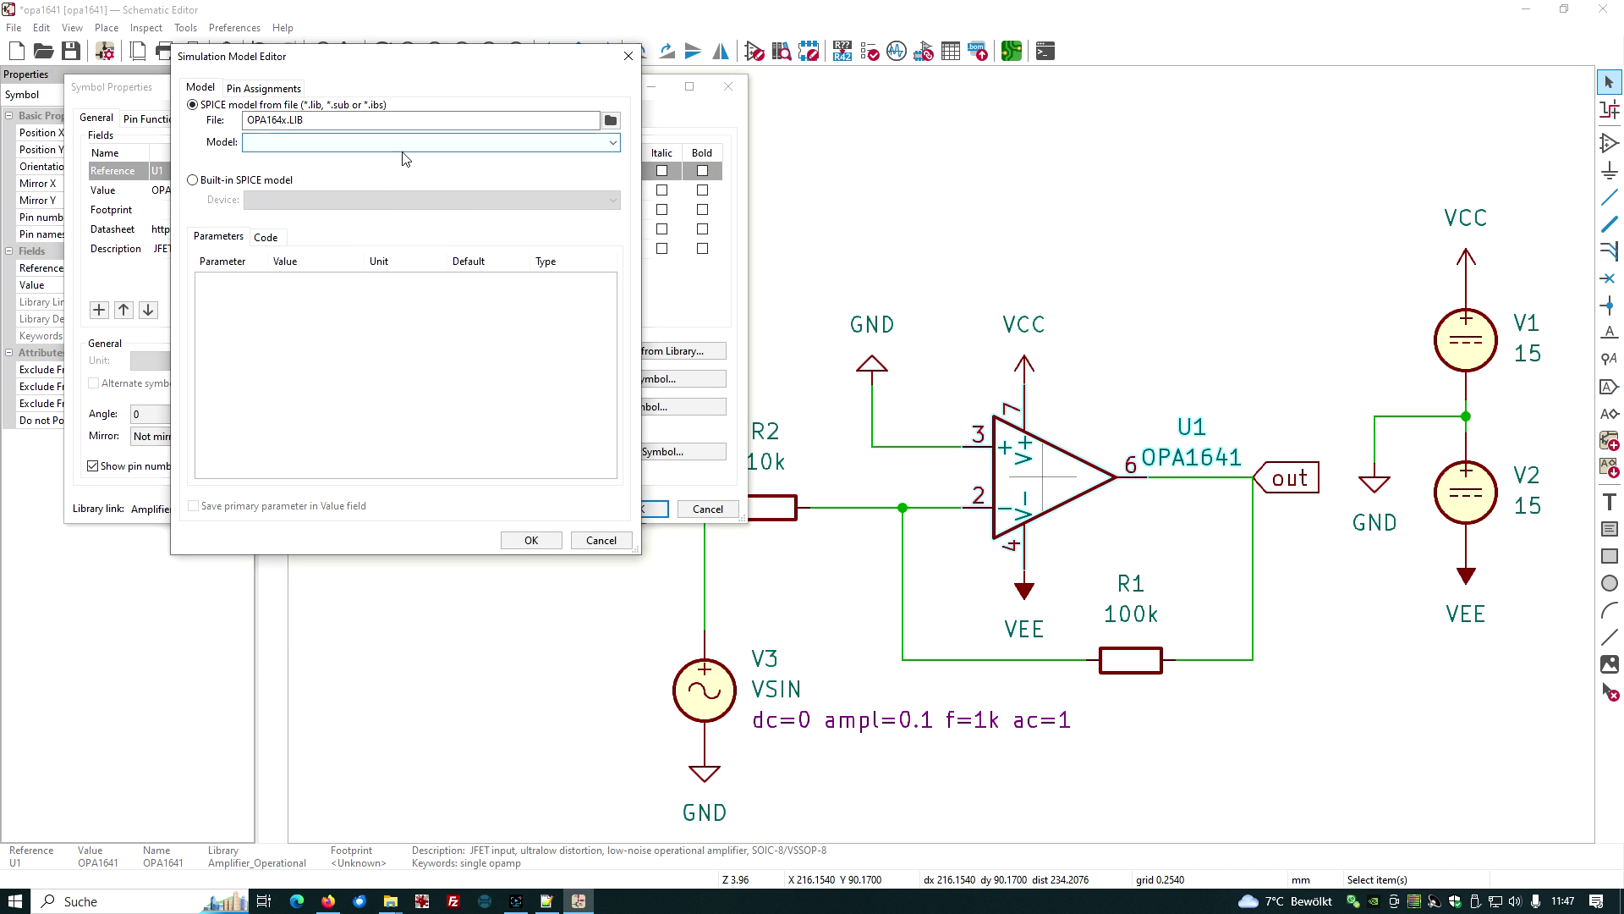
{"action": "left_click", "coordinate": [613, 144]}
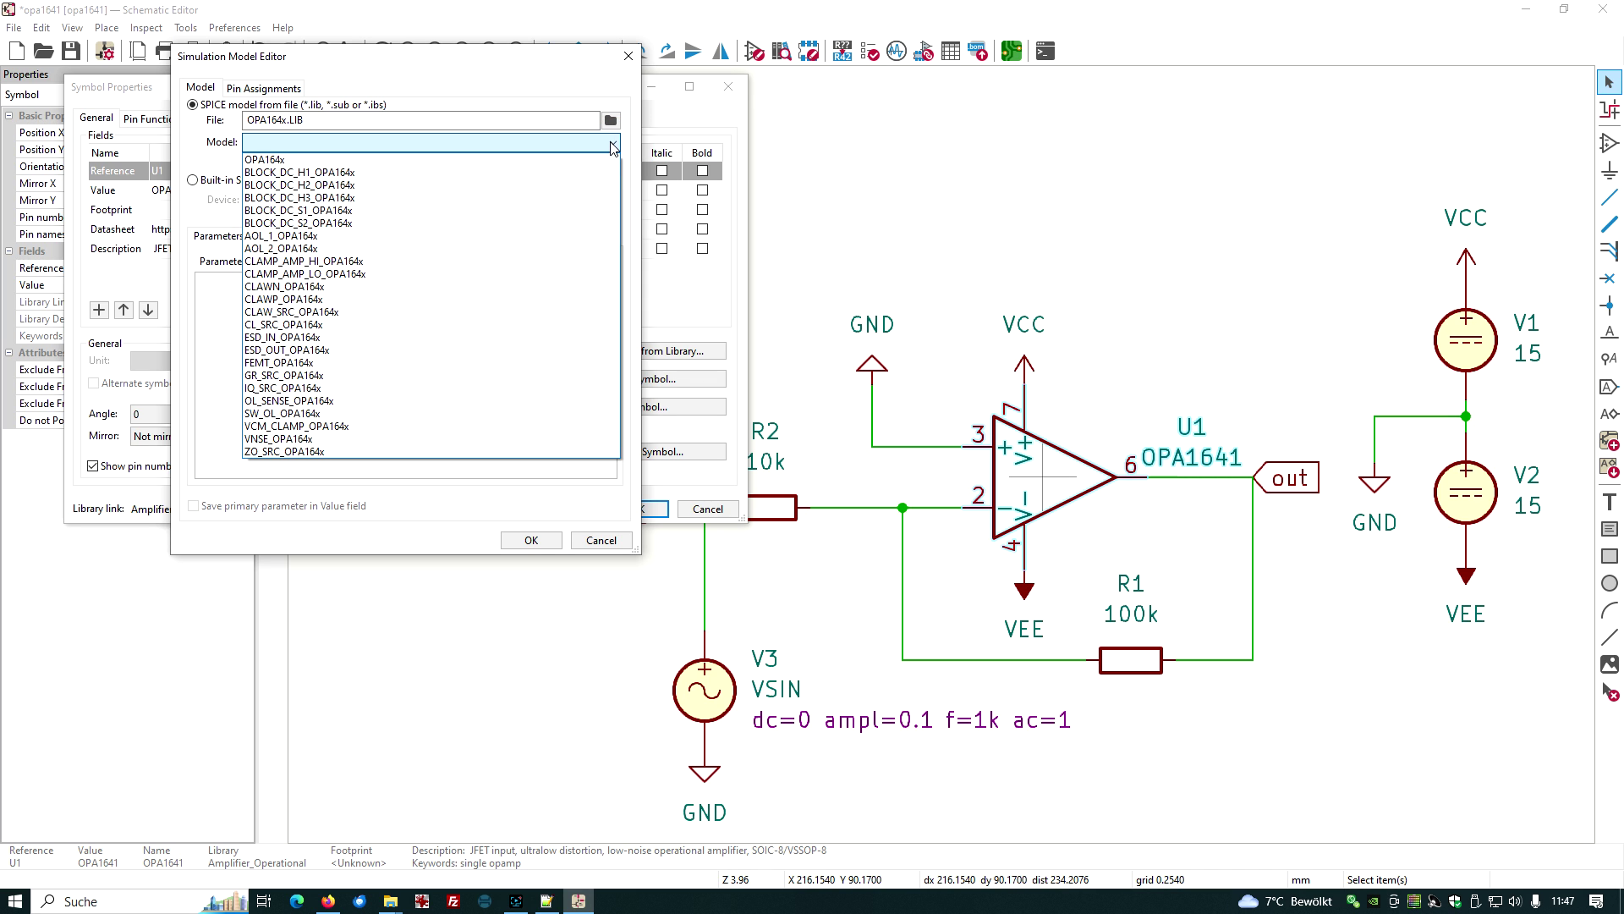
{"action": "left_click", "coordinate": [282, 161]}
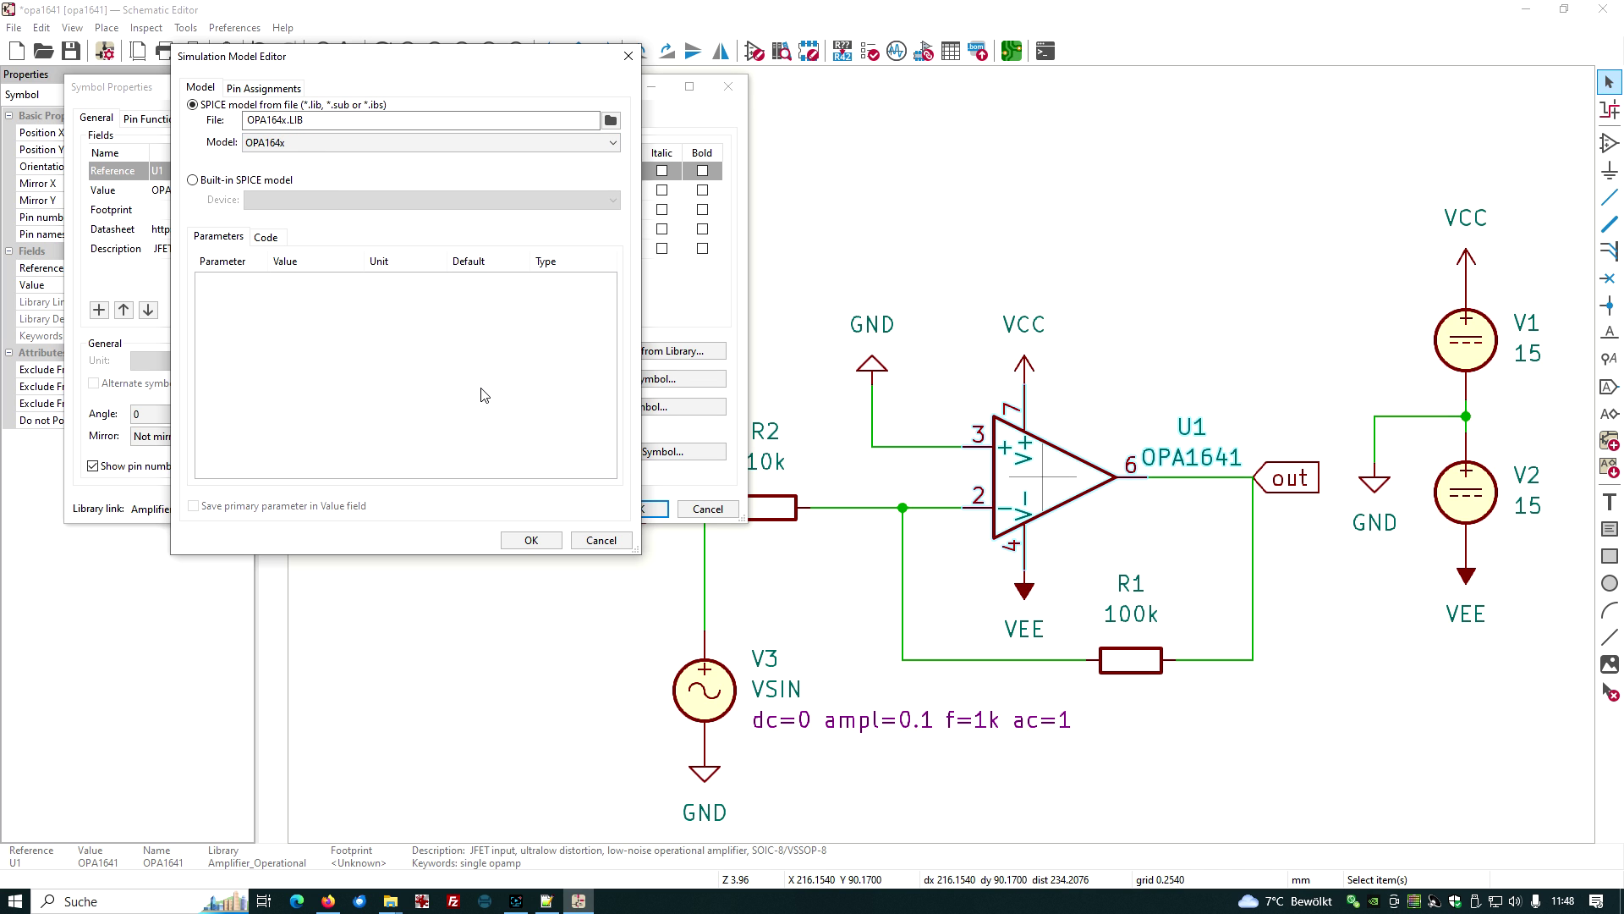
{"action": "left_click", "coordinate": [533, 539]}
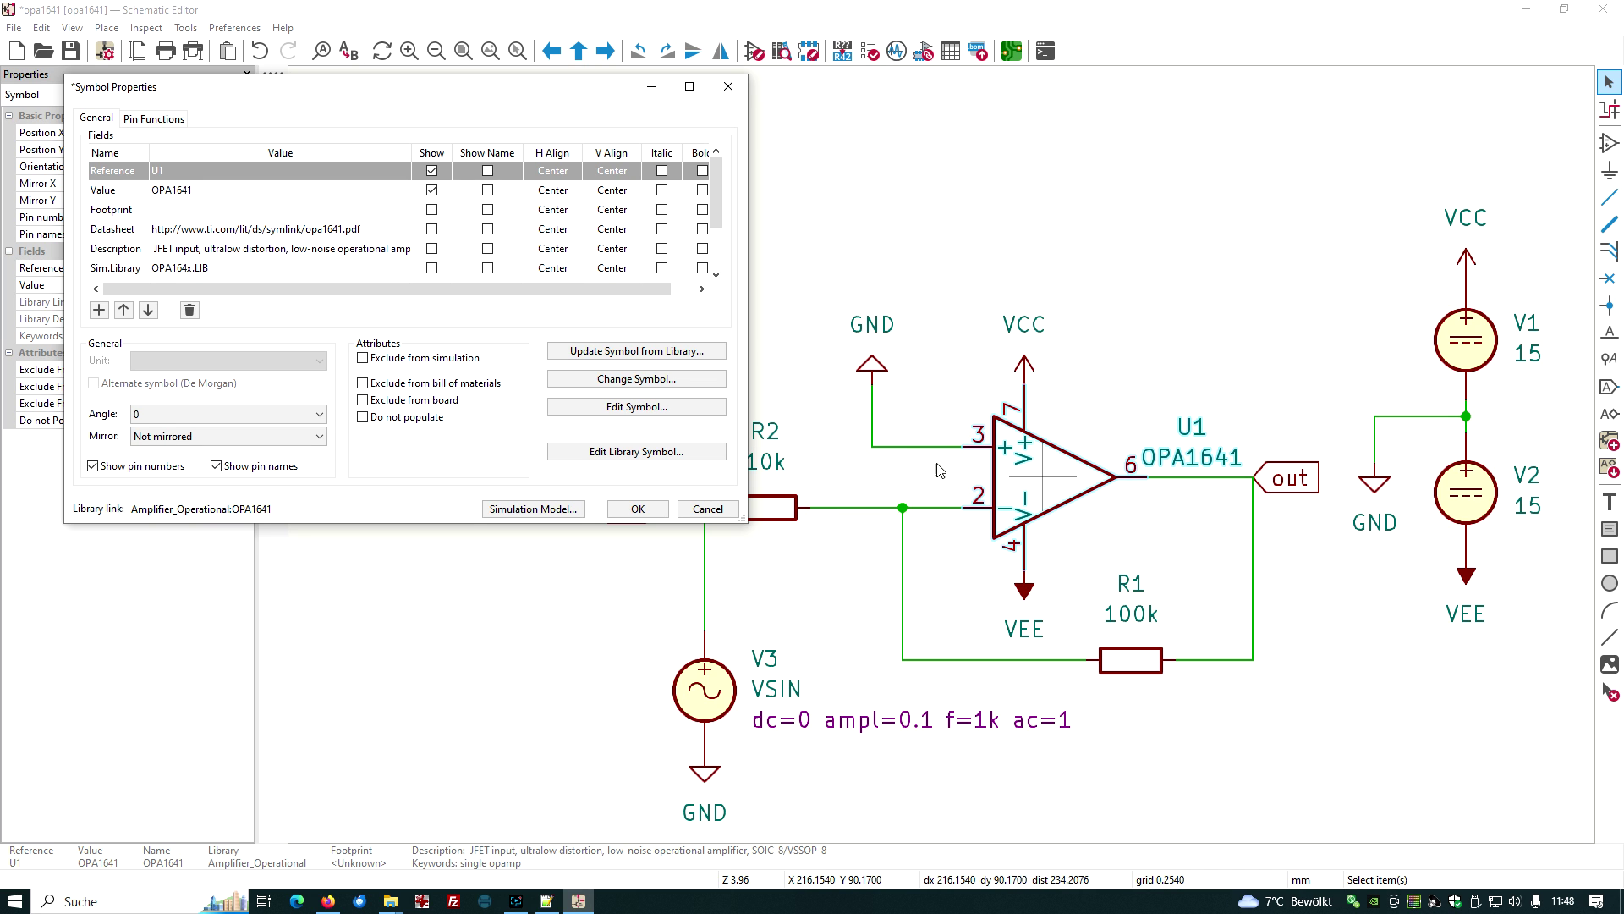
- Reopen U1's simulation model at its pin assignments and bring the .SUBCKT OPA164x line into view in the reference text
{"action": "left_click", "coordinate": [534, 510]}
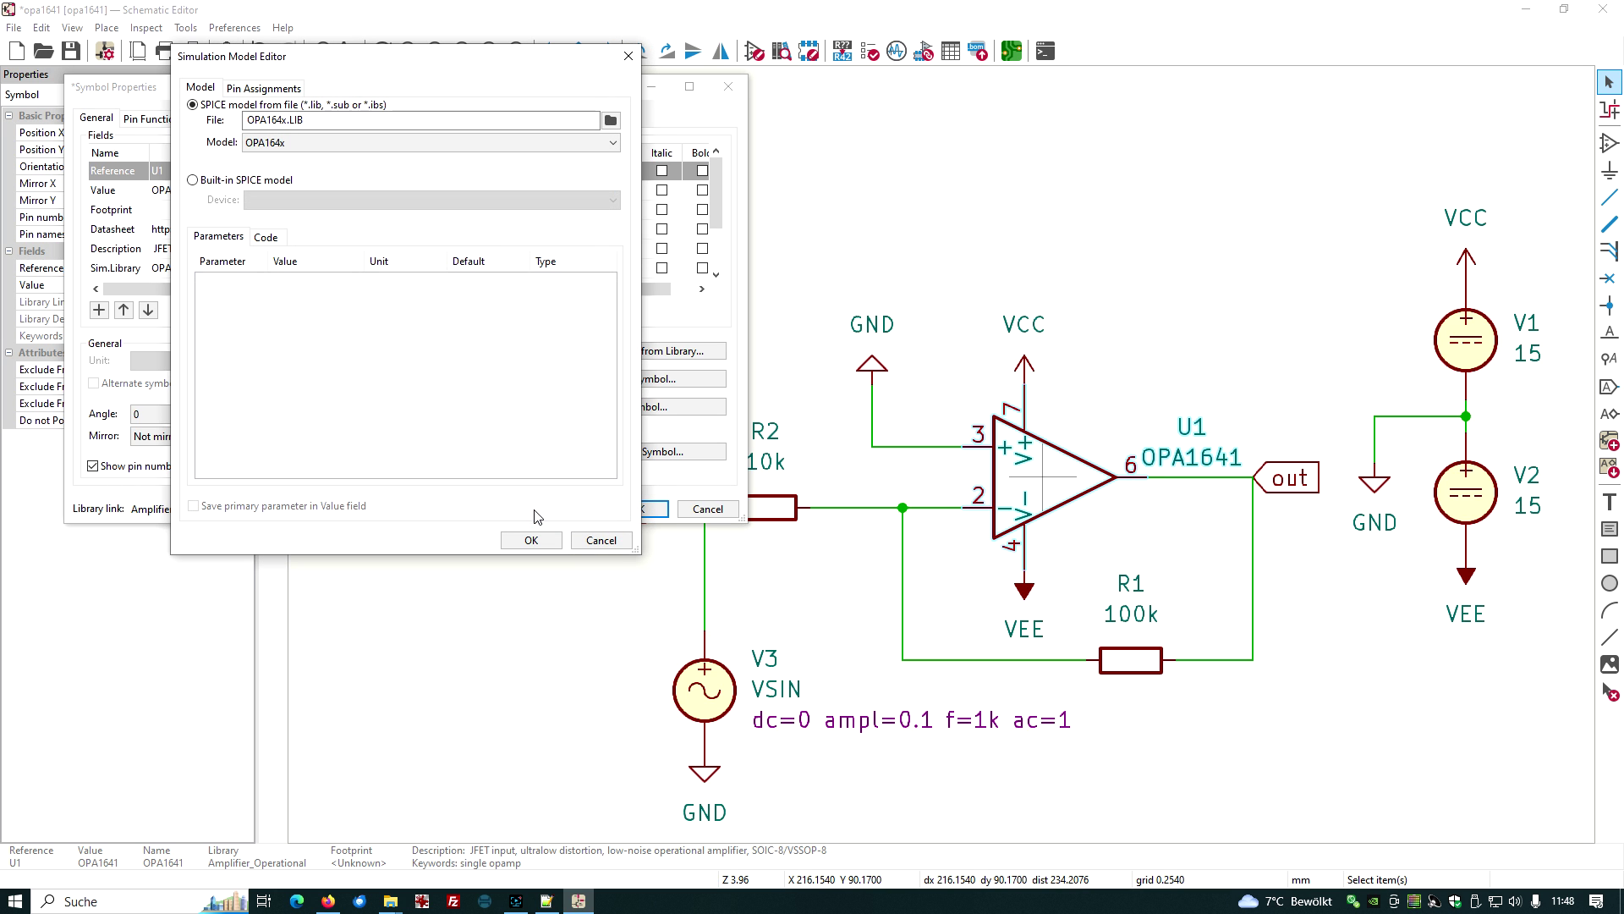
{"action": "left_click", "coordinate": [277, 90]}
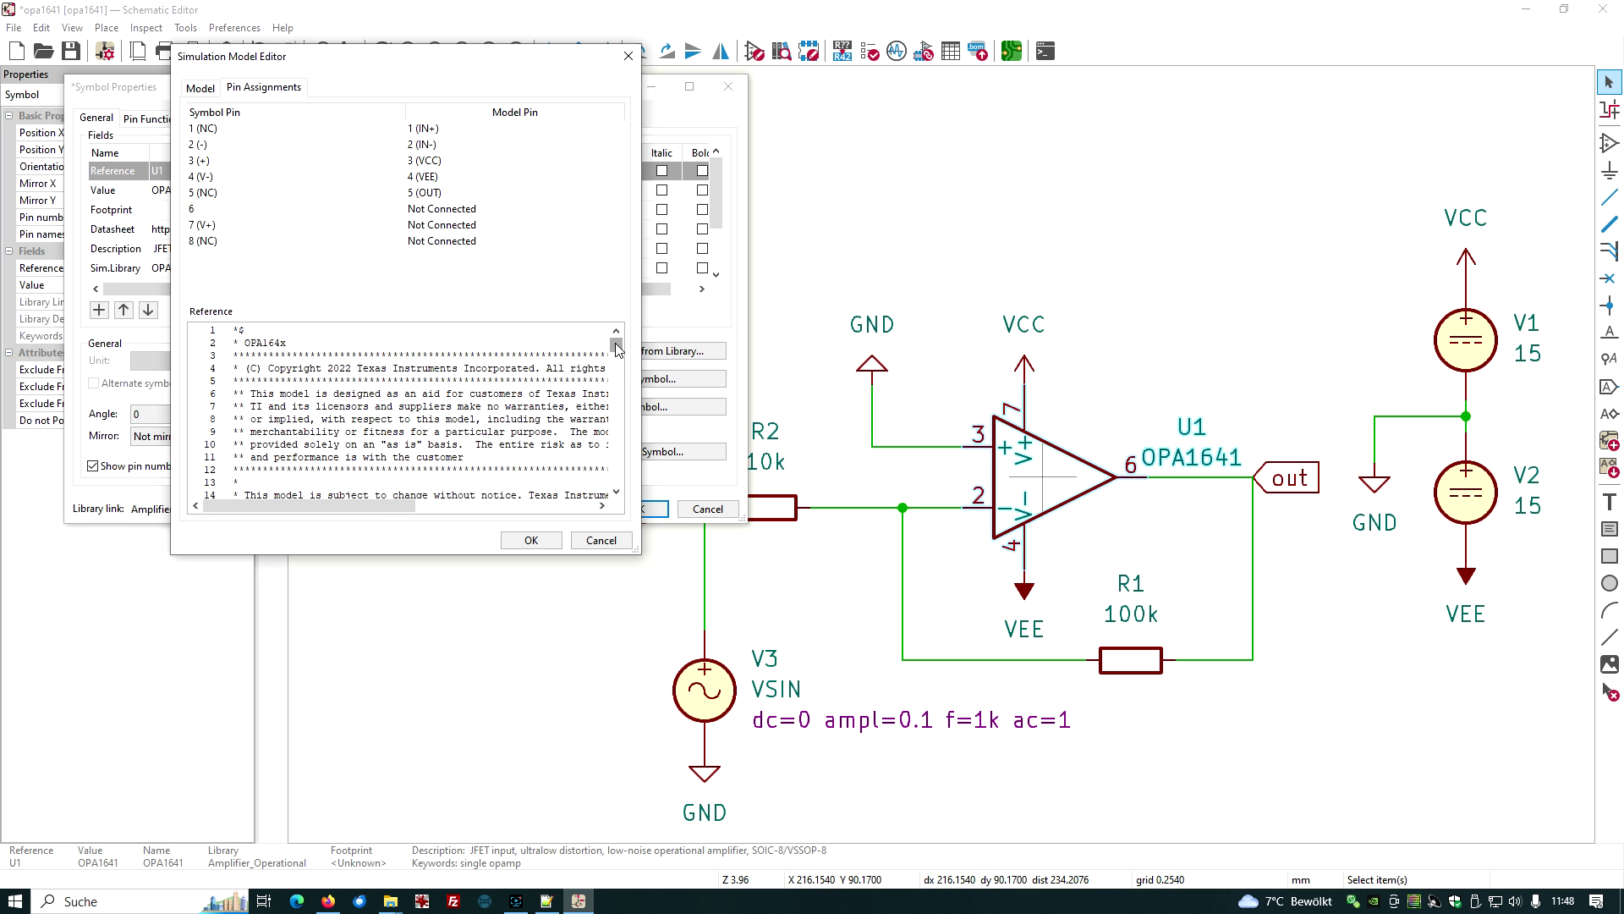
{"action": "left_click_drag", "start_coordinate": [616, 348], "coordinate": [627, 387]}
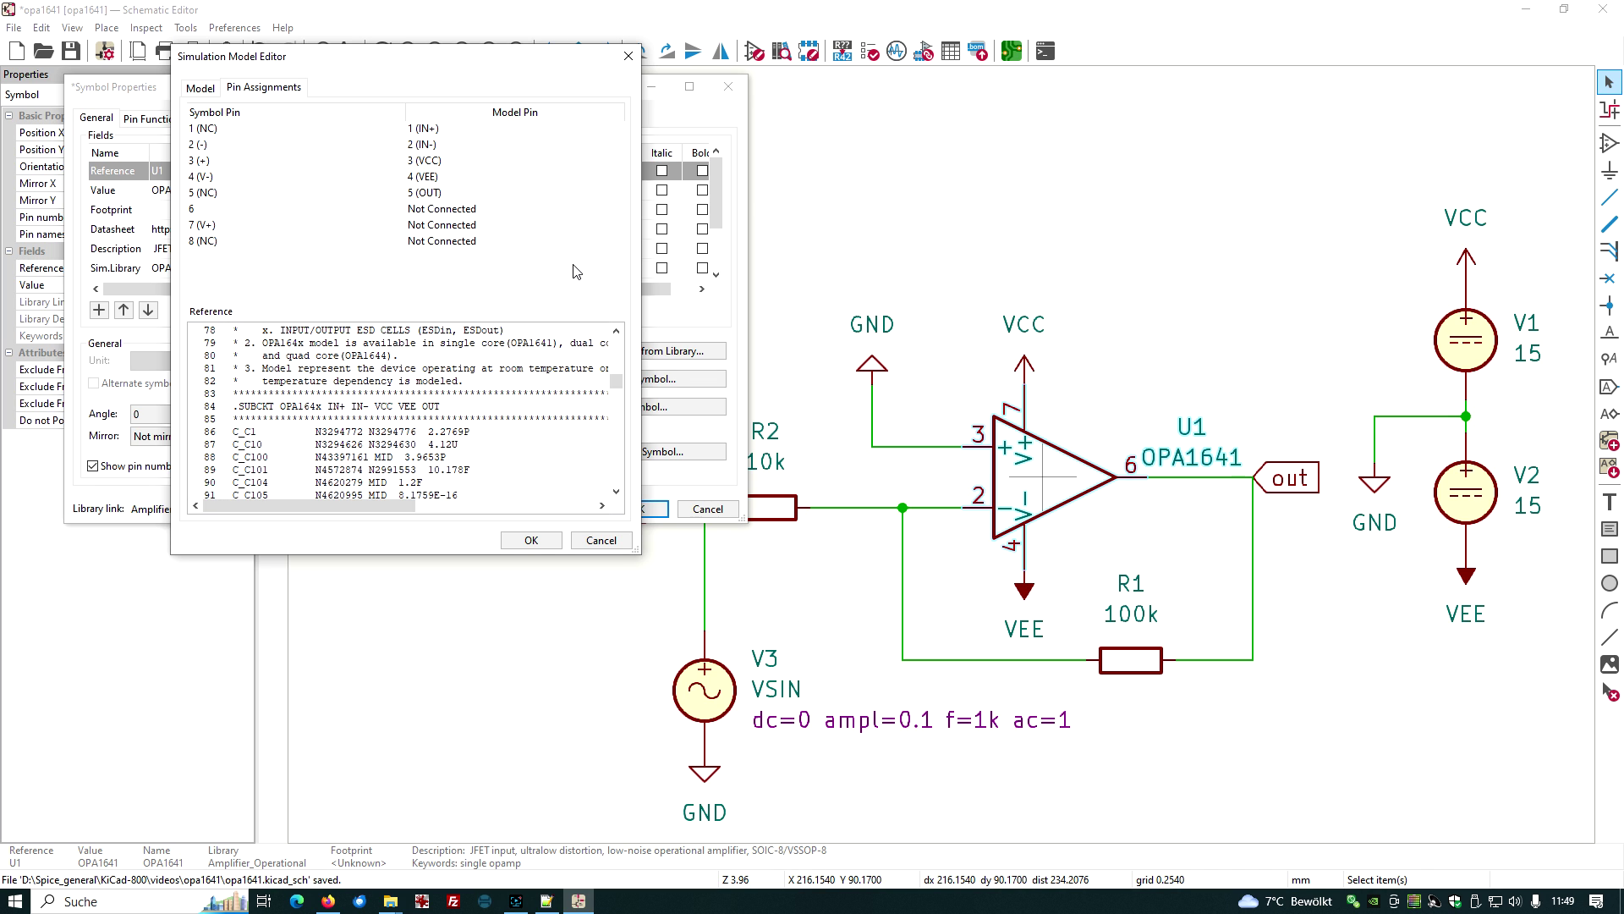
- Set U1's symbol pin 1 (NC) to Not Connected and assign pin 3 (+) to model pin 1 (IN+)
{"action": "left_click", "coordinate": [563, 129]}
{"action": "left_click", "coordinate": [615, 130]}
{"action": "left_click", "coordinate": [616, 129]}
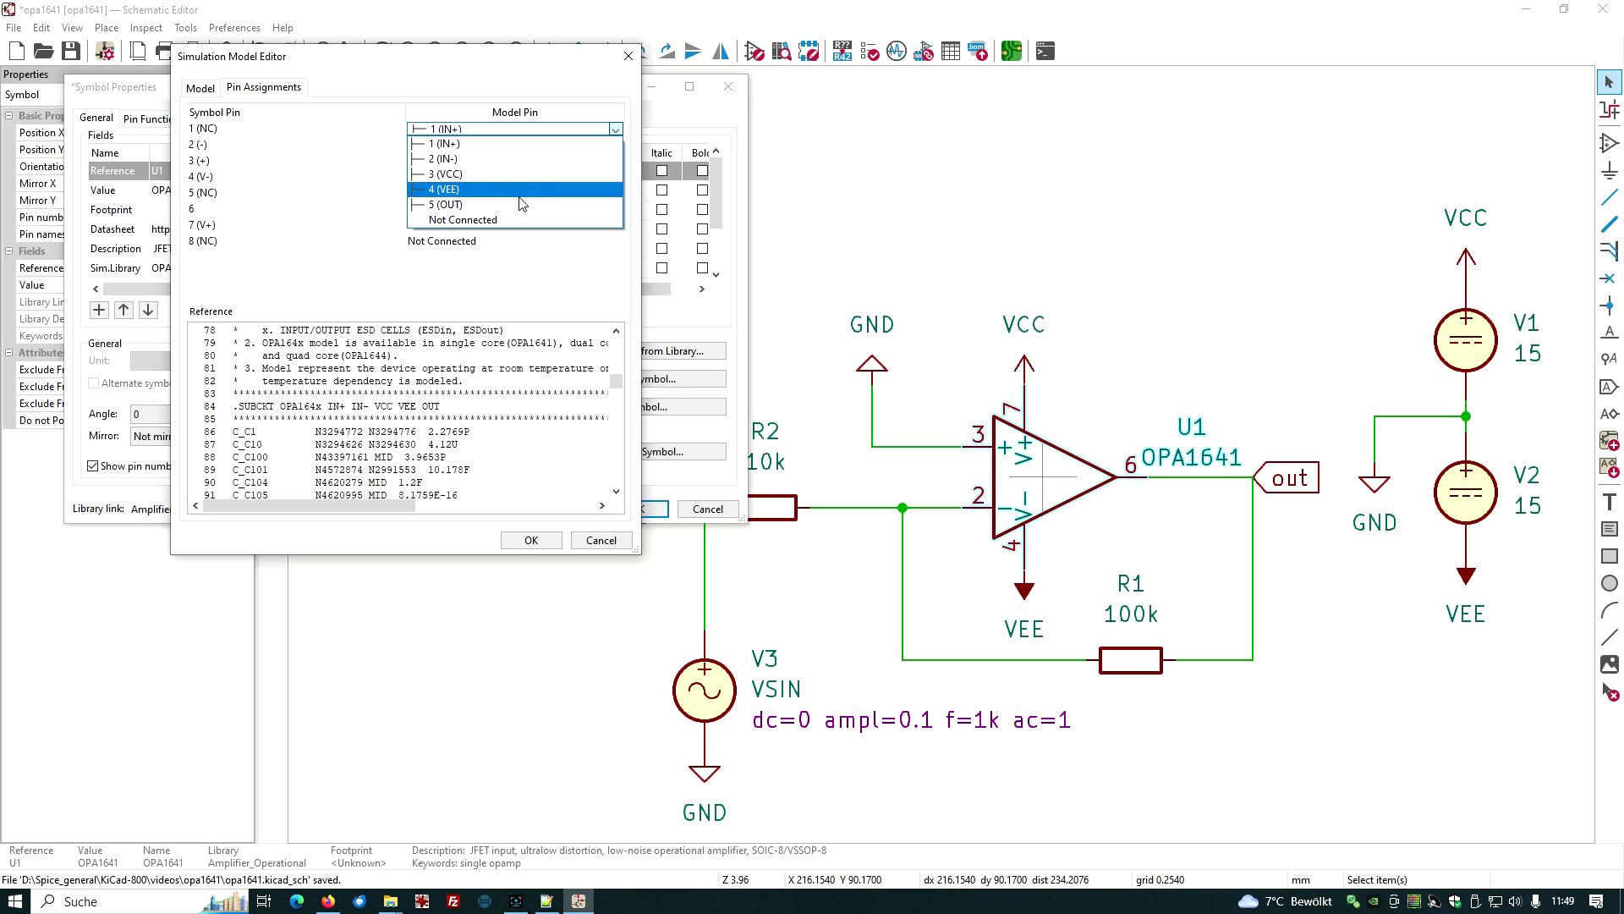
{"action": "left_click", "coordinate": [487, 220]}
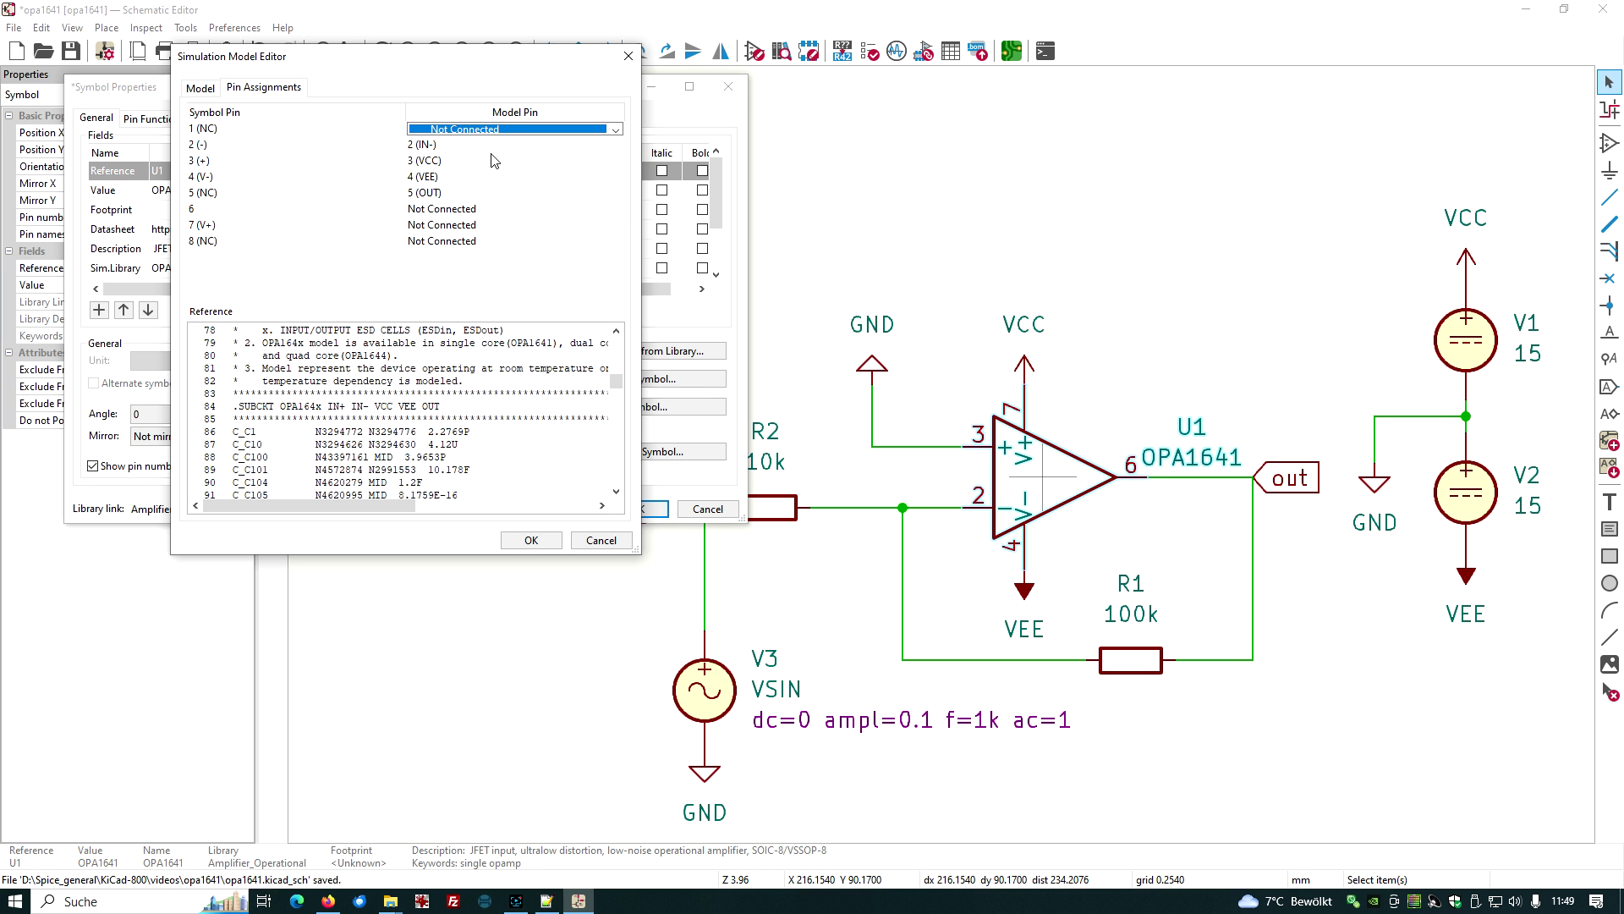
{"action": "left_click", "coordinate": [469, 146]}
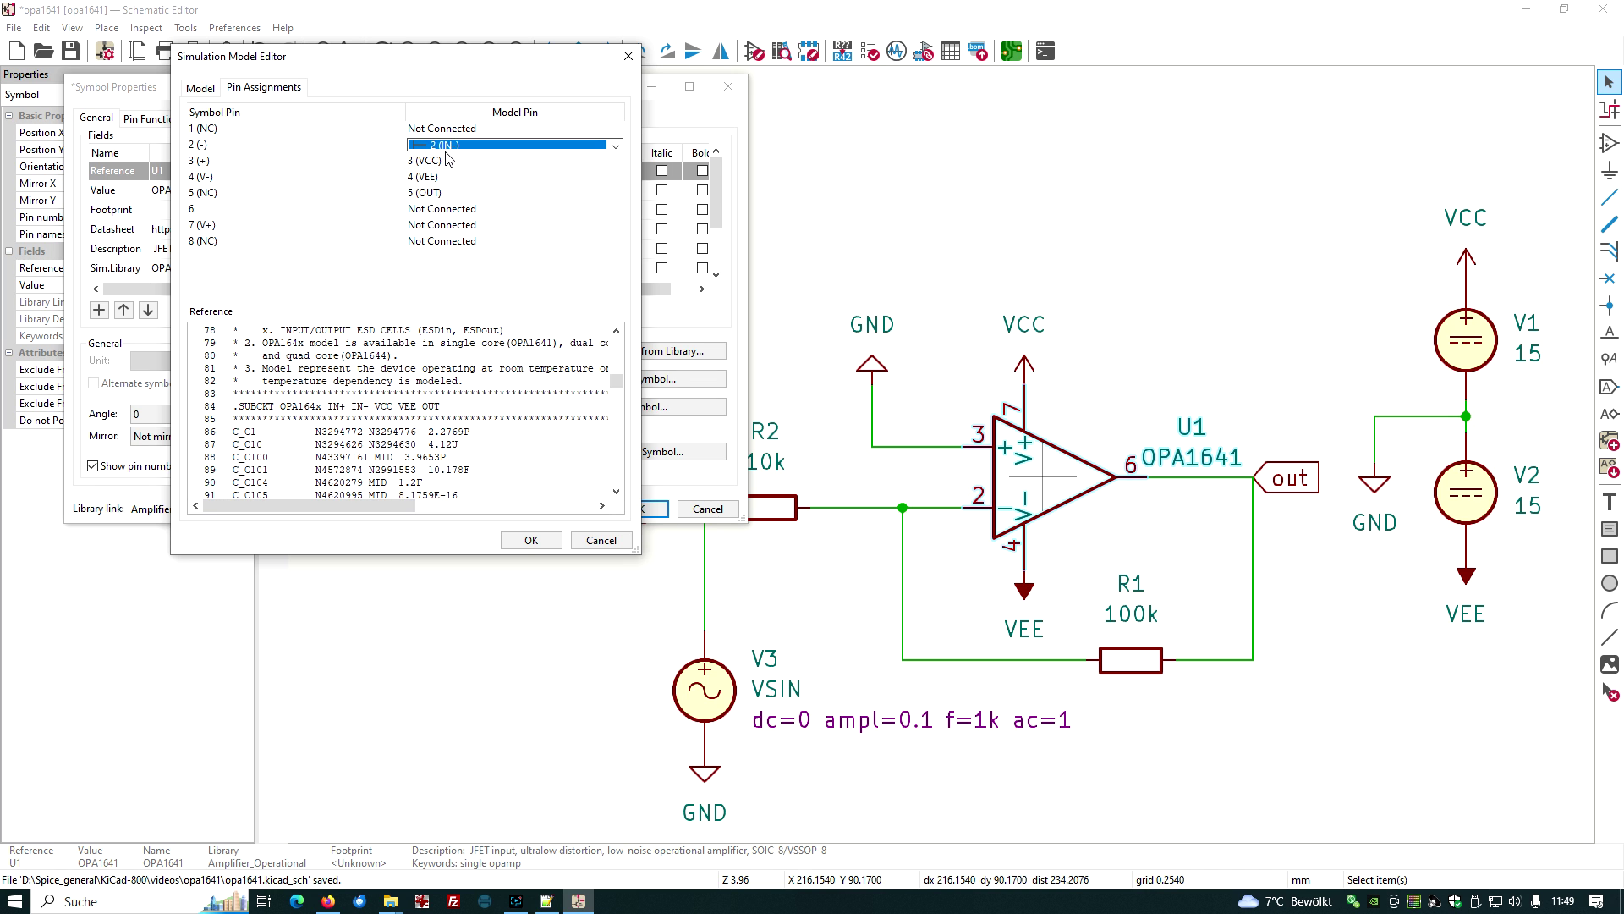
{"action": "left_click", "coordinate": [505, 161]}
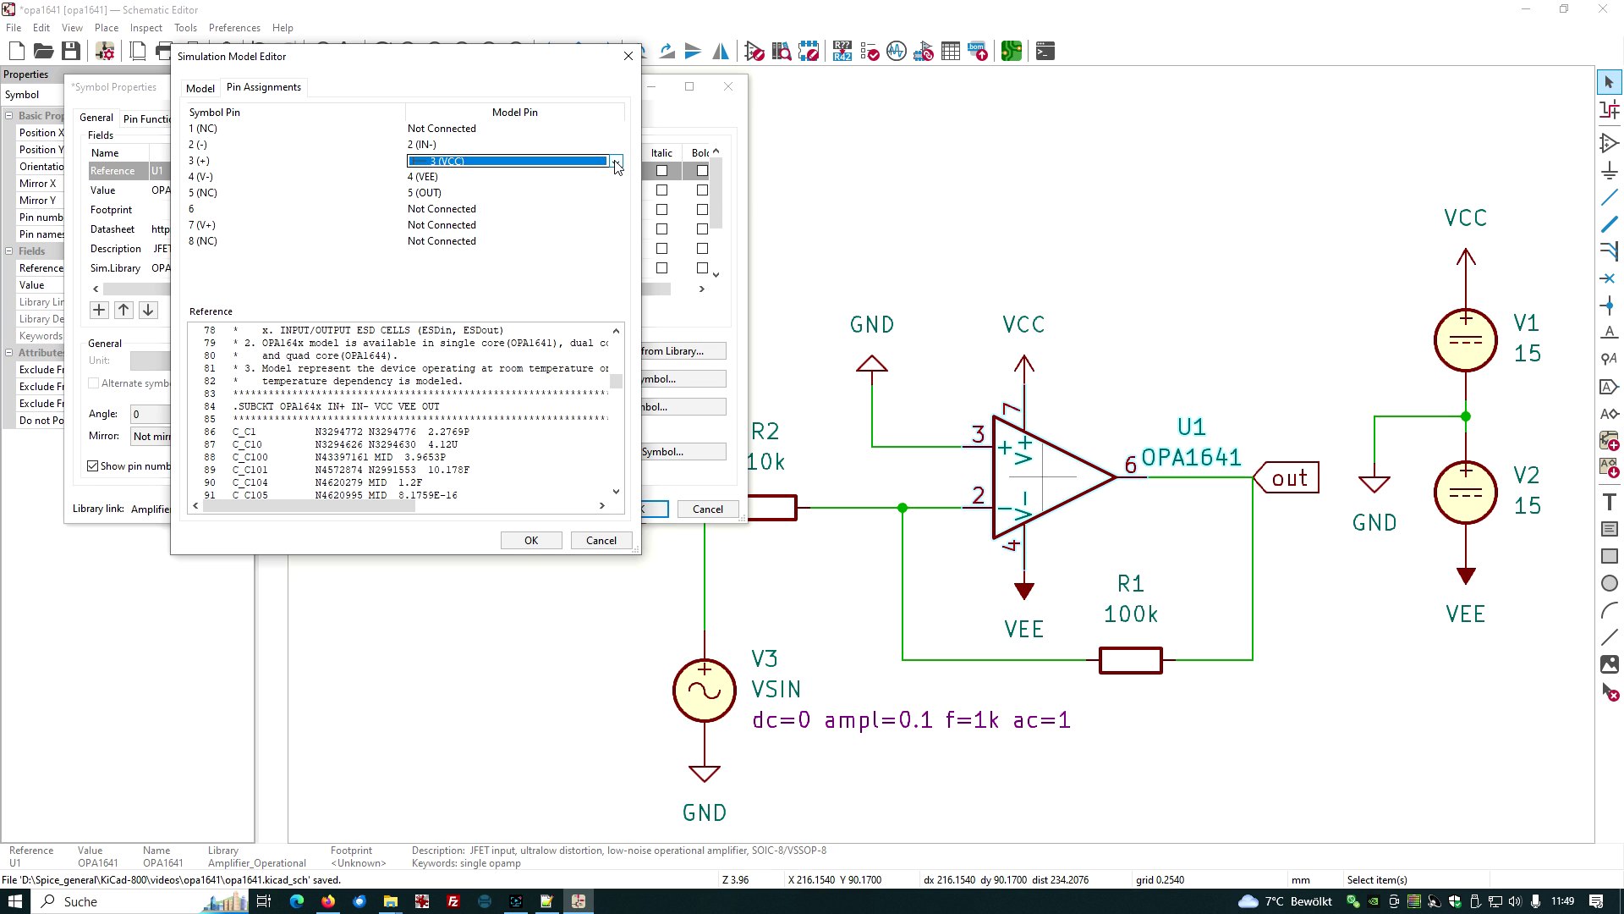
{"action": "left_click", "coordinate": [615, 161]}
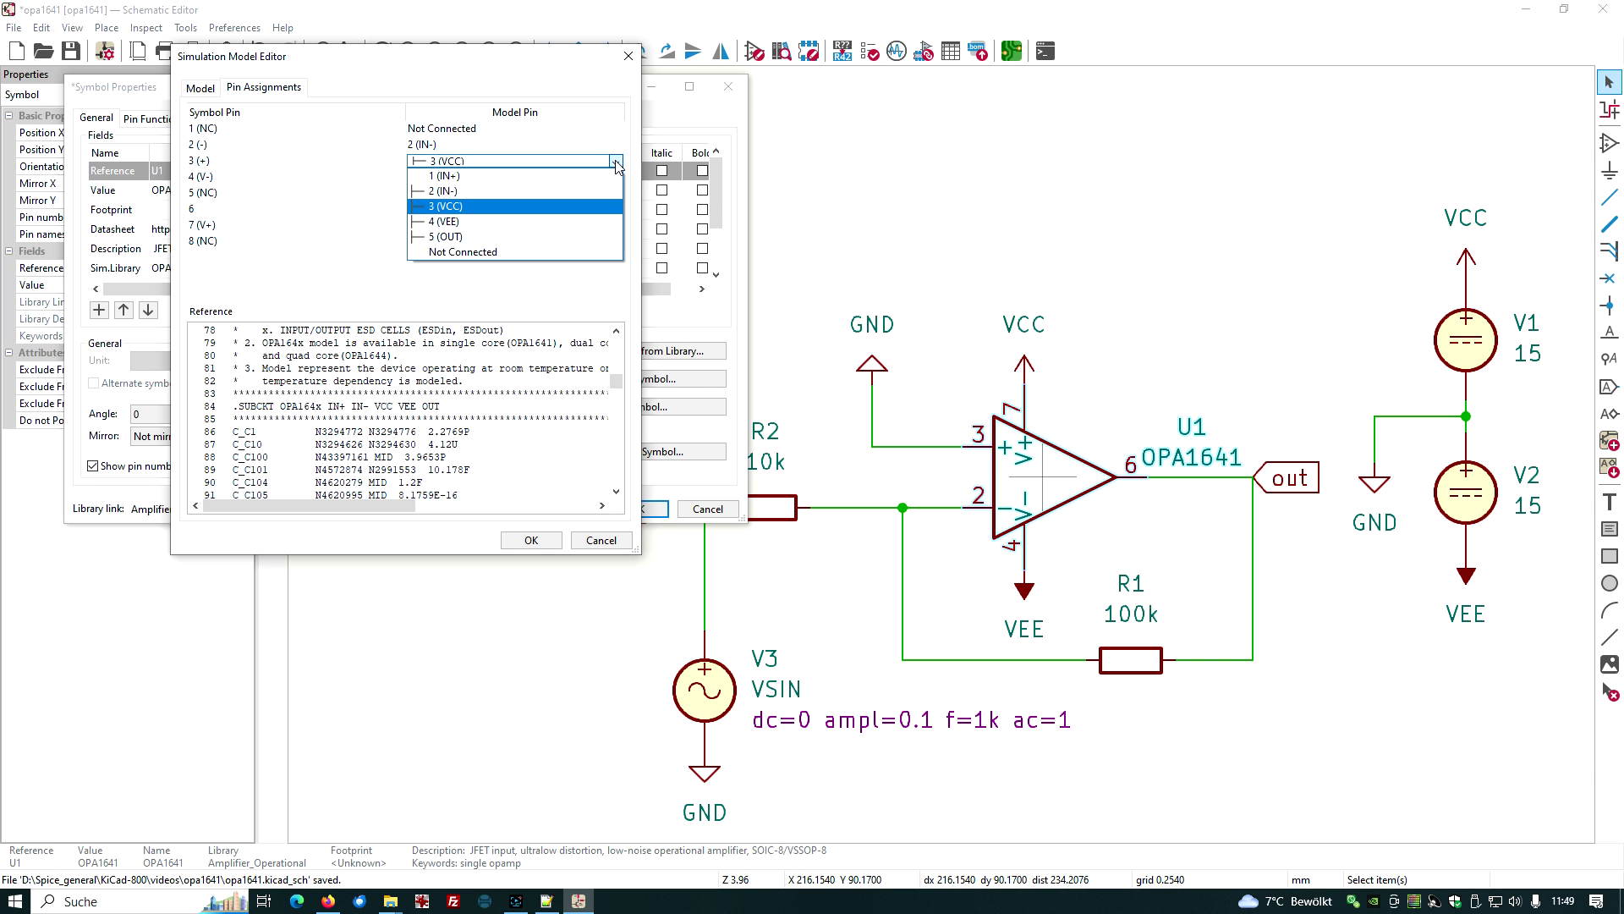
{"action": "left_click", "coordinate": [478, 176]}
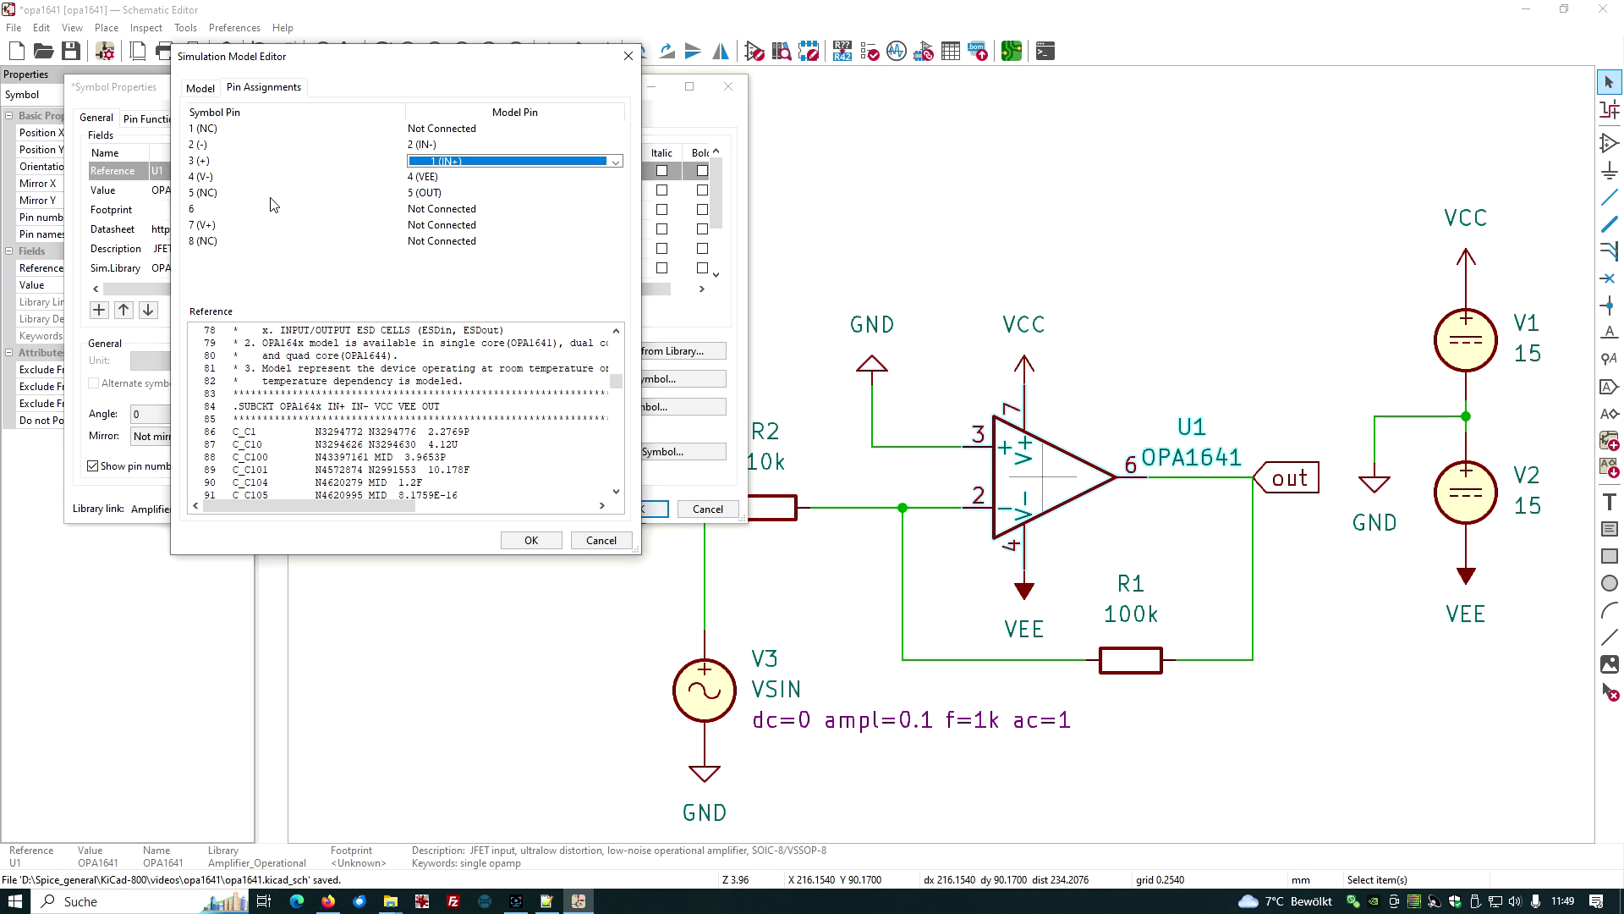
- Set symbol pin 5 (NC) to Not Connected and assign symbol pin 6 to model pin 5 (OUT)
{"action": "left_click", "coordinate": [530, 194]}
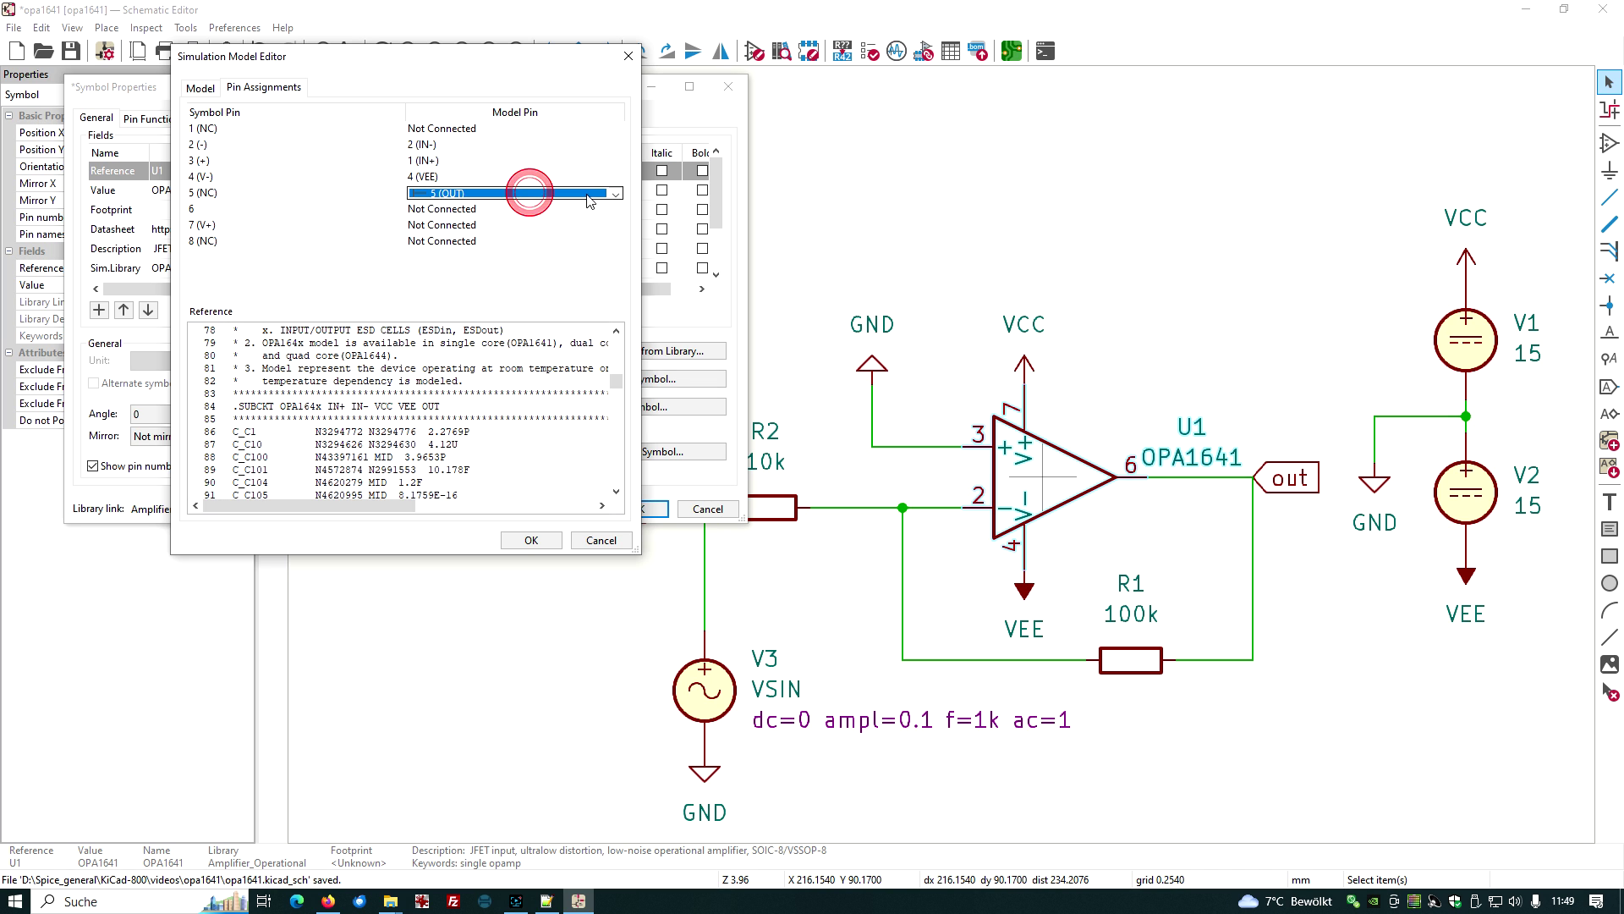
{"action": "left_click", "coordinate": [616, 194]}
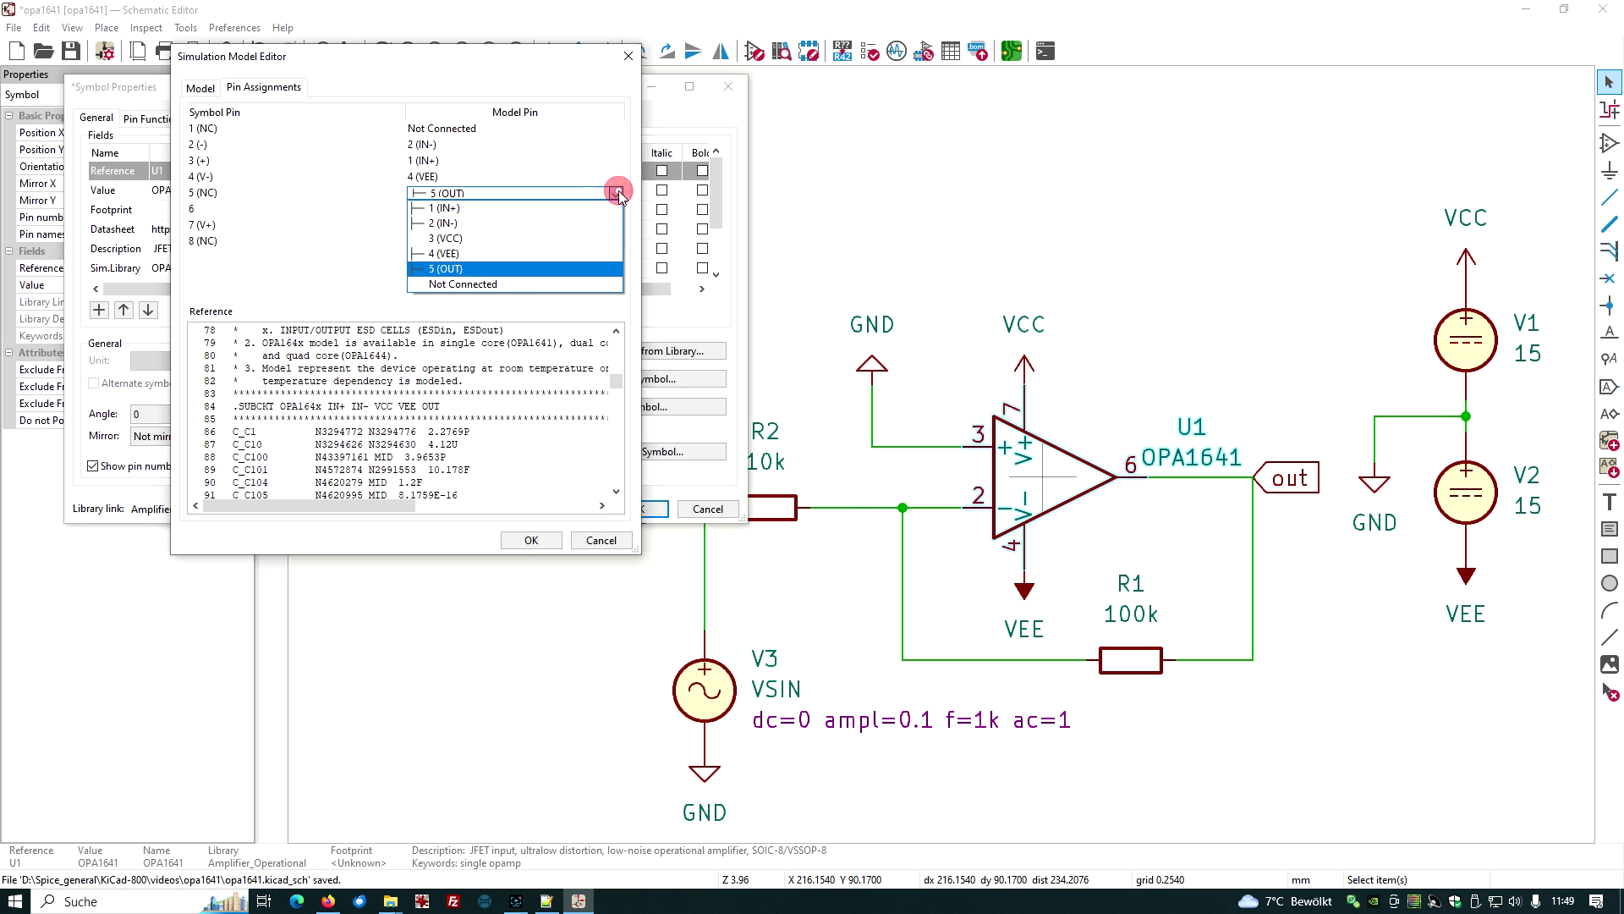
{"action": "left_click", "coordinate": [490, 285]}
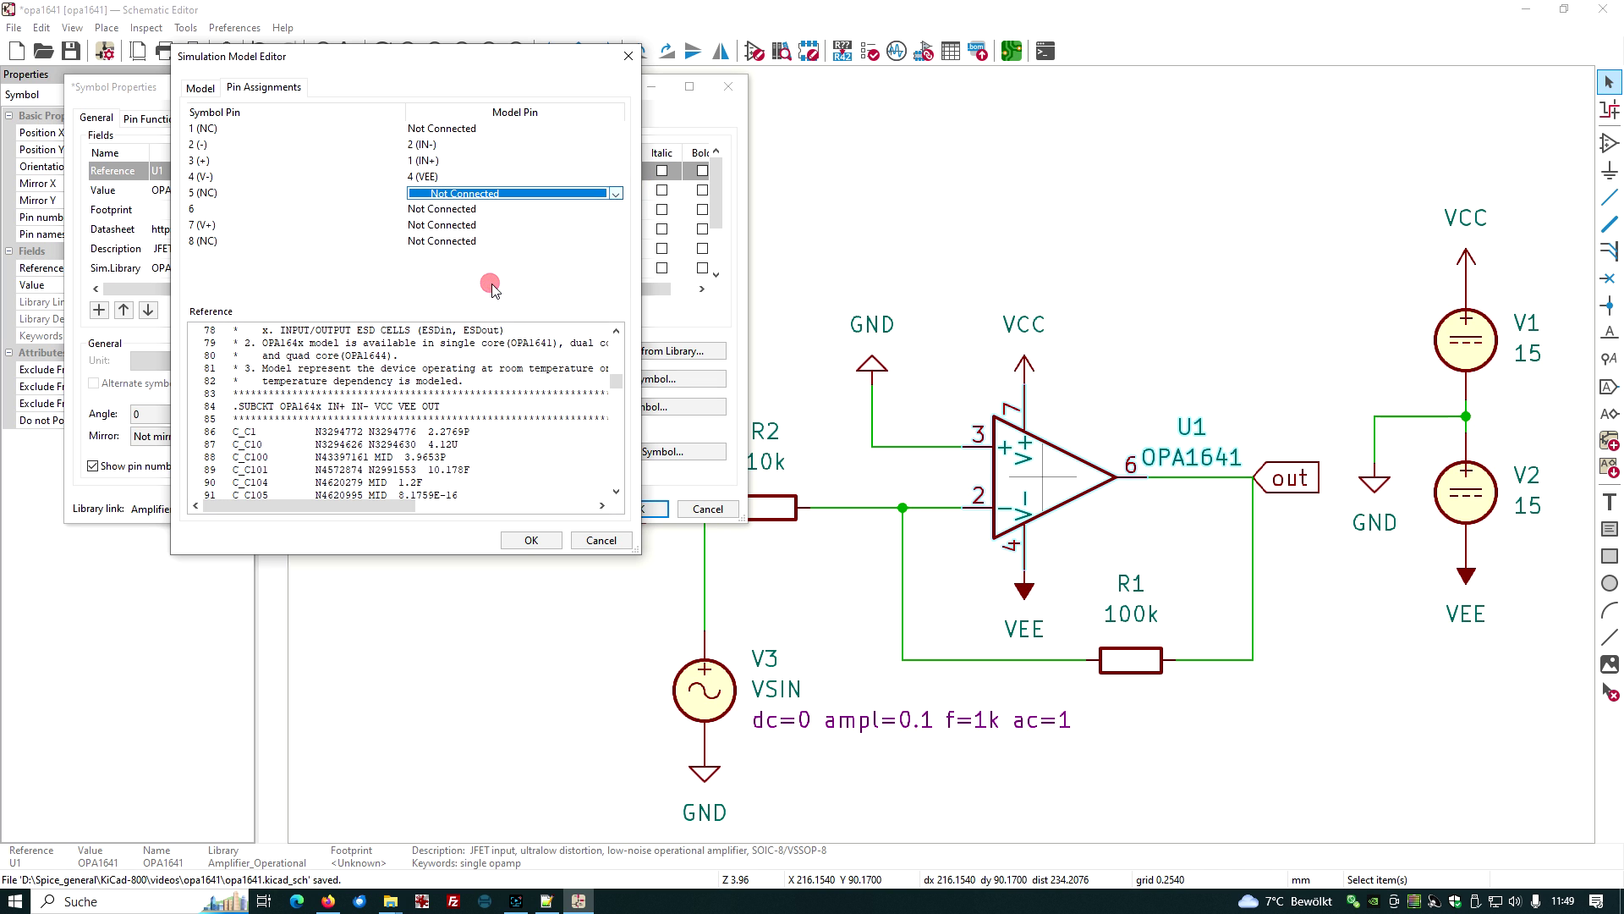
{"action": "left_click", "coordinate": [511, 210]}
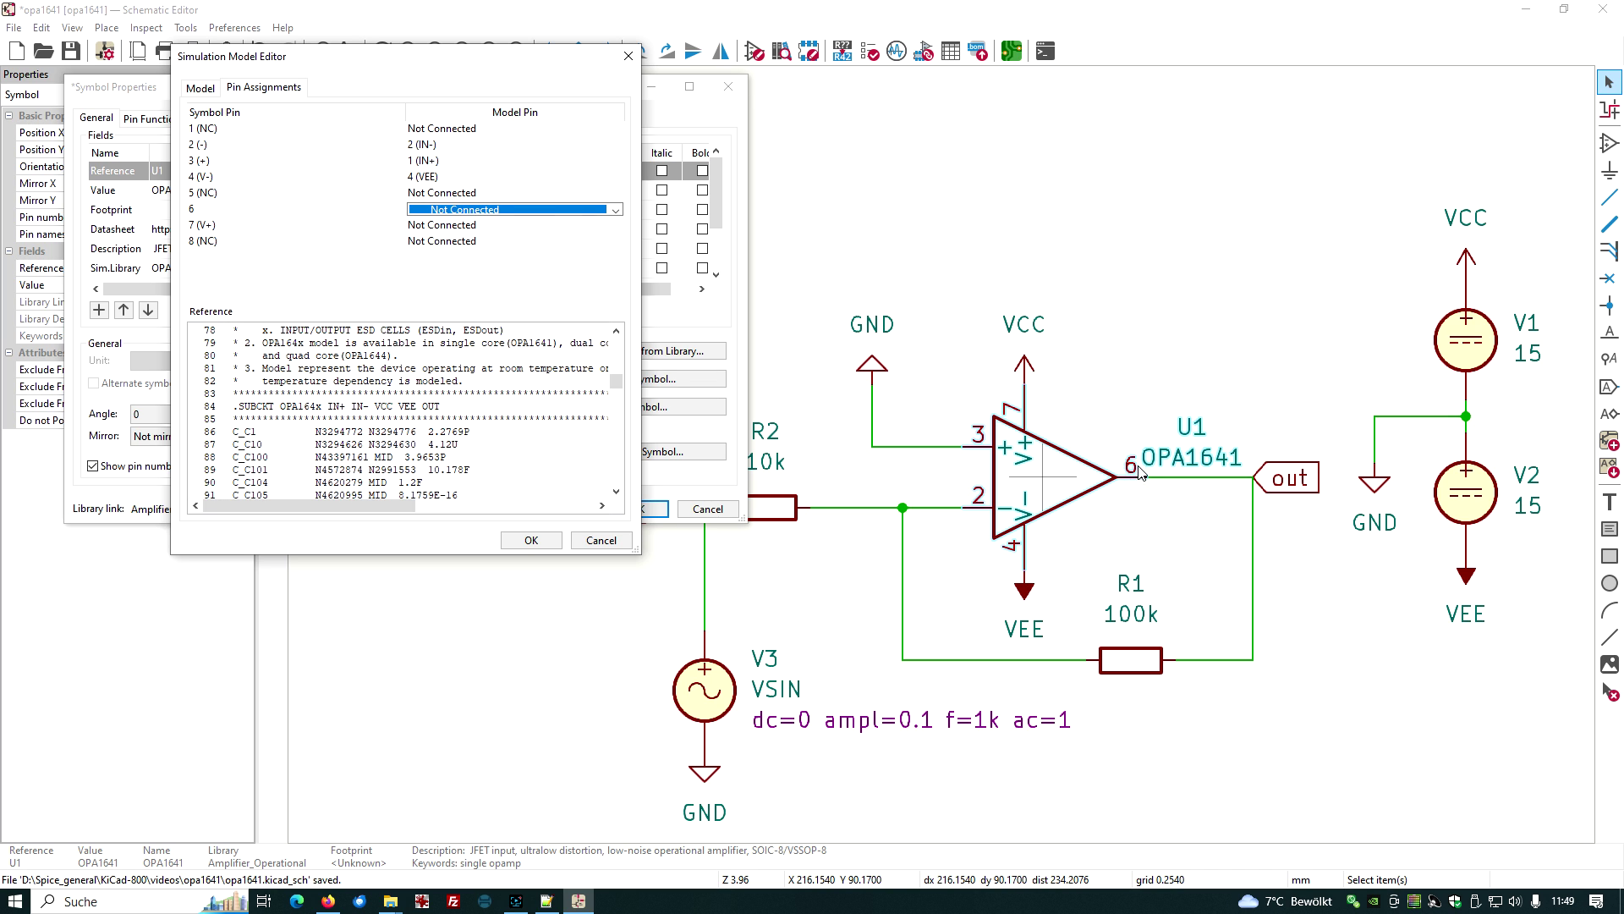
{"action": "left_click", "coordinate": [617, 209]}
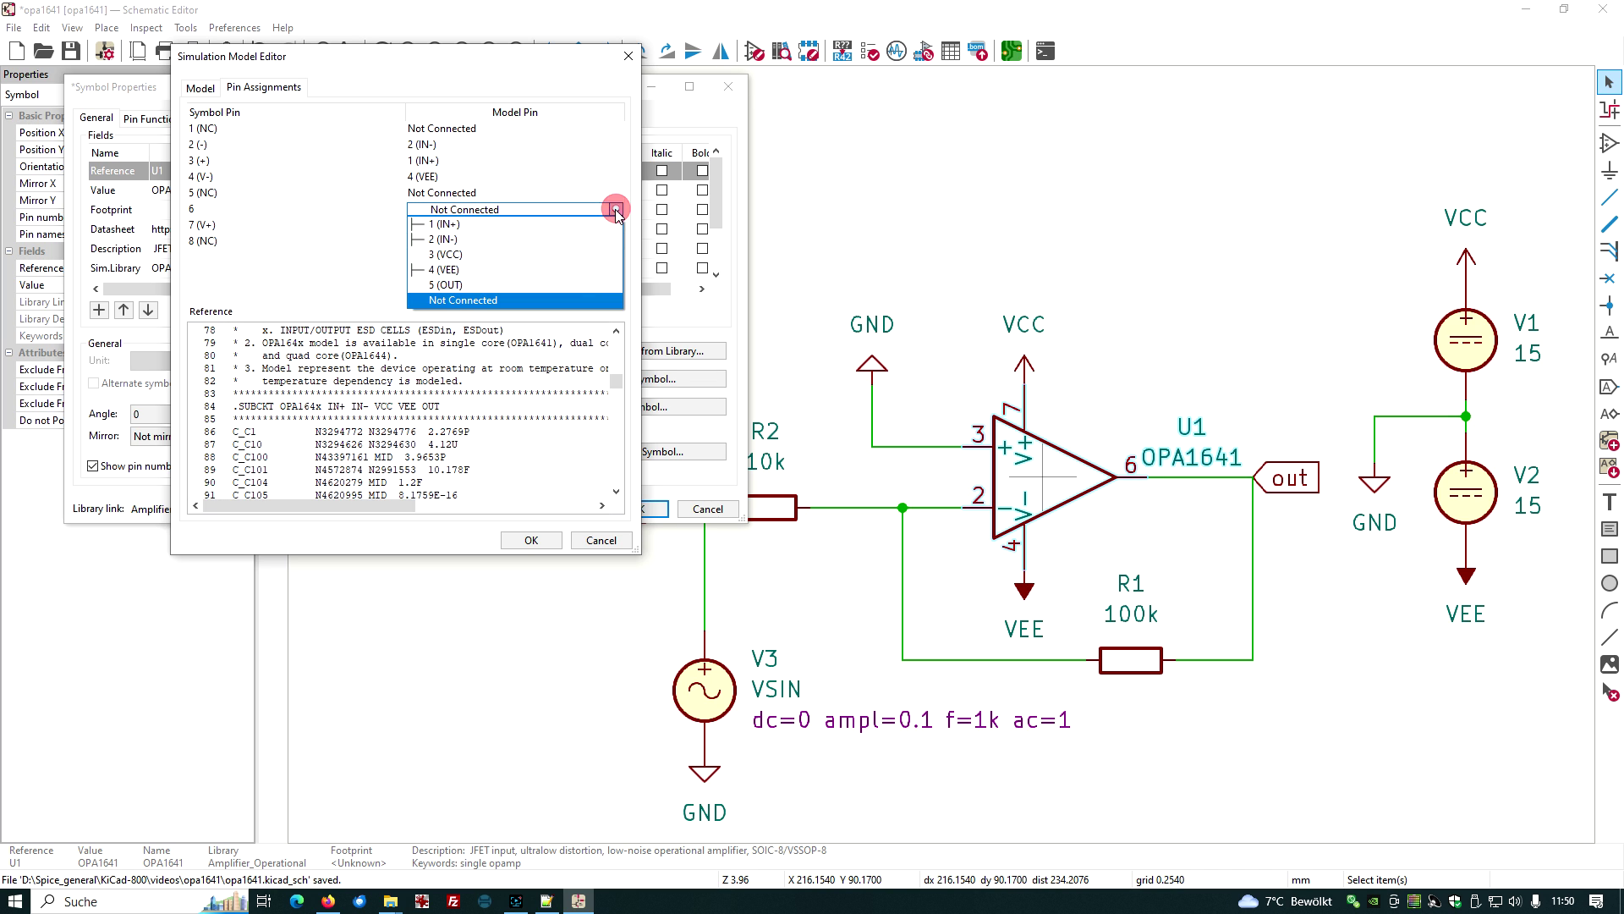
{"action": "left_click", "coordinate": [475, 284]}
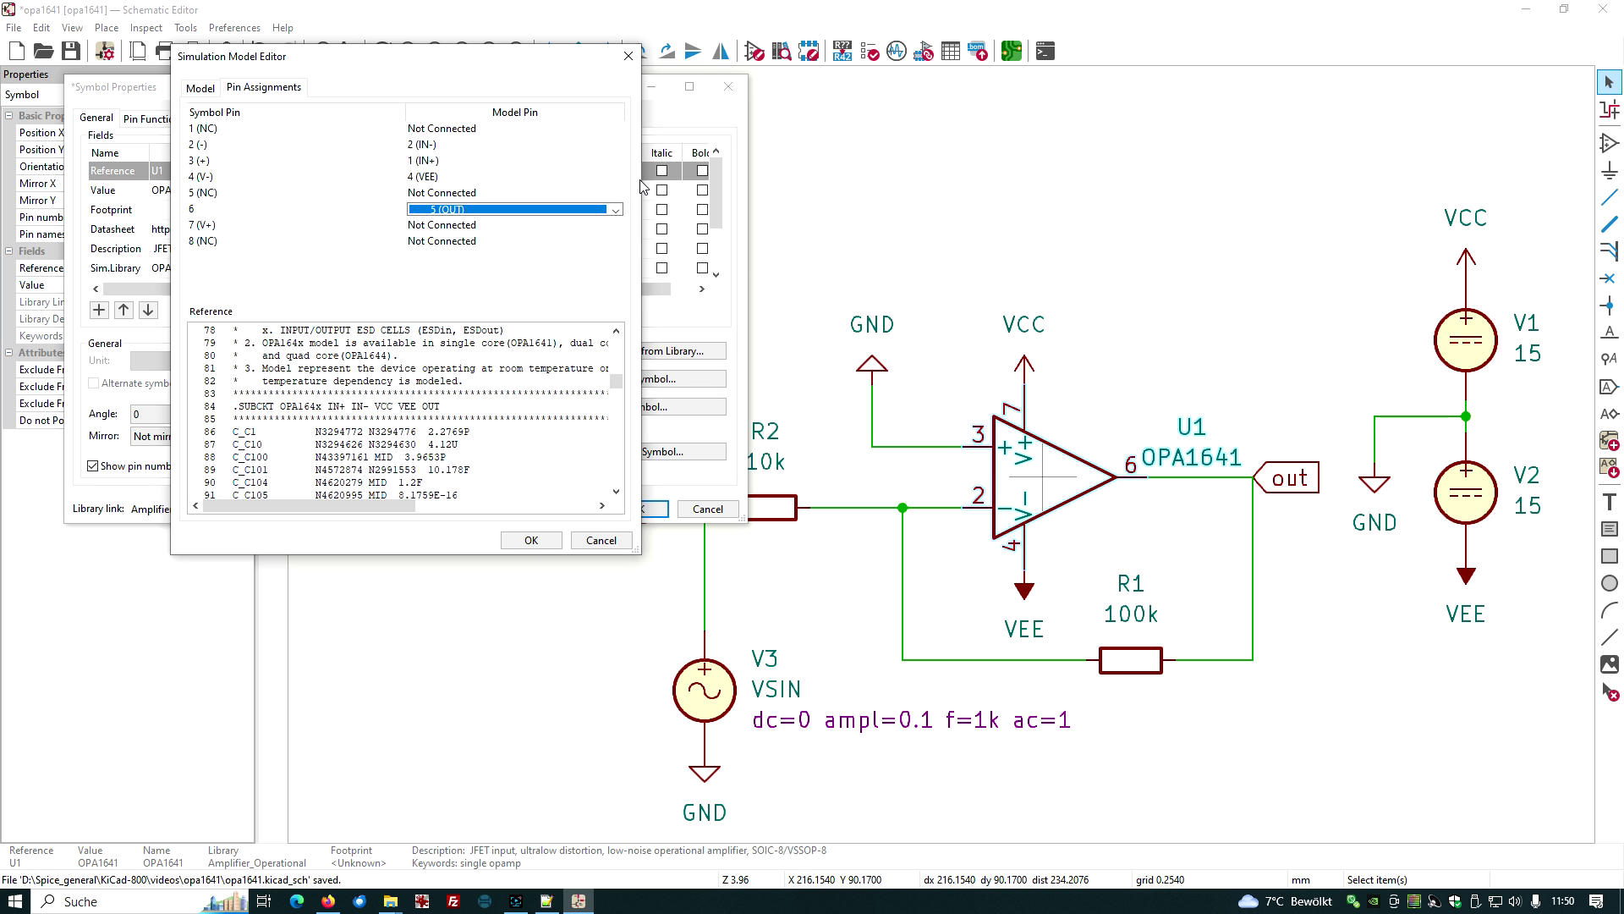
- Assign symbol pin 7 (V+) to model pin 3 (VCC) and accept U1's model and symbol property changes
{"action": "left_click", "coordinate": [546, 225]}
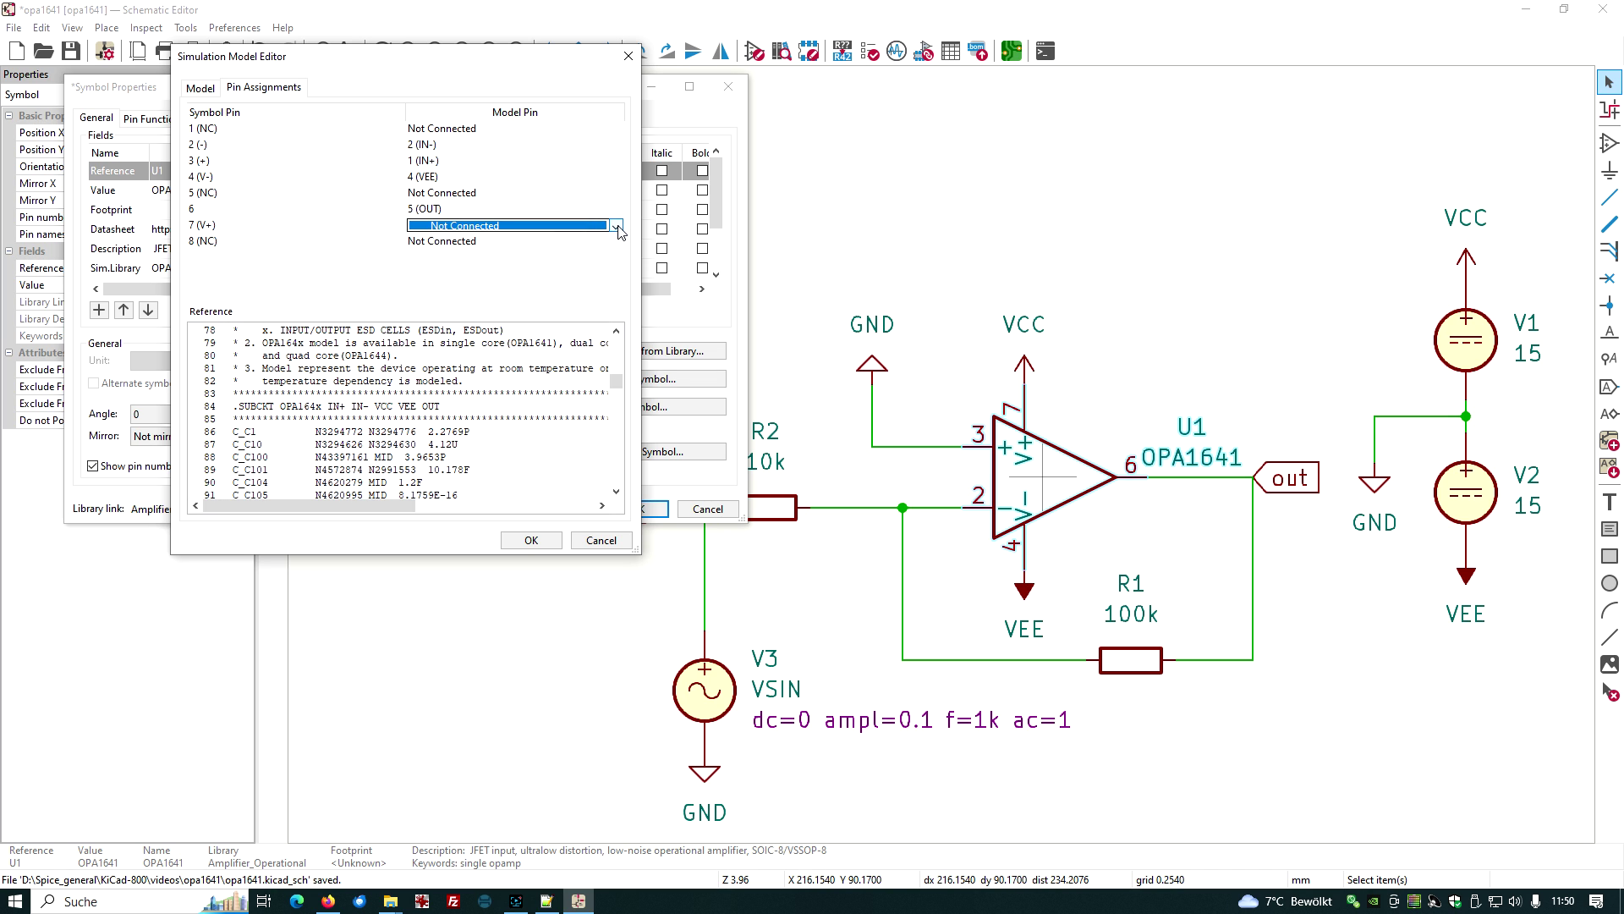
{"action": "left_click", "coordinate": [616, 225]}
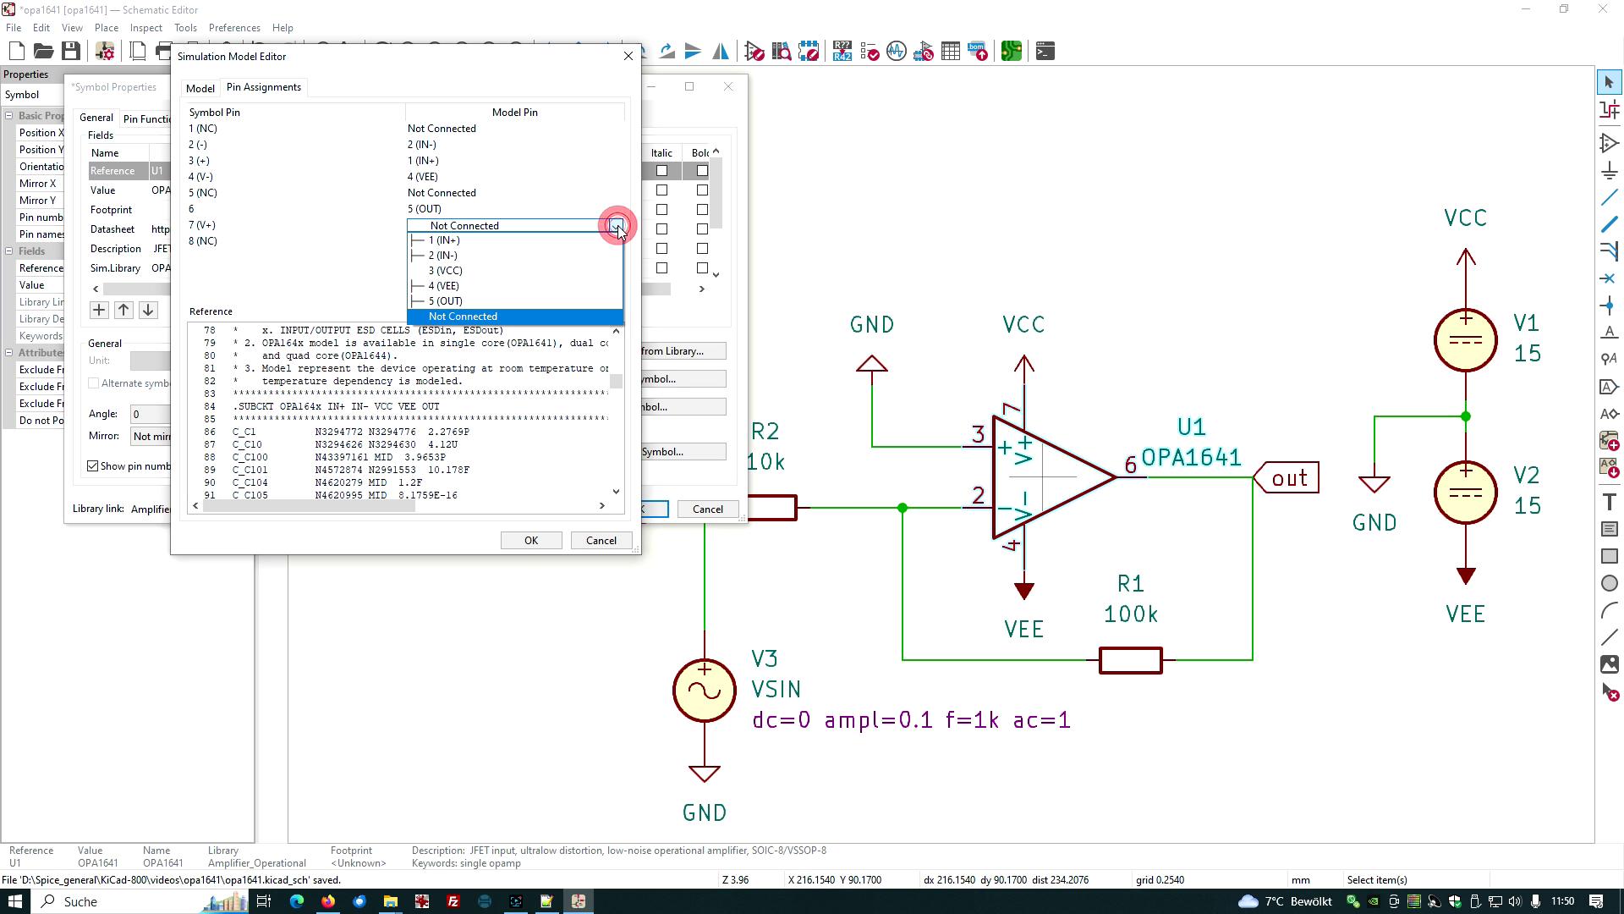
{"action": "left_click", "coordinate": [454, 272]}
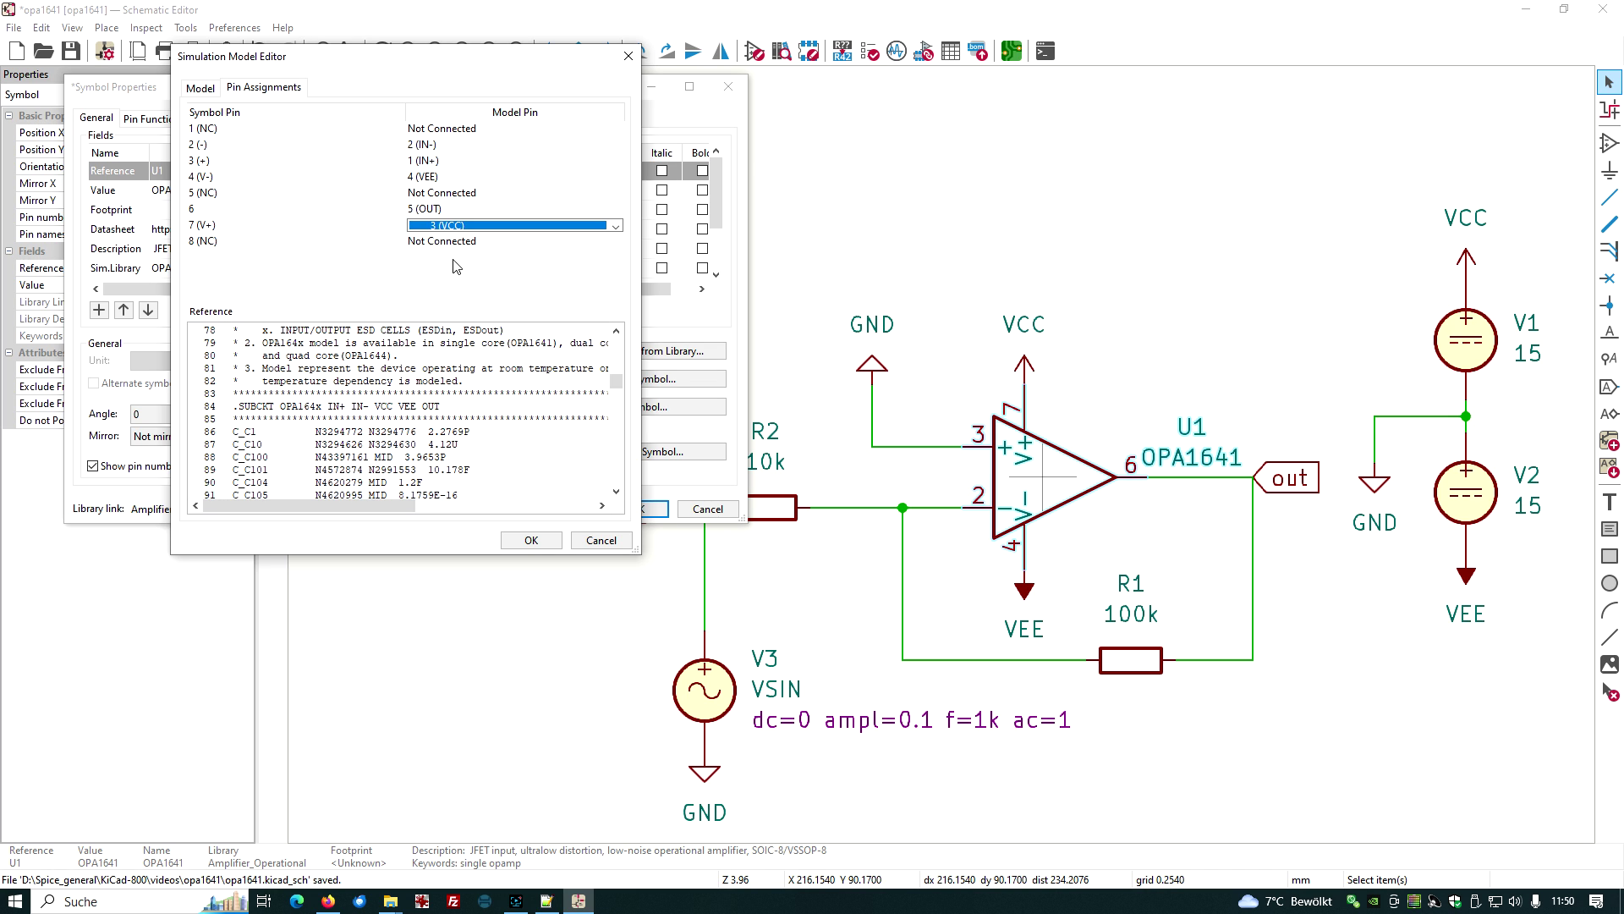
{"action": "left_click", "coordinate": [459, 272]}
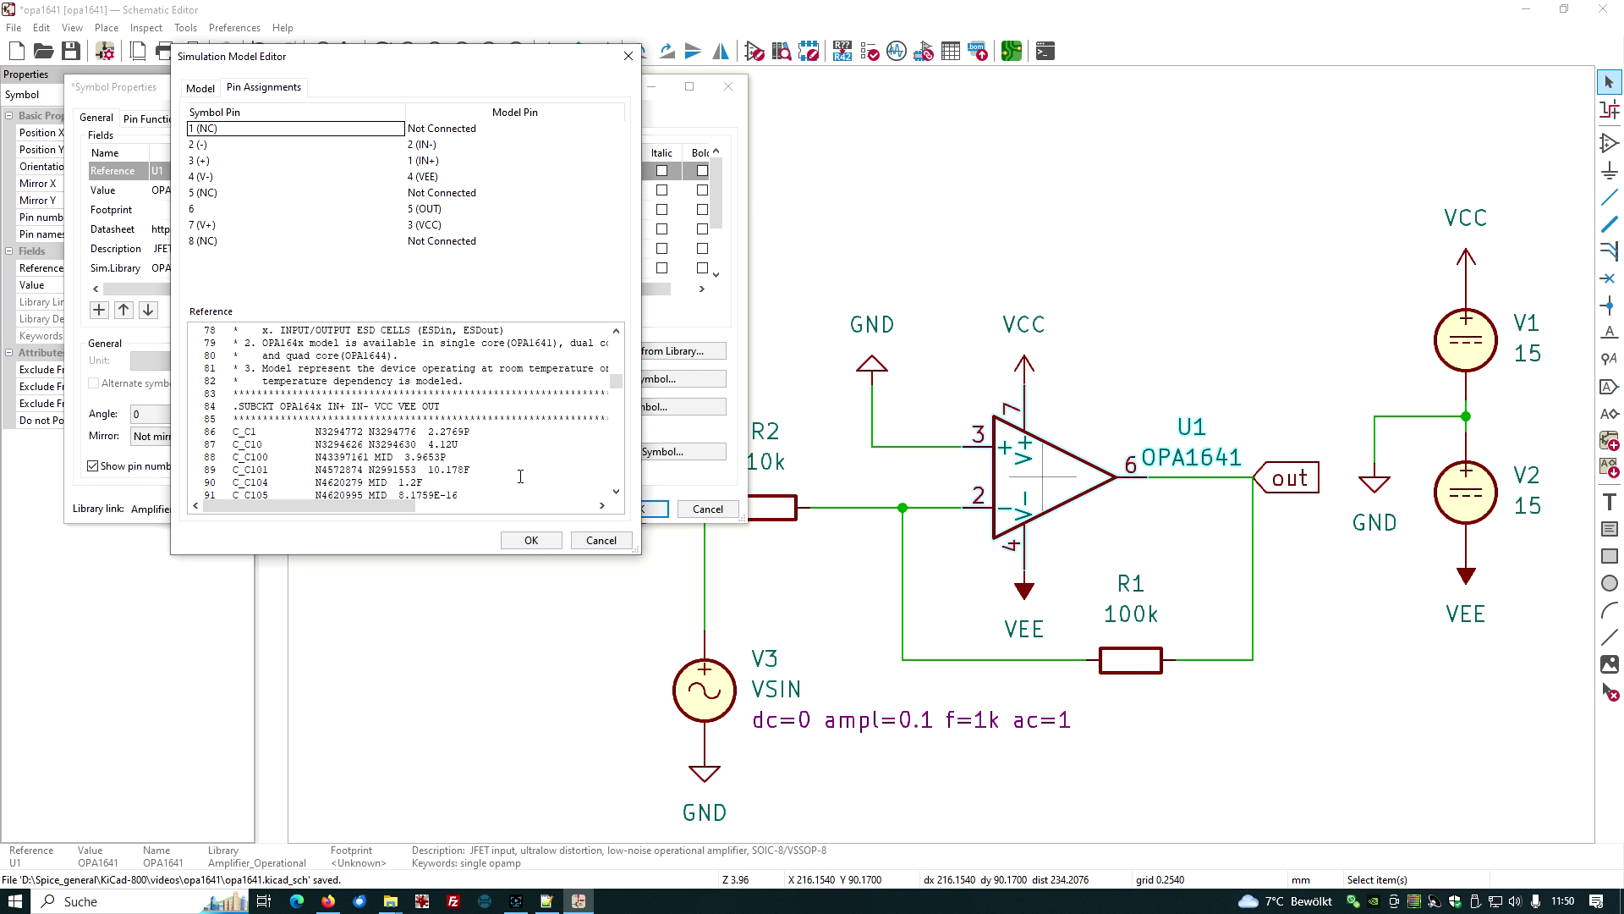
{"action": "left_click", "coordinate": [532, 541]}
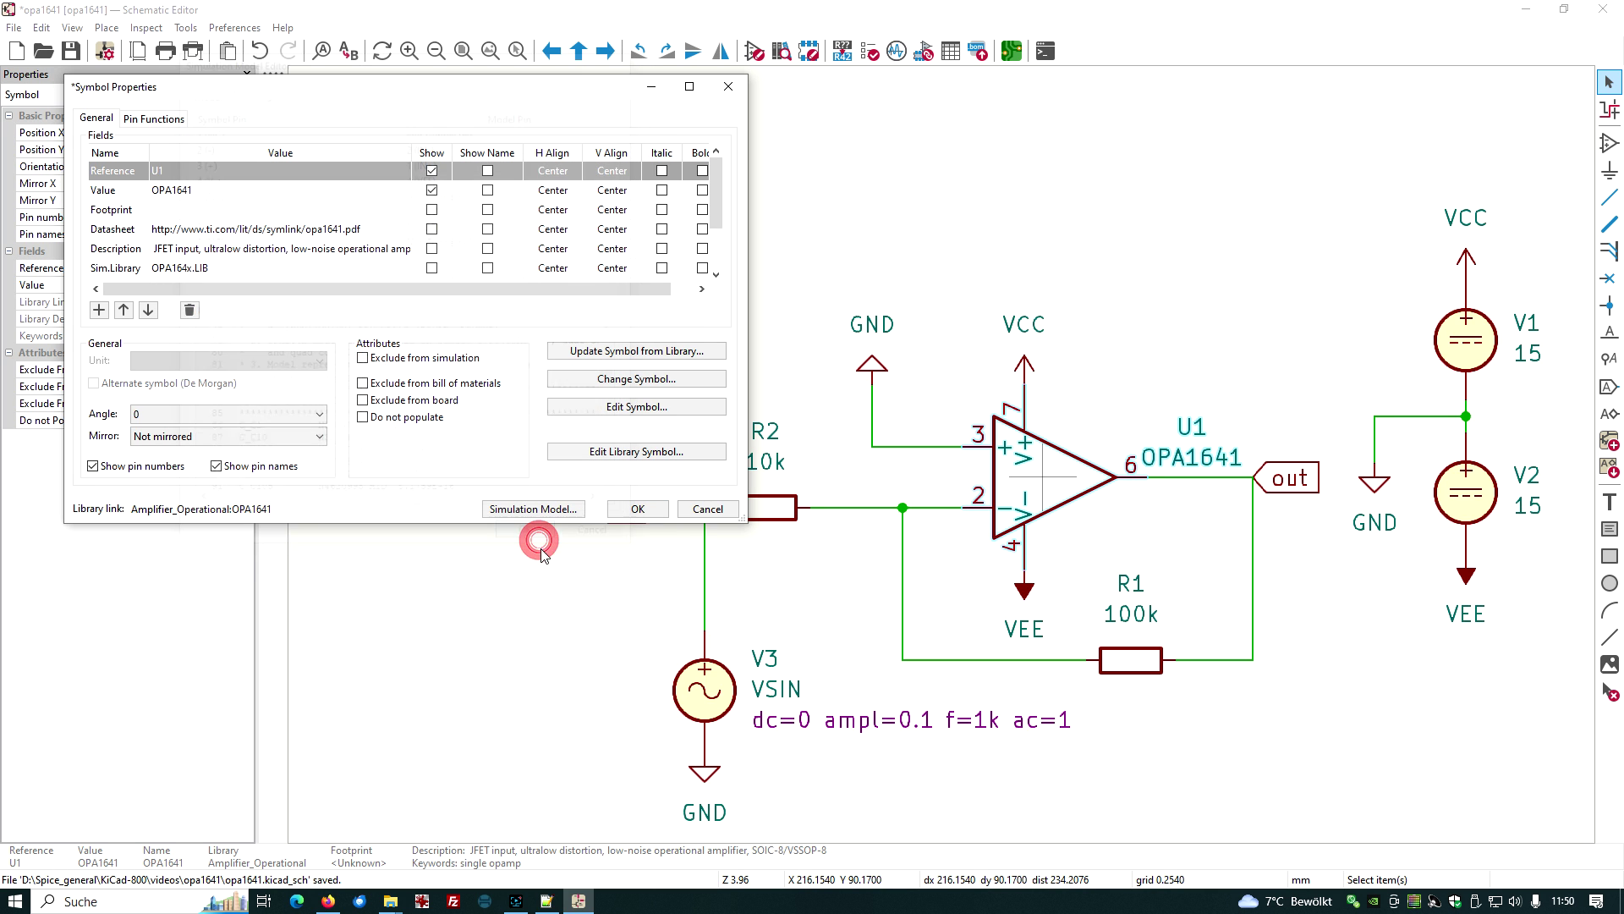
{"action": "left_click", "coordinate": [652, 516]}
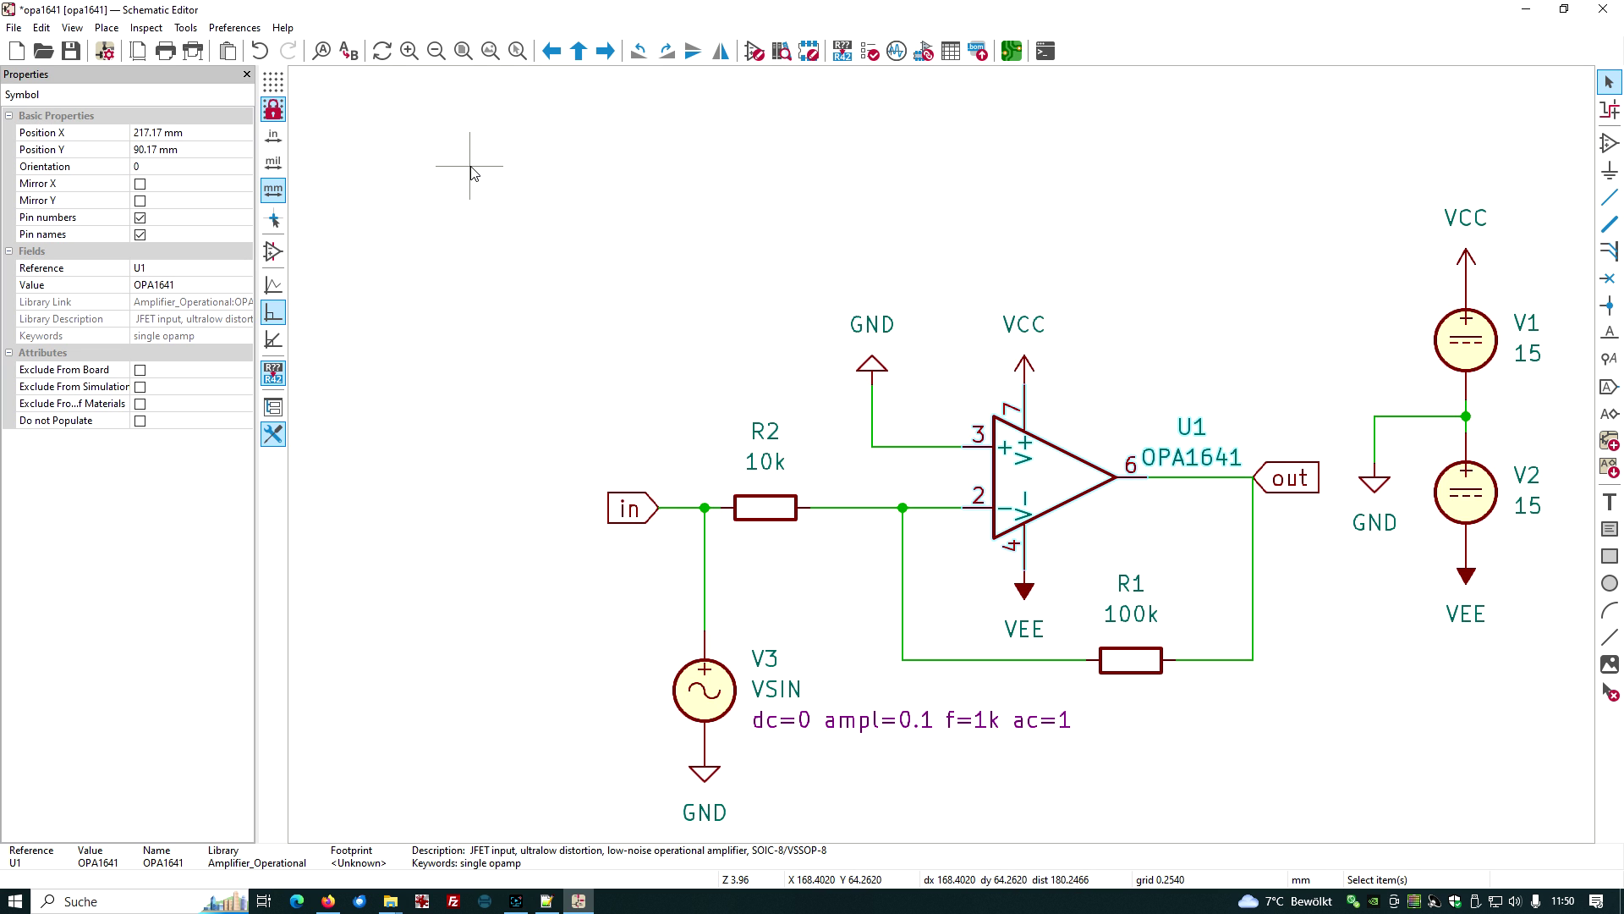
- Open the SPICE simulator and create a TRAN transient analysis with a 10u time step and a specified final time
{"action": "left_click", "coordinate": [146, 28]}
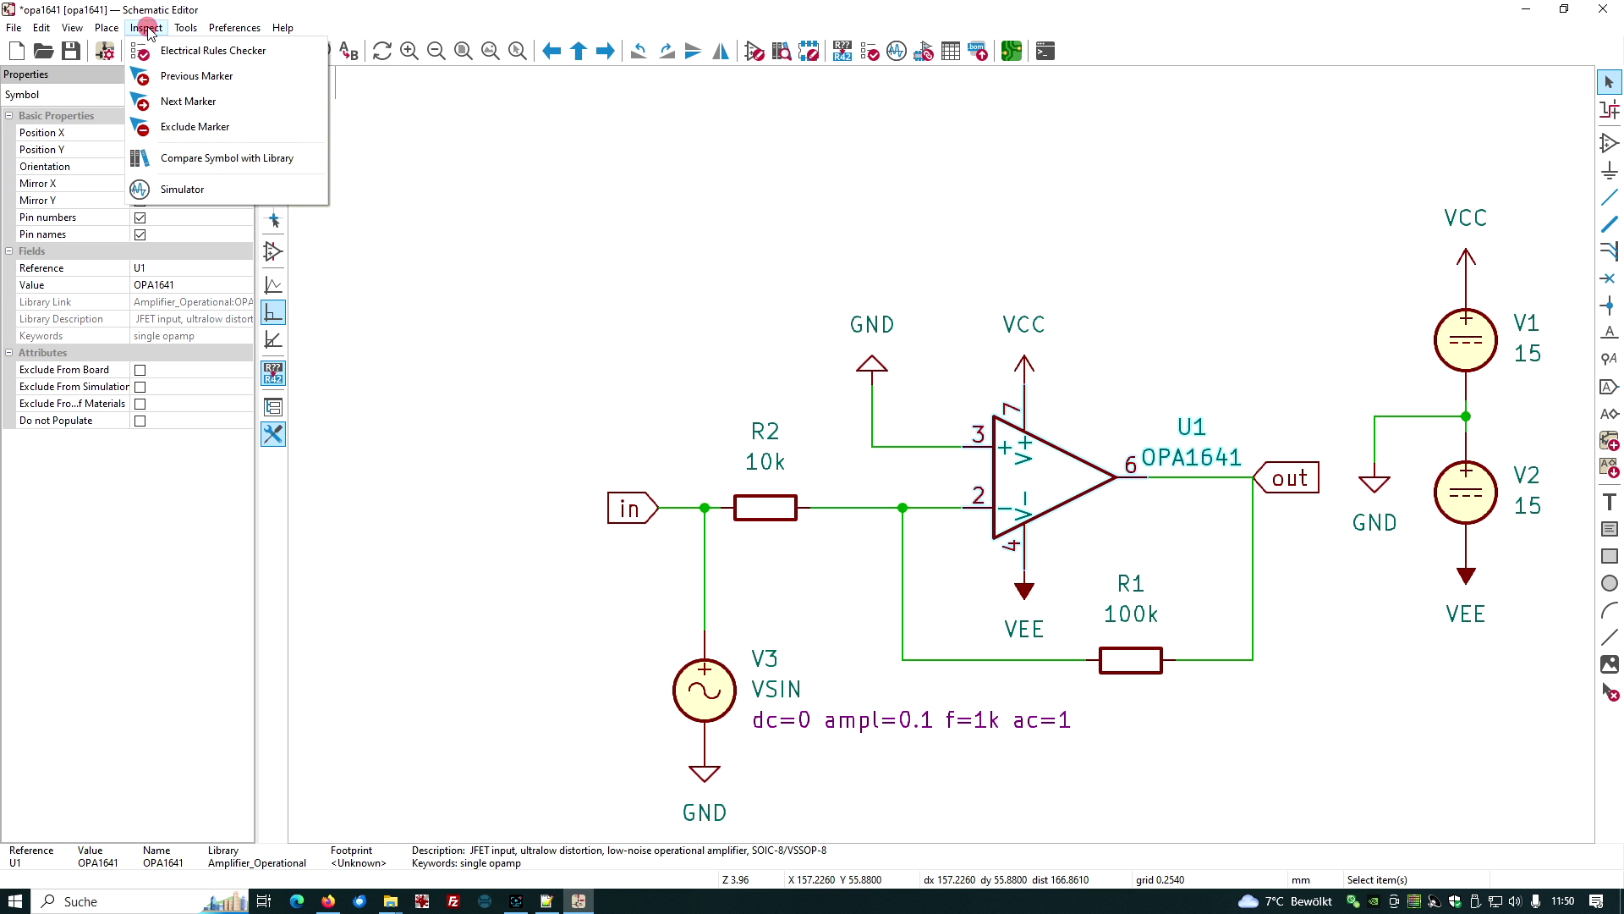
{"action": "left_click", "coordinate": [210, 189]}
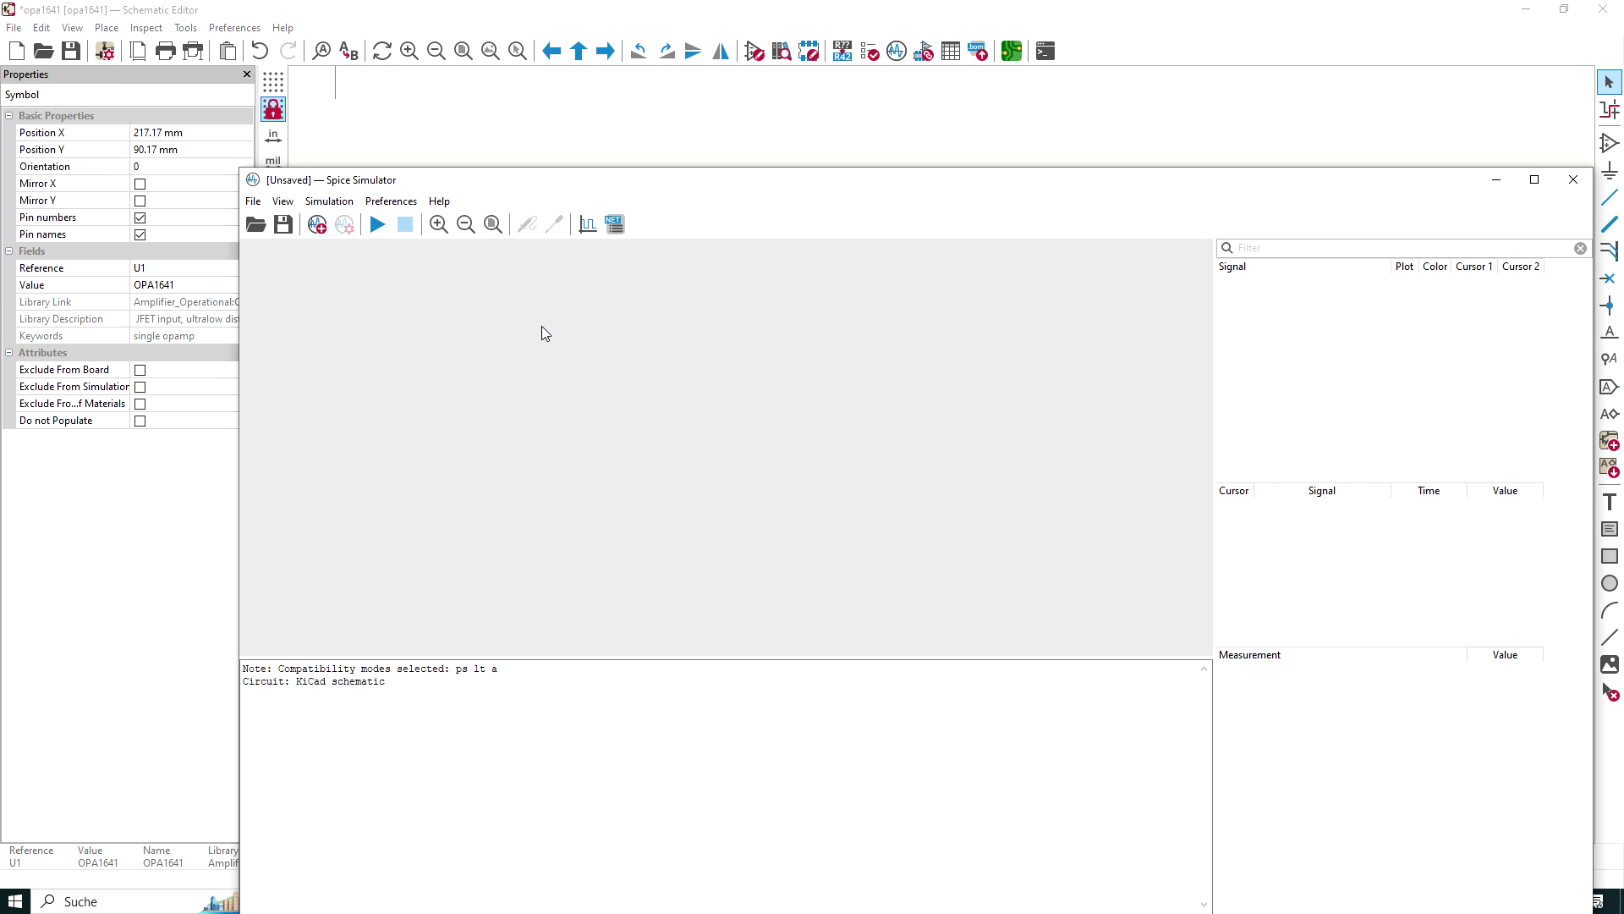
{"action": "left_click", "coordinate": [317, 226]}
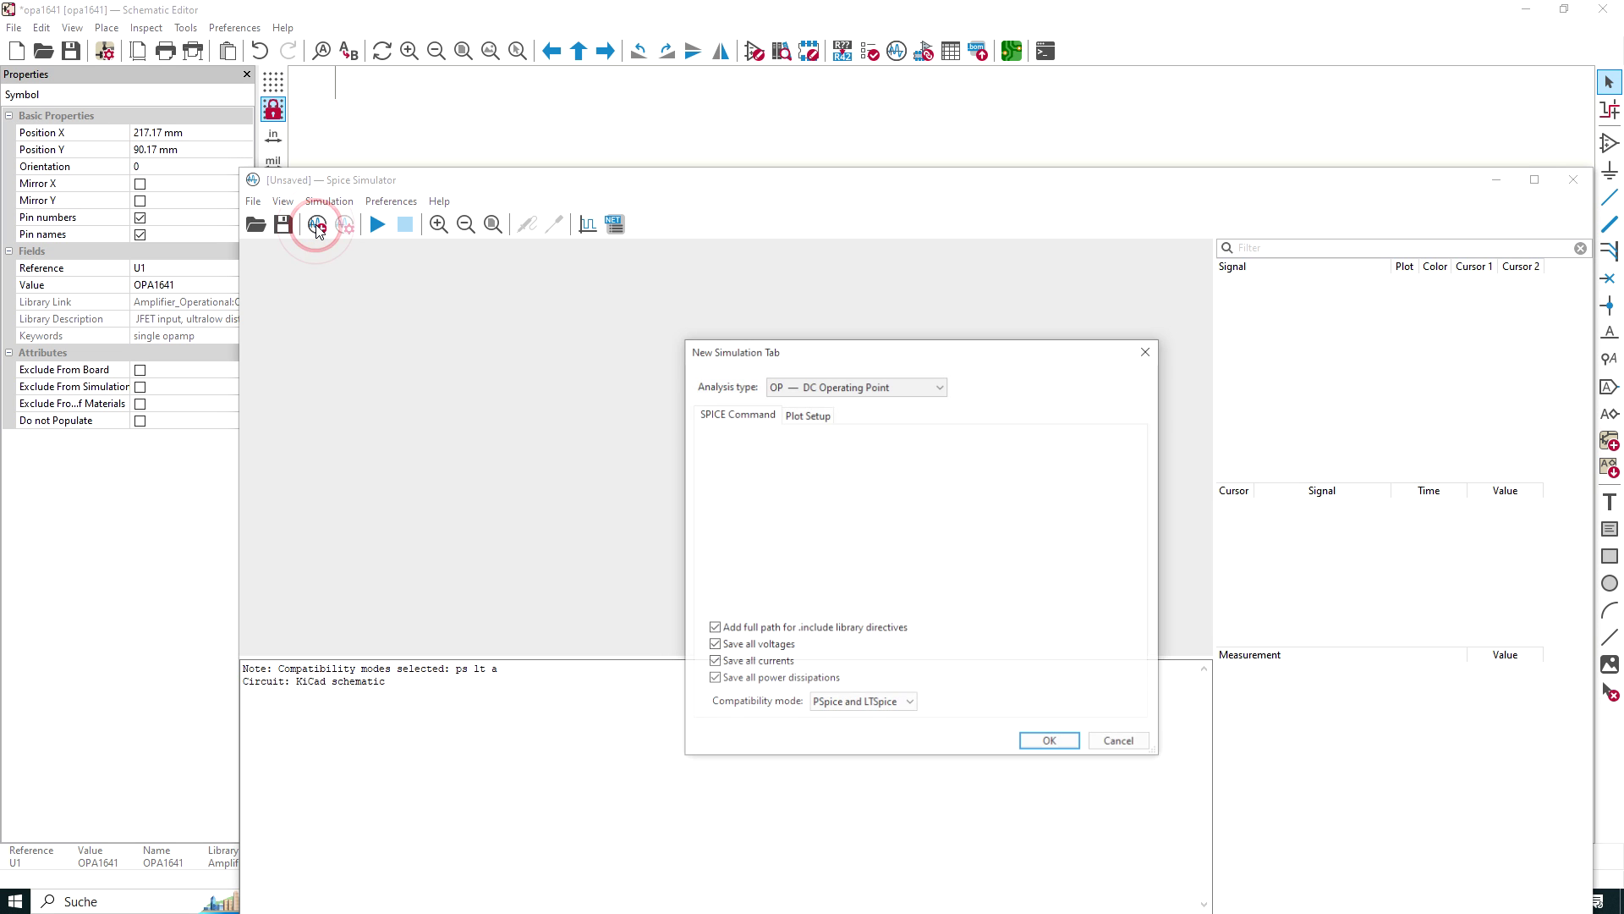
{"action": "left_click", "coordinate": [942, 383]}
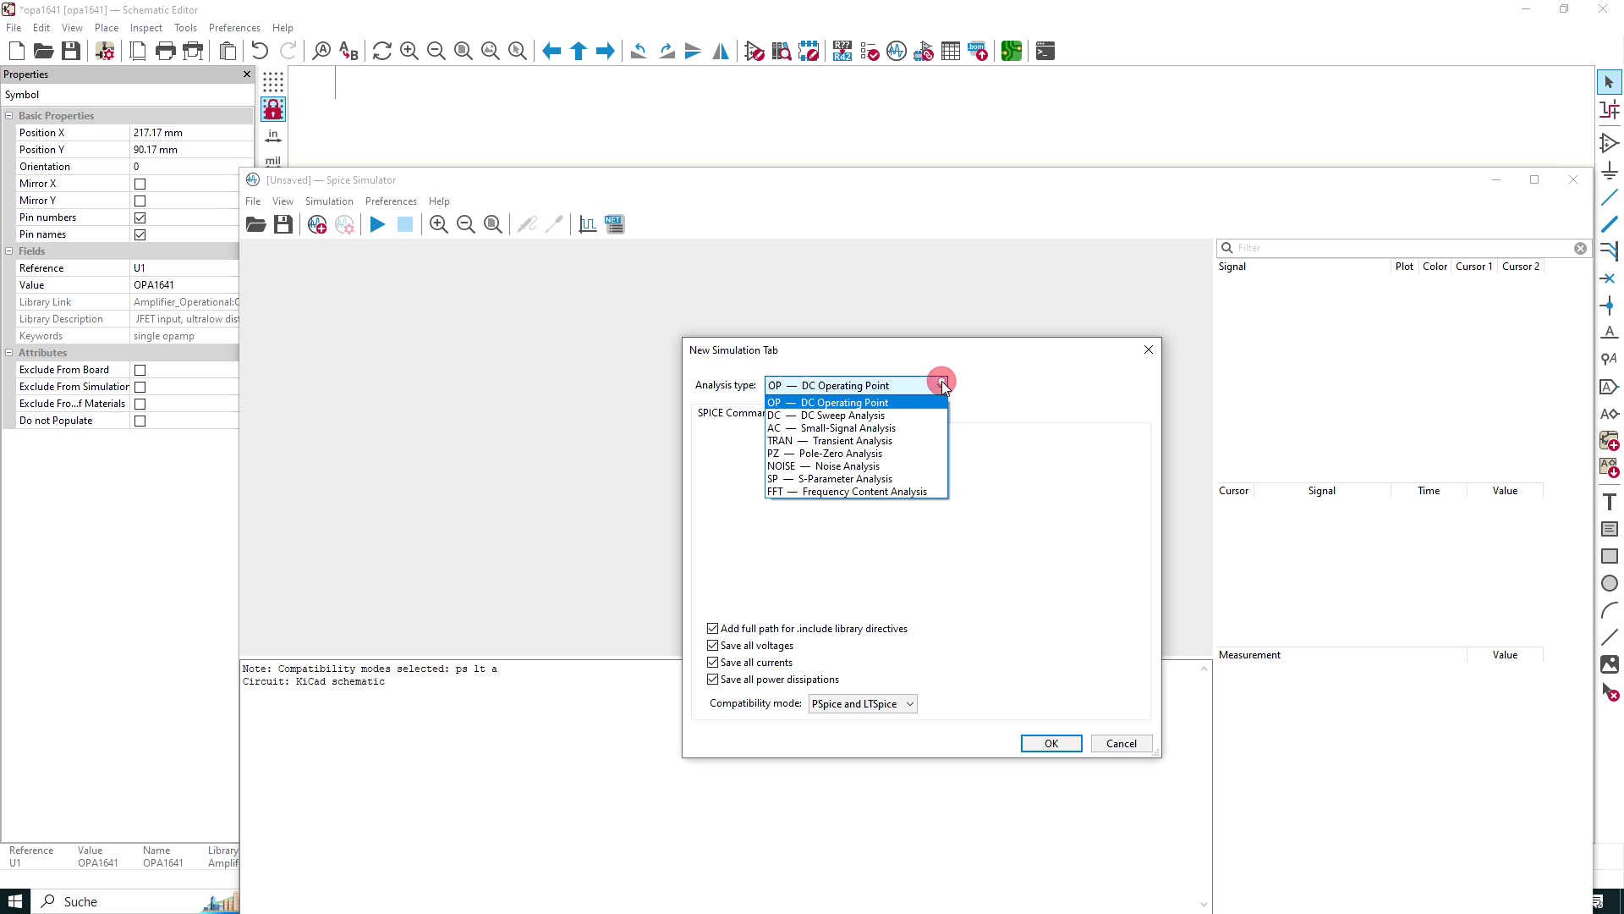
{"action": "left_click", "coordinate": [838, 440]}
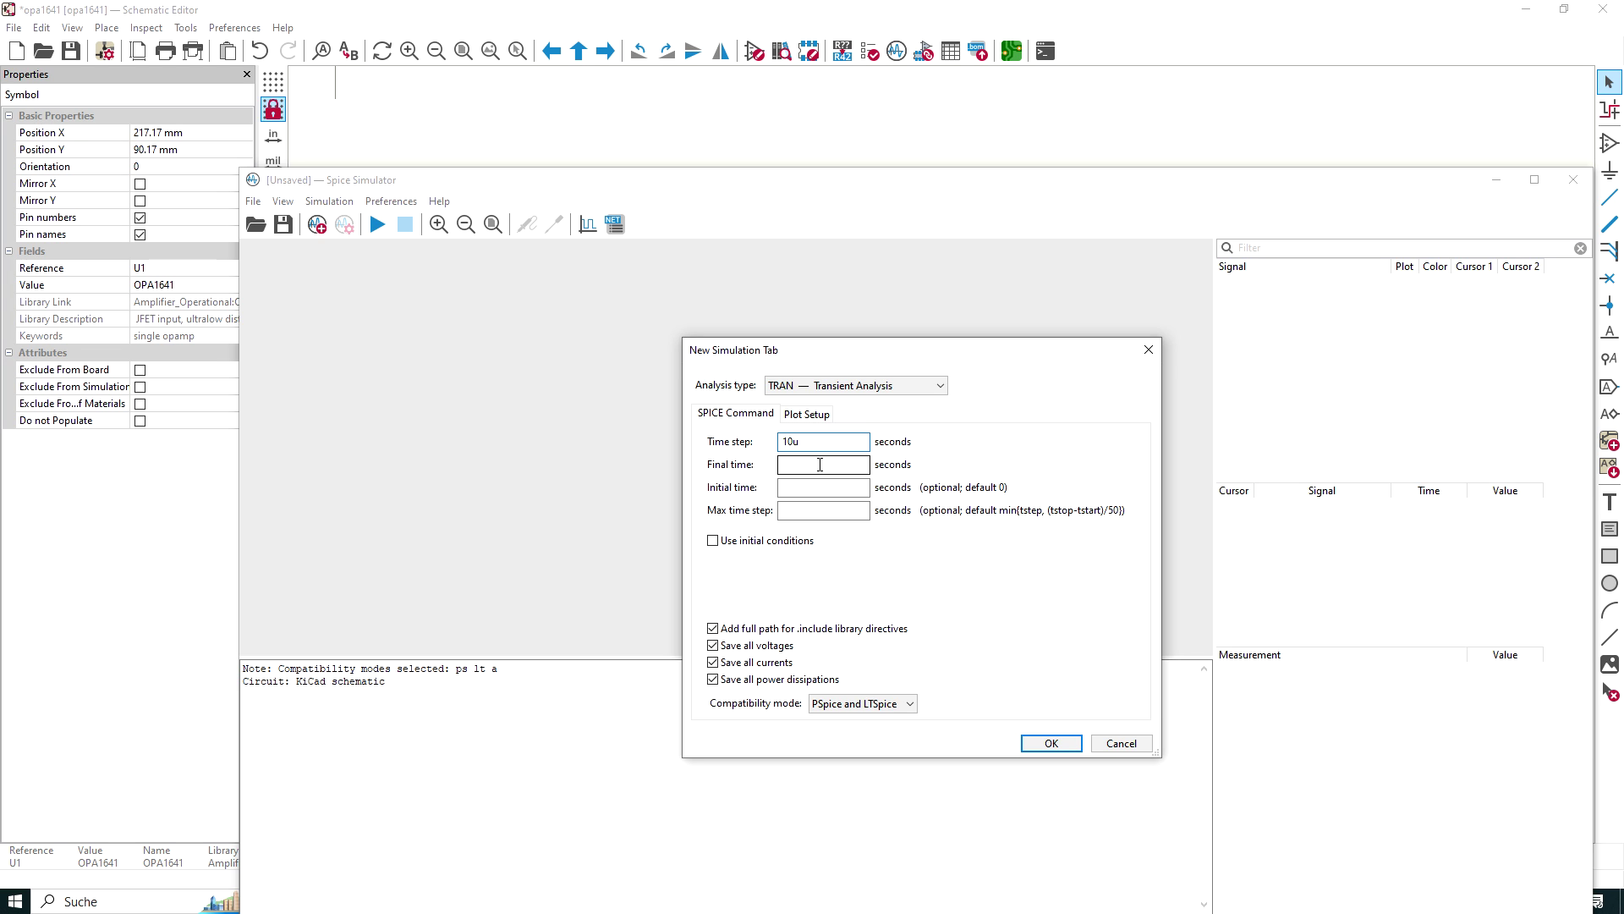
{"action": "left_click", "coordinate": [820, 464]}
{"action": "left_click", "coordinate": [1051, 743]}
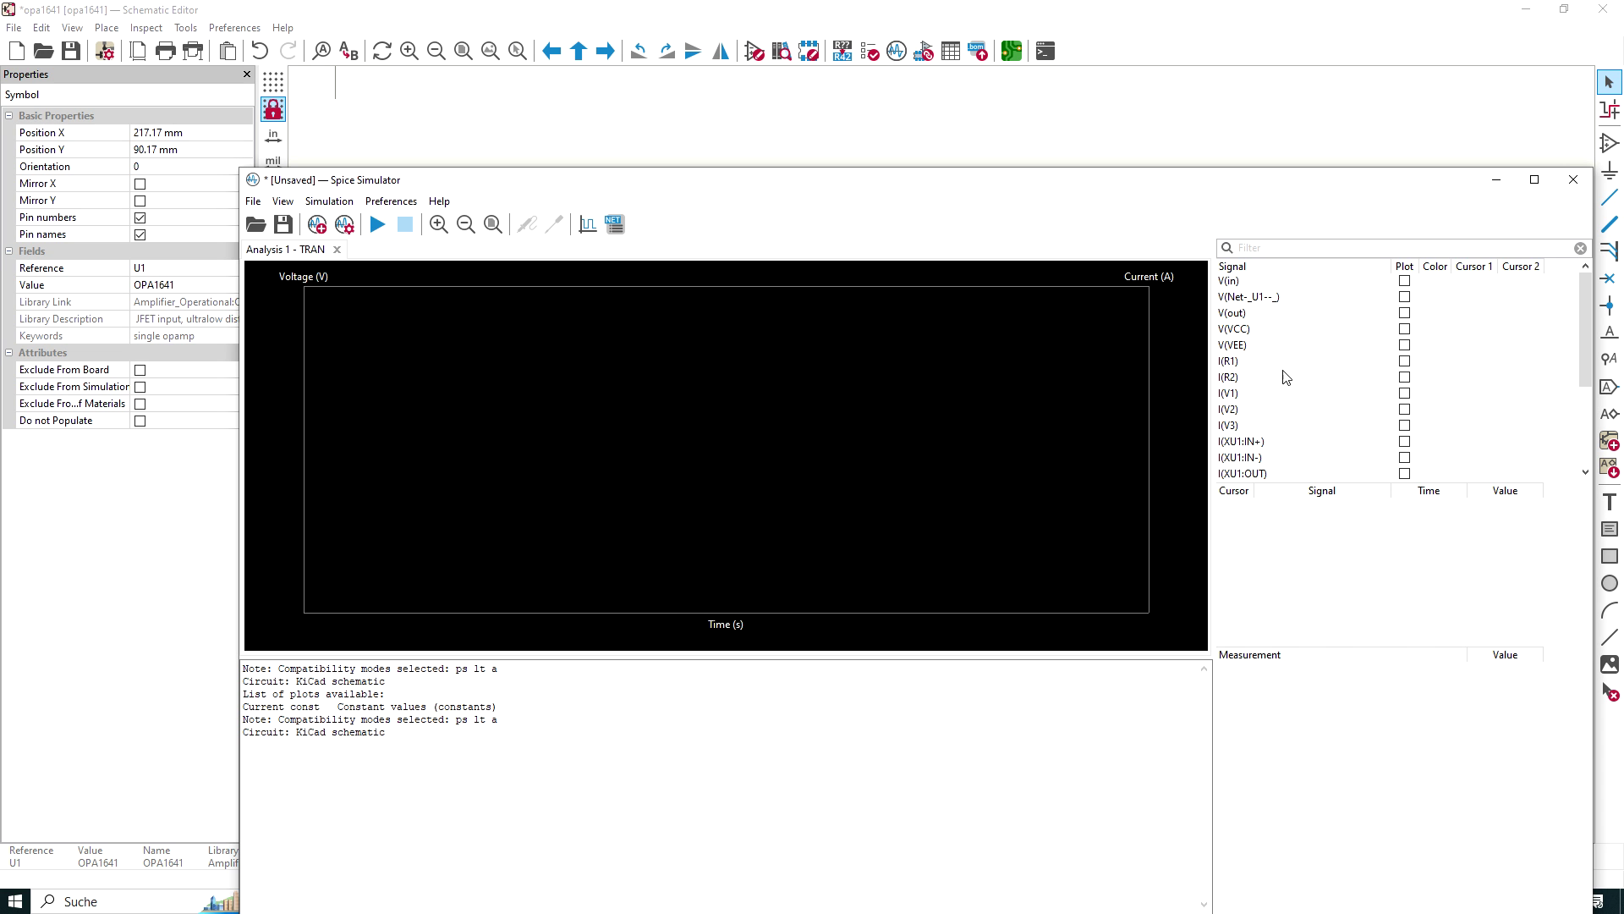
- Plot V(in) and V(out) in the transient analysis and run the simulation
{"action": "left_click", "coordinate": [1405, 281]}
{"action": "left_click", "coordinate": [1404, 313]}
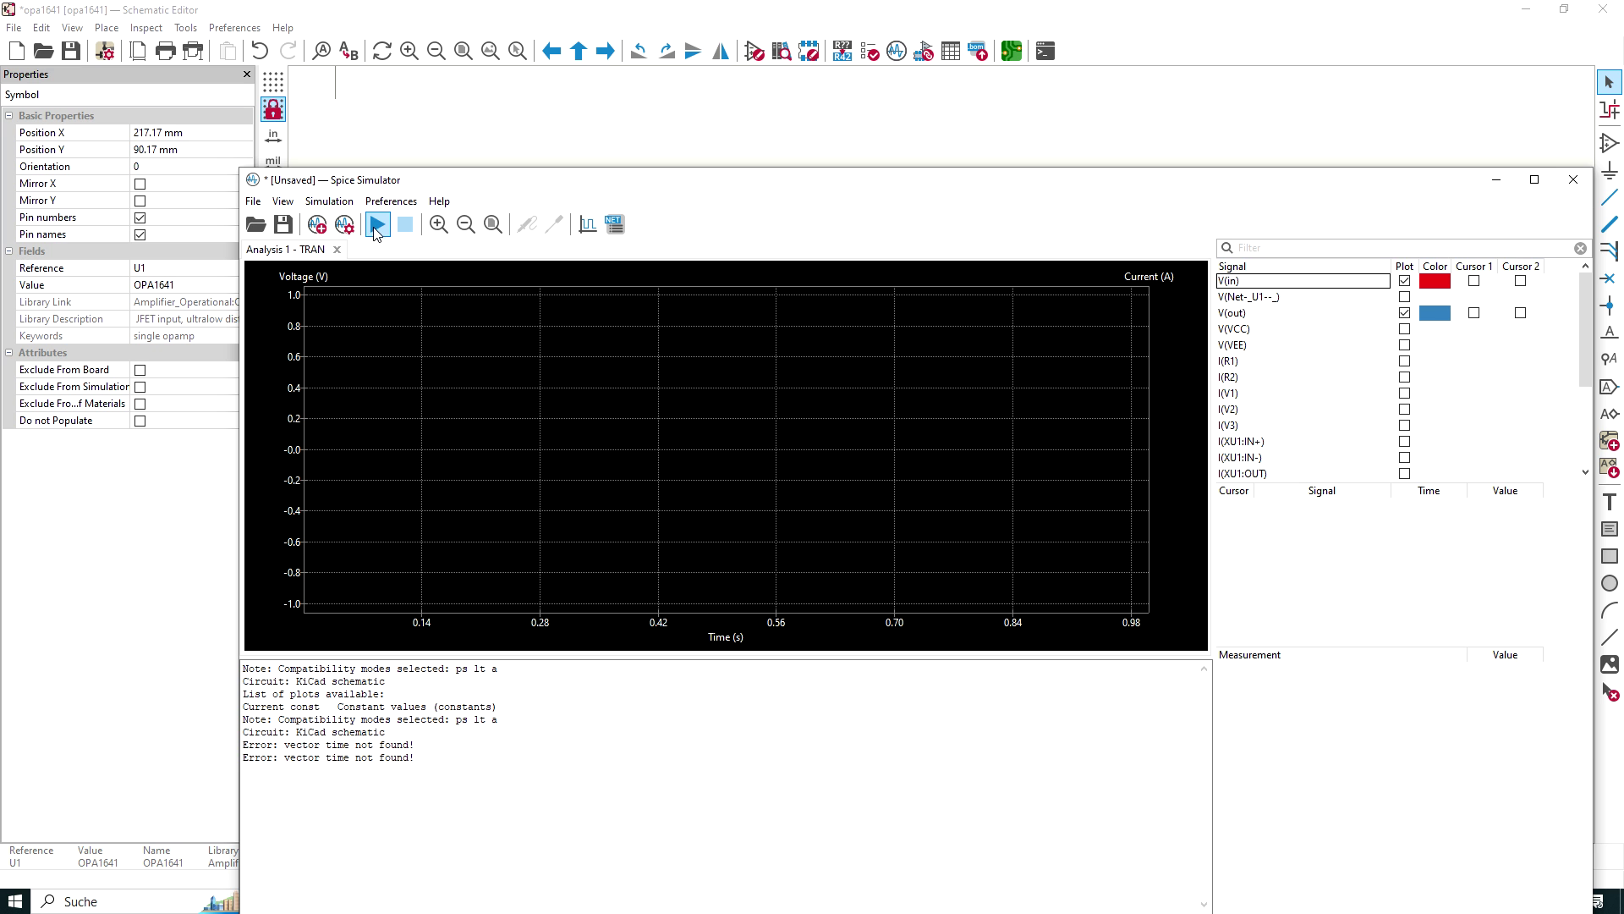
{"action": "left_click", "coordinate": [378, 224]}
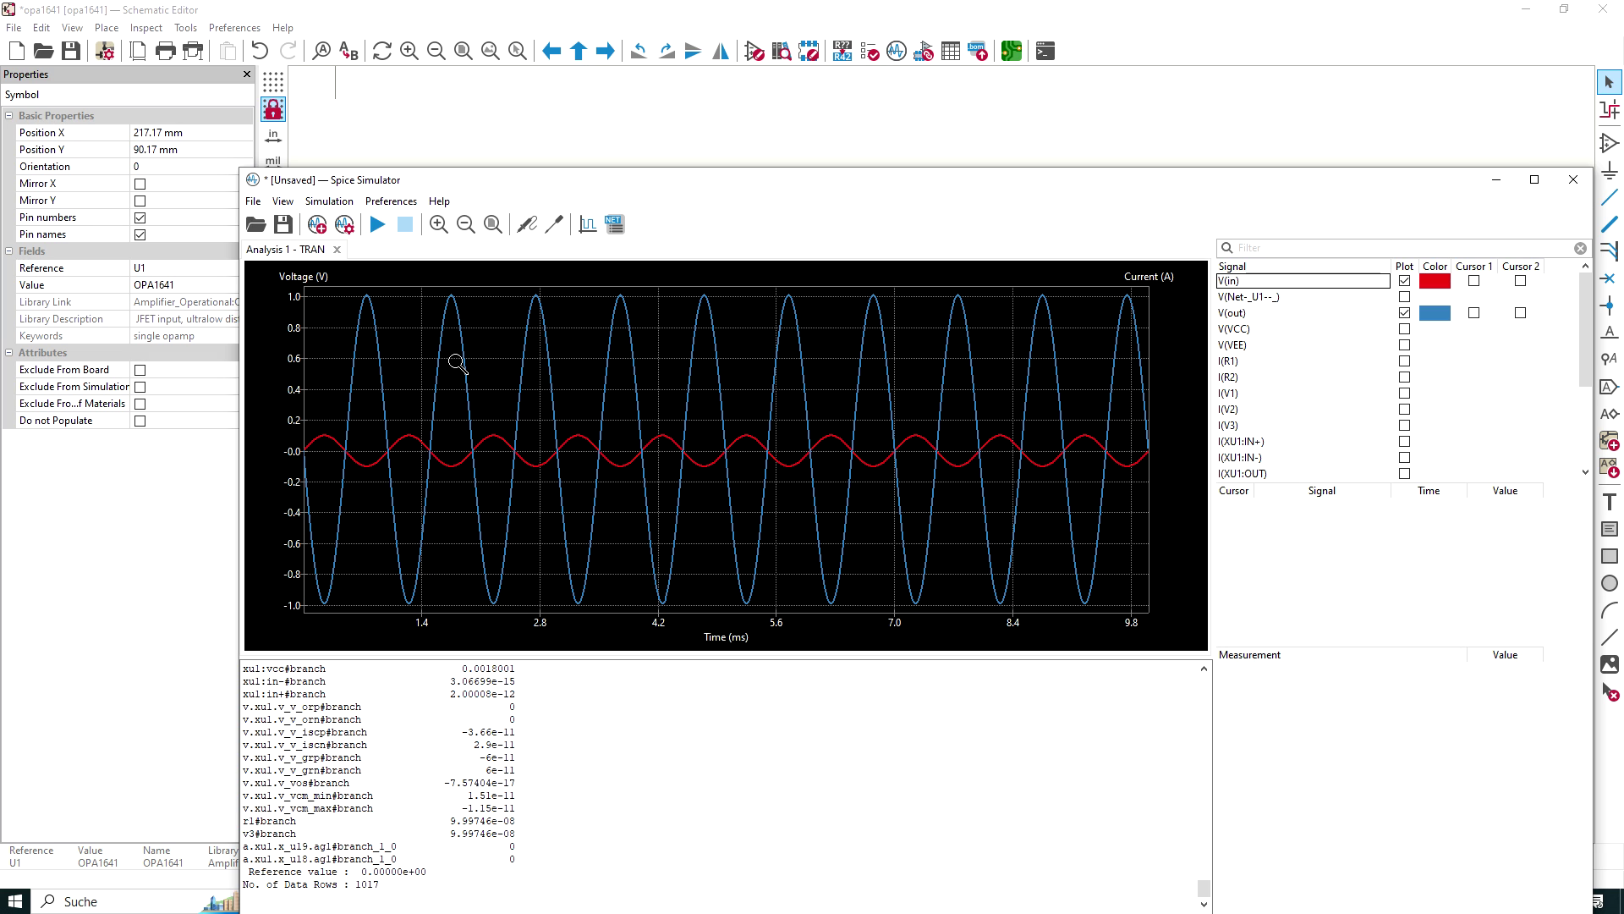
- Add an AC small-signal analysis with 10 points per decade, start frequency 10 Hz and stop frequency 10Meg Hz
{"action": "left_click", "coordinate": [316, 225]}
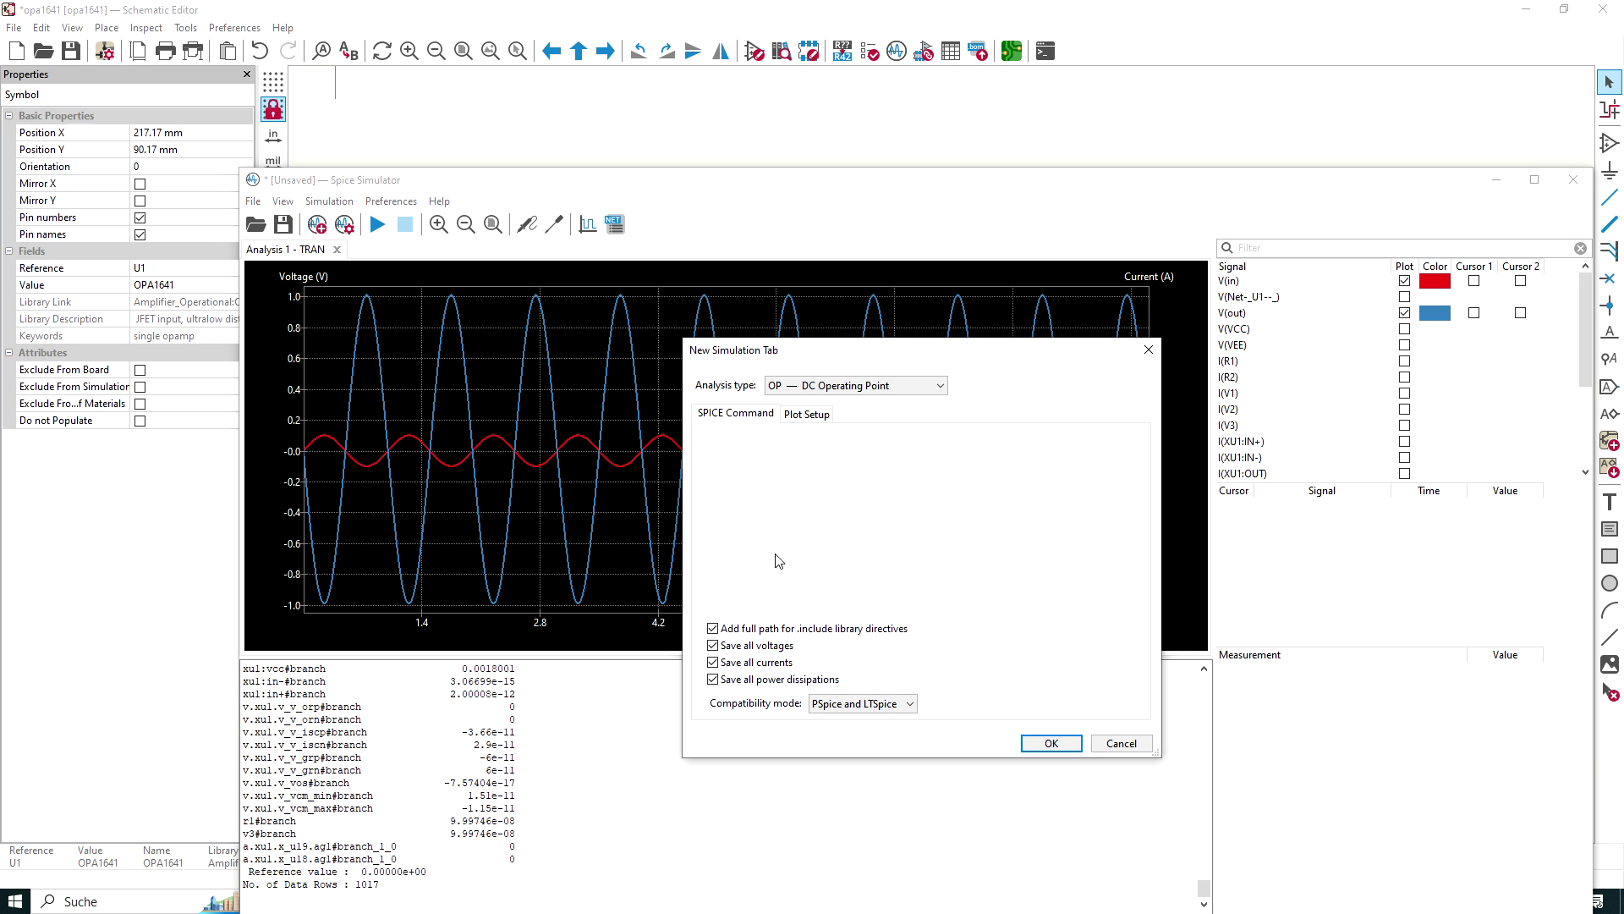
{"action": "left_click", "coordinate": [944, 390]}
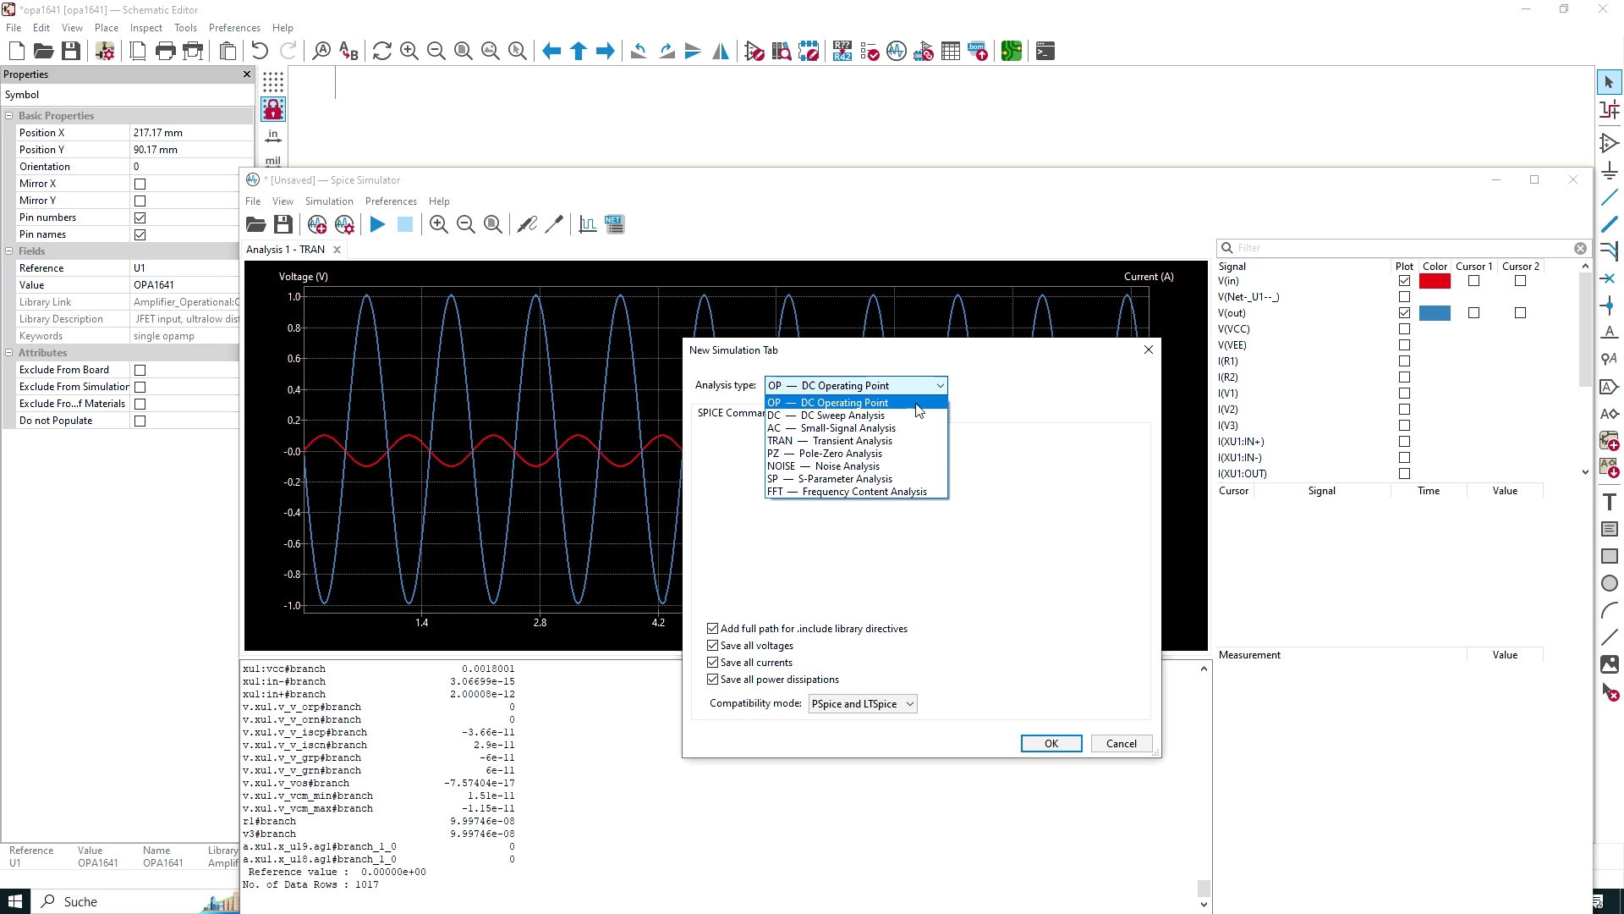
{"action": "left_click", "coordinate": [880, 429]}
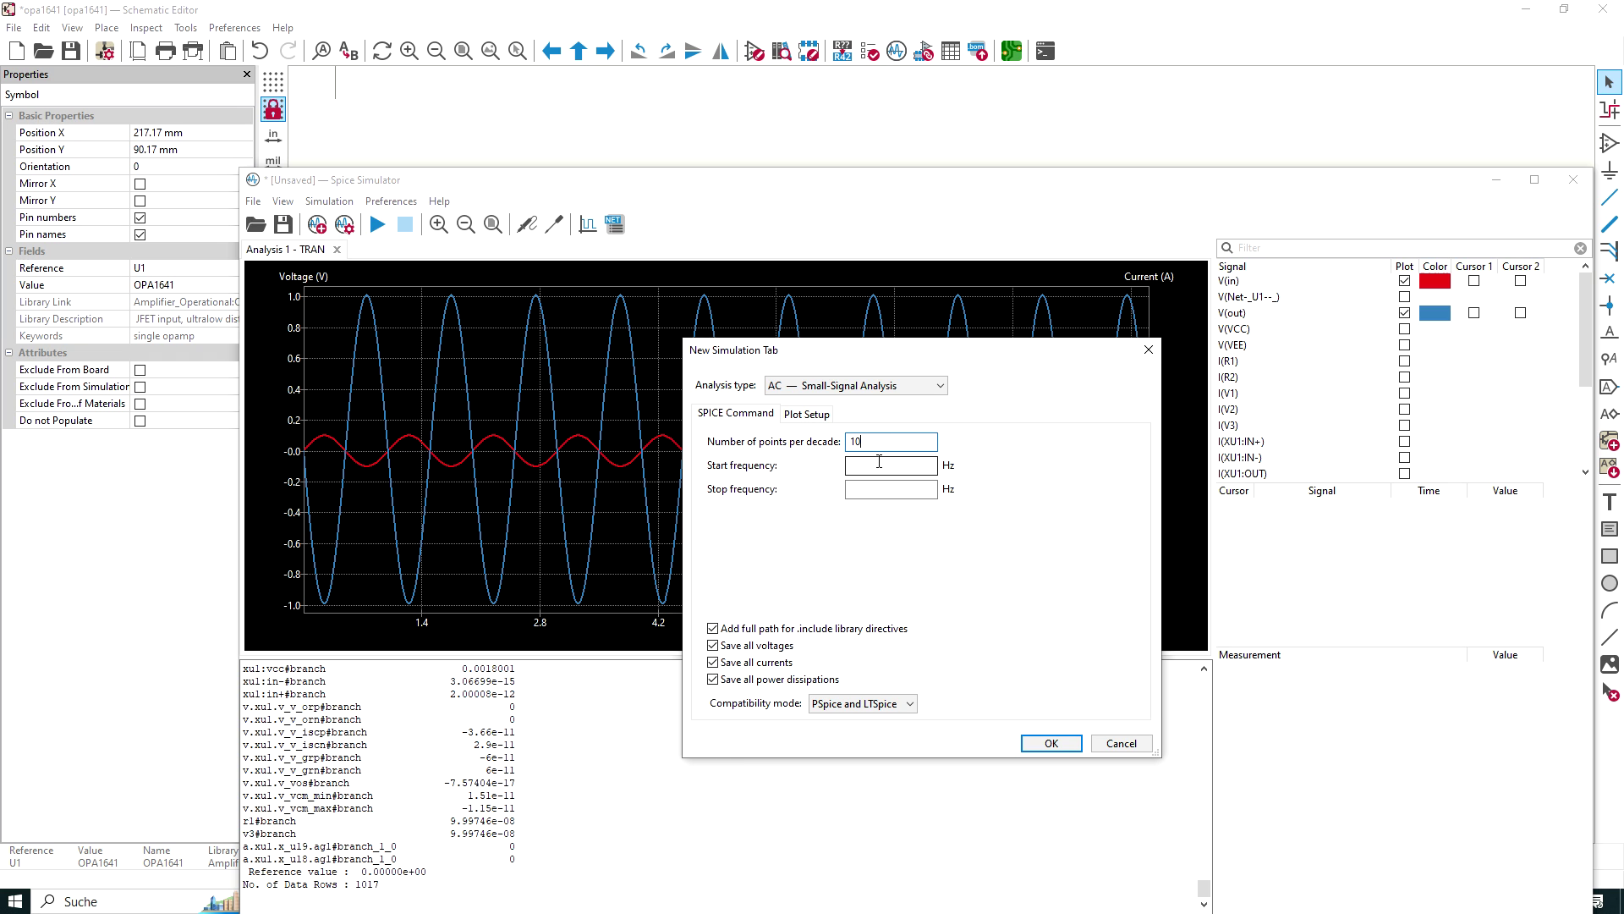
{"action": "left_click", "coordinate": [877, 465]}
{"action": "type", "text": "10"}
{"action": "left_click", "coordinate": [877, 490]}
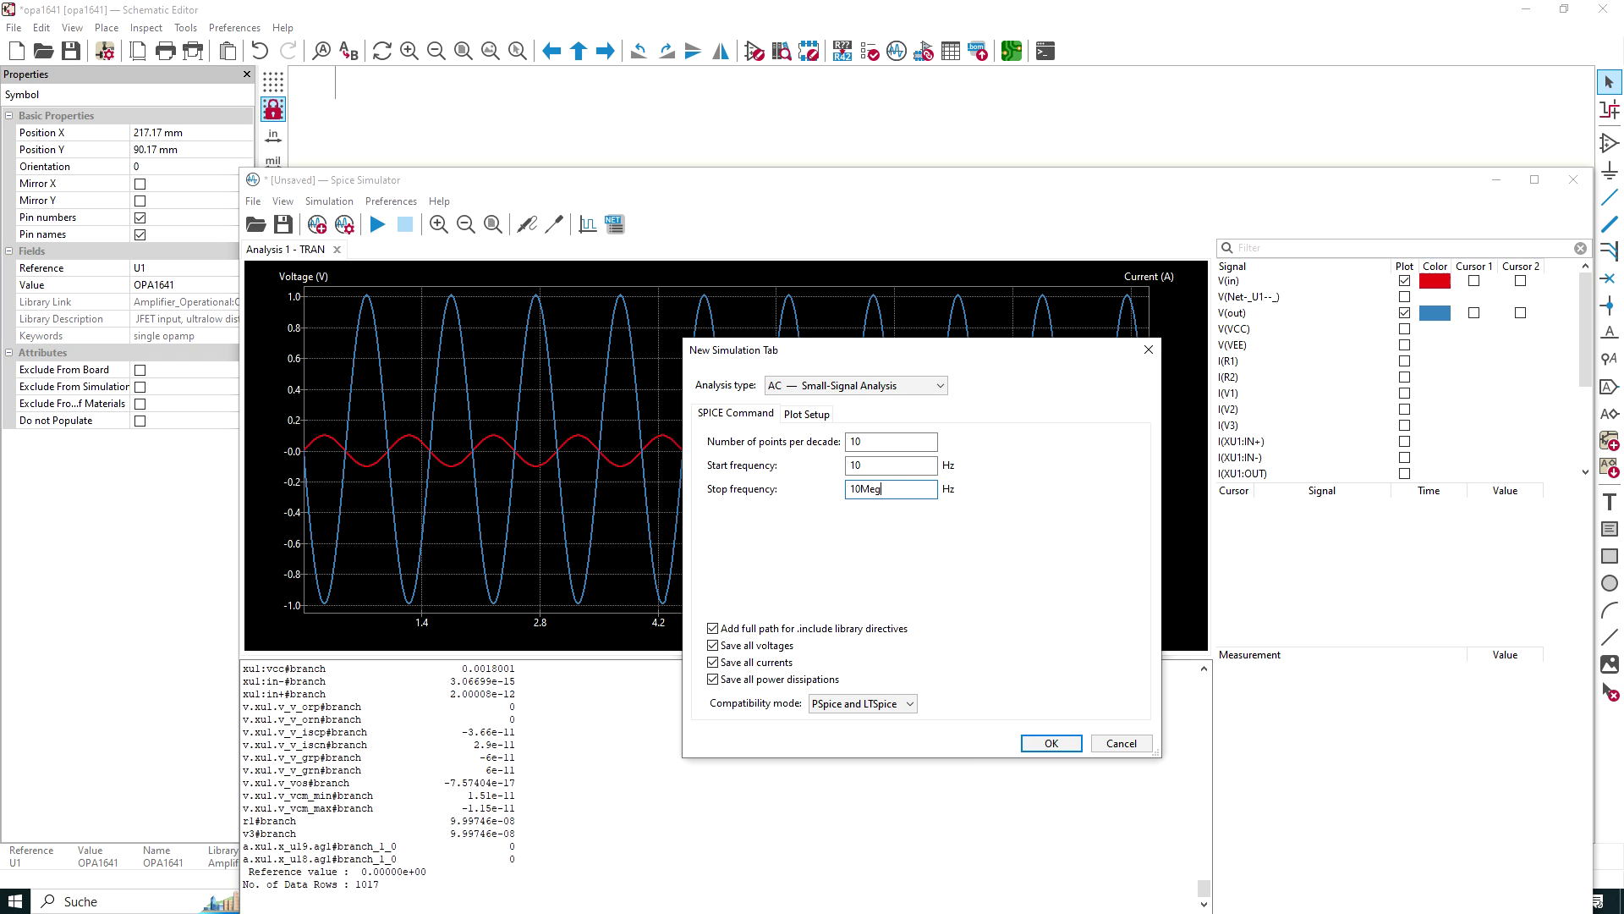
{"action": "left_click", "coordinate": [1051, 743]}
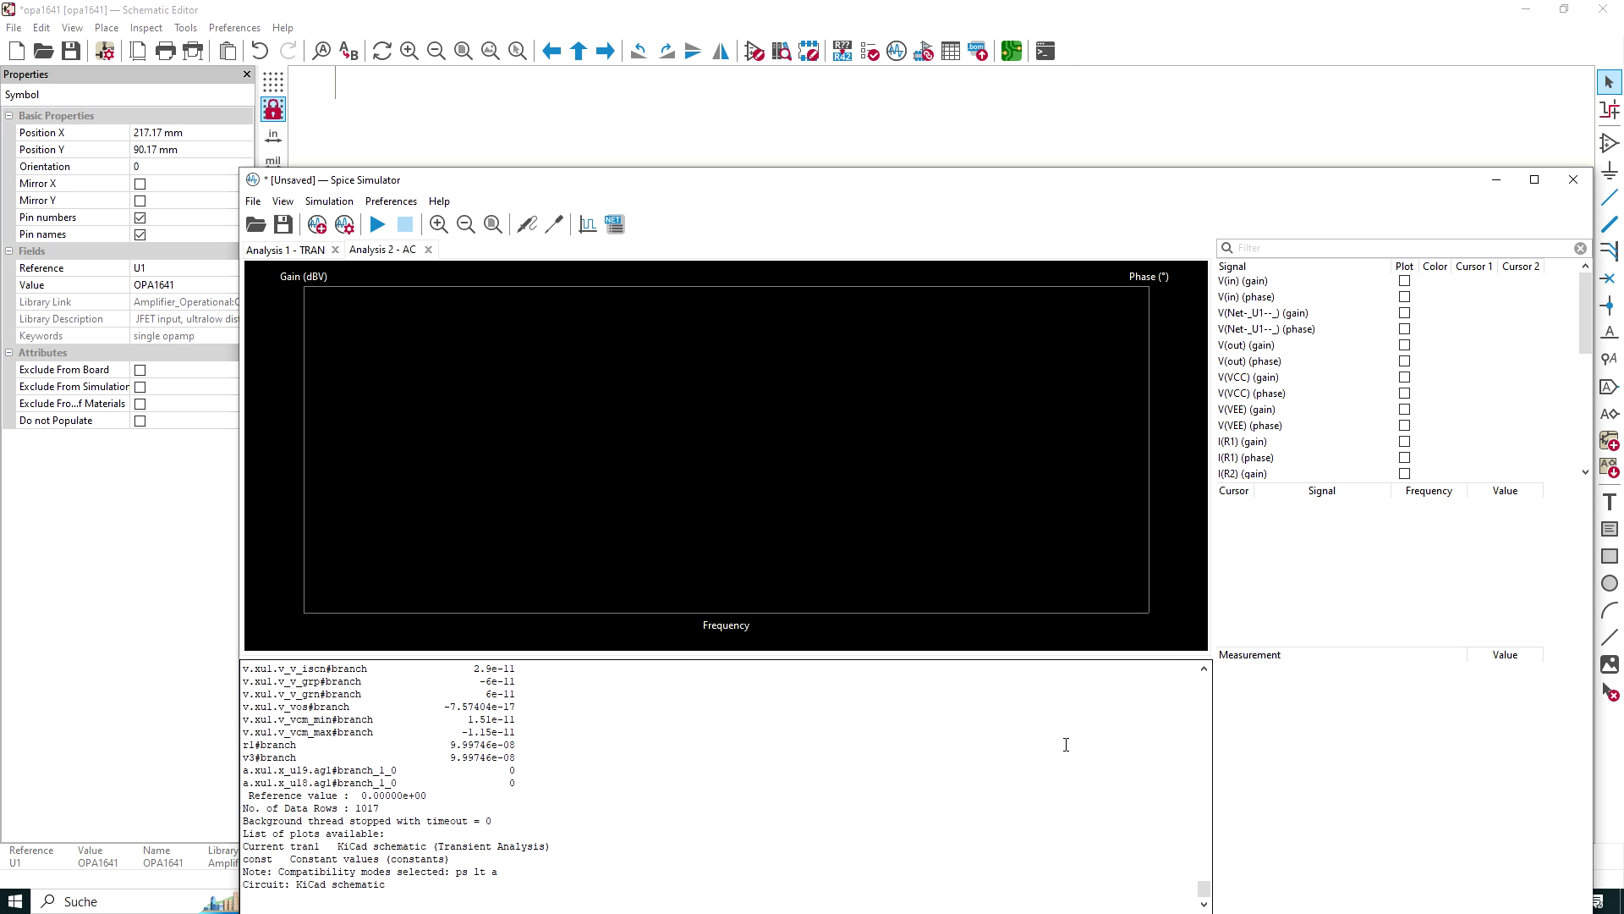
- Plot the gain and phase of V(out) in the AC analysis and run the simulation
{"action": "left_click", "coordinate": [1404, 345]}
{"action": "left_click", "coordinate": [1405, 362]}
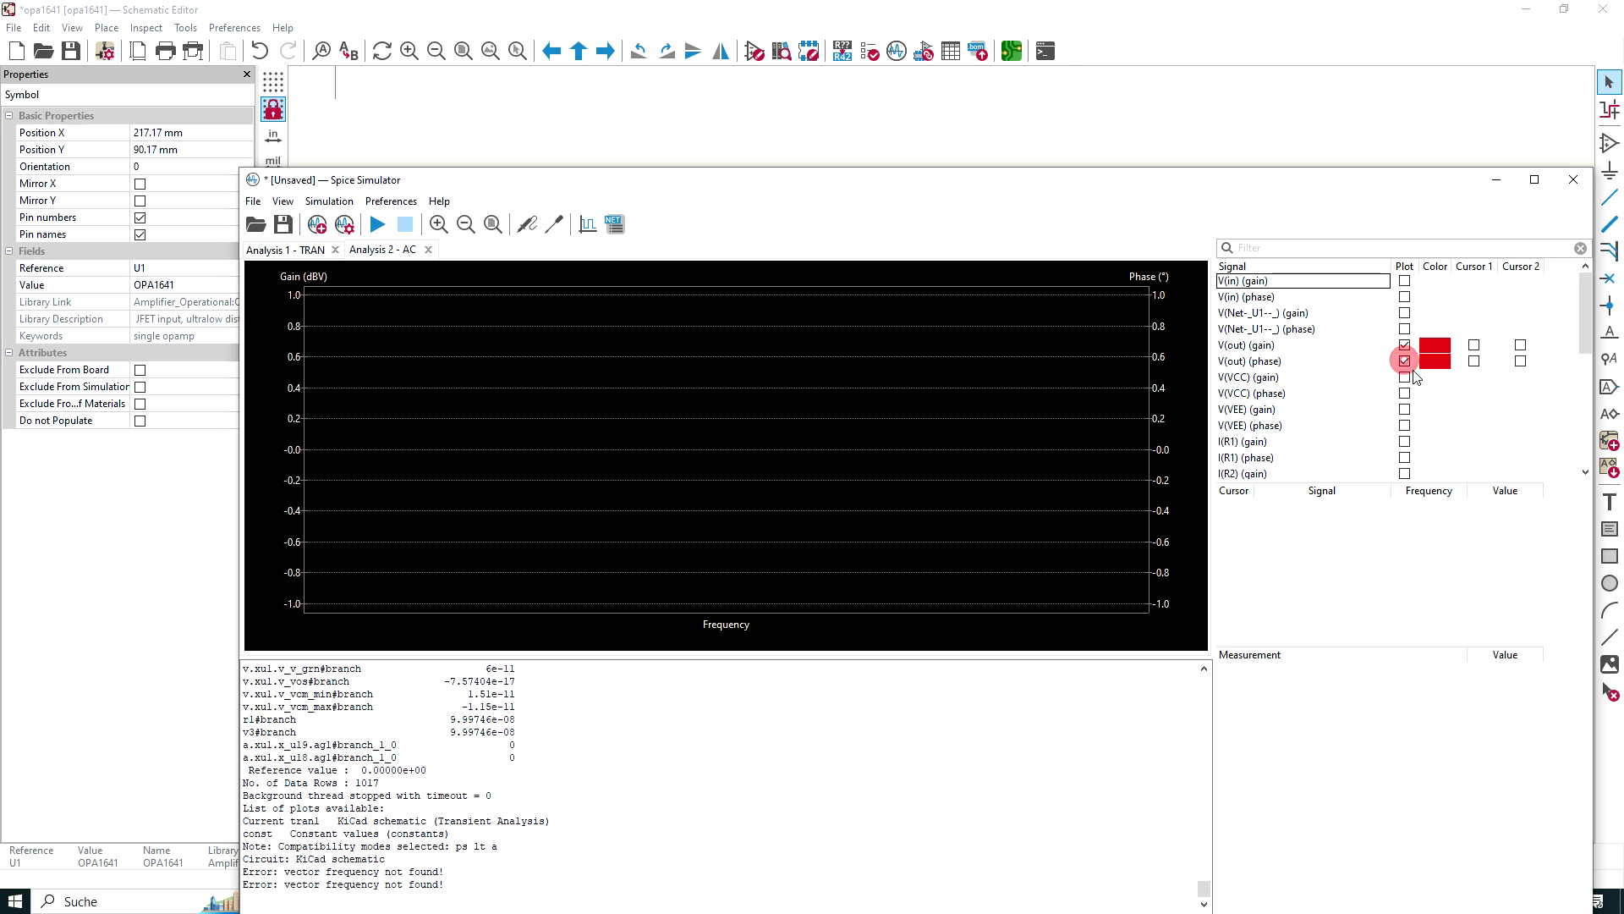
{"action": "left_click", "coordinate": [377, 225]}
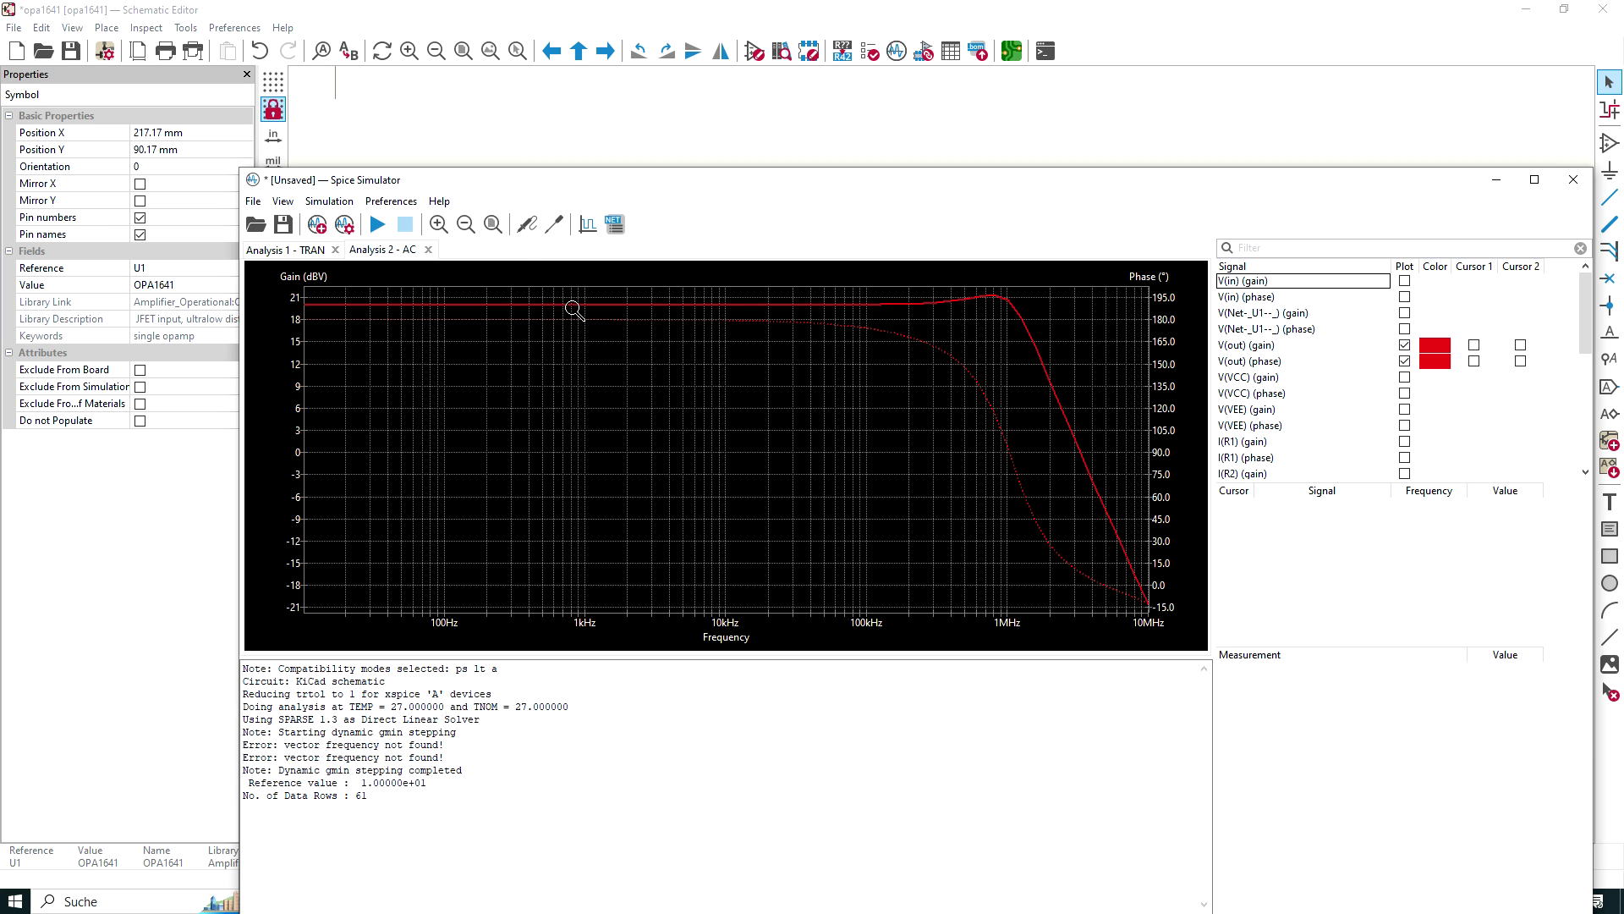
- Save the simulation workbook as opa1641.wbk in the opa1641 project folder, and save the schematic after closing the simulator
{"action": "left_click", "coordinate": [254, 202]}
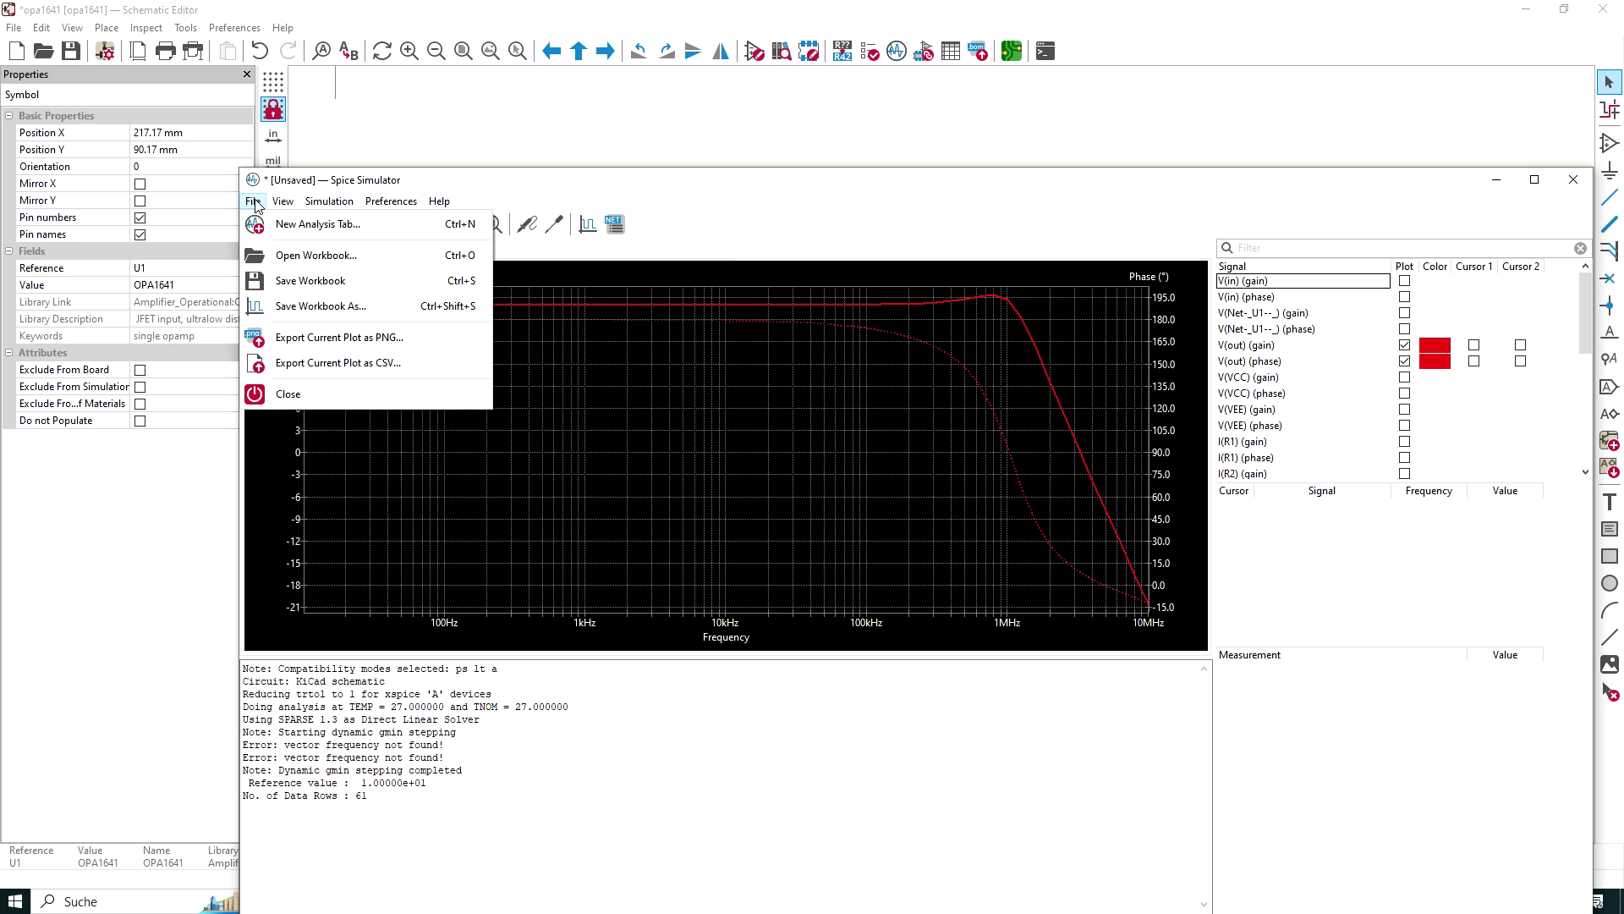
{"action": "left_click", "coordinate": [353, 306]}
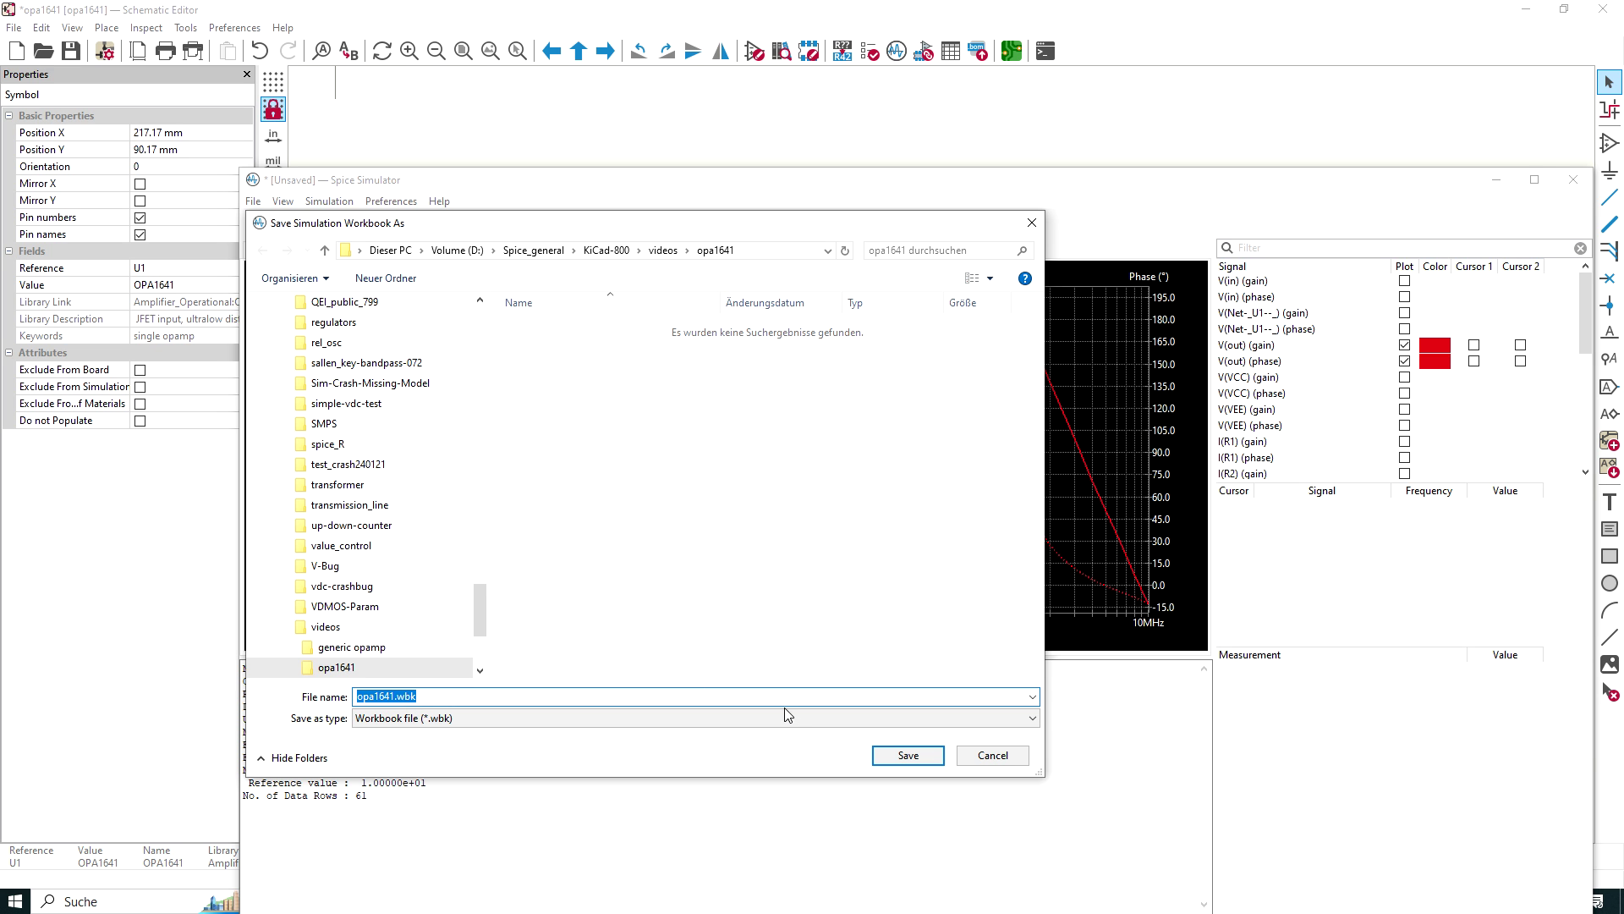
{"action": "left_click", "coordinate": [909, 755]}
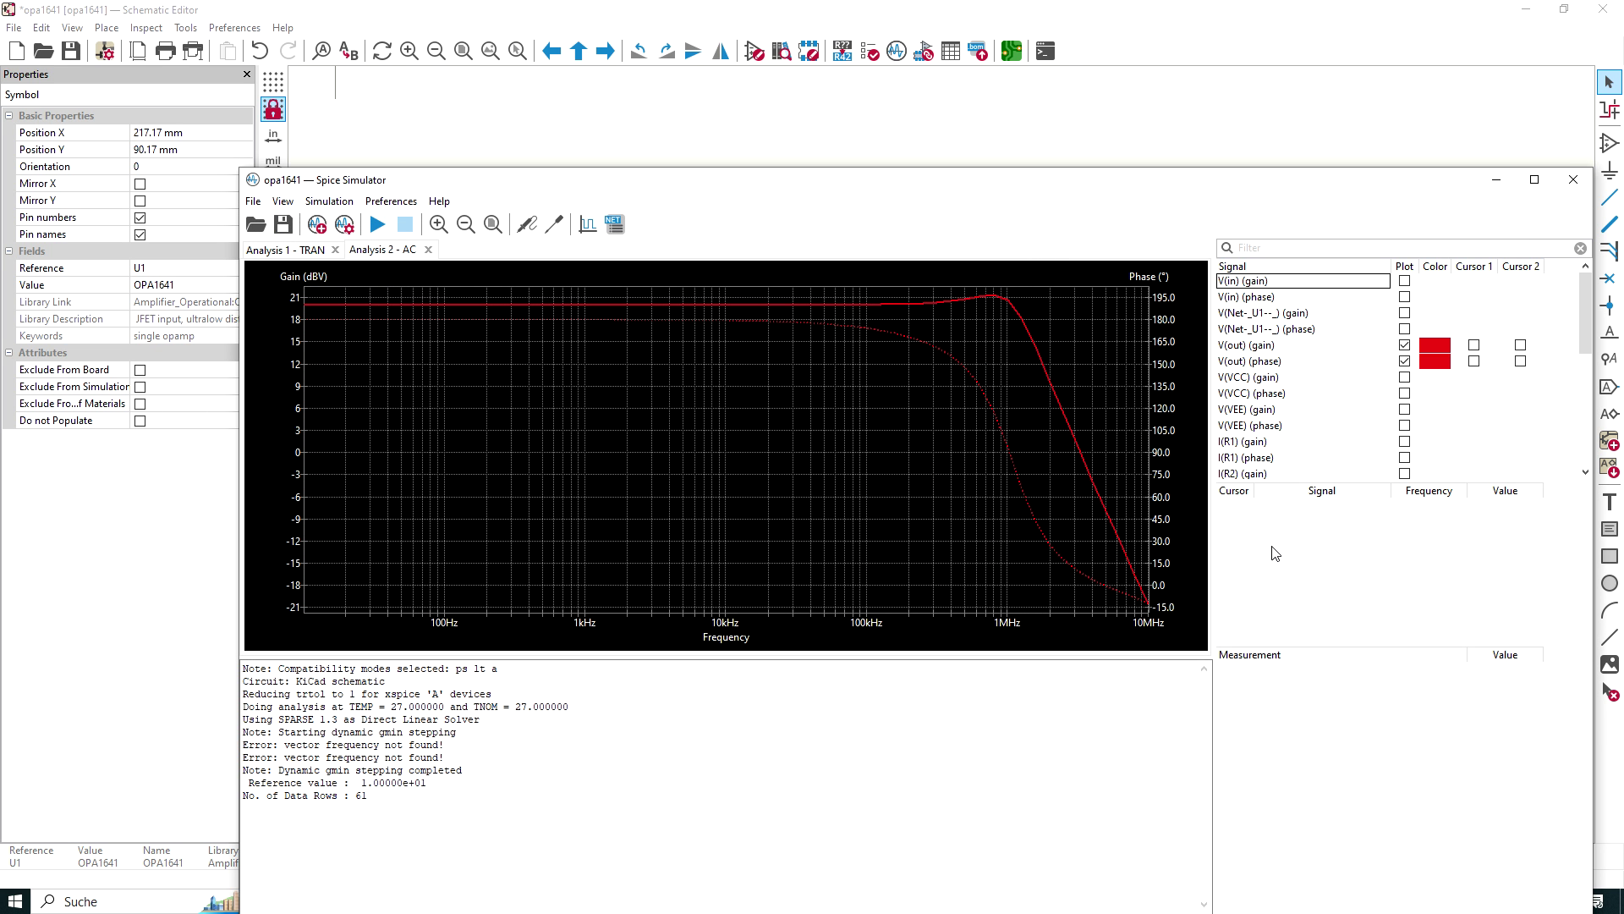
{"action": "left_click", "coordinate": [1574, 182]}
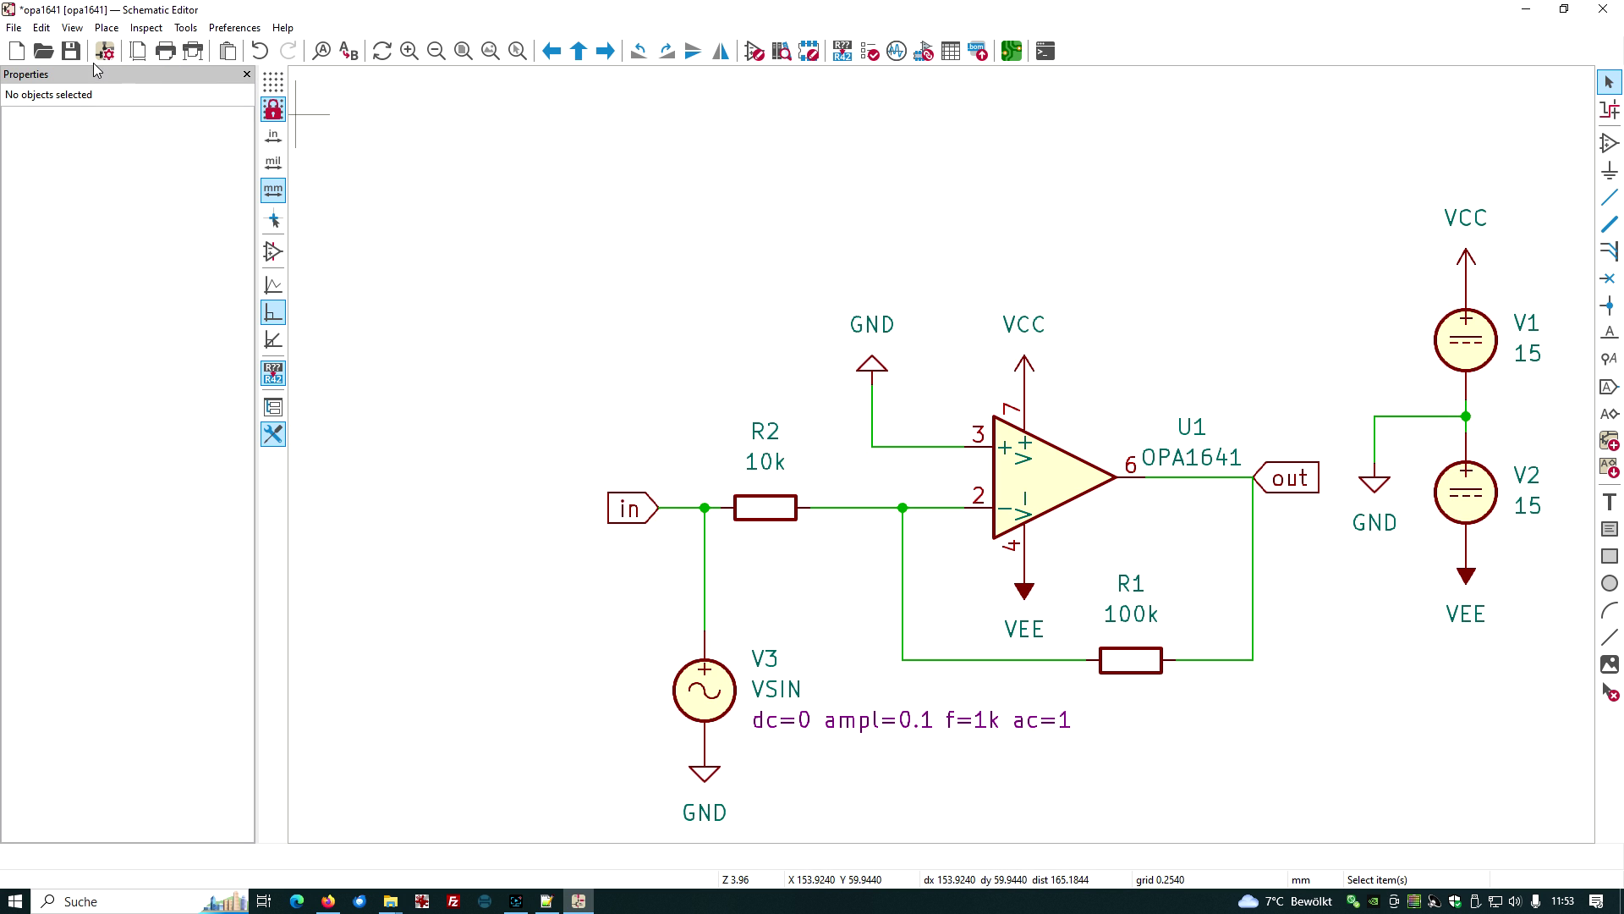
{"action": "left_click", "coordinate": [71, 52]}
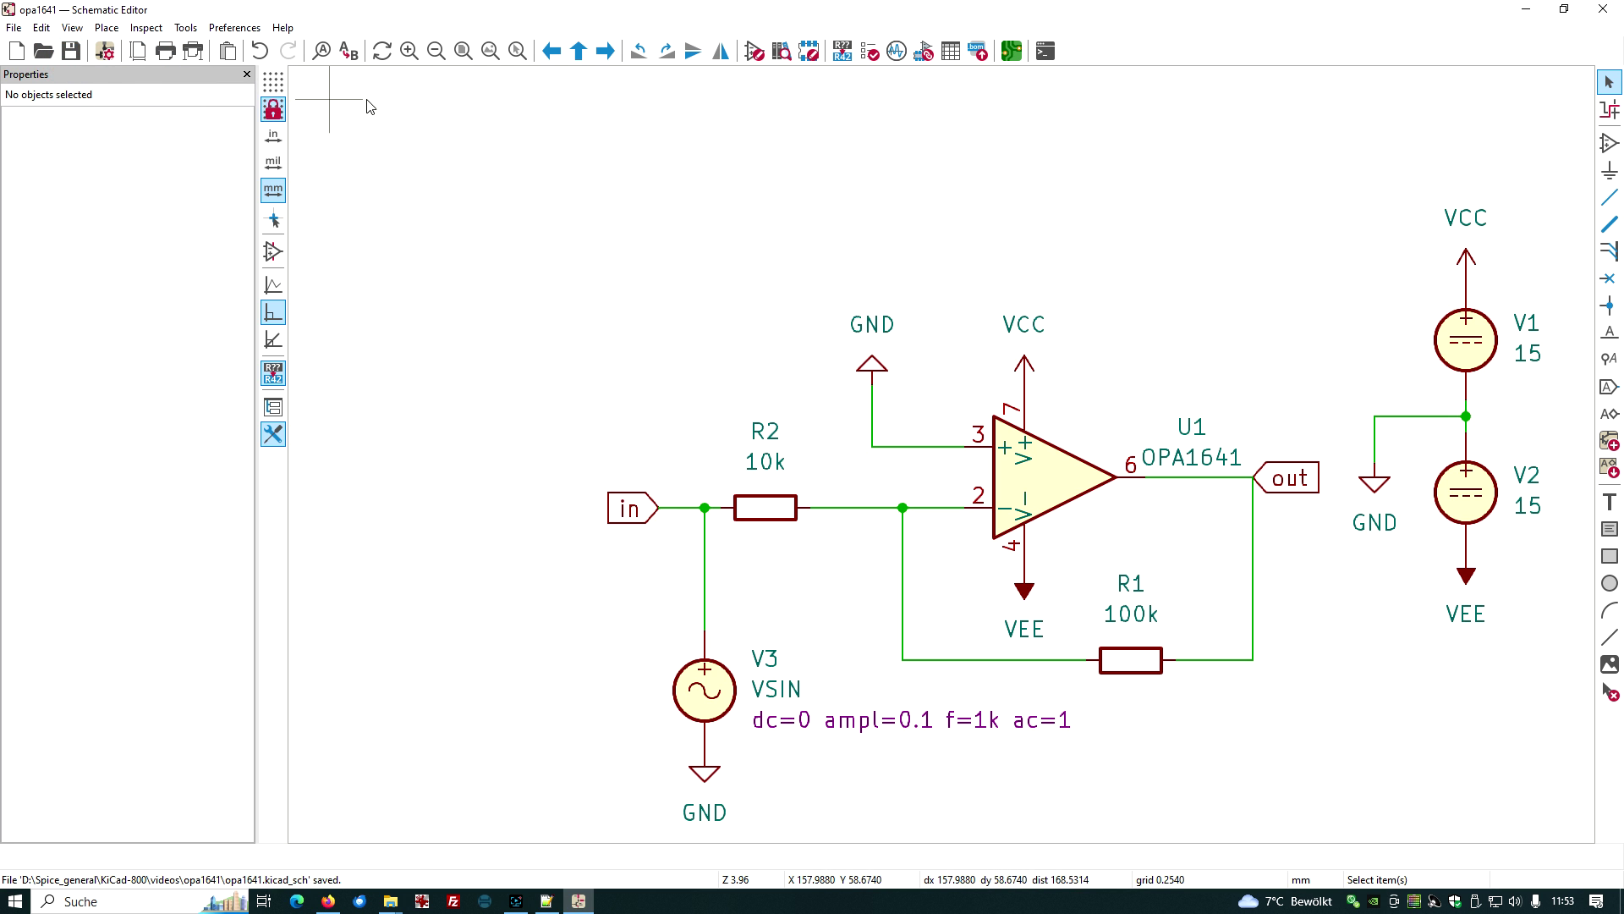